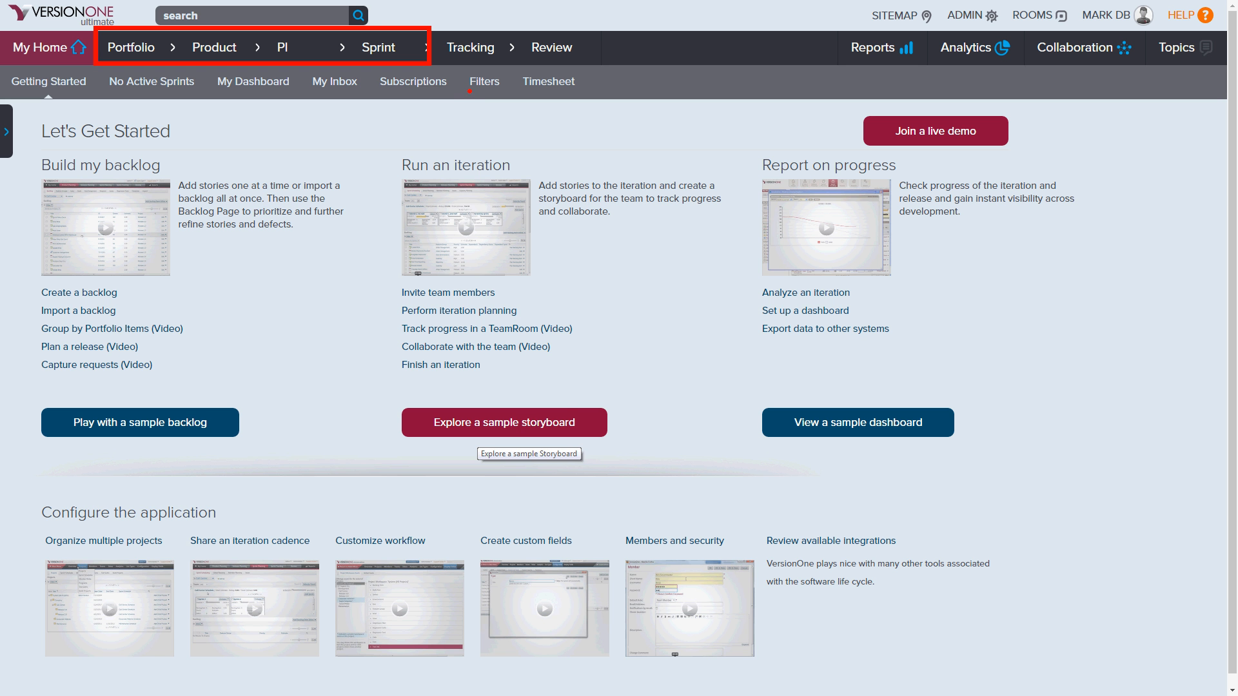
Show the list of administration pages
{"action": "left_click", "coordinate": [941, 121]}
{"action": "left_click", "coordinate": [973, 14]}
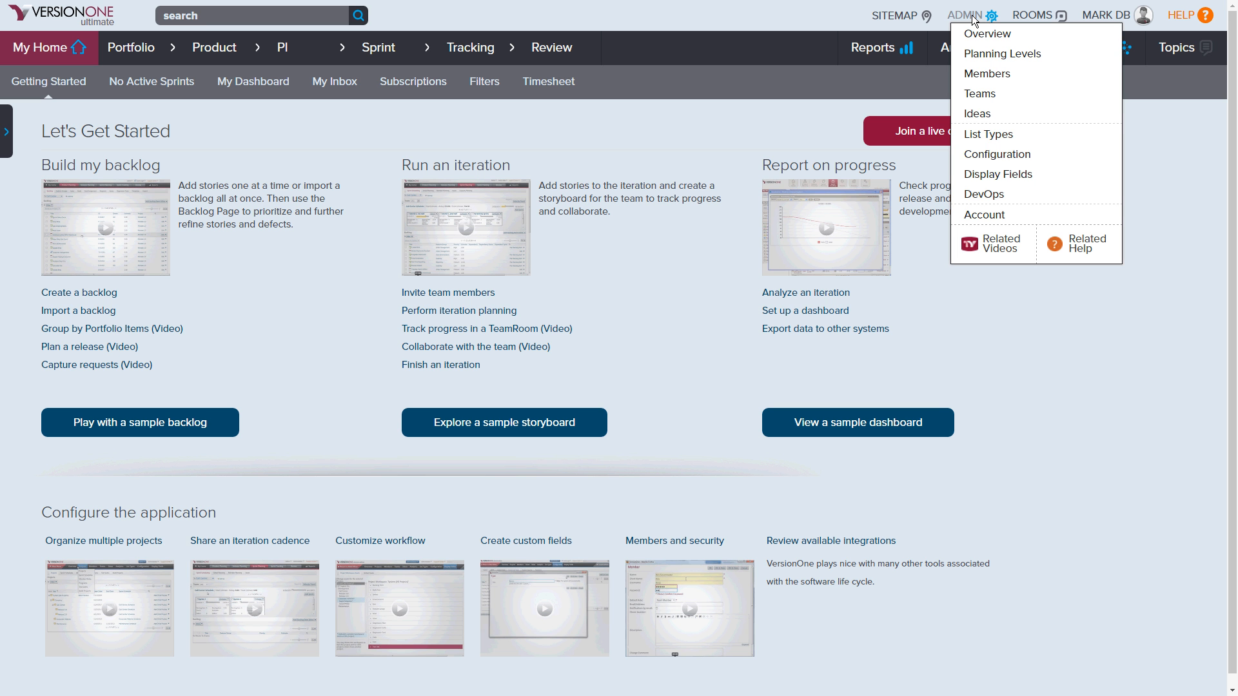
{"action": "key", "text": "alt+Tab"}
{"action": "left_click_drag", "start_coordinate": [956, 56], "coordinate": [845, 51]}
{"action": "mouse_move", "coordinate": [1008, 97]}
{"action": "left_mouse_down"}
{"action": "mouse_move", "coordinate": [1040, 86]}
{"action": "mouse_move", "coordinate": [1088, 96]}
{"action": "left_mouse_up"}
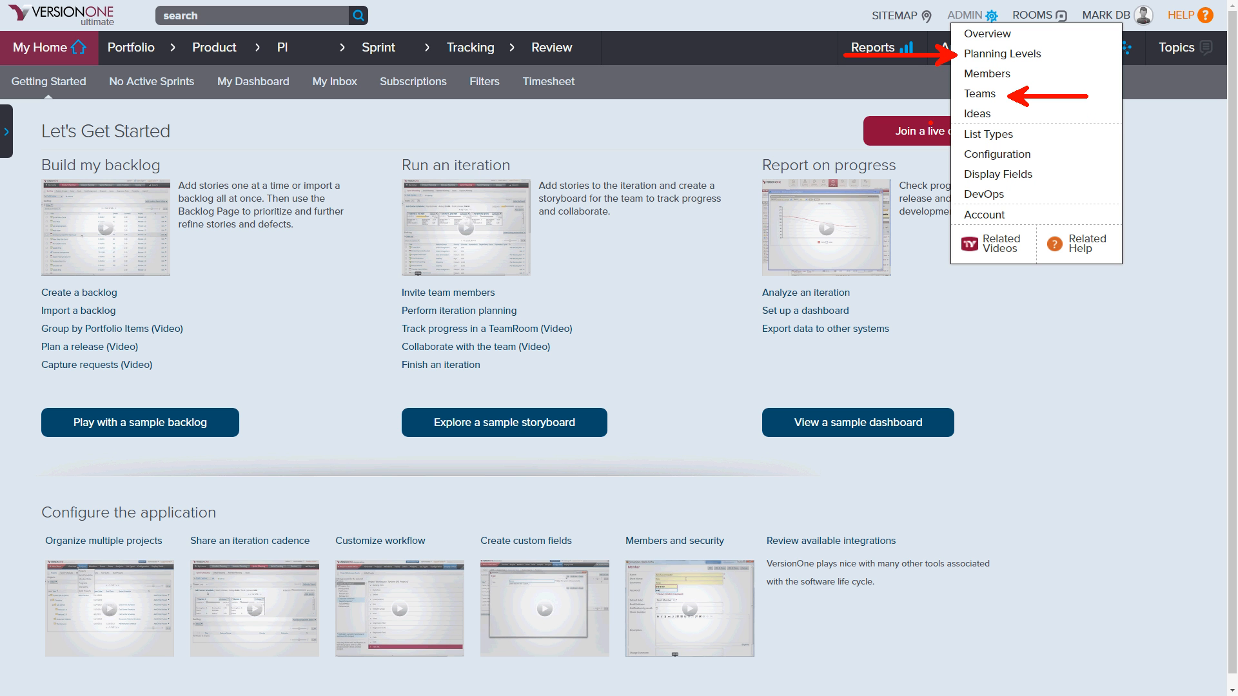
{"action": "left_click_drag", "start_coordinate": [933, 121], "coordinate": [1060, 169]}
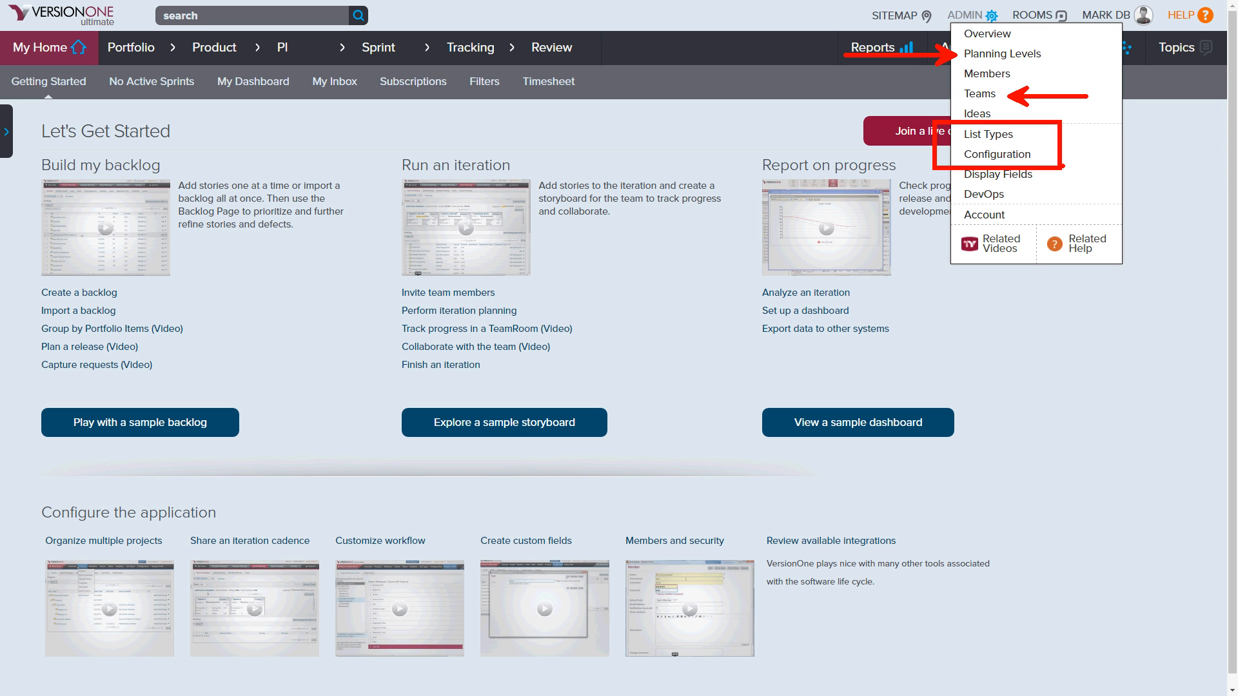
Go to the Planning Levels page and start a child level of System (All Projects) titled "Ez Support - Company"
{"action": "left_click", "coordinate": [1019, 53]}
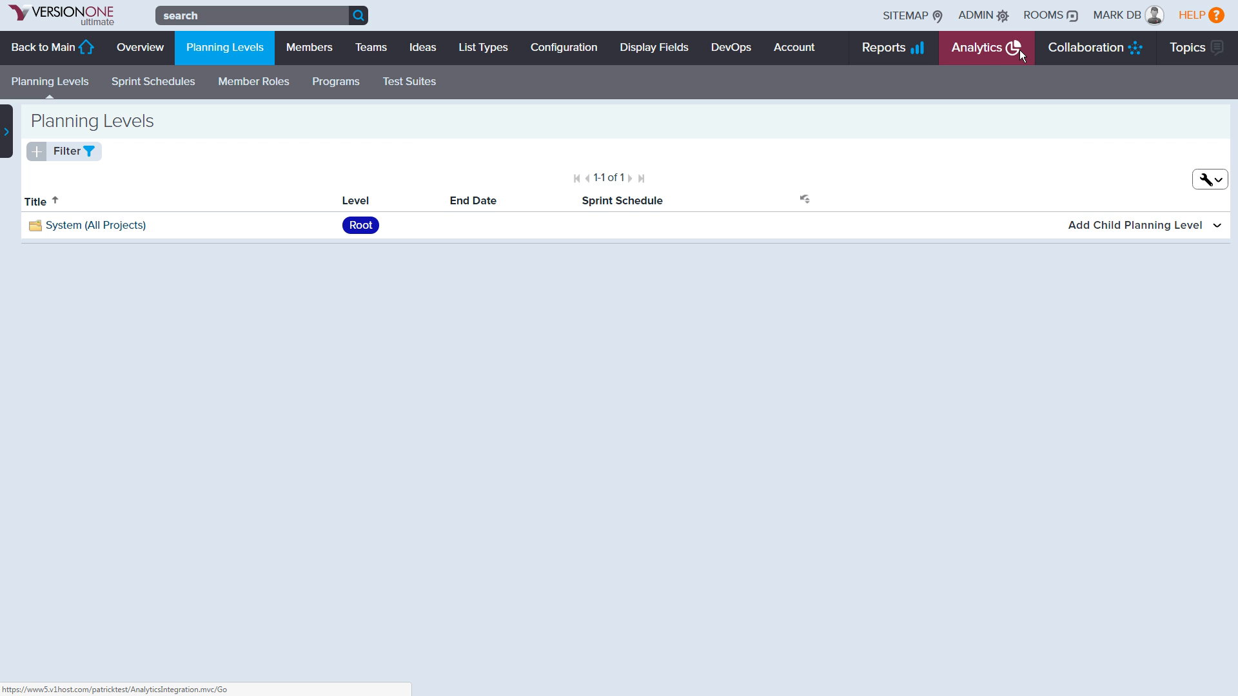
{"action": "left_click", "coordinate": [1128, 224]}
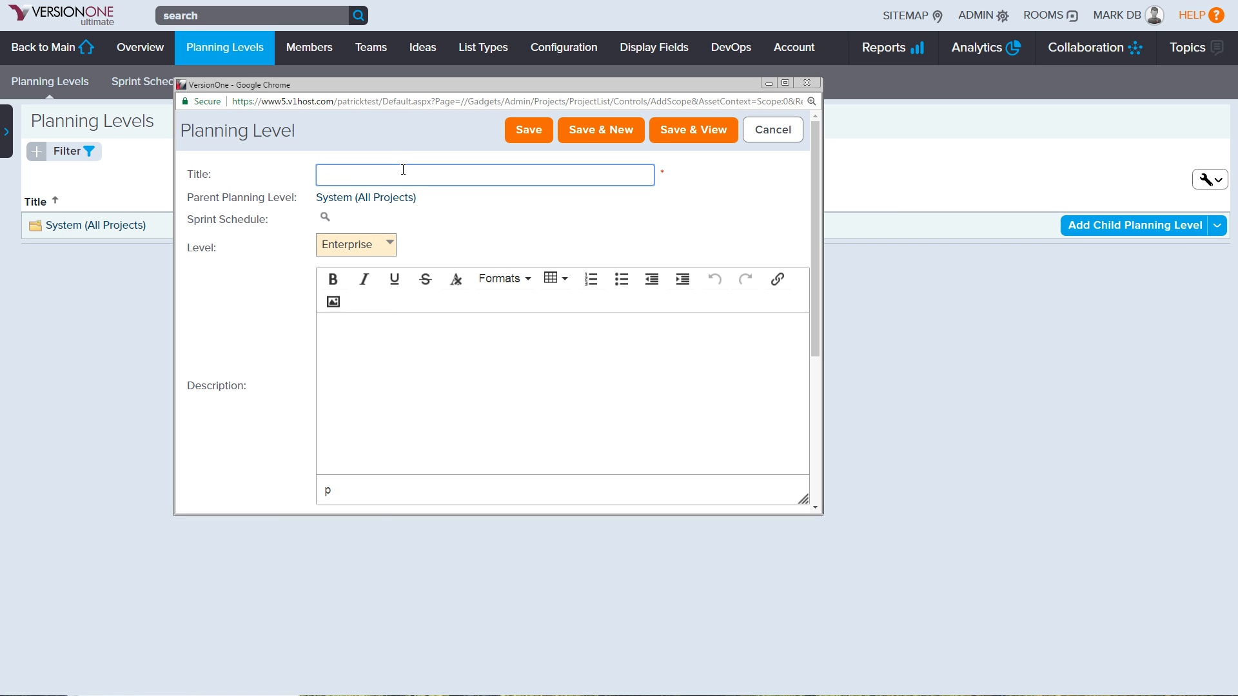
{"action": "type", "text": "Ez Support - Company"}
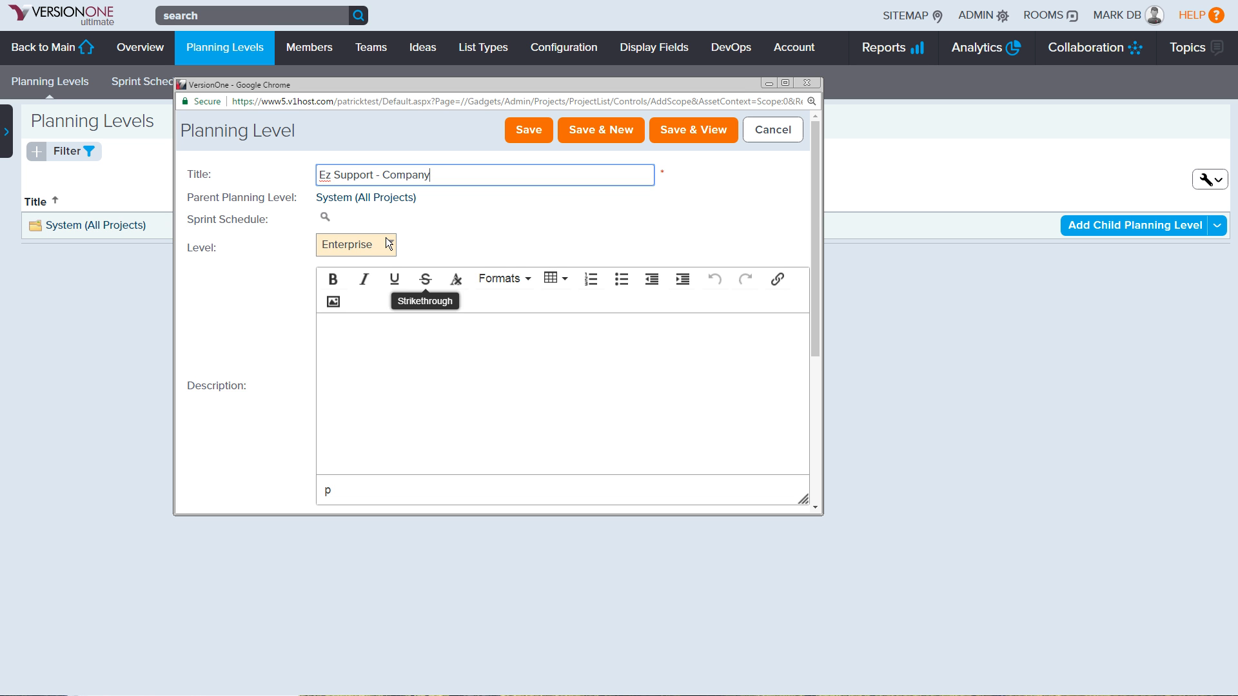
Set the new enterprise level's end date to 2/1/2019 and save the level
{"action": "scroll", "coordinate": [386, 237], "scroll_direction": "down", "scroll_amount": 3}
{"action": "left_click", "coordinate": [392, 365]}
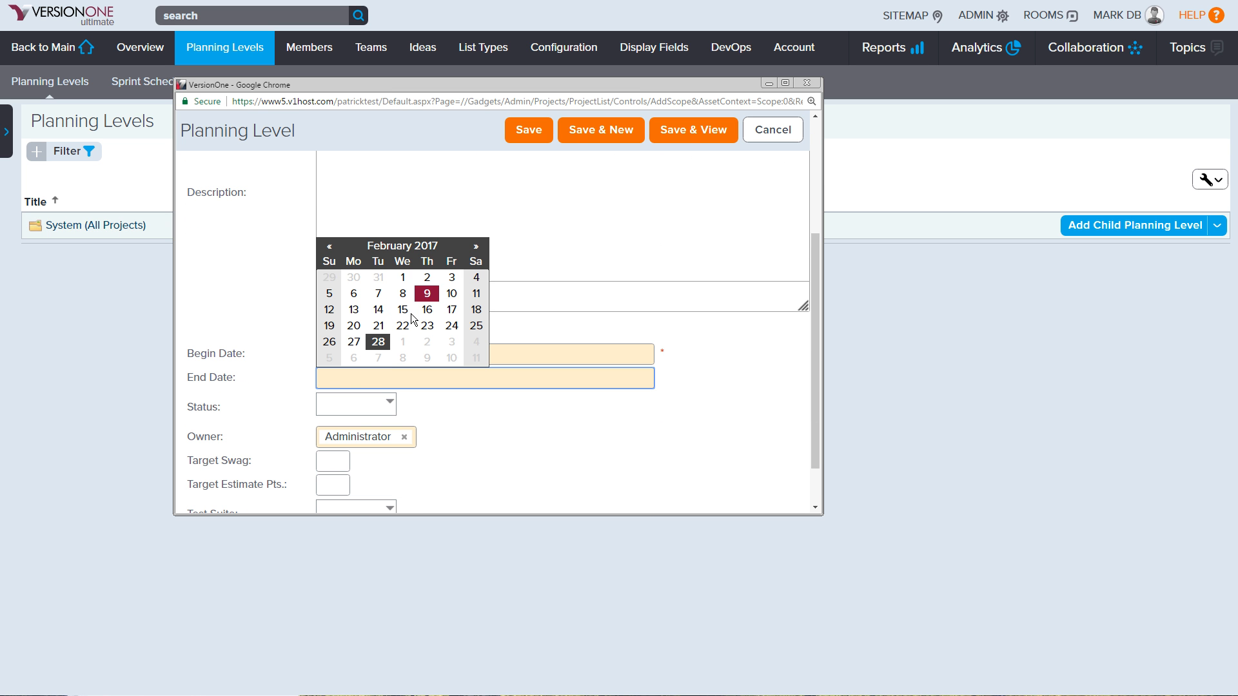
{"action": "left_click", "coordinate": [408, 276]}
{"action": "key", "text": "BackSpace"}
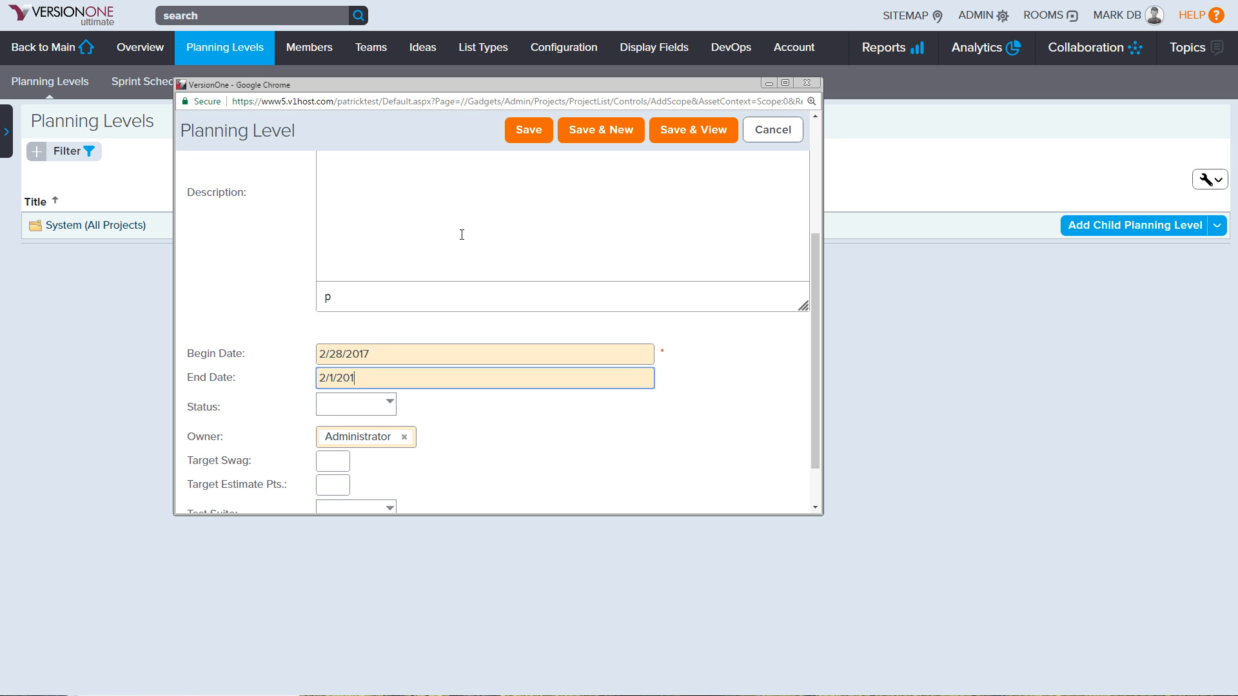
{"action": "type", "text": "9"}
{"action": "key", "text": "Tab"}
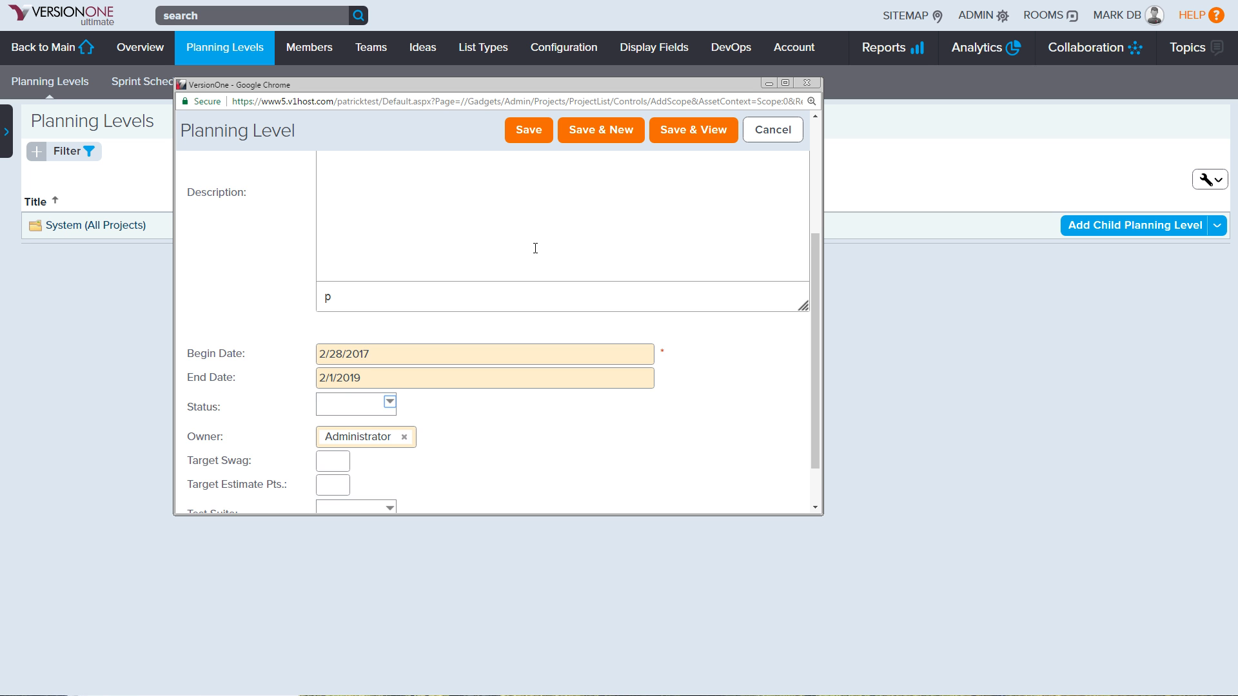
{"action": "scroll", "coordinate": [535, 248], "scroll_direction": "up", "scroll_amount": 3}
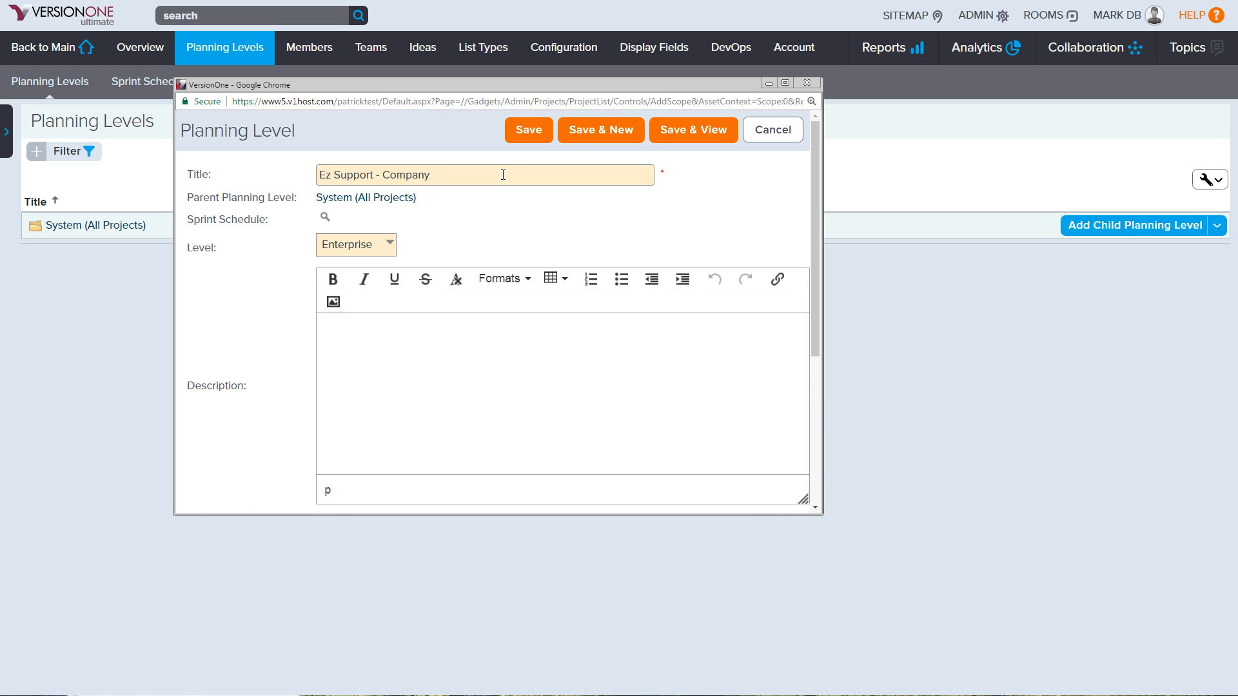
{"action": "left_click", "coordinate": [536, 133]}
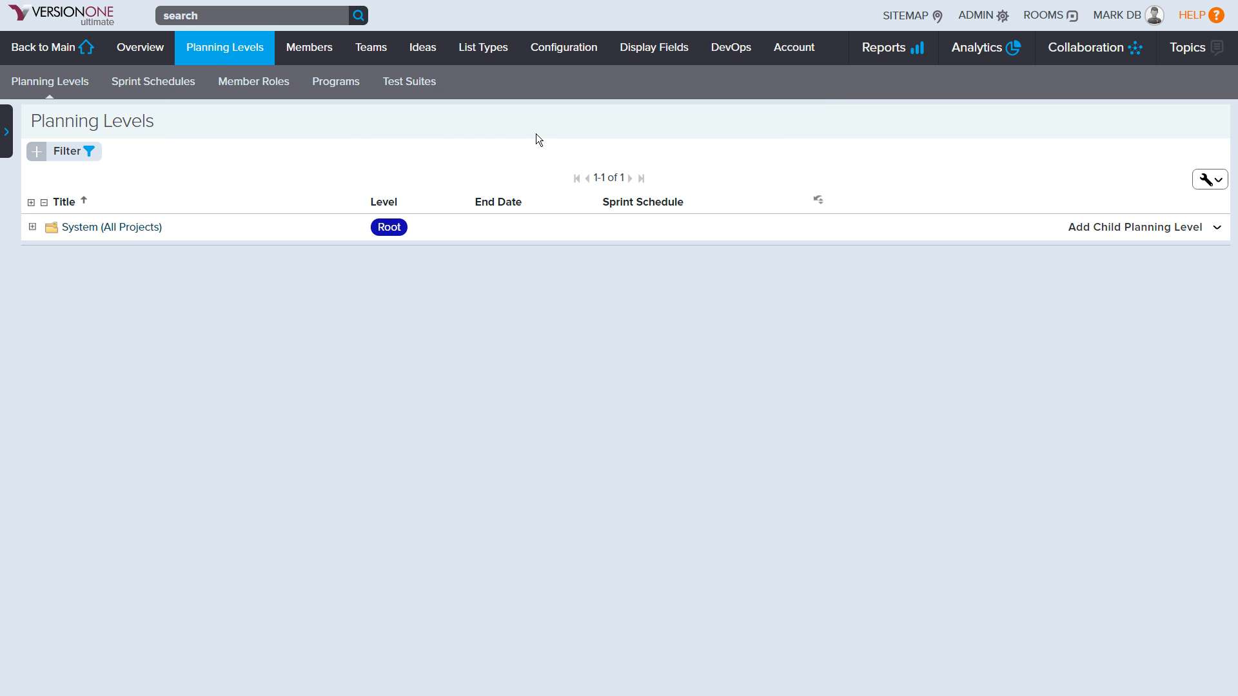
Start a child planning level under Ez Support - Company, keeping the Portfolio level, and title it "Development Products - Port."
{"action": "left_click", "coordinate": [34, 225]}
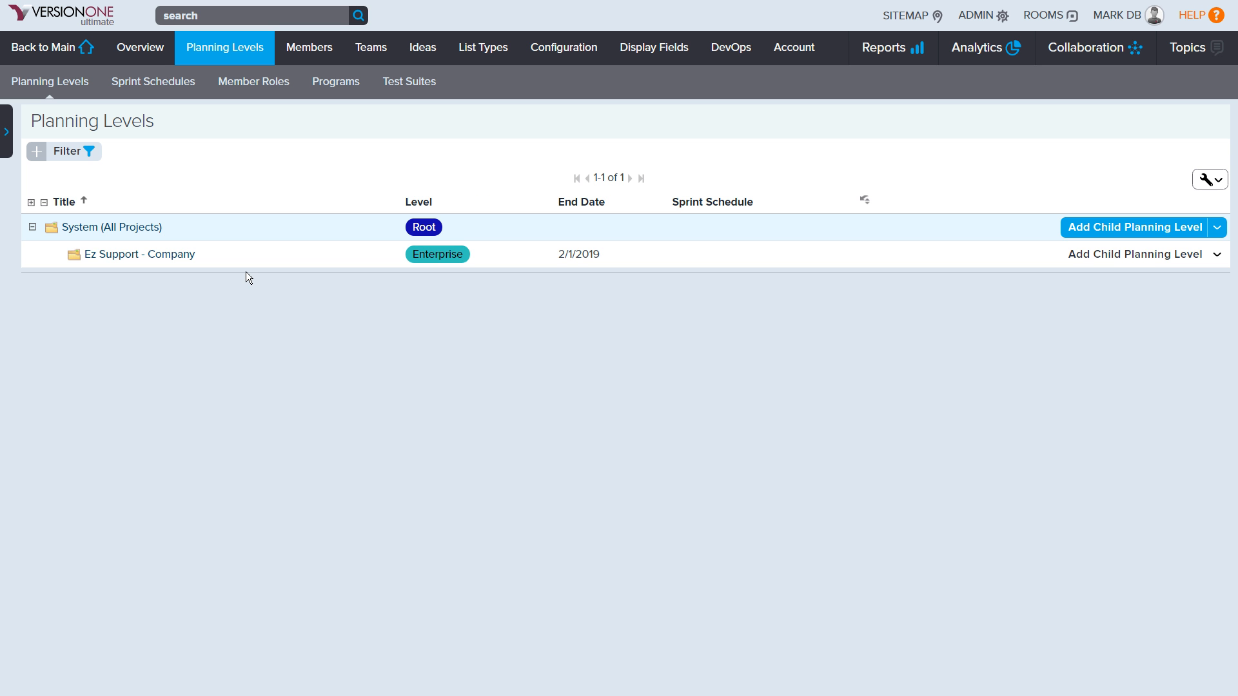
{"action": "left_click", "coordinate": [1128, 256]}
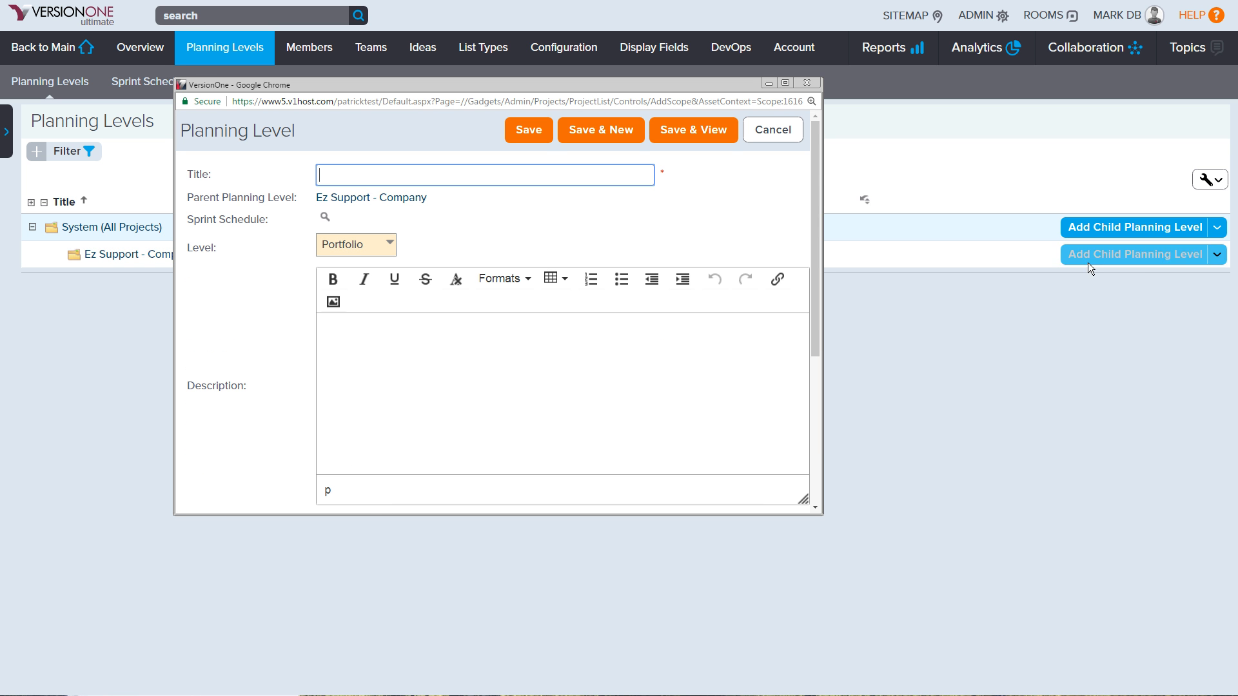
{"action": "left_click", "coordinate": [390, 247]}
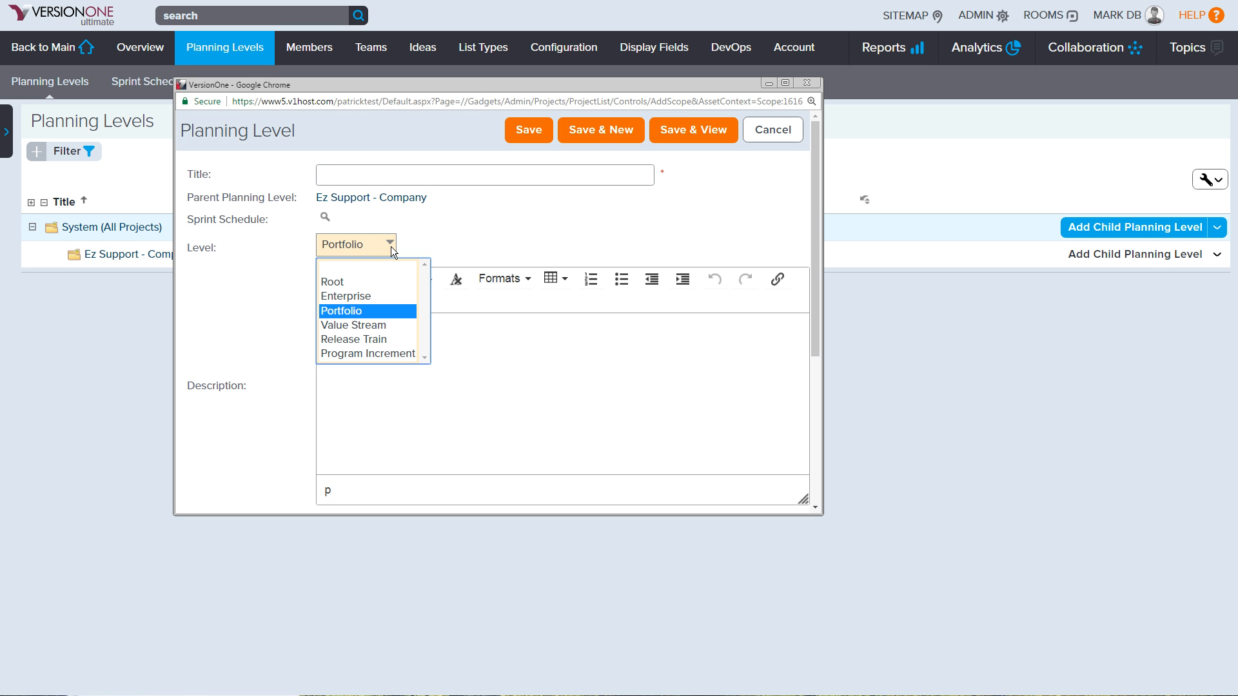
{"action": "left_click", "coordinate": [361, 242]}
{"action": "left_click", "coordinate": [353, 177]}
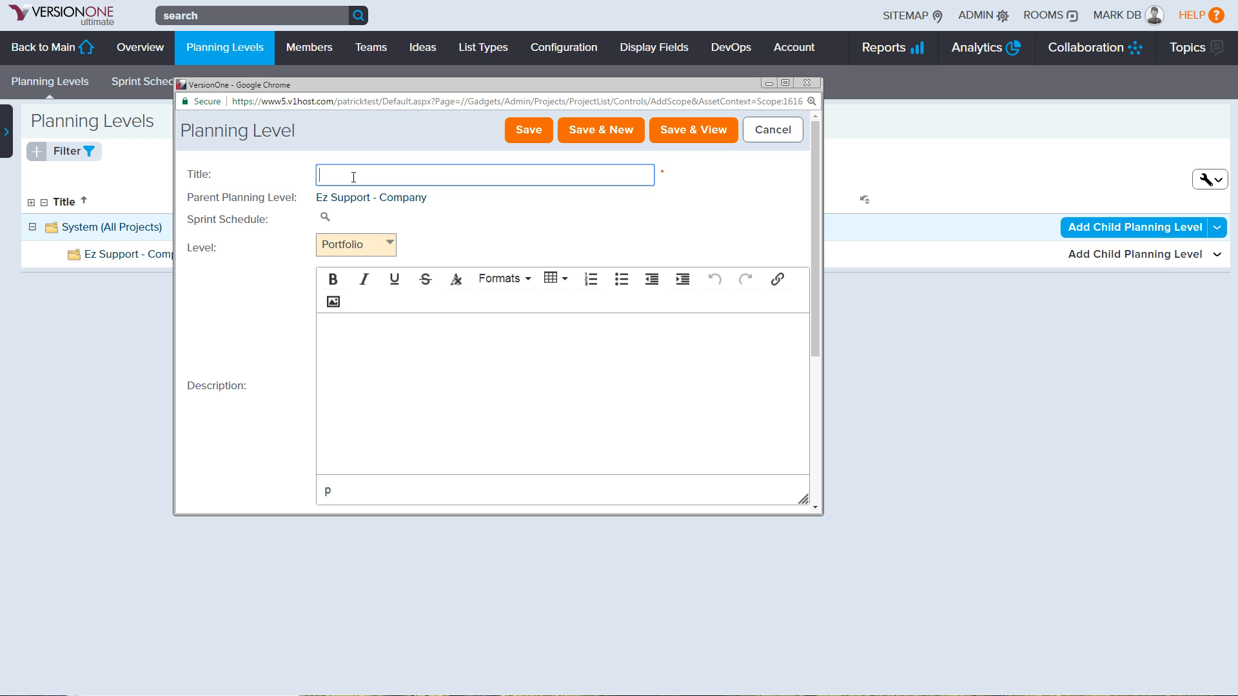
{"action": "type", "text": "Development Product s-"}
{"action": "key", "text": "BackSpace"}
{"action": "key", "text": "BackSpace"}
{"action": "key", "text": "BackSpace"}
{"action": "key", "text": "BackSpace"}
{"action": "type", "text": "s - Port."}
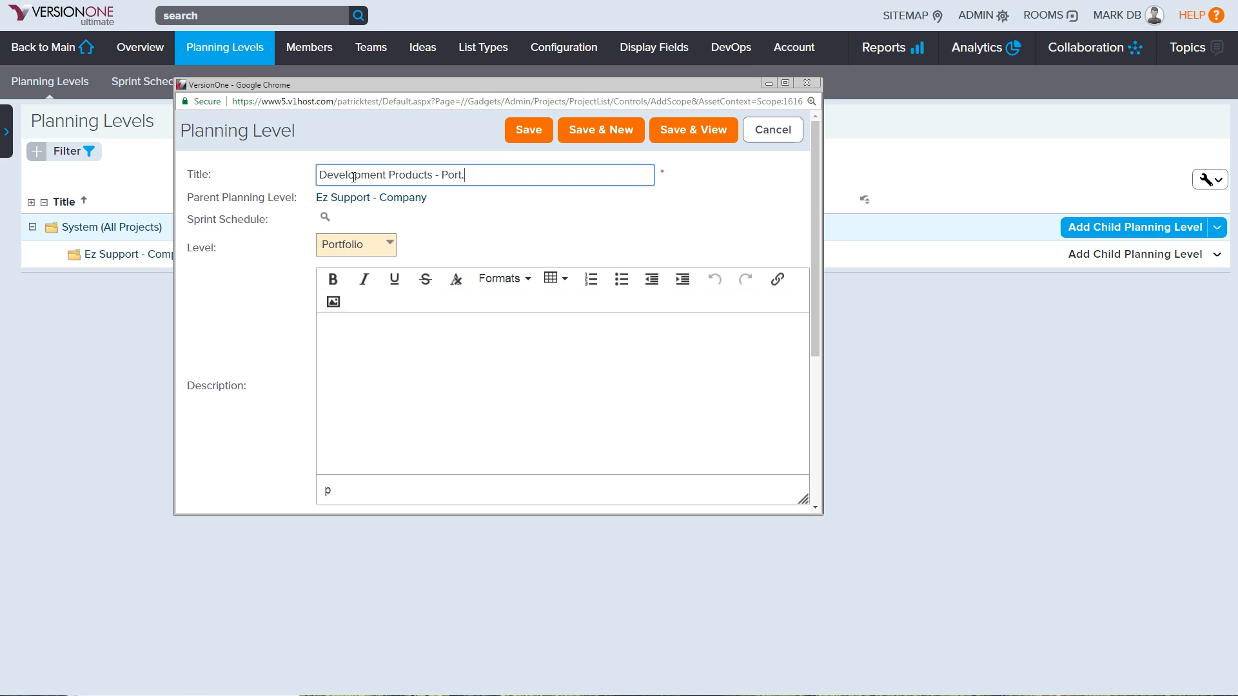
Give the portfolio level the Default Schedule and an end date of 2/1/2018, and save it
{"action": "left_click", "coordinate": [324, 217]}
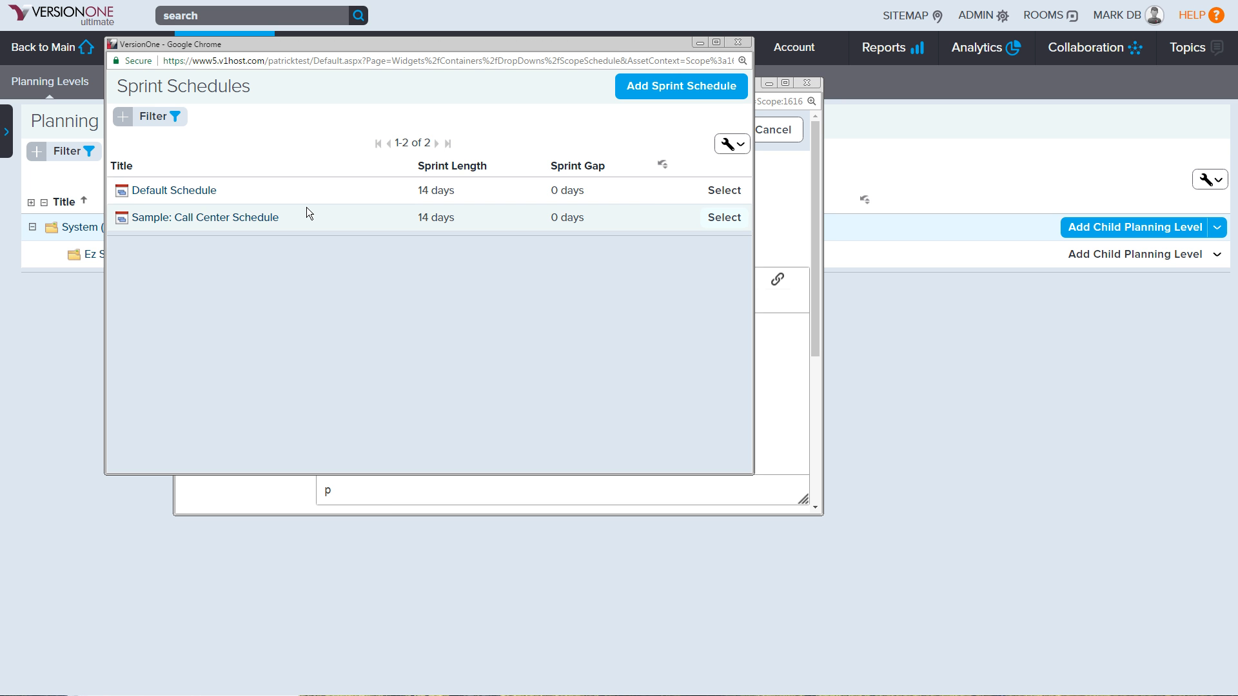
{"action": "left_click", "coordinate": [724, 191]}
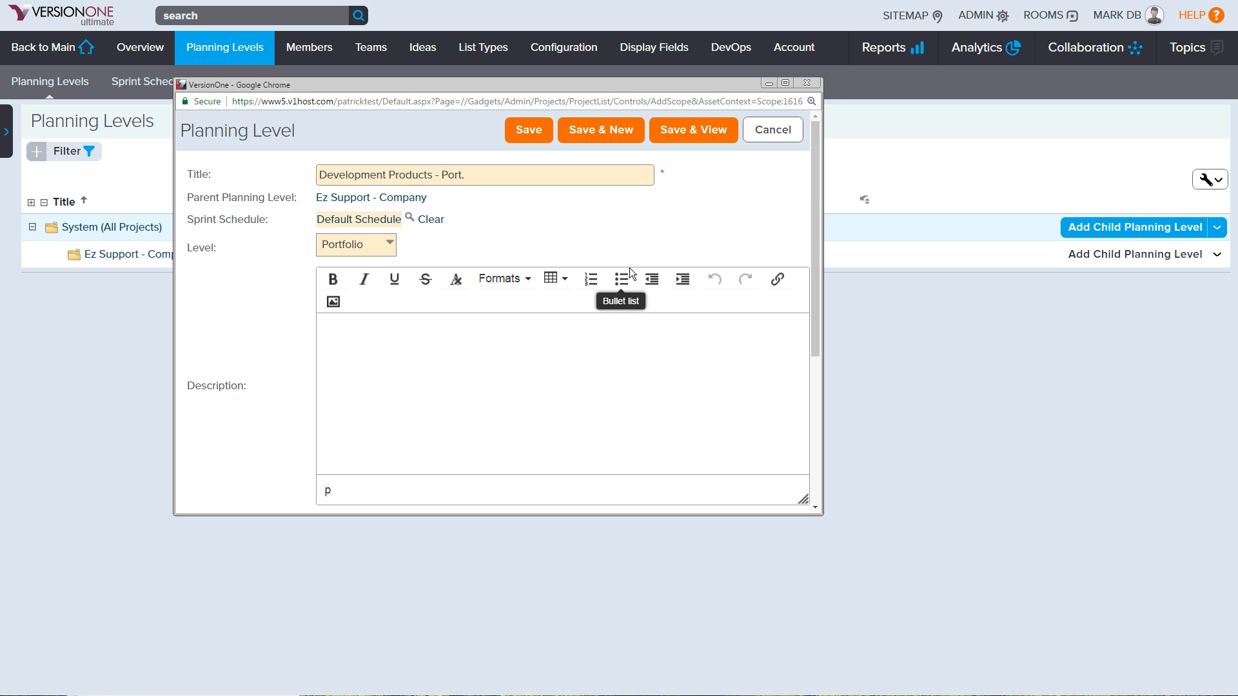
{"action": "scroll", "coordinate": [630, 268], "scroll_direction": "down", "scroll_amount": 4}
{"action": "left_click", "coordinate": [366, 321]}
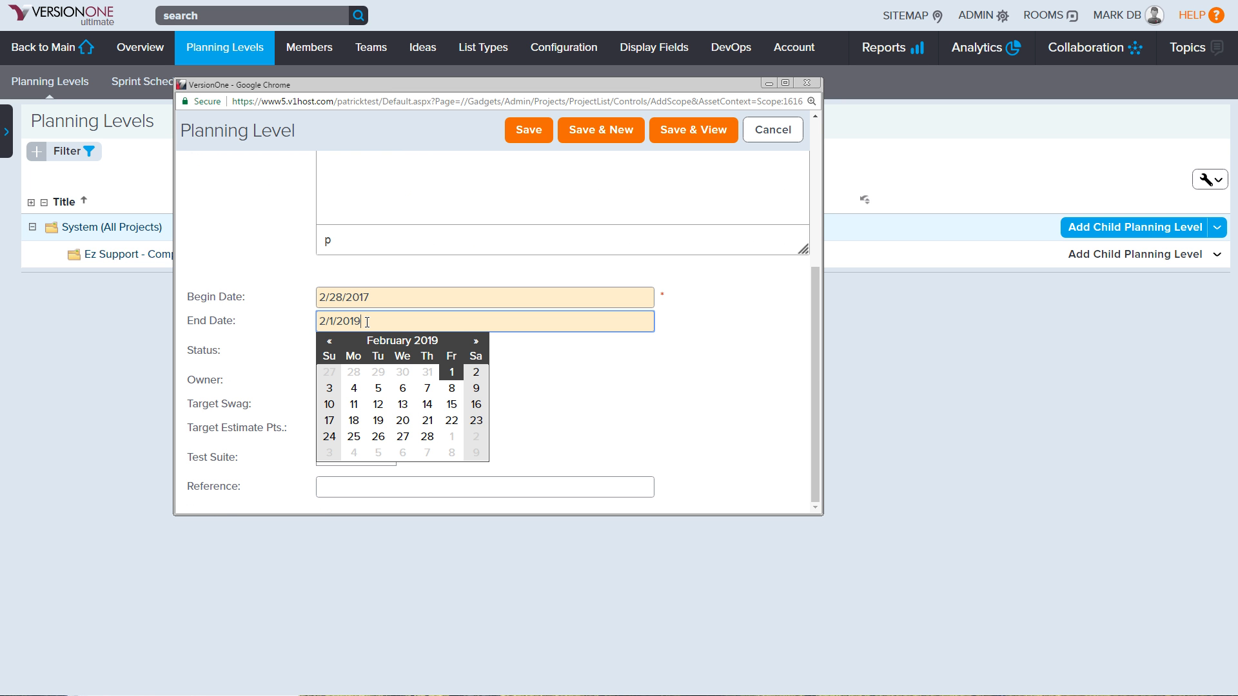
{"action": "key", "text": "BackSpace"}
{"action": "type", "text": "8"}
{"action": "key", "text": "Tab"}
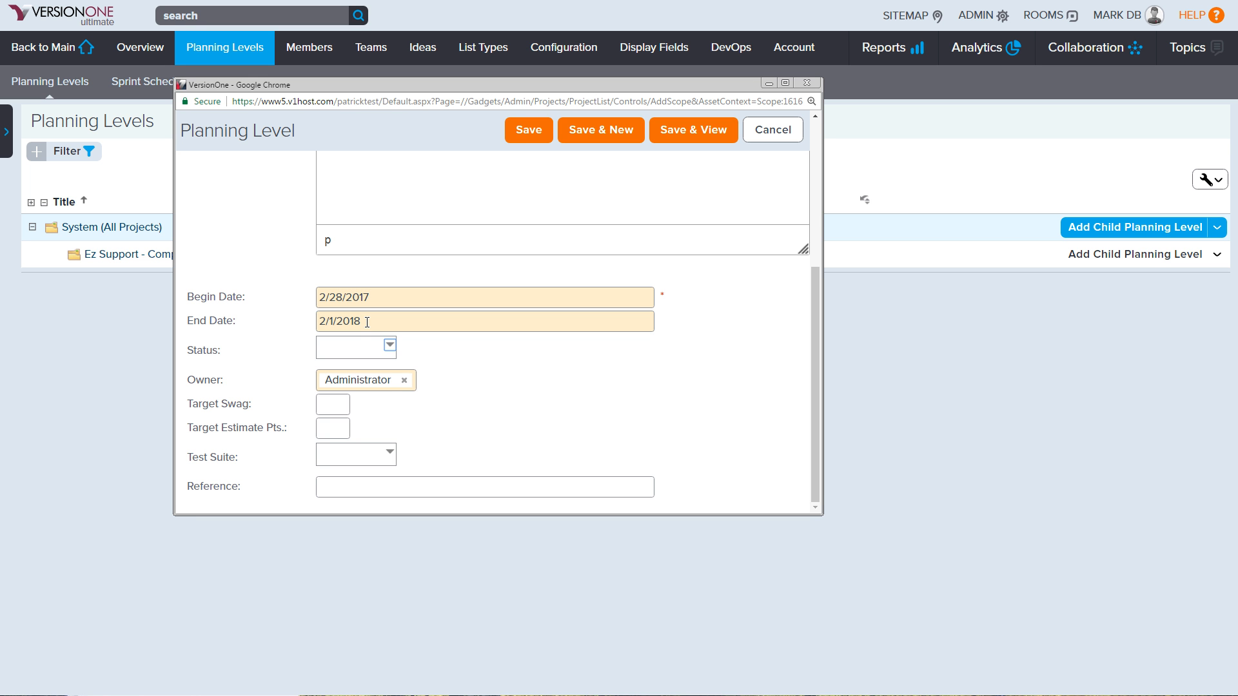
{"action": "left_click", "coordinate": [526, 138]}
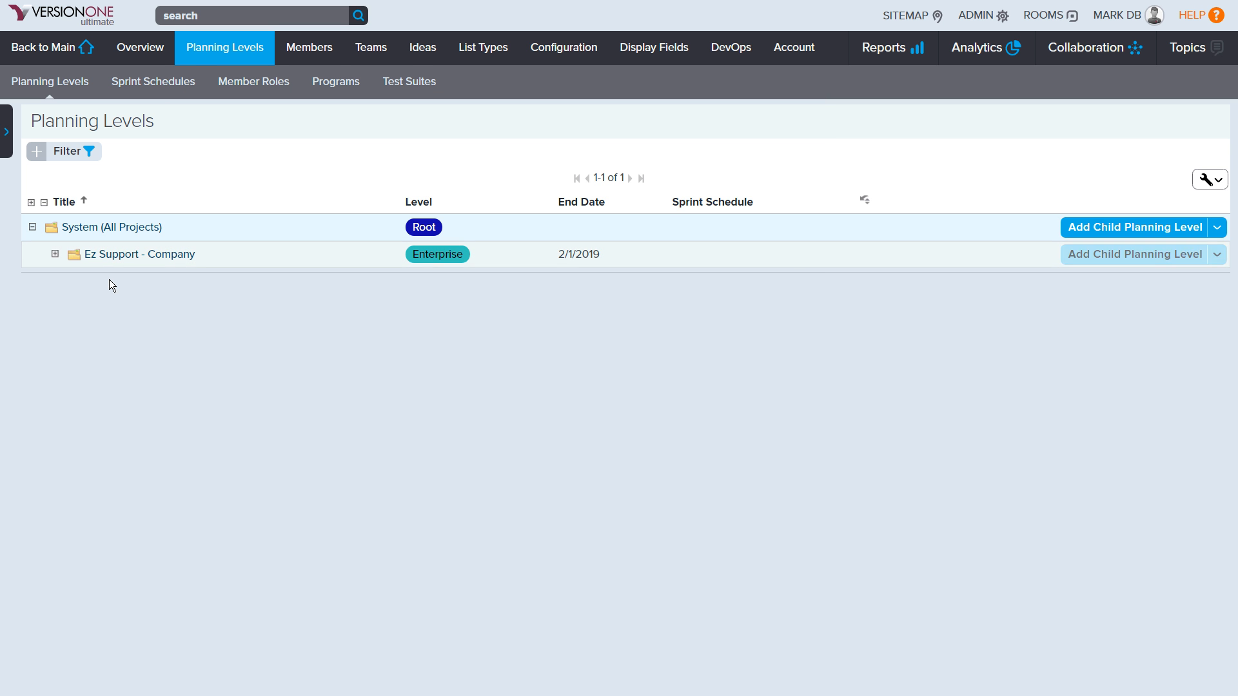
Start a Release Train level under Development Products - Port., titled "Call Center - ART", with the Default Schedule as its sprint schedule
{"action": "left_click", "coordinate": [56, 253]}
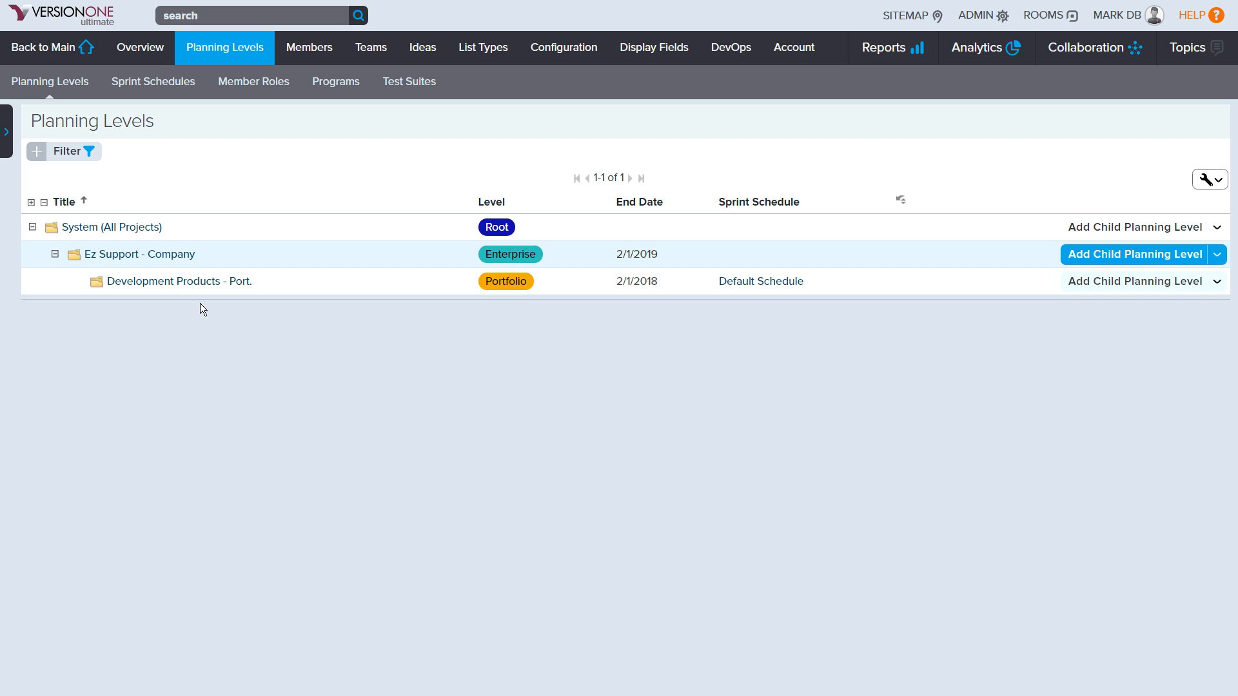
{"action": "left_click", "coordinate": [1165, 284]}
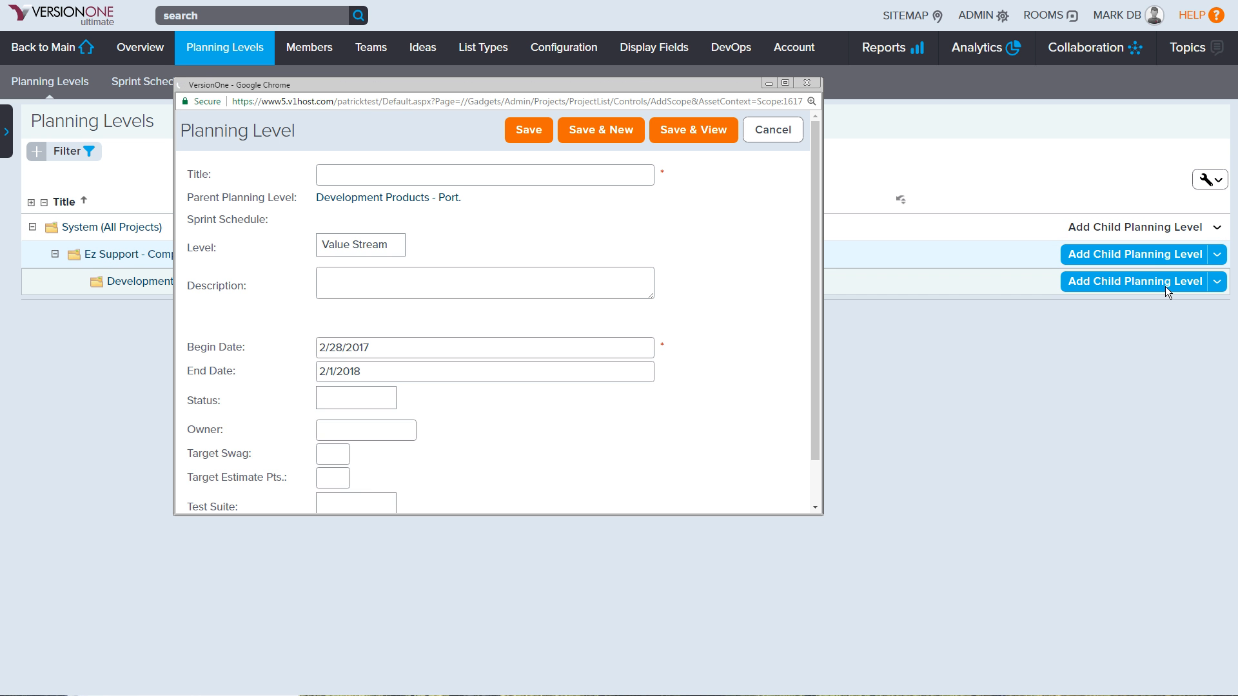
{"action": "left_click", "coordinate": [398, 245]}
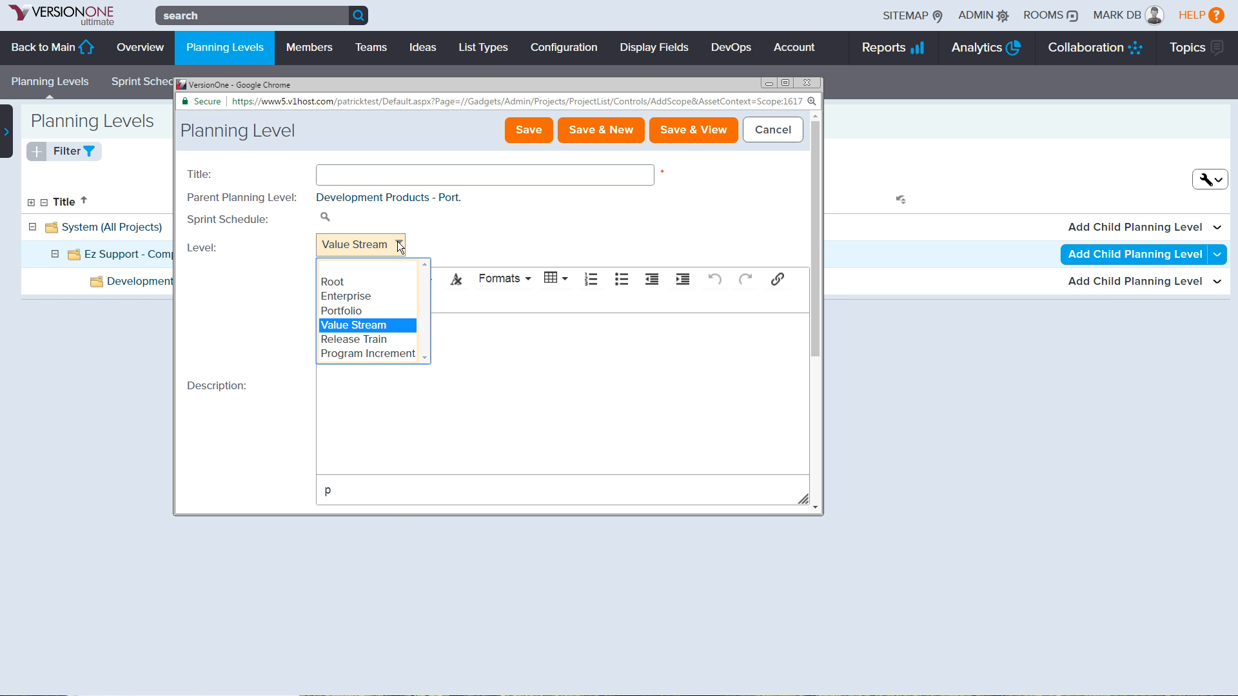
{"action": "left_click", "coordinate": [374, 341]}
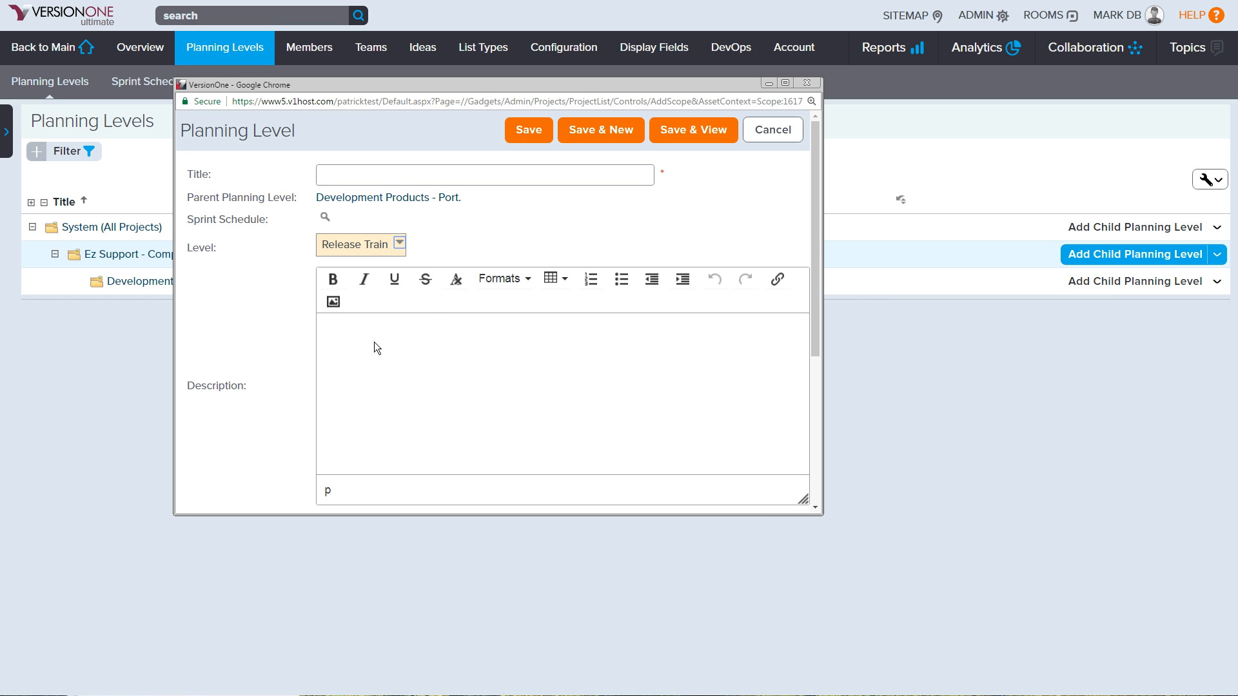
{"action": "left_click", "coordinate": [394, 180]}
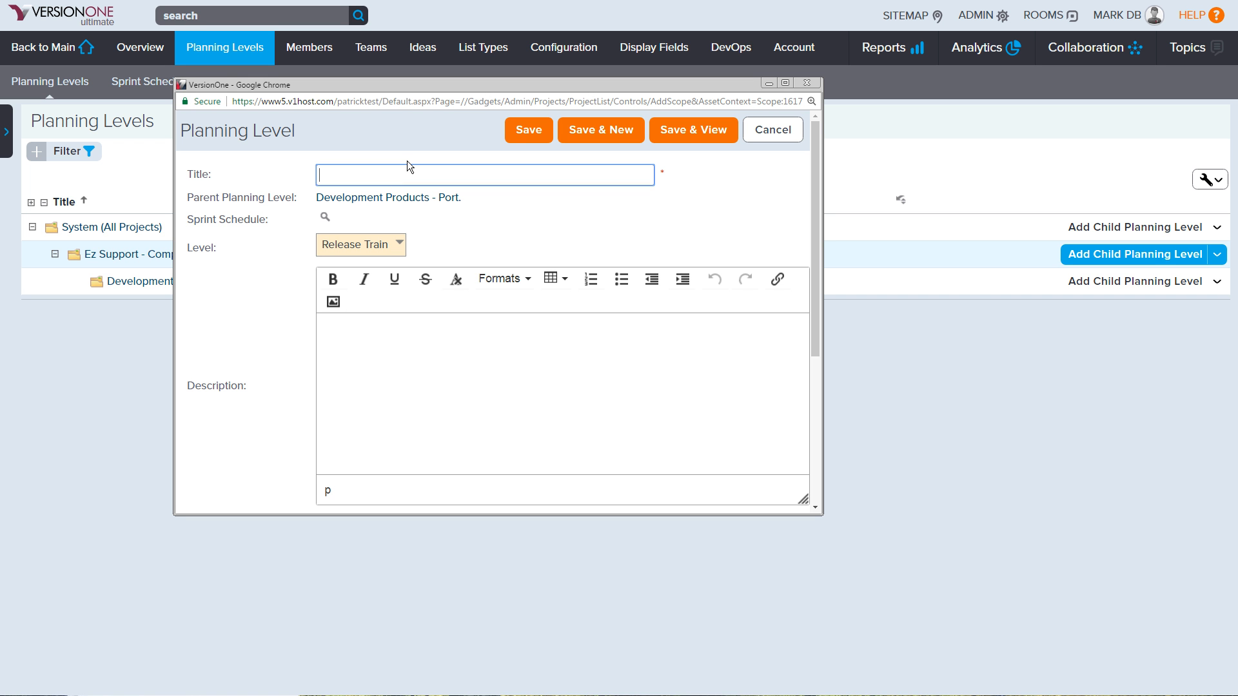
{"action": "type", "text": "Call Center - ART"}
{"action": "left_click", "coordinate": [326, 217]}
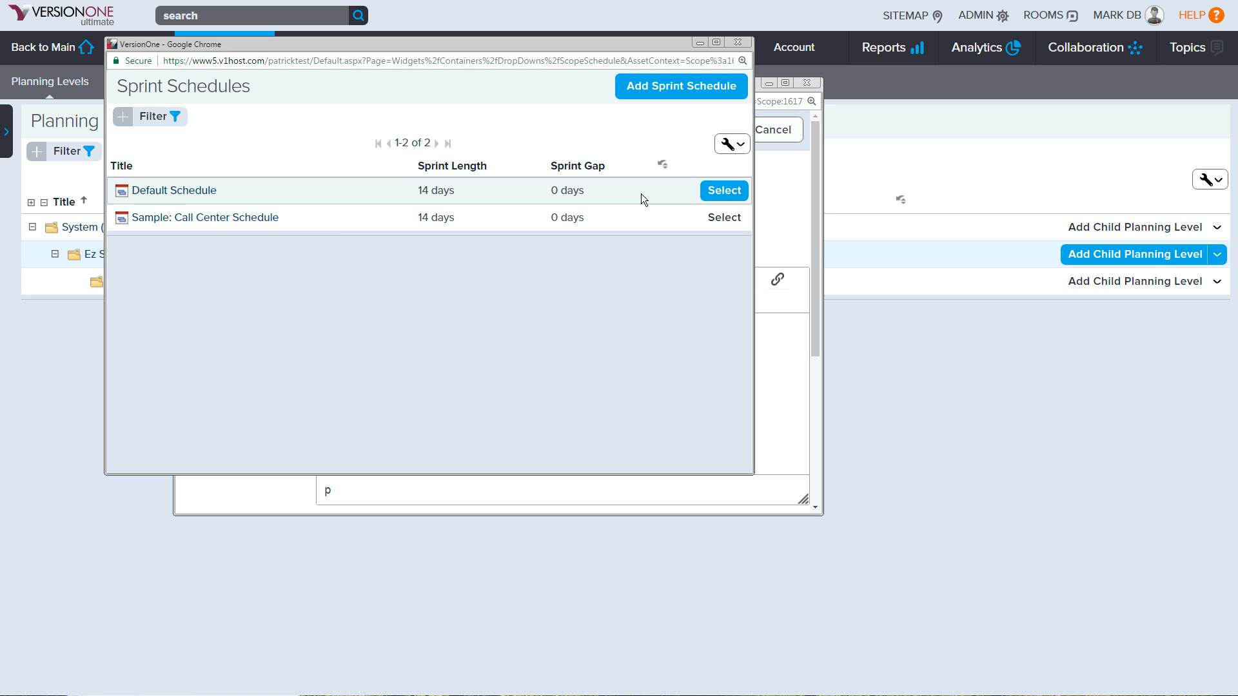
{"action": "left_click", "coordinate": [722, 191]}
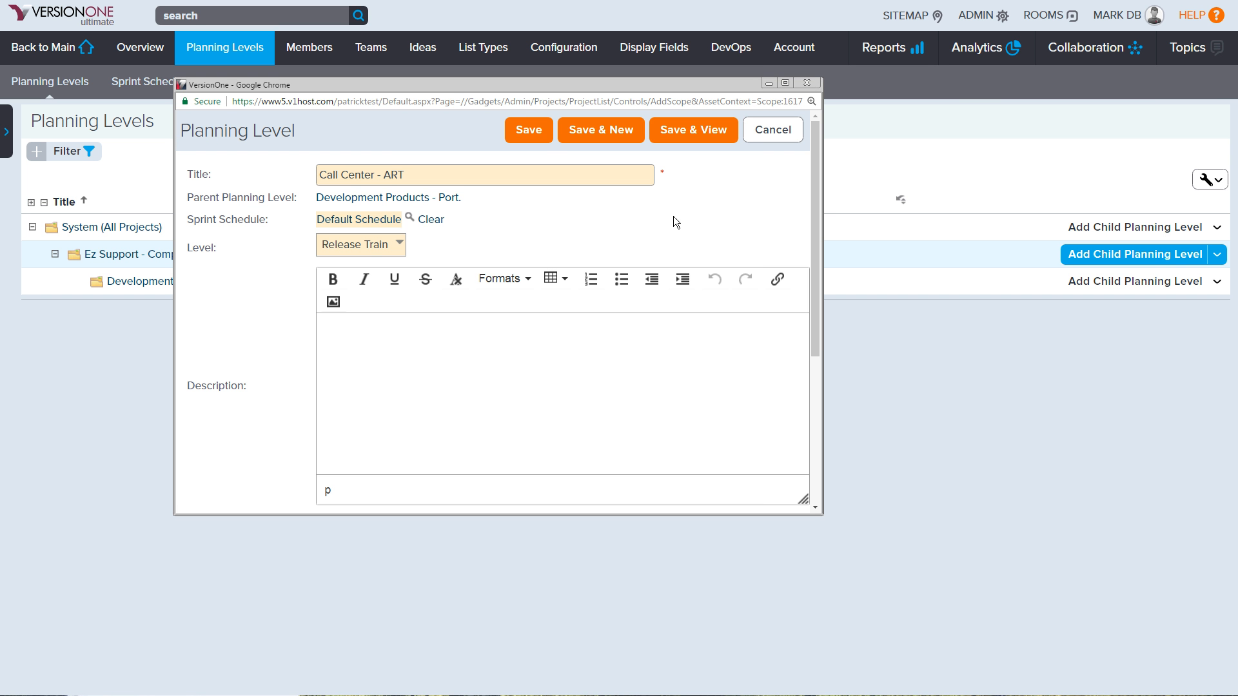
Set both the target swag and the target estimate points of Call Center - ART to 100 and save the level
{"action": "scroll", "coordinate": [674, 218], "scroll_direction": "down", "scroll_amount": 3}
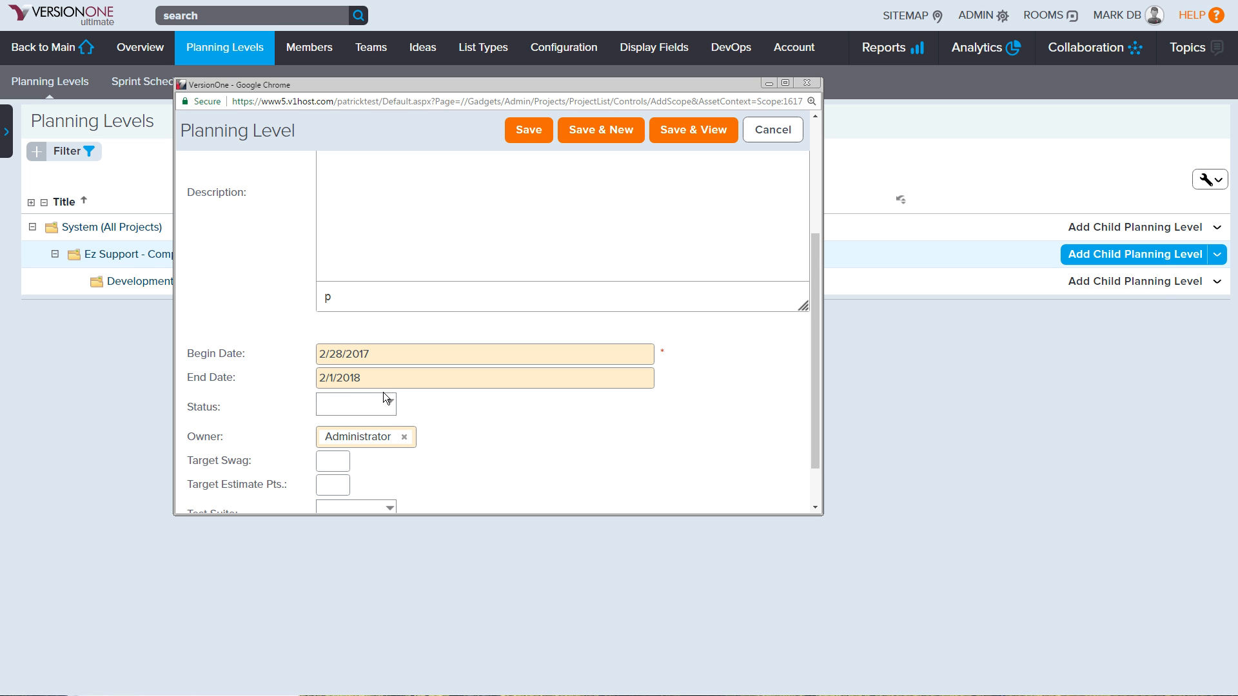
{"action": "scroll", "coordinate": [383, 387], "scroll_direction": "down", "scroll_amount": 1}
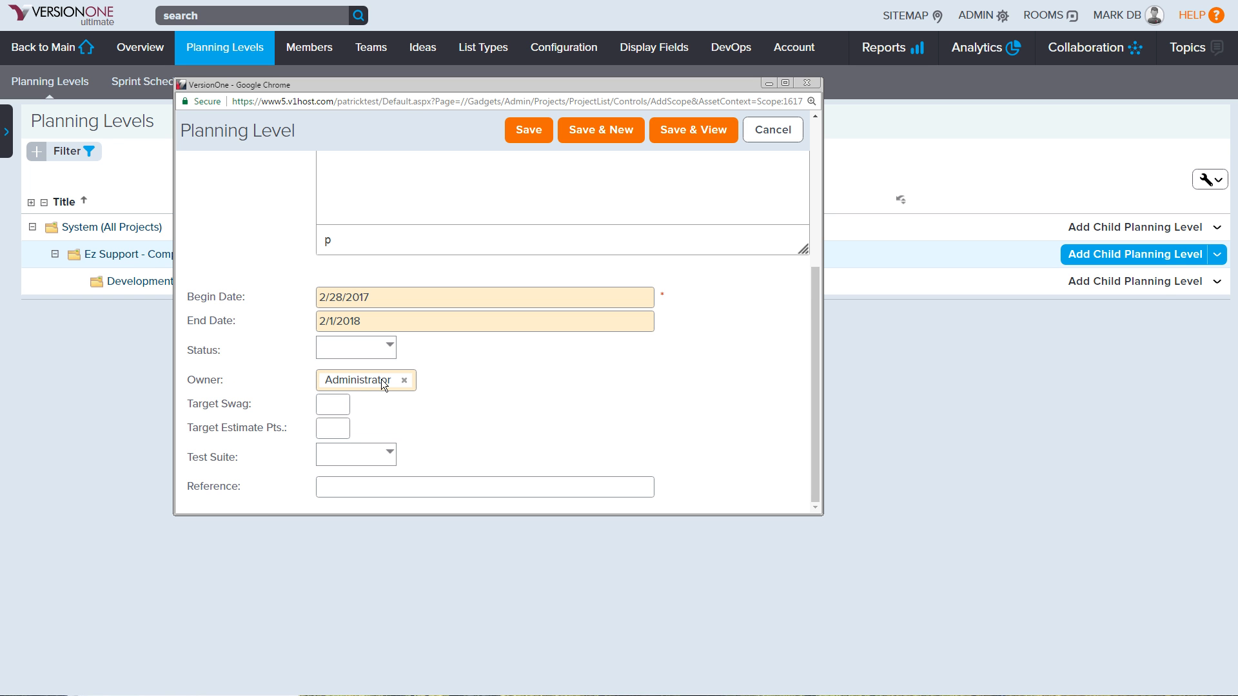
{"action": "left_click", "coordinate": [338, 407]}
{"action": "left_click", "coordinate": [347, 438]}
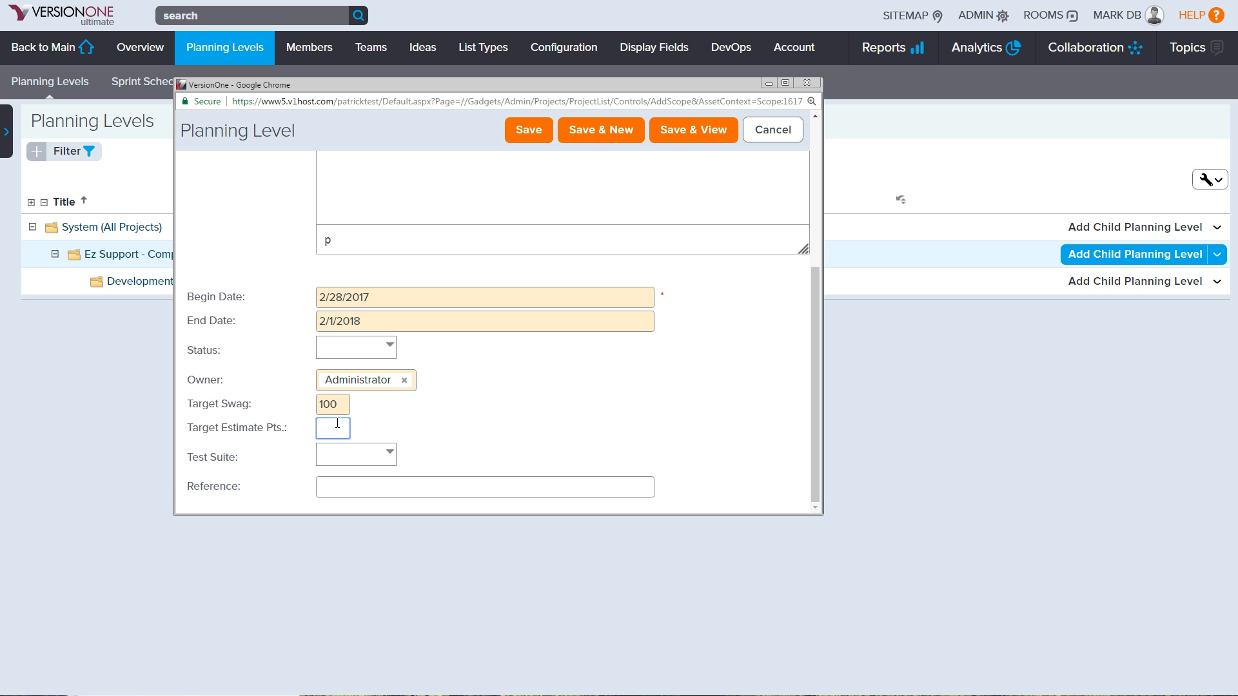
{"action": "type", "text": "100"}
{"action": "scroll", "coordinate": [538, 181], "scroll_direction": "up", "scroll_amount": 4}
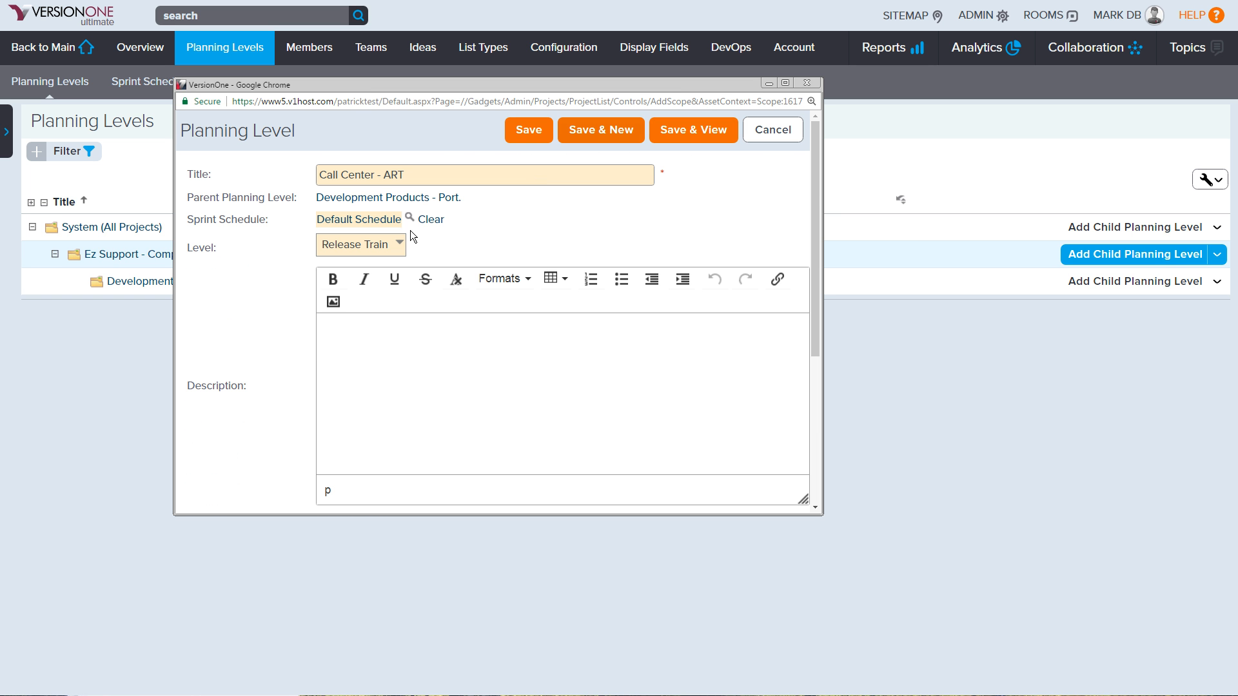
{"action": "left_click", "coordinate": [551, 130]}
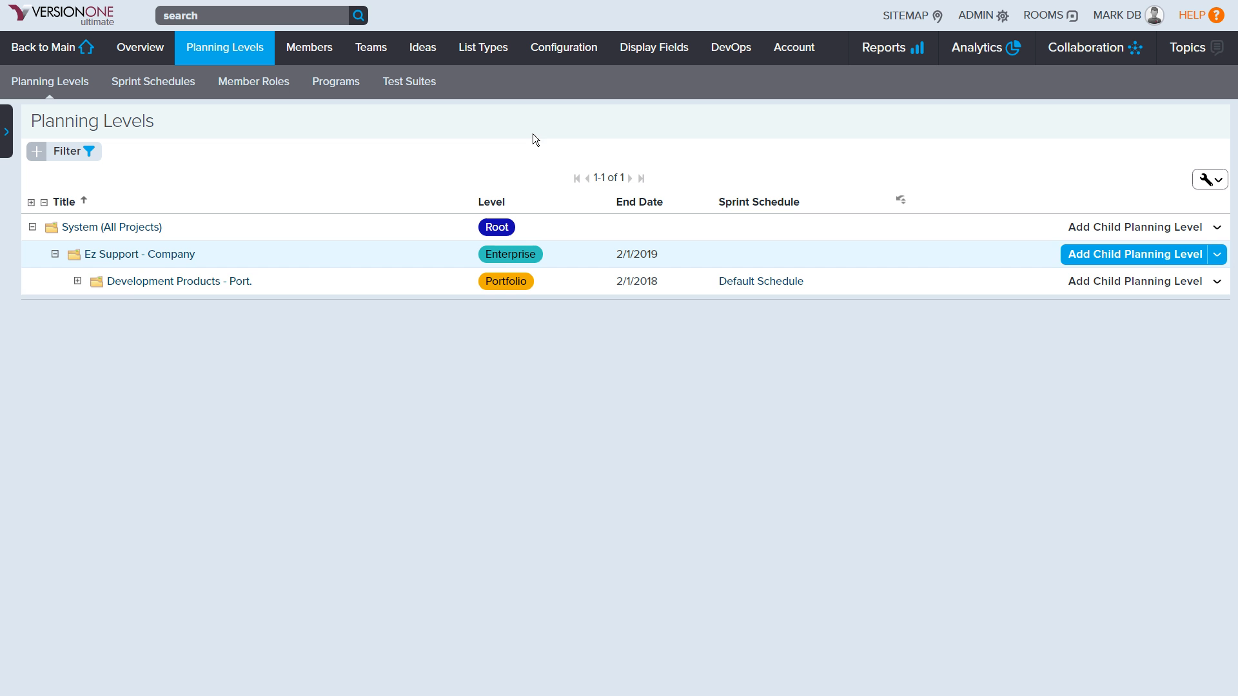
Start a Program Increment level under Call Center - ART, titled "CC PI 1", with the Default Schedule as its sprint schedule
{"action": "left_click", "coordinate": [83, 280]}
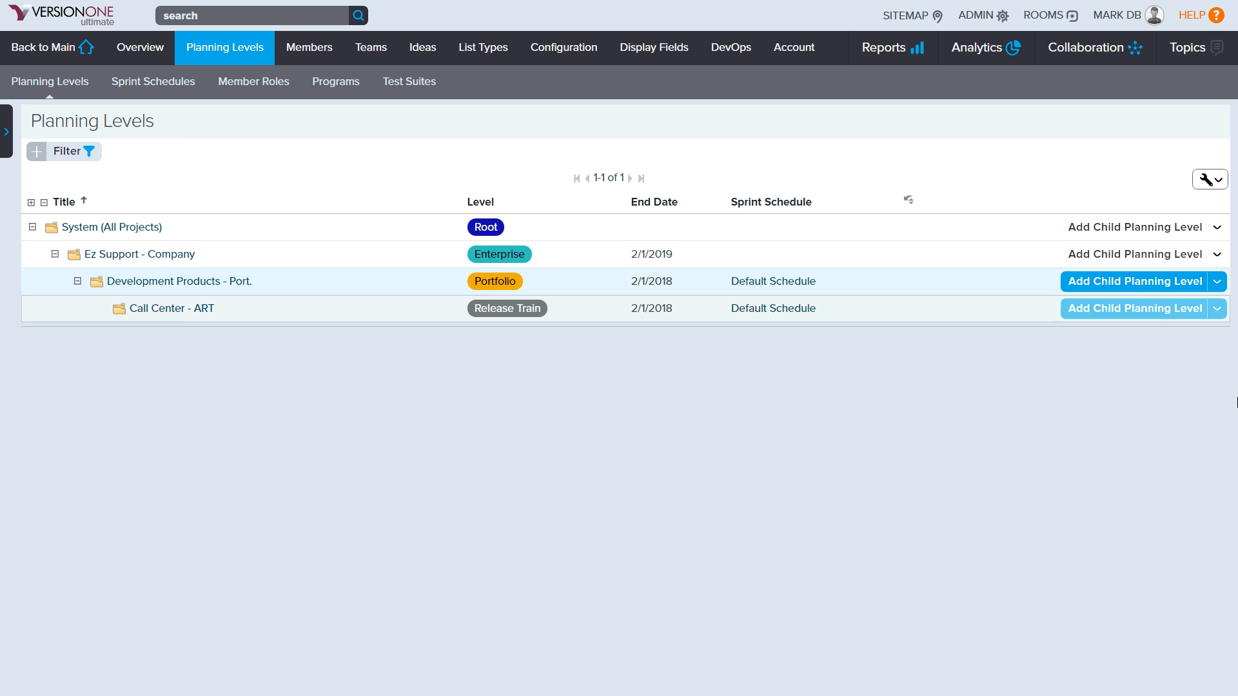
{"action": "left_click", "coordinate": [1147, 312]}
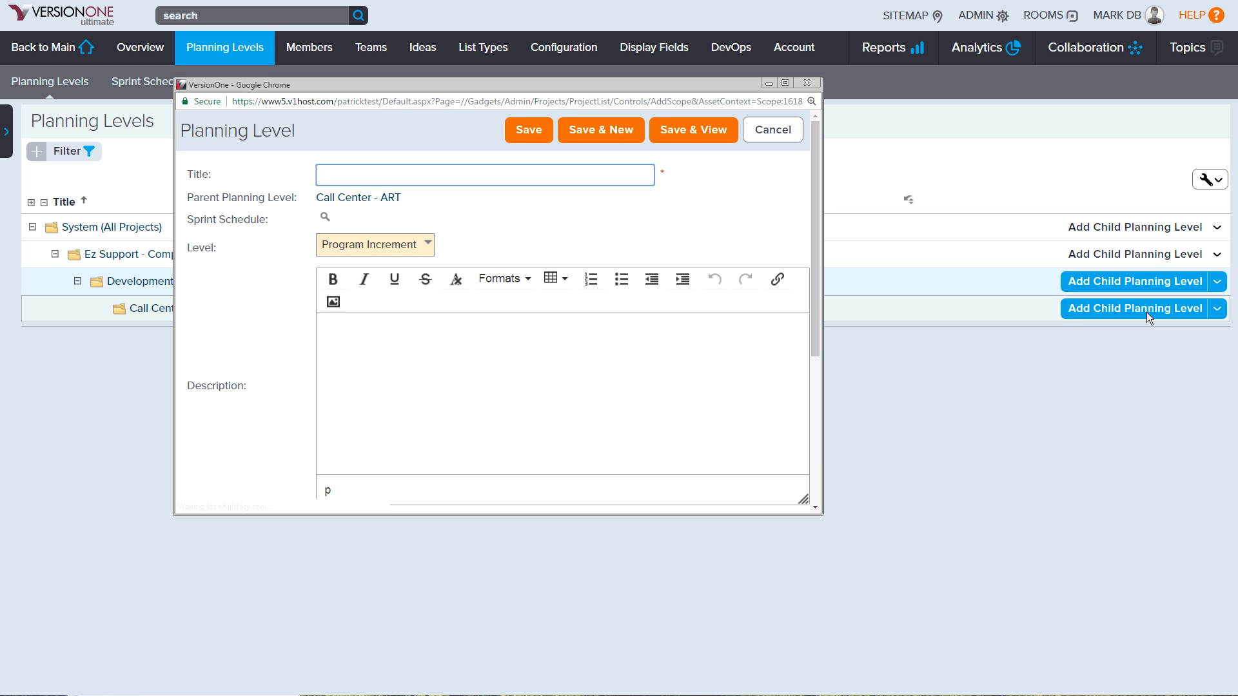
{"action": "type", "text": "CC PI 1"}
{"action": "left_click", "coordinate": [324, 216]}
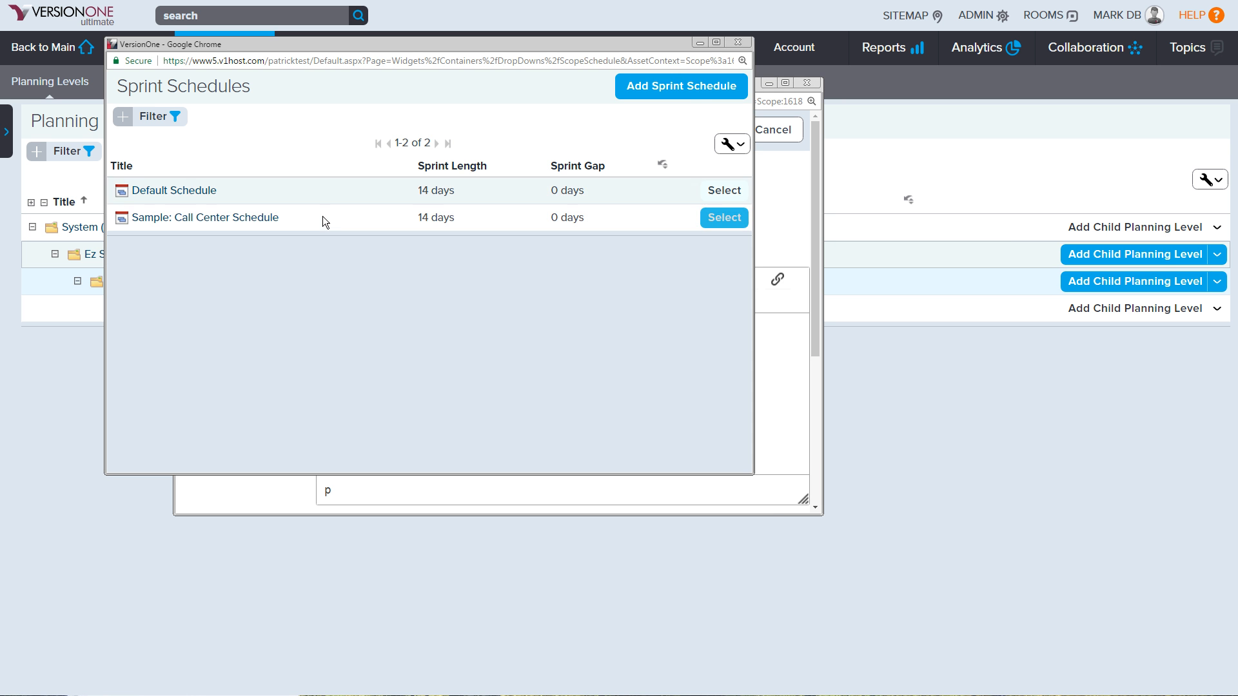
{"action": "left_click", "coordinate": [728, 190]}
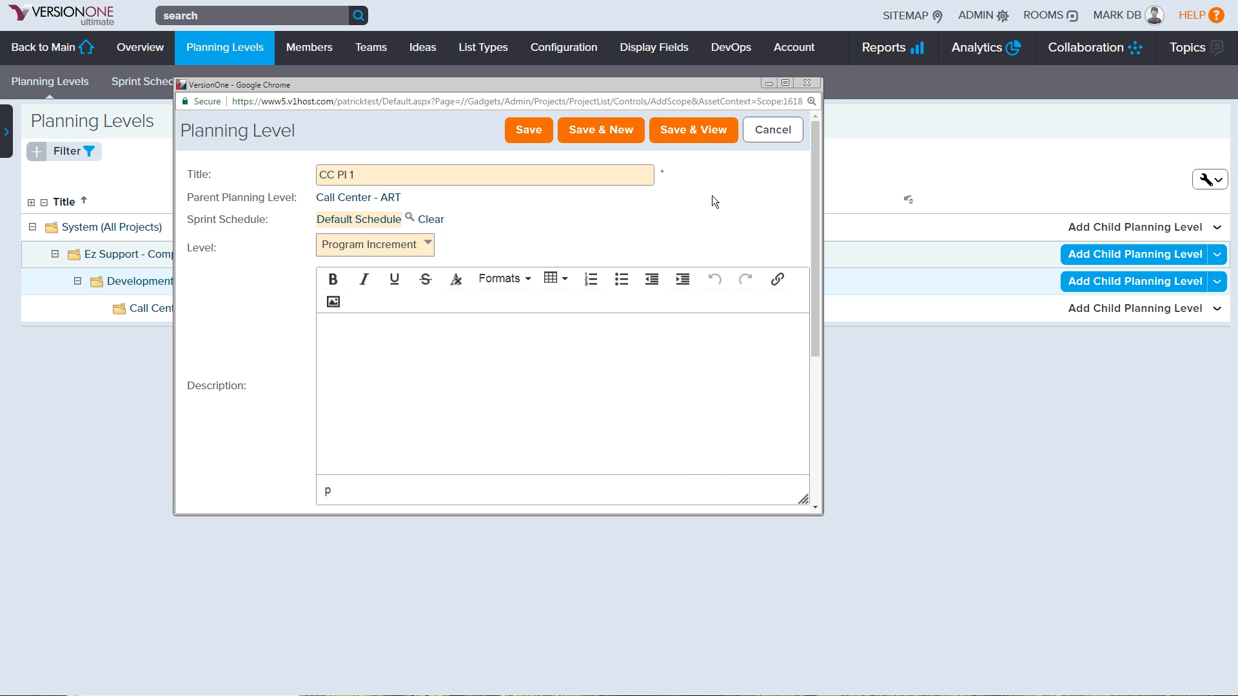
Set the end date of CC PI 1 to 5/1/2017
{"action": "scroll", "coordinate": [711, 195], "scroll_direction": "down", "scroll_amount": 3}
{"action": "left_click", "coordinate": [399, 378]}
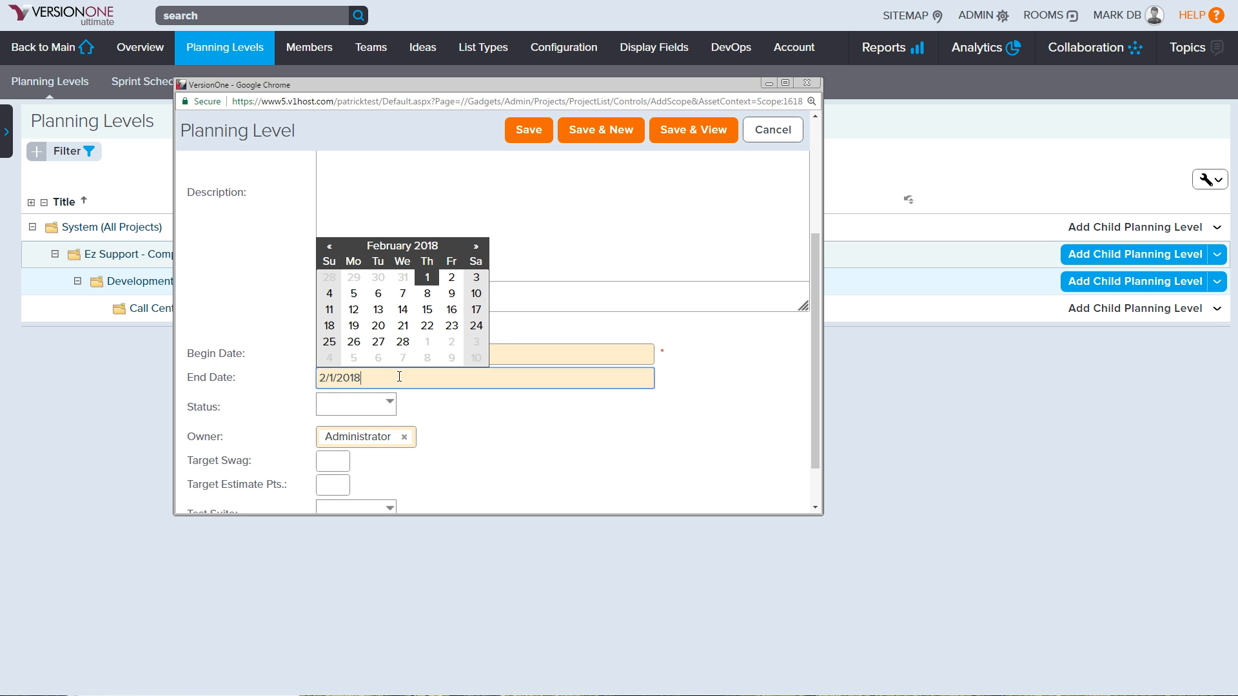
{"action": "left_click_drag", "start_coordinate": [399, 377], "coordinate": [315, 373]}
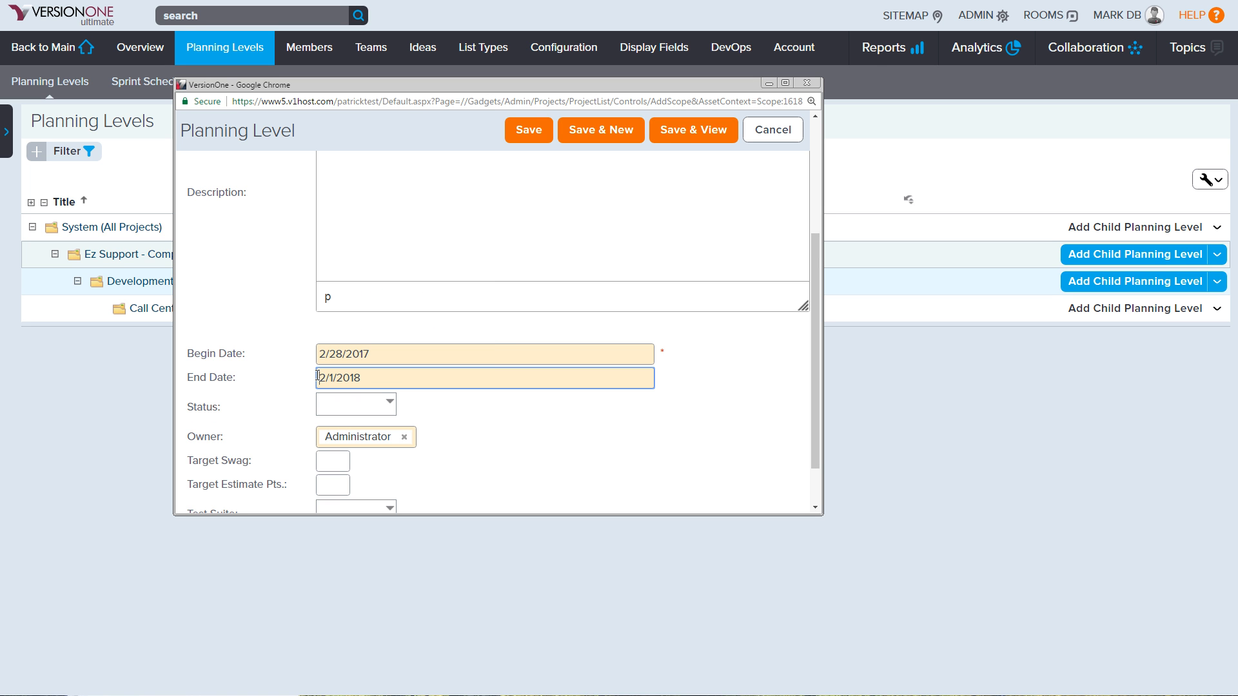
{"action": "key", "text": "Delete"}
{"action": "type", "text": "5"}
{"action": "left_click", "coordinate": [359, 378]}
{"action": "key", "text": "BackSpace"}
{"action": "type", "text": "7"}
Set both the target swag and target estimate points of CC PI 1 to 100, and save it while starting another new level
{"action": "scroll", "coordinate": [525, 382], "scroll_direction": "down", "scroll_amount": 2}
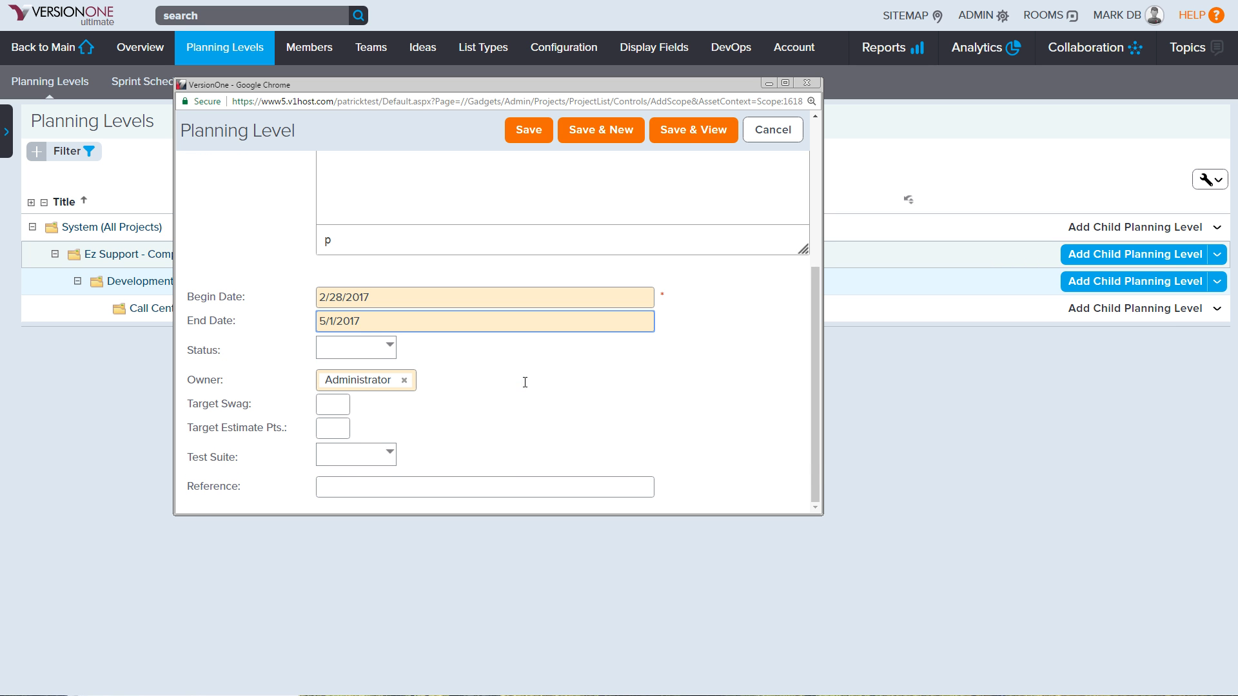
{"action": "left_click", "coordinate": [321, 407]}
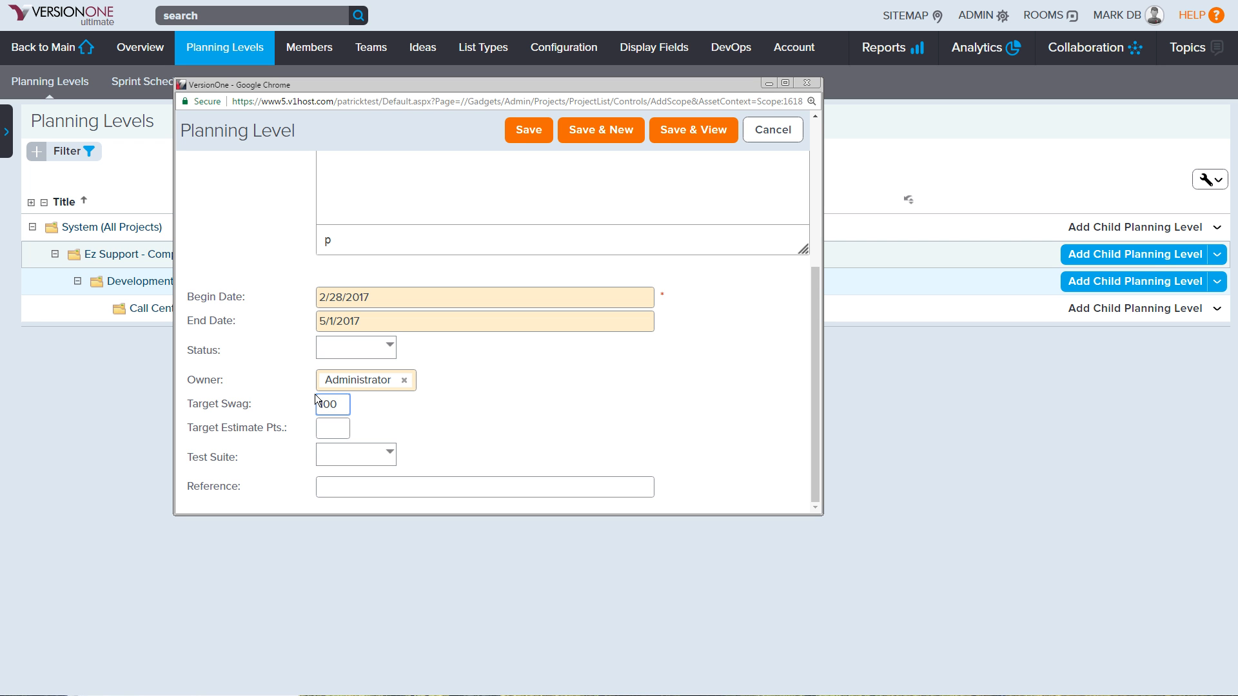
{"action": "left_click", "coordinate": [322, 430]}
{"action": "type", "text": "100"}
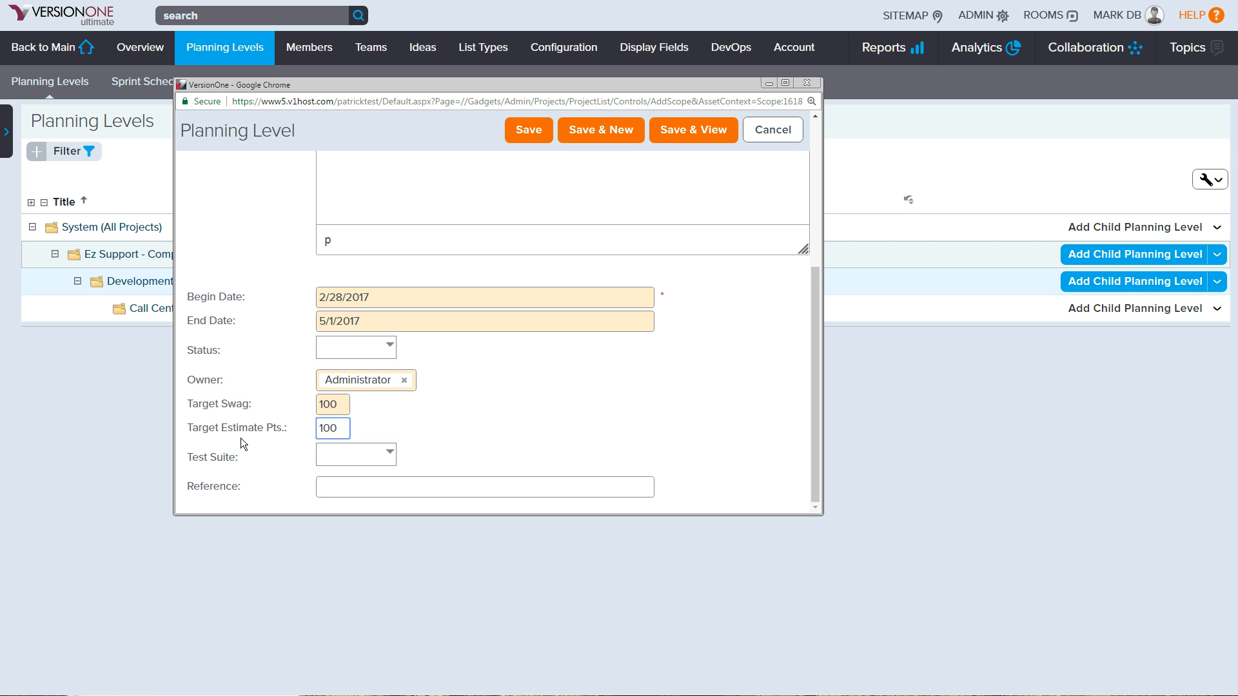
{"action": "scroll", "coordinate": [241, 438], "scroll_direction": "up", "scroll_amount": 4}
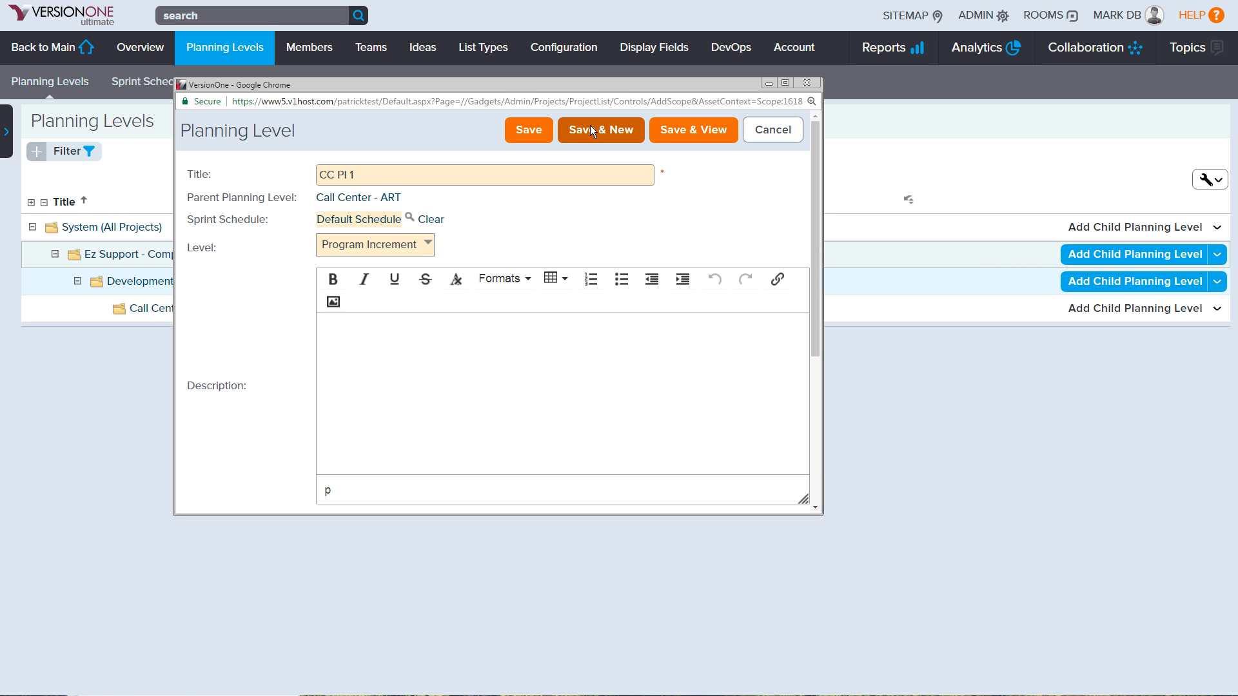
{"action": "left_click", "coordinate": [615, 132]}
Title the new Program Increment level "CC PI 2" and assign it the Default Schedule
{"action": "type", "text": "C"}
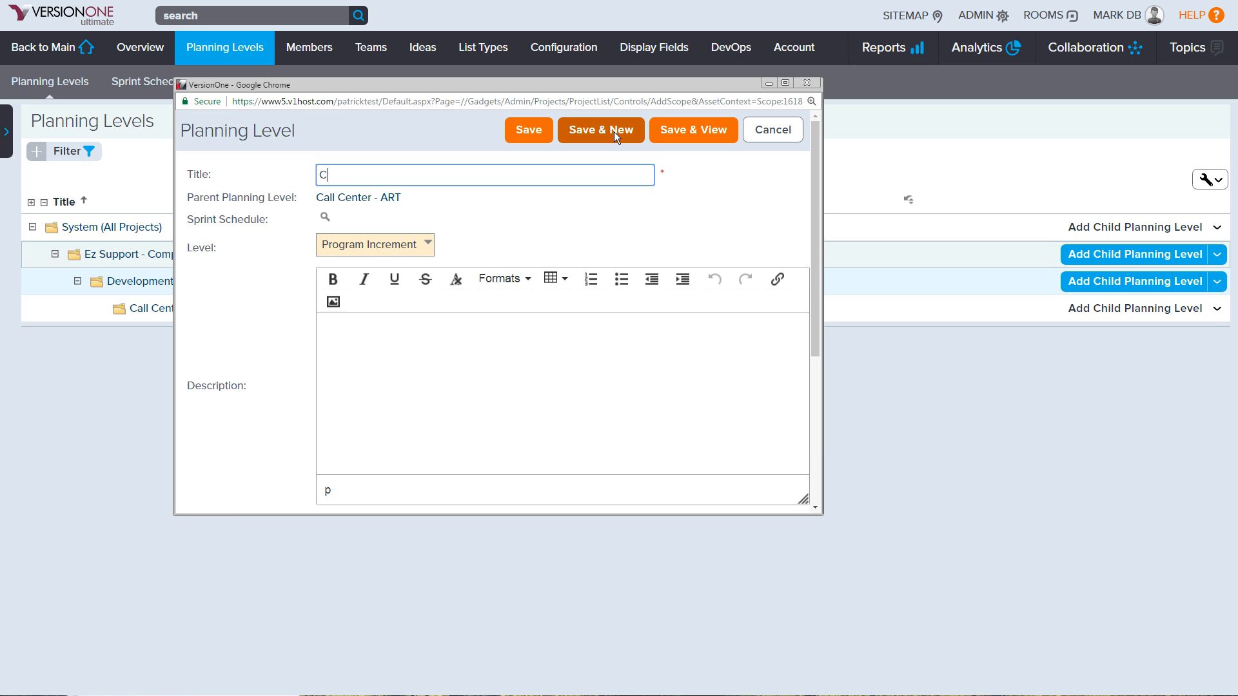
{"action": "type", "text": "C PI 2"}
{"action": "left_click", "coordinate": [323, 218]}
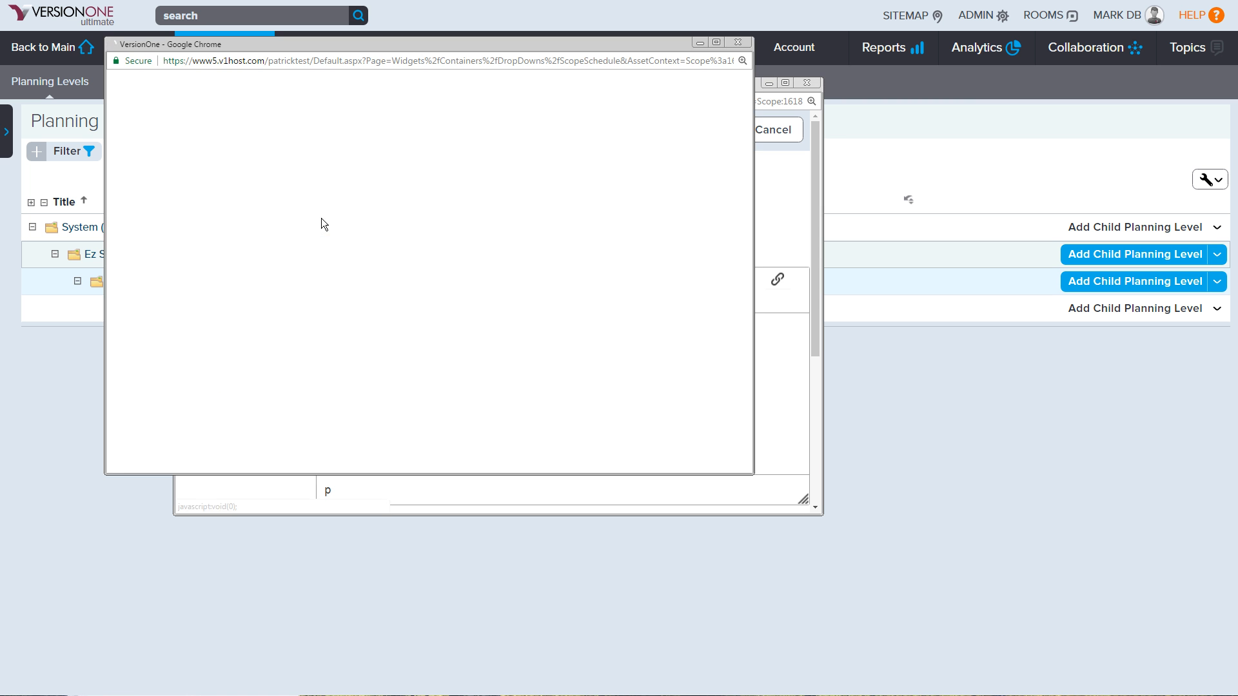
{"action": "left_click", "coordinate": [722, 200]}
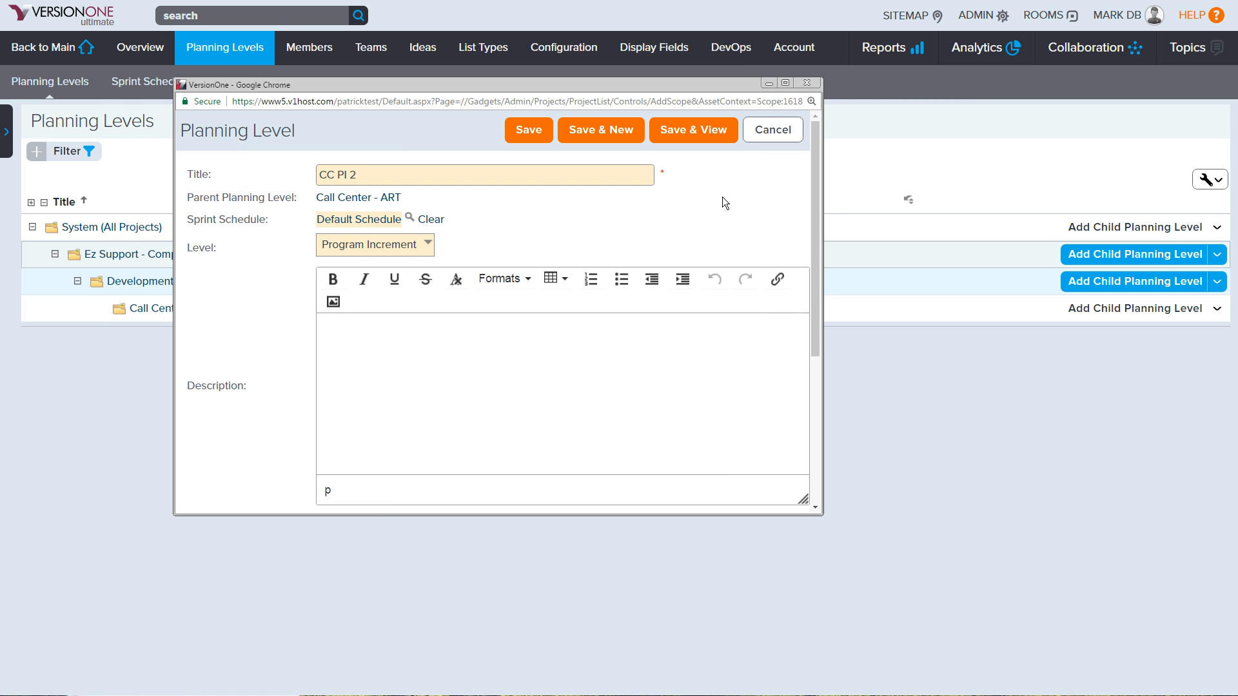
Set the begin date of CC PI 2 to 5/2/2017
{"action": "scroll", "coordinate": [473, 362], "scroll_direction": "down", "scroll_amount": 4}
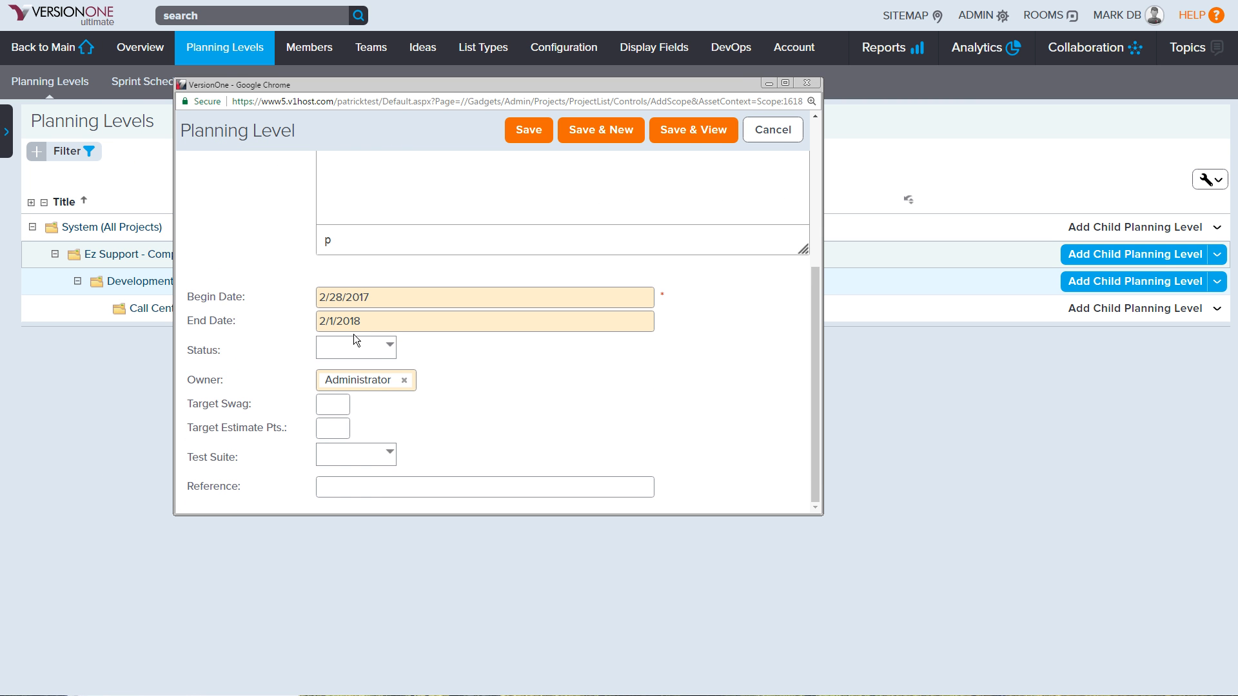
{"action": "left_click", "coordinate": [335, 297]}
{"action": "left_click", "coordinate": [469, 317]}
{"action": "left_click", "coordinate": [469, 317]}
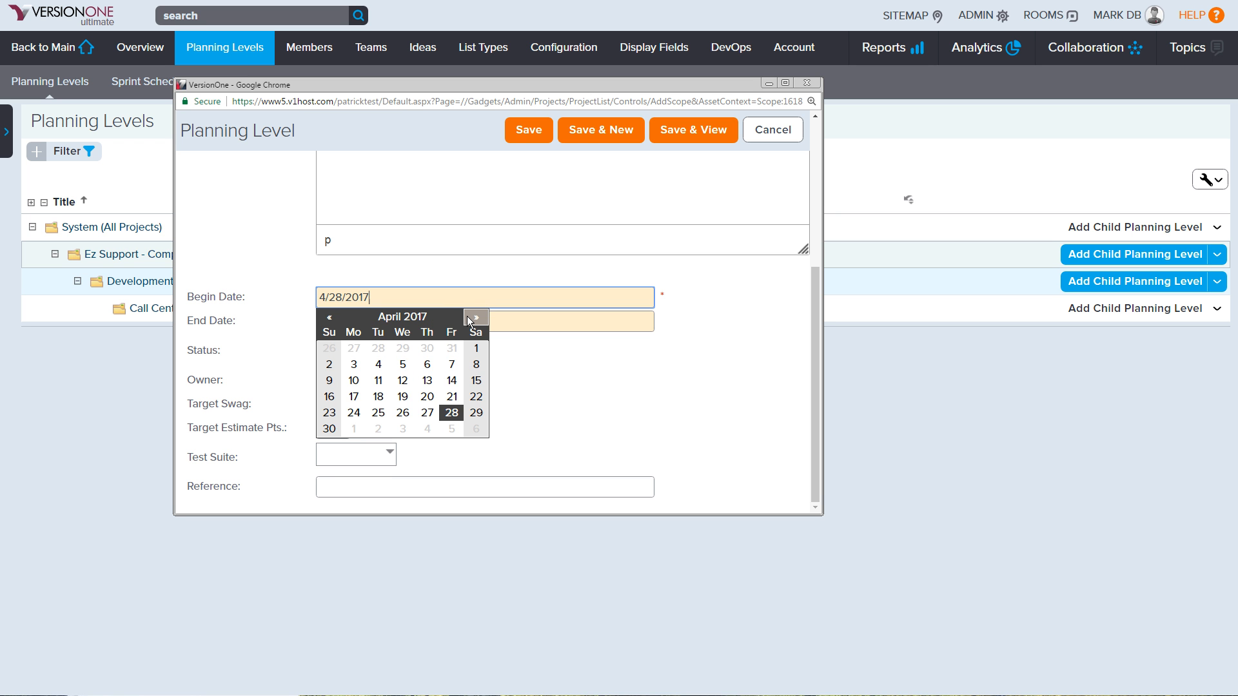
{"action": "left_click", "coordinate": [466, 316]}
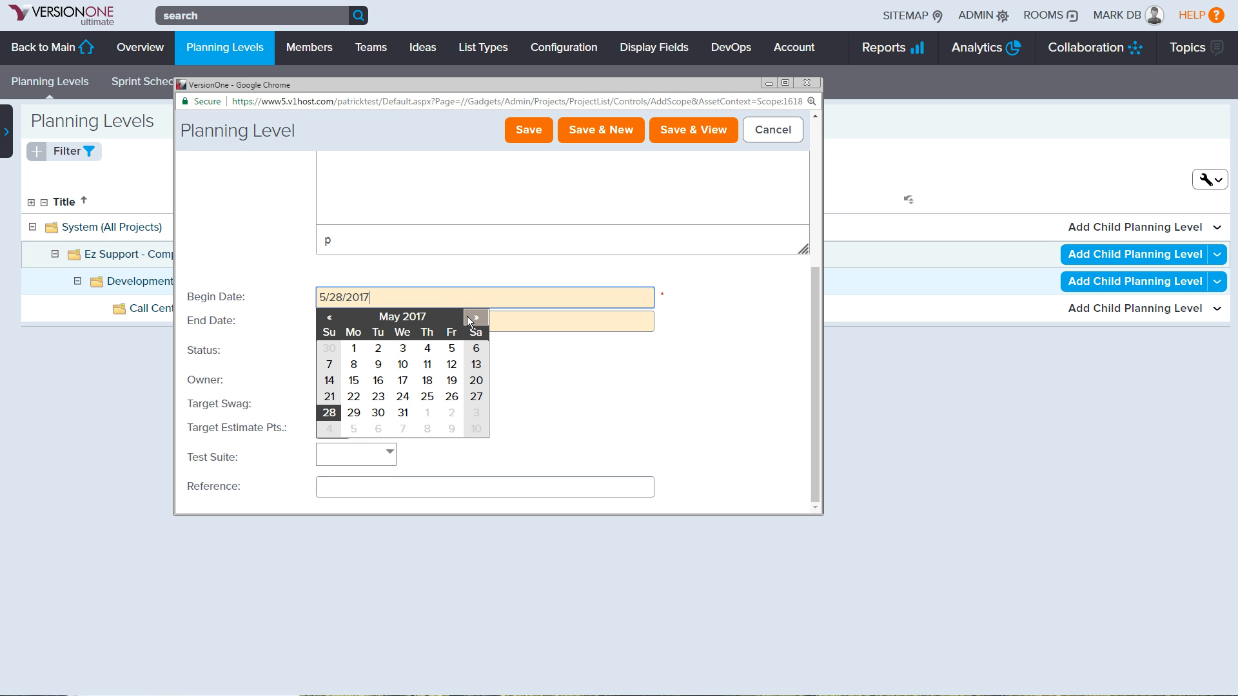
{"action": "left_click", "coordinate": [385, 354]}
Set the end date of CC PI 2 to 10/16/2017, save the level, and expand Call Center - ART in the hierarchy
{"action": "left_click", "coordinate": [350, 321]}
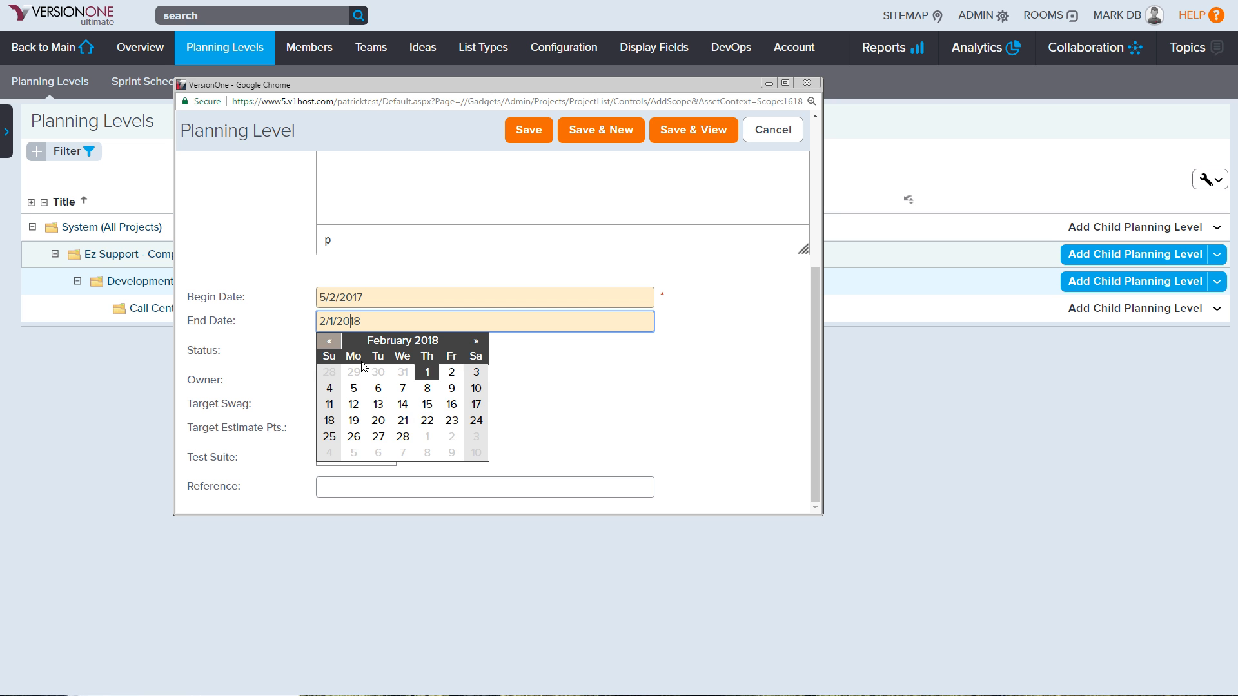
{"action": "left_click", "coordinate": [329, 340]}
{"action": "left_click", "coordinate": [329, 341]}
{"action": "left_click", "coordinate": [329, 340]}
{"action": "left_click", "coordinate": [328, 340]}
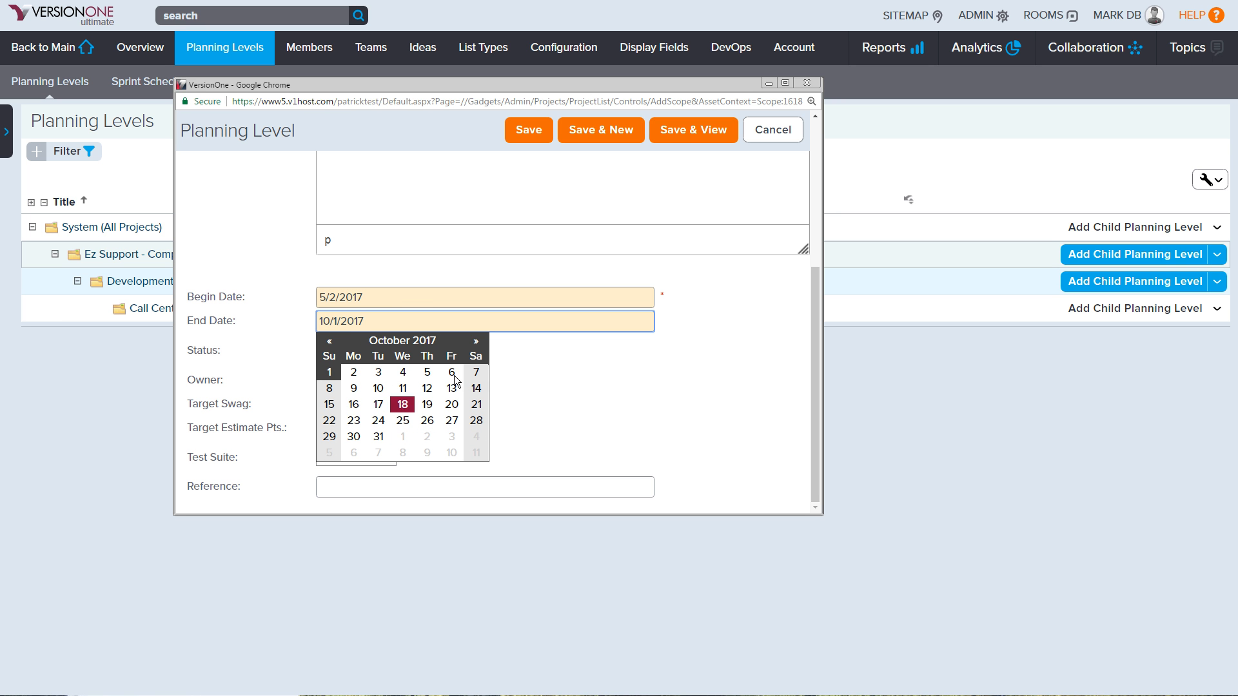
{"action": "left_click", "coordinate": [355, 404]}
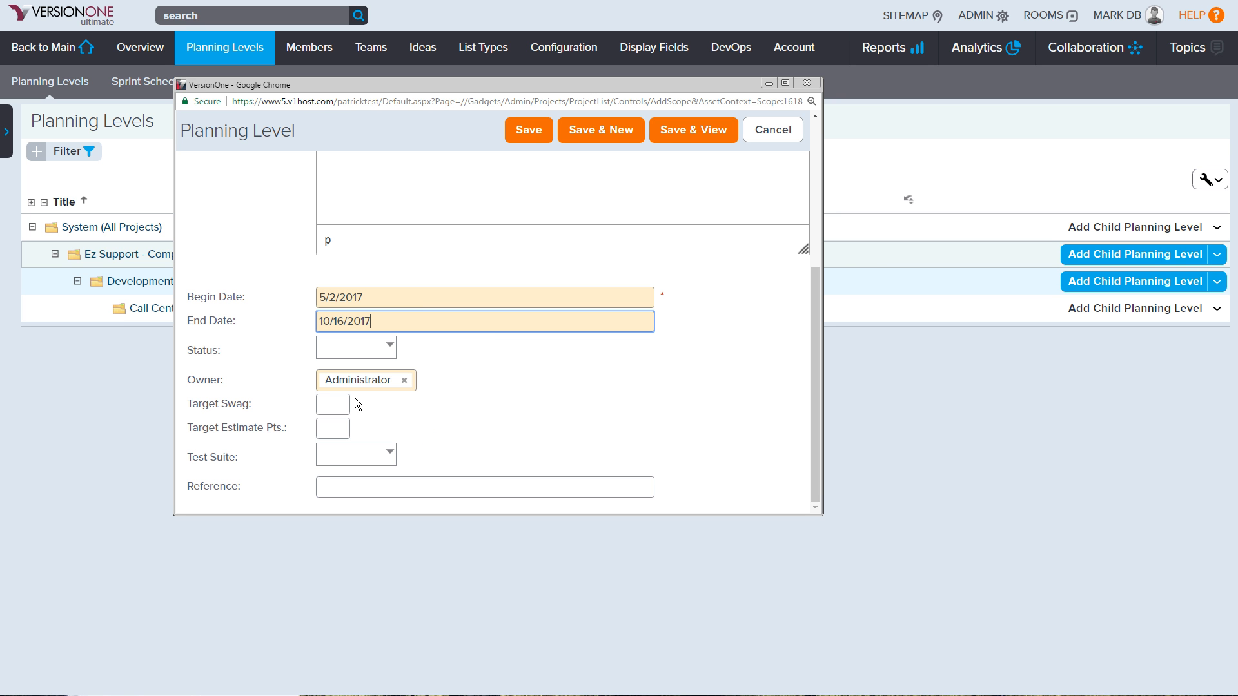
{"action": "left_click", "coordinate": [528, 127]}
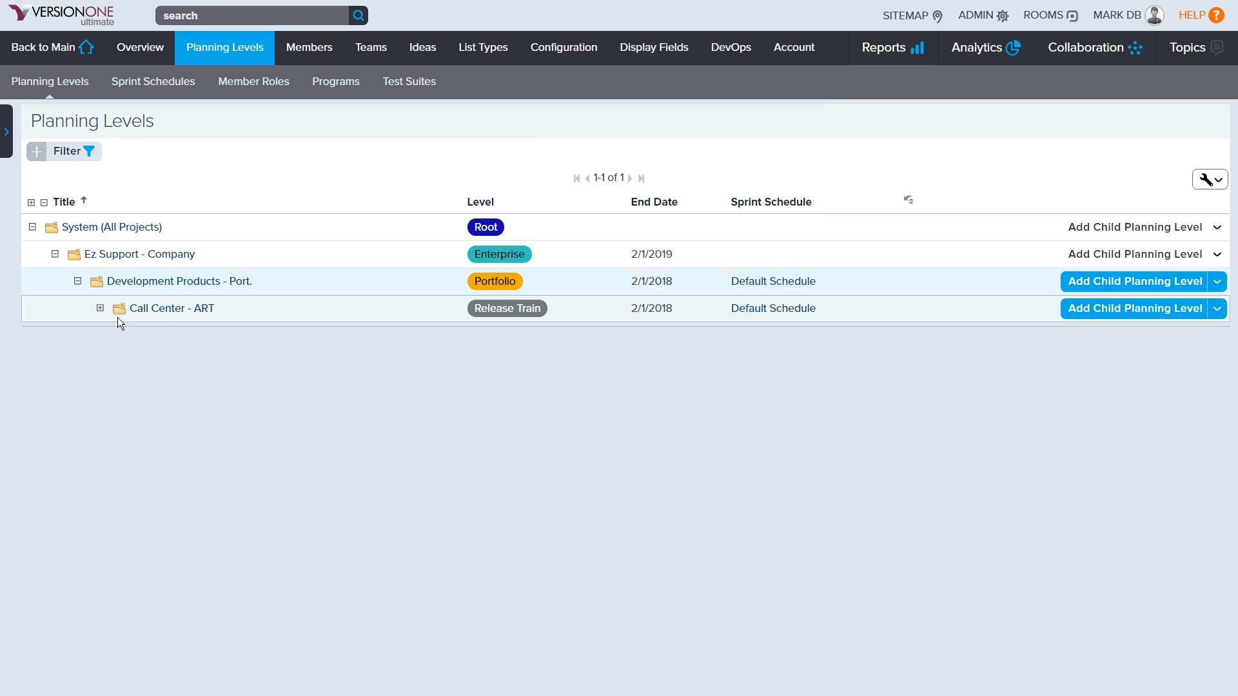
{"action": "left_click", "coordinate": [100, 308]}
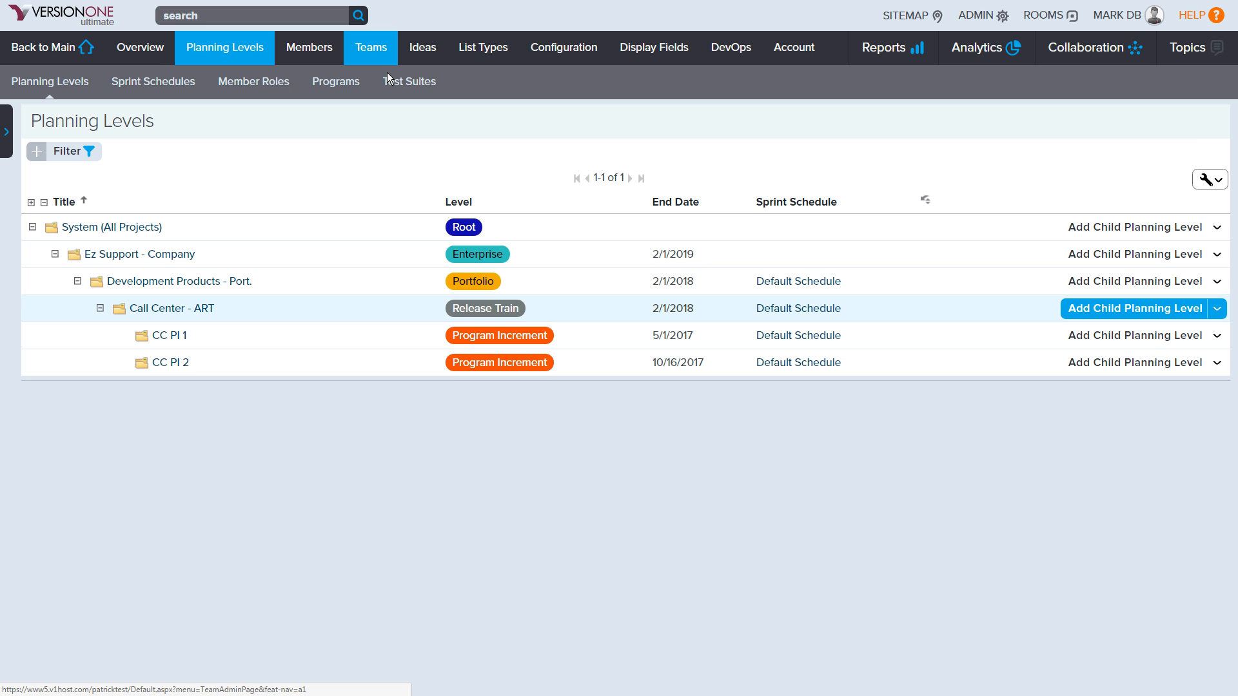
Go to the team administration and add a team titled "Apples", keeping the form ready for another team
{"action": "left_click", "coordinate": [374, 49]}
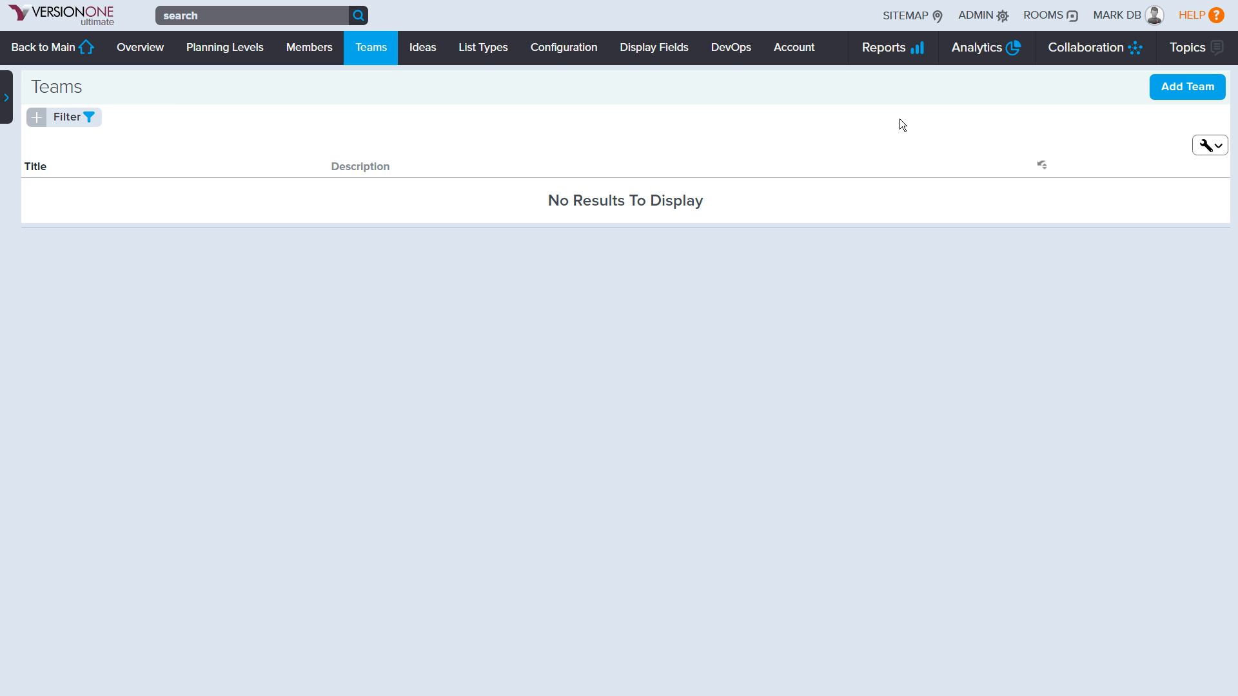
{"action": "left_click", "coordinate": [1168, 89]}
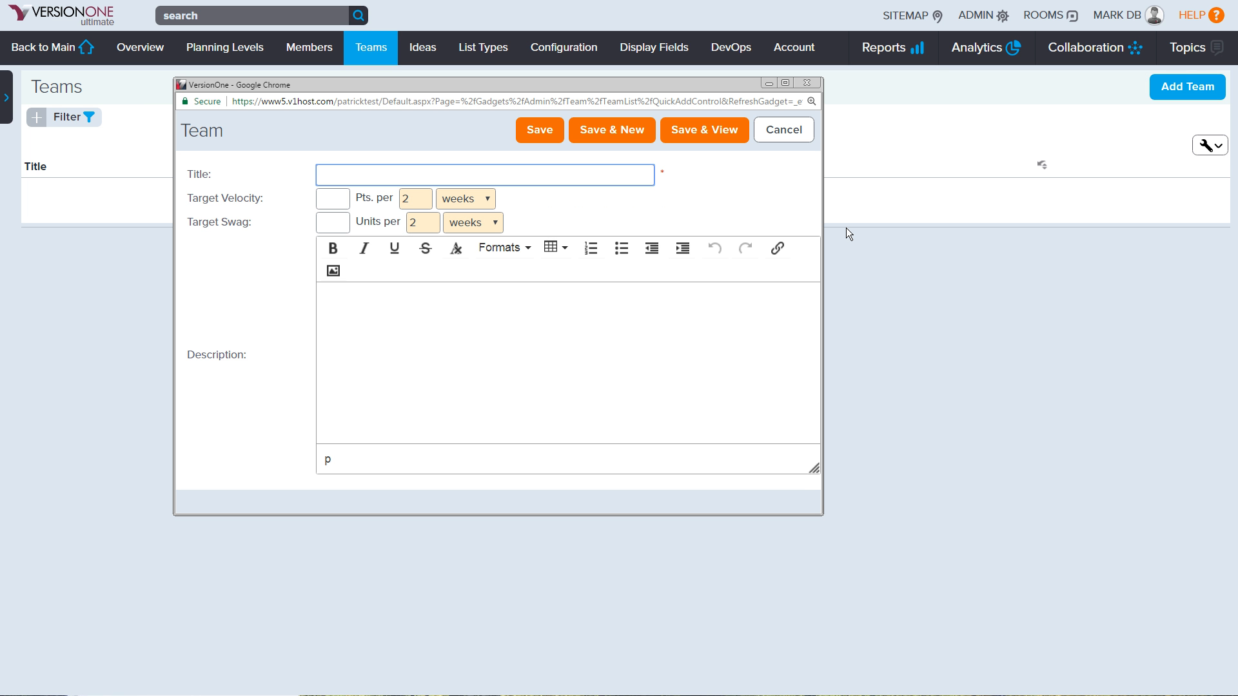
{"action": "type", "text": "Apples"}
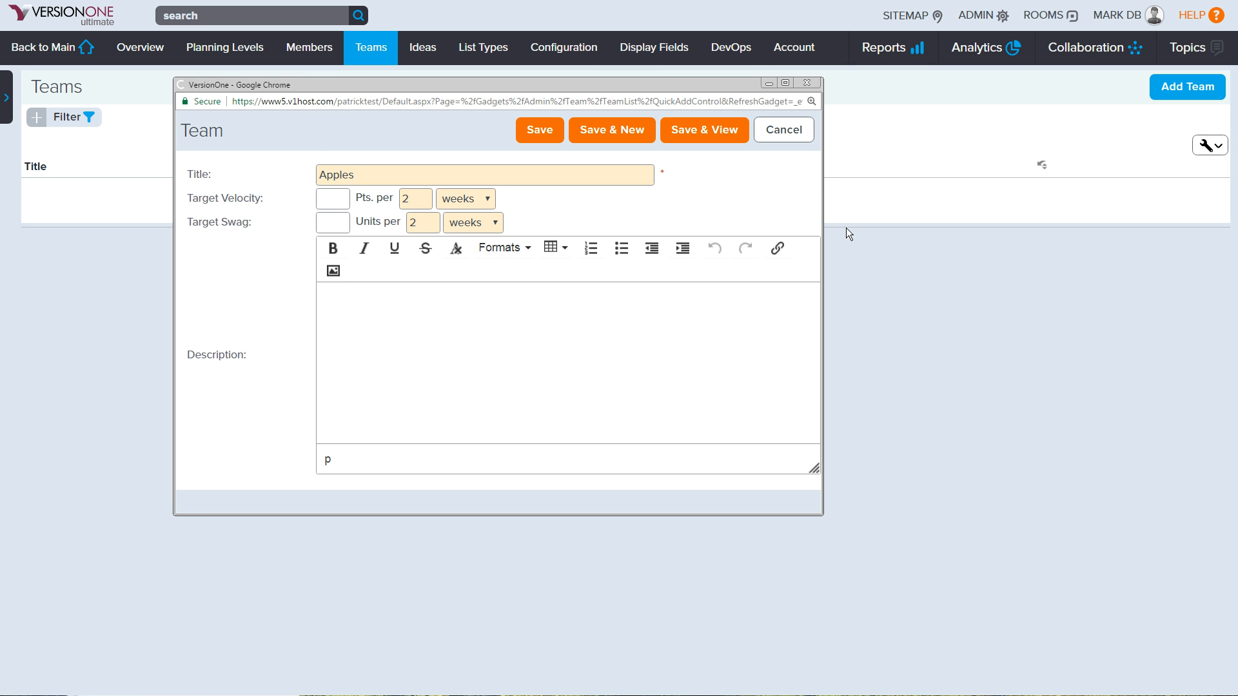
{"action": "key", "text": "Return"}
Add two more teams titled "Bananas" and "Cherries"
{"action": "type", "text": "Ba"}
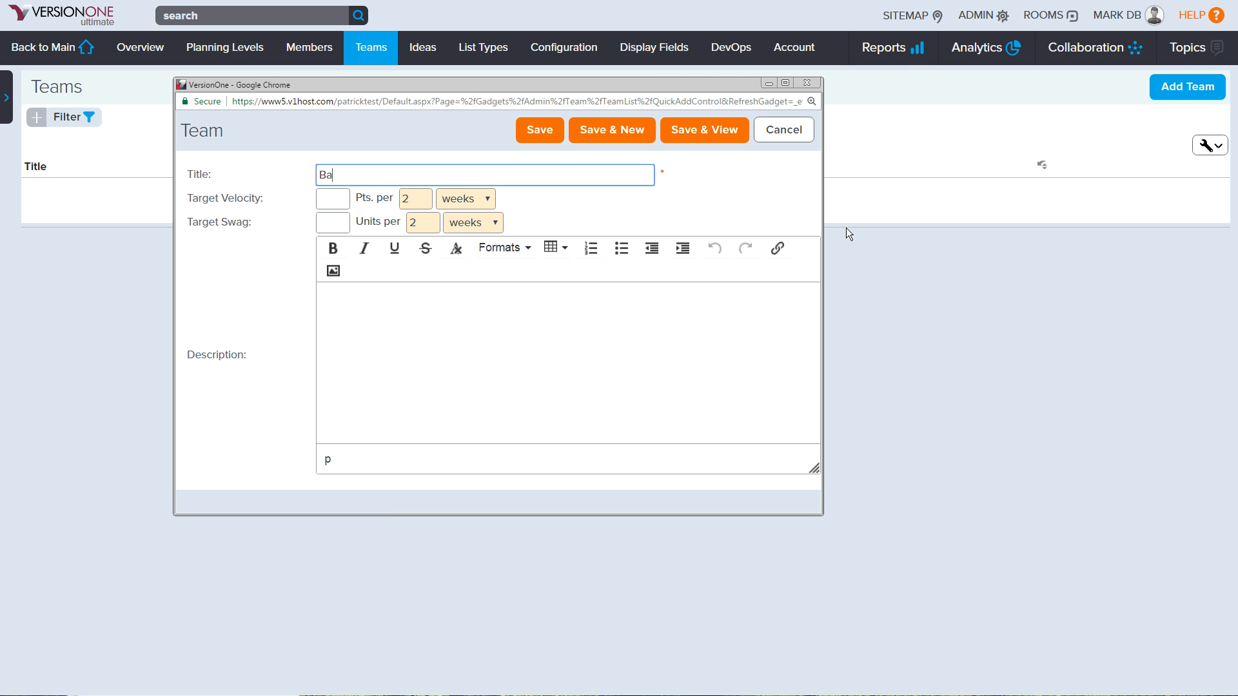
{"action": "type", "text": "nanas"}
{"action": "key", "text": "Return"}
{"action": "type", "text": "Cherries"}
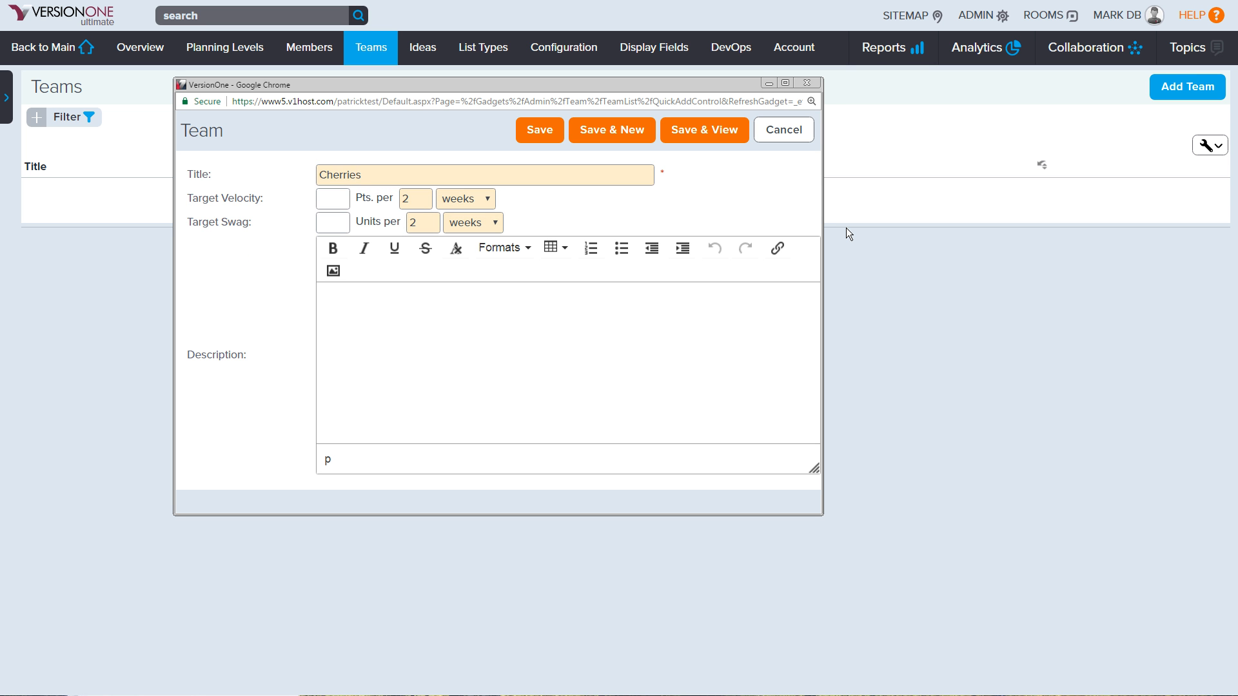
{"action": "key", "text": "Return"}
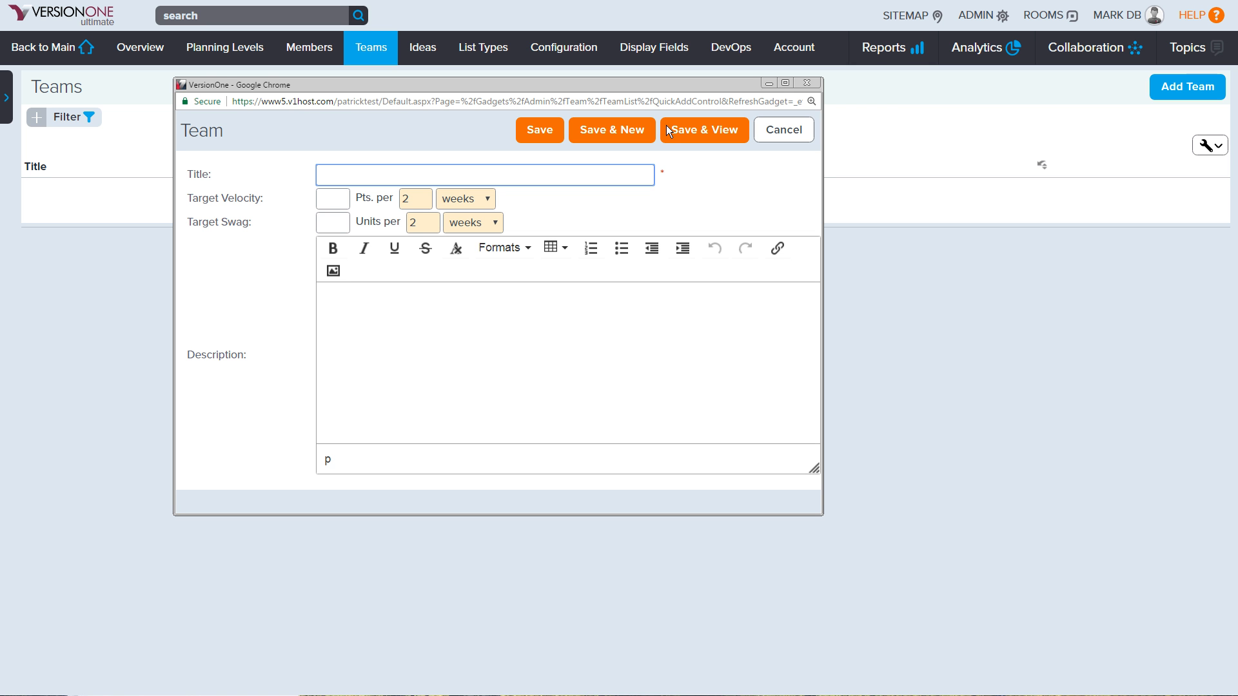
Close the empty team form and reload the page to refresh the team list
{"action": "left_click", "coordinate": [806, 84]}
{"action": "right_click", "coordinate": [629, 305]}
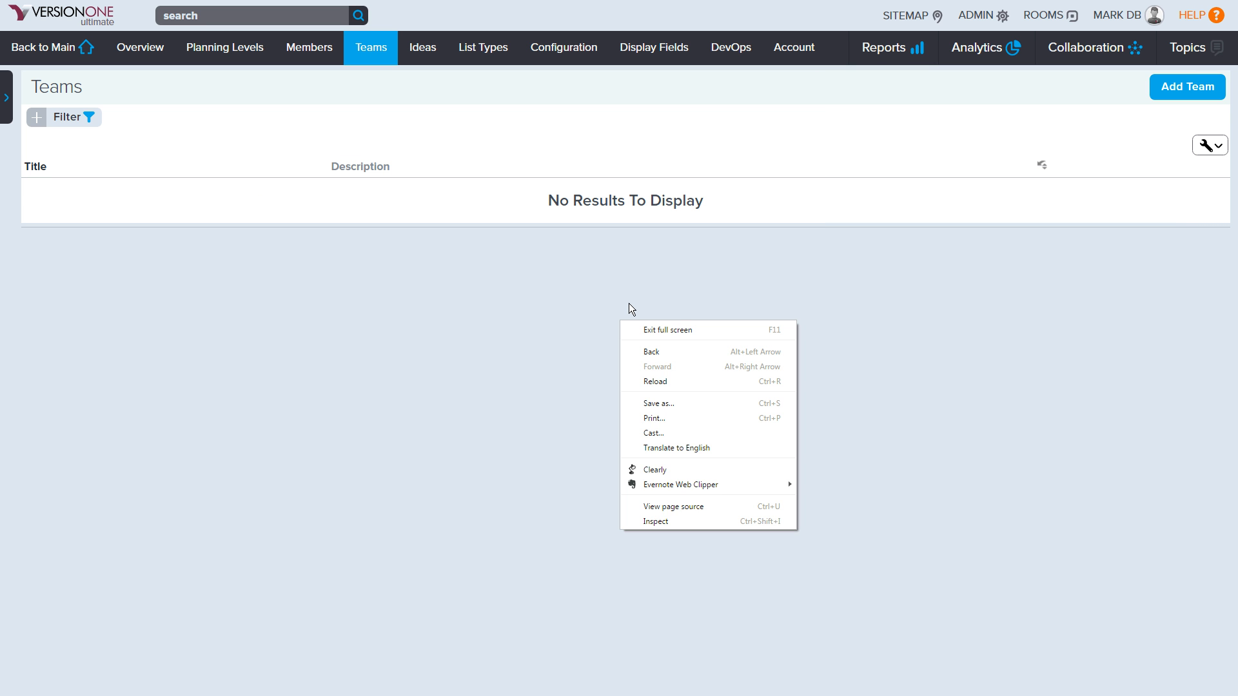
{"action": "left_click", "coordinate": [673, 379]}
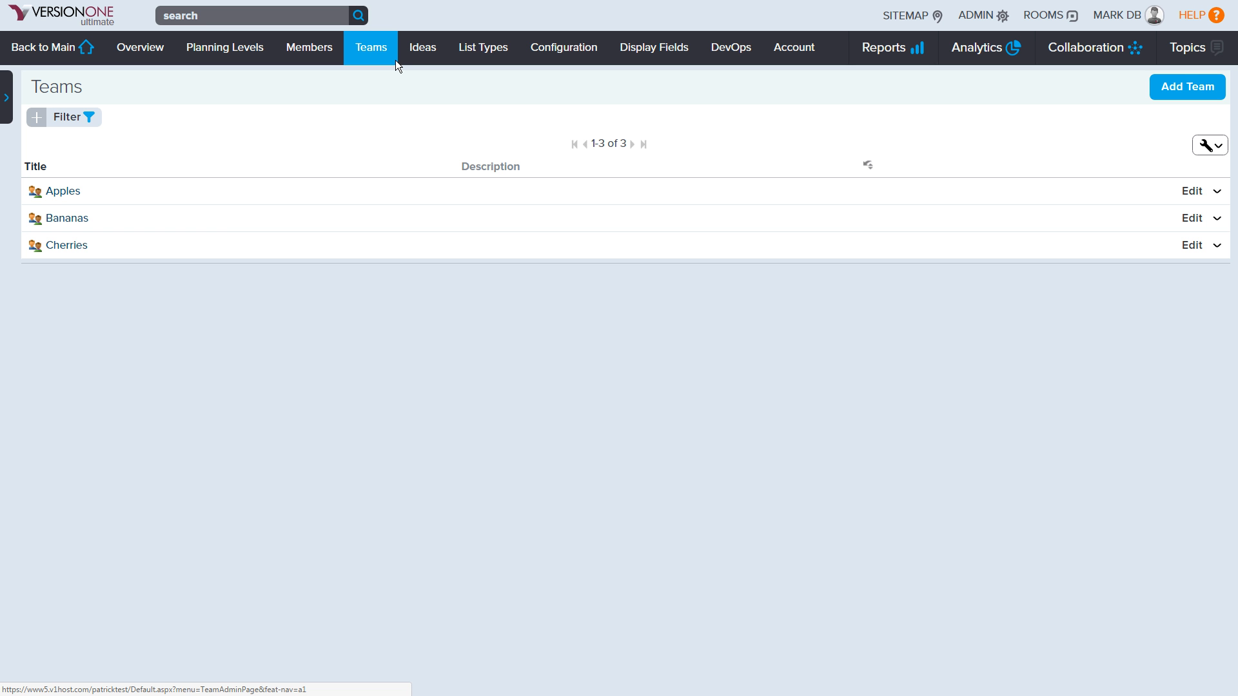
Review the portfolio item types, priorities, statuses and strategic theme levels in the list type settings
{"action": "left_click", "coordinate": [475, 52]}
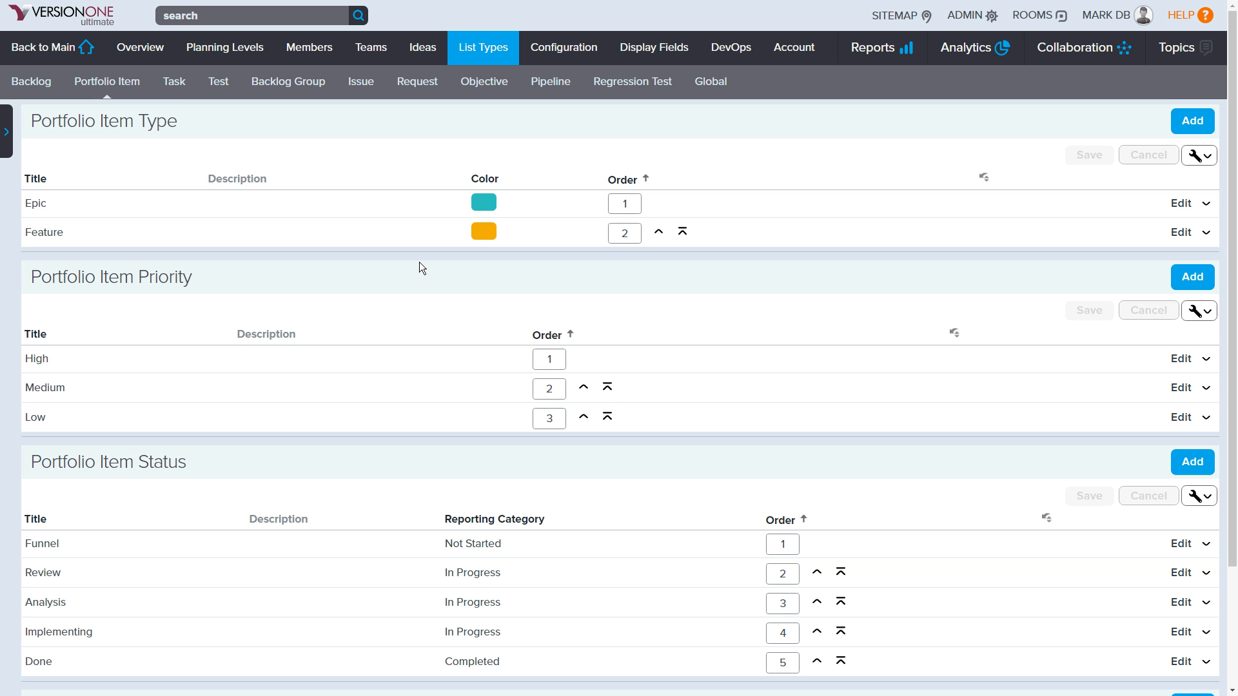
{"action": "scroll", "coordinate": [419, 262], "scroll_direction": "down", "scroll_amount": 2}
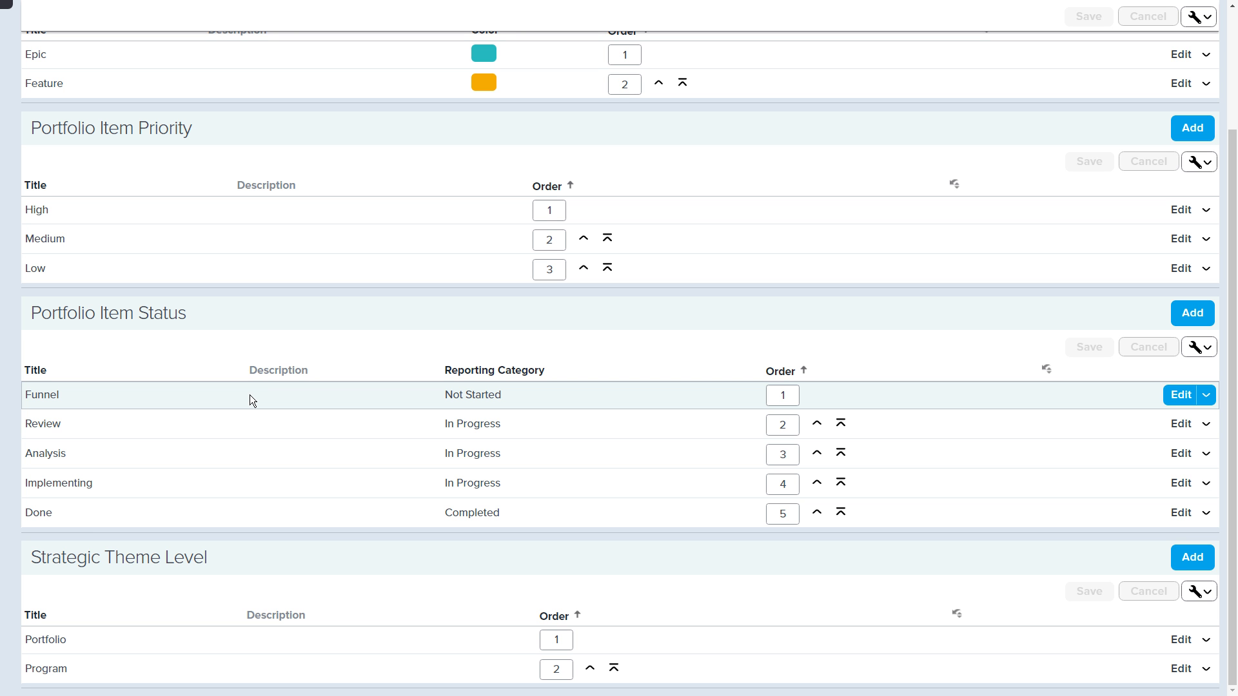
{"action": "scroll", "coordinate": [257, 378], "scroll_direction": "up", "scroll_amount": 2}
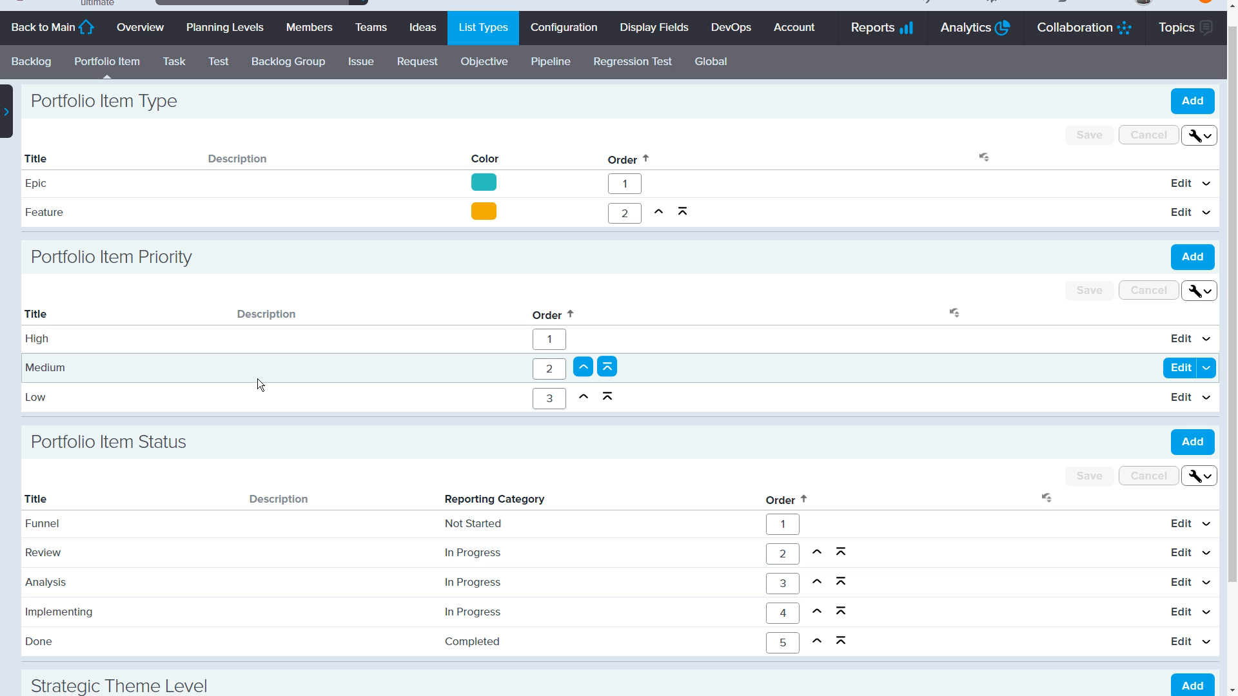
Review the Terminology configuration, examining the customized asset and navigation labels, especially the label used for Goal
{"action": "left_click", "coordinate": [571, 29]}
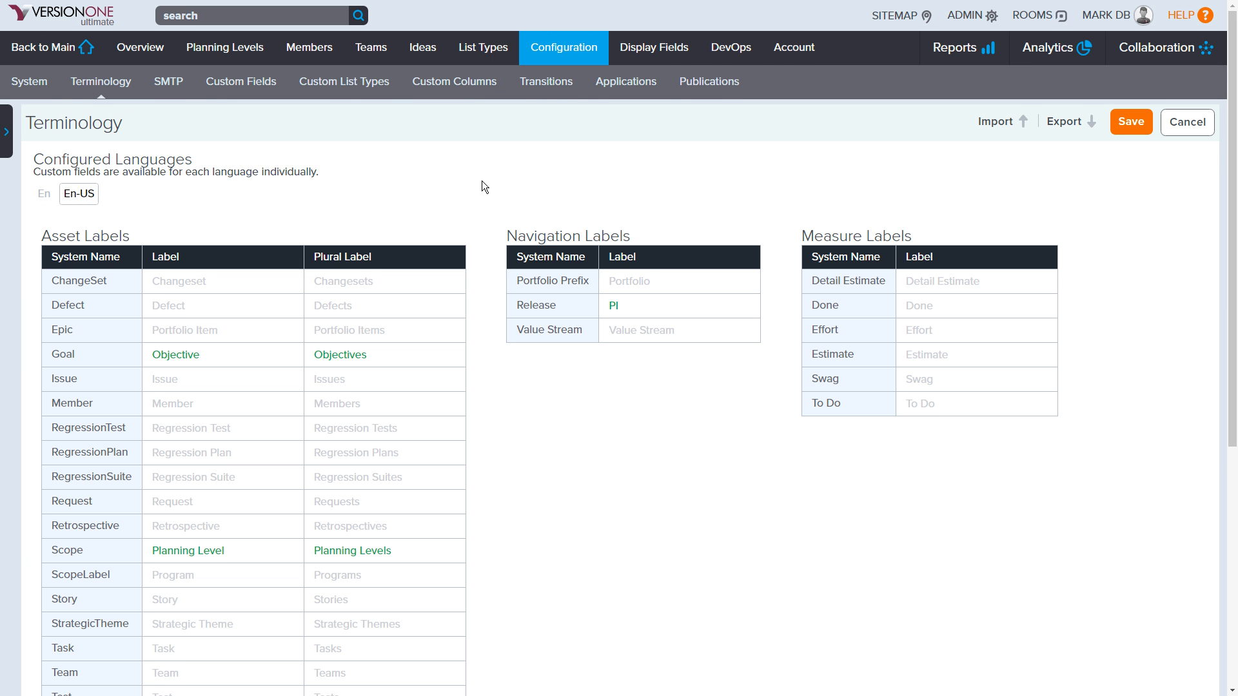
{"action": "scroll", "coordinate": [482, 180], "scroll_direction": "down", "scroll_amount": 1}
{"action": "scroll", "coordinate": [696, 464], "scroll_direction": "down", "scroll_amount": 3}
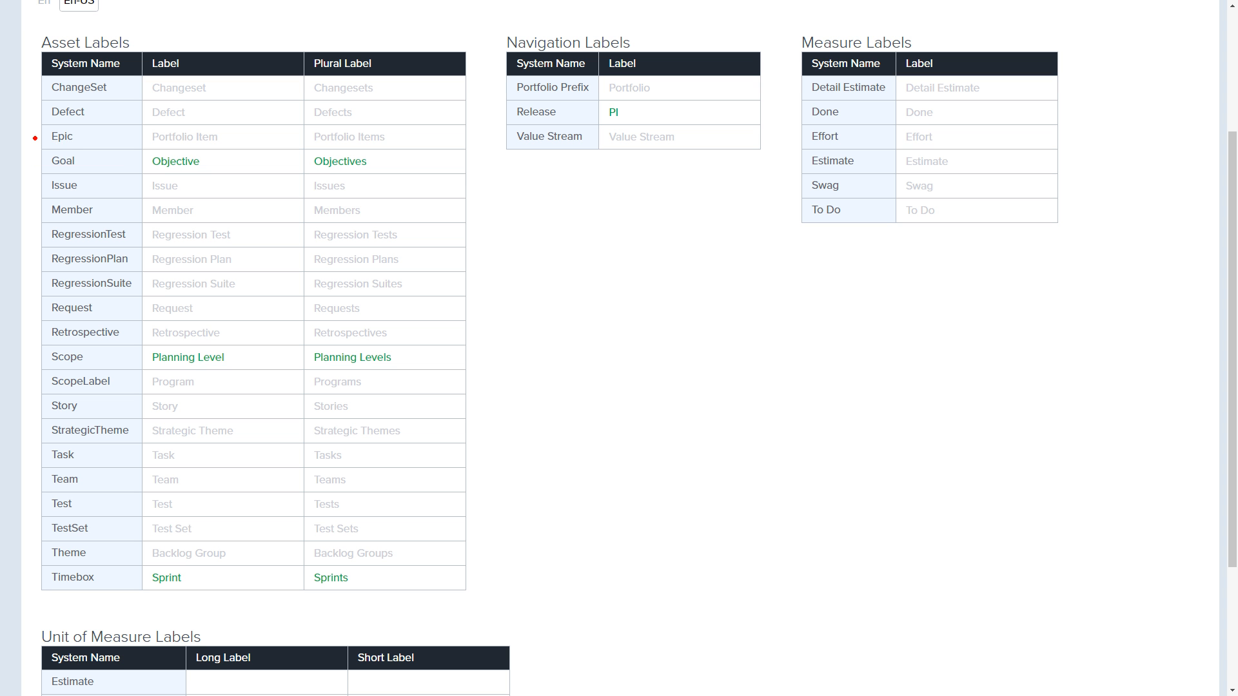
{"action": "mouse_move", "coordinate": [35, 138]}
{"action": "left_mouse_down"}
{"action": "mouse_move", "coordinate": [218, 204]}
{"action": "mouse_move", "coordinate": [399, 198]}
{"action": "left_mouse_up"}
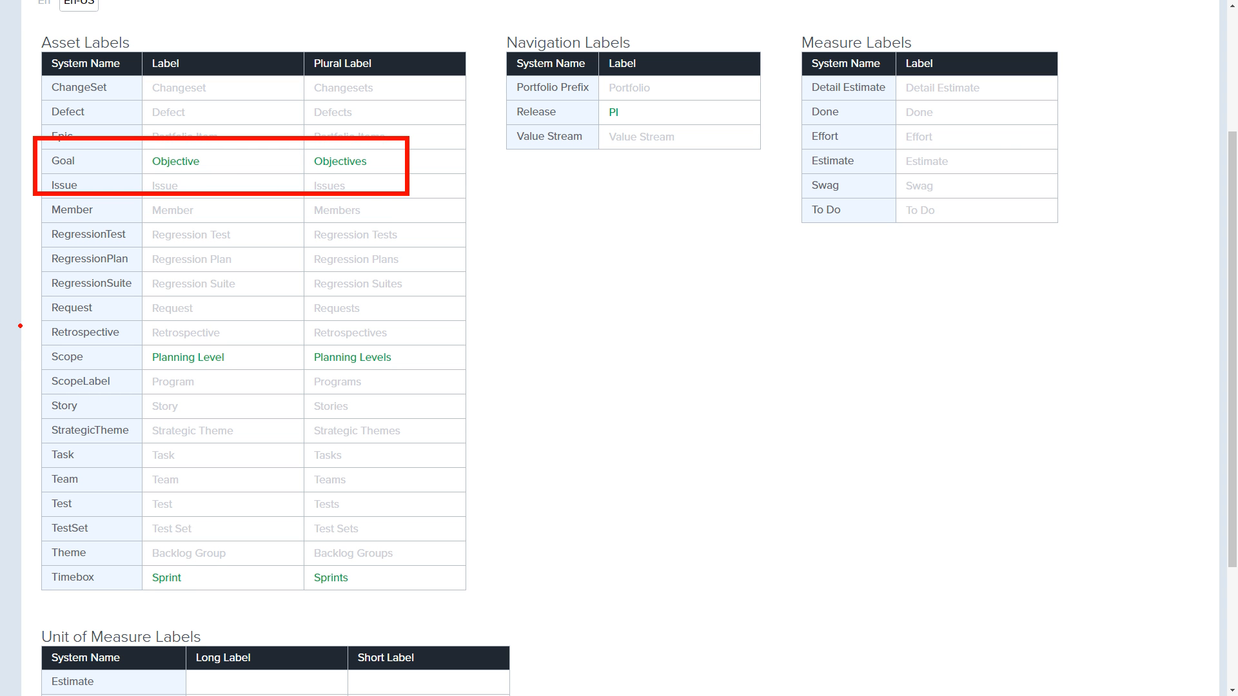
Examine the customized terminology labels for Scope, Timebox and Release
{"action": "mouse_move", "coordinate": [33, 327]}
{"action": "left_mouse_down"}
{"action": "mouse_move", "coordinate": [110, 375]}
{"action": "mouse_move", "coordinate": [387, 442]}
{"action": "mouse_move", "coordinate": [473, 406]}
{"action": "mouse_move", "coordinate": [467, 385]}
{"action": "left_mouse_up"}
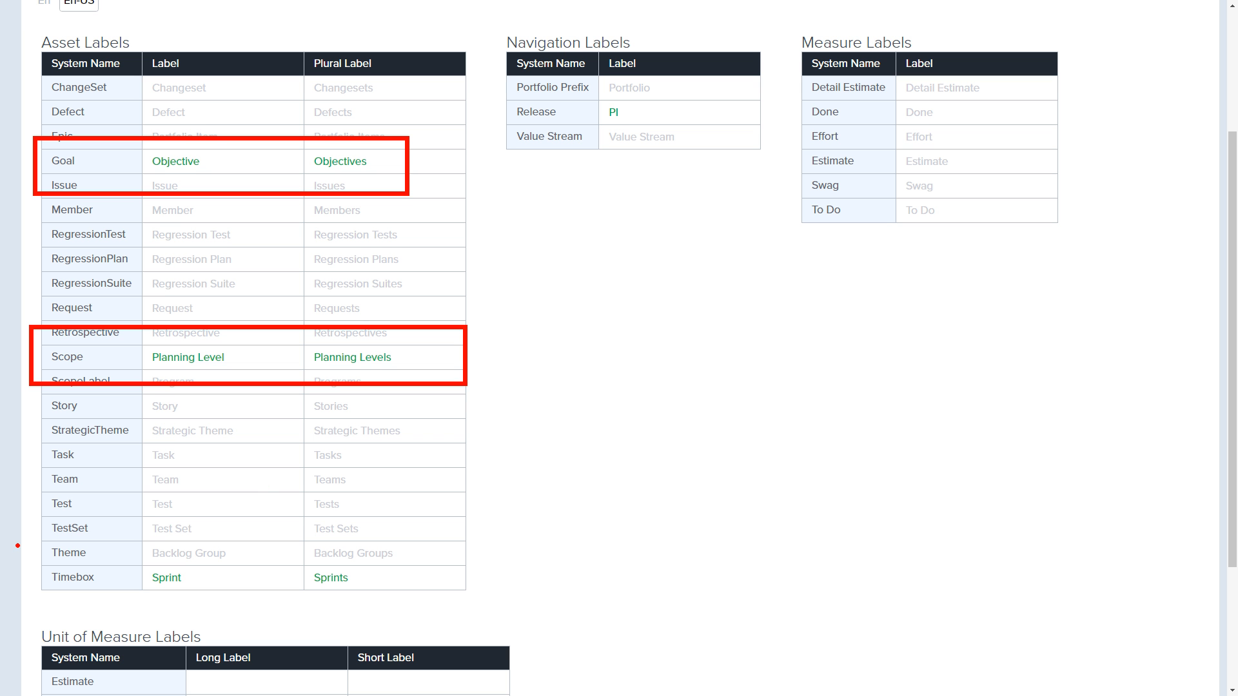
{"action": "mouse_move", "coordinate": [18, 546]}
{"action": "left_mouse_down"}
{"action": "mouse_move", "coordinate": [60, 567]}
{"action": "mouse_move", "coordinate": [622, 602]}
{"action": "mouse_move", "coordinate": [572, 602]}
{"action": "left_mouse_up"}
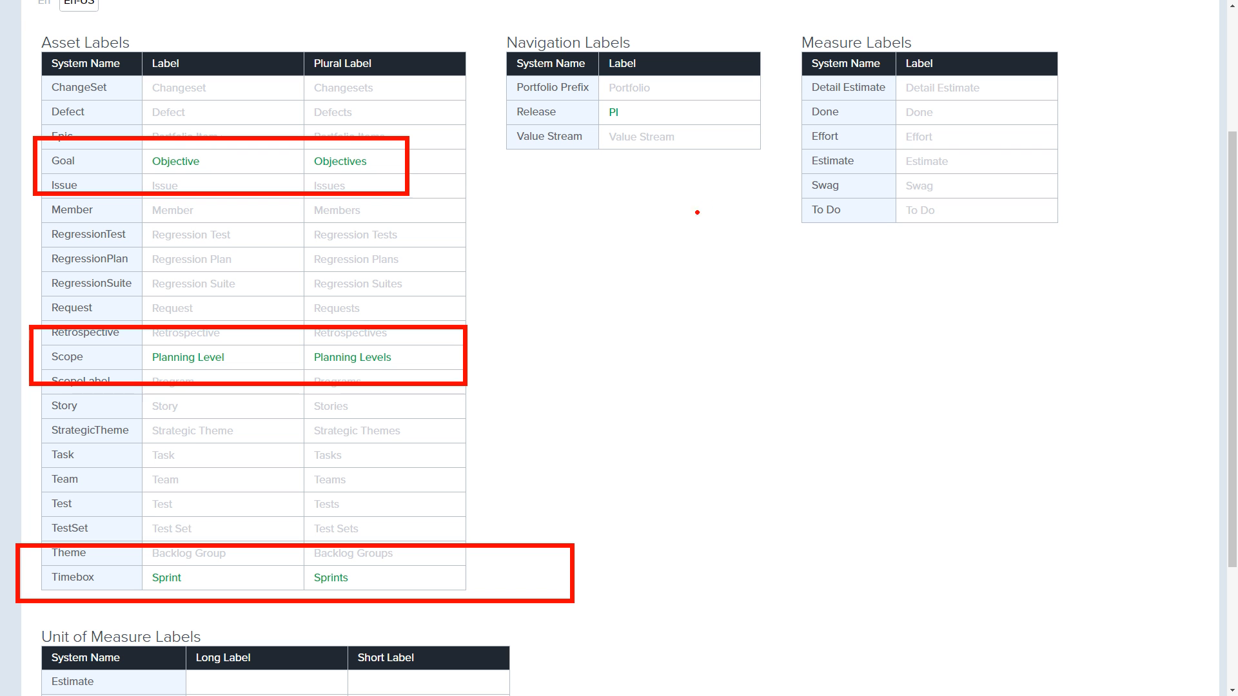
{"action": "left_click_drag", "start_coordinate": [465, 81], "coordinate": [664, 129]}
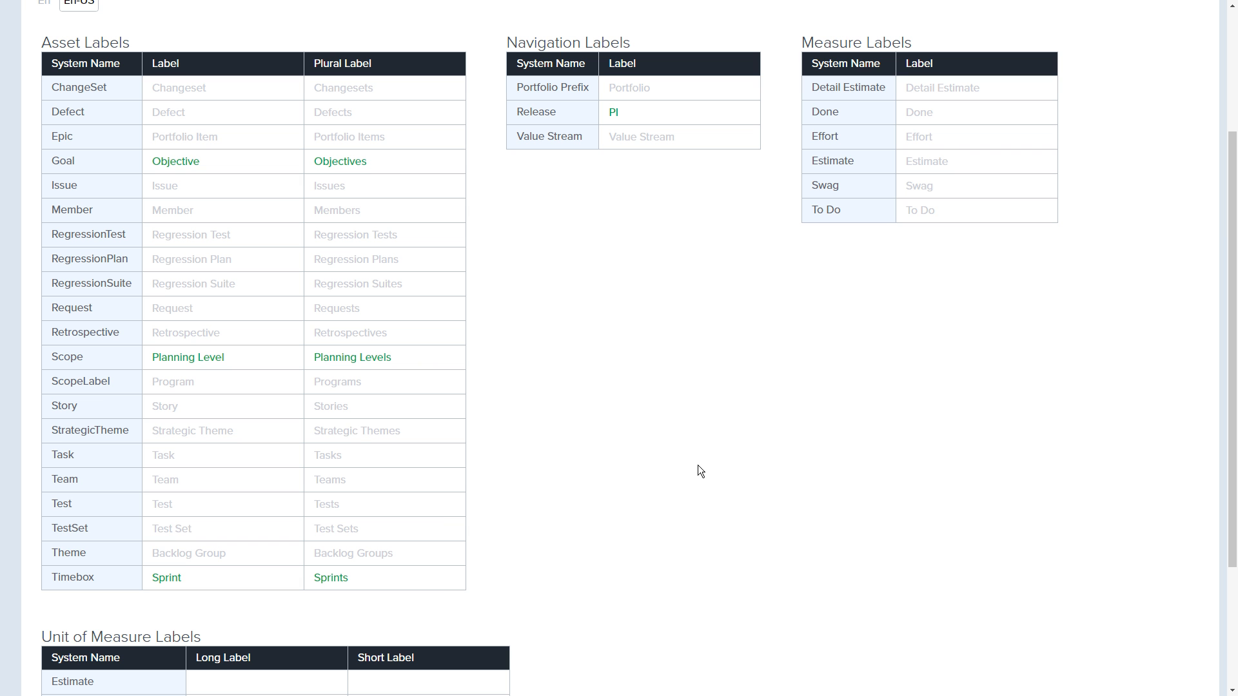
{"action": "scroll", "coordinate": [698, 470], "scroll_direction": "up", "scroll_amount": 1}
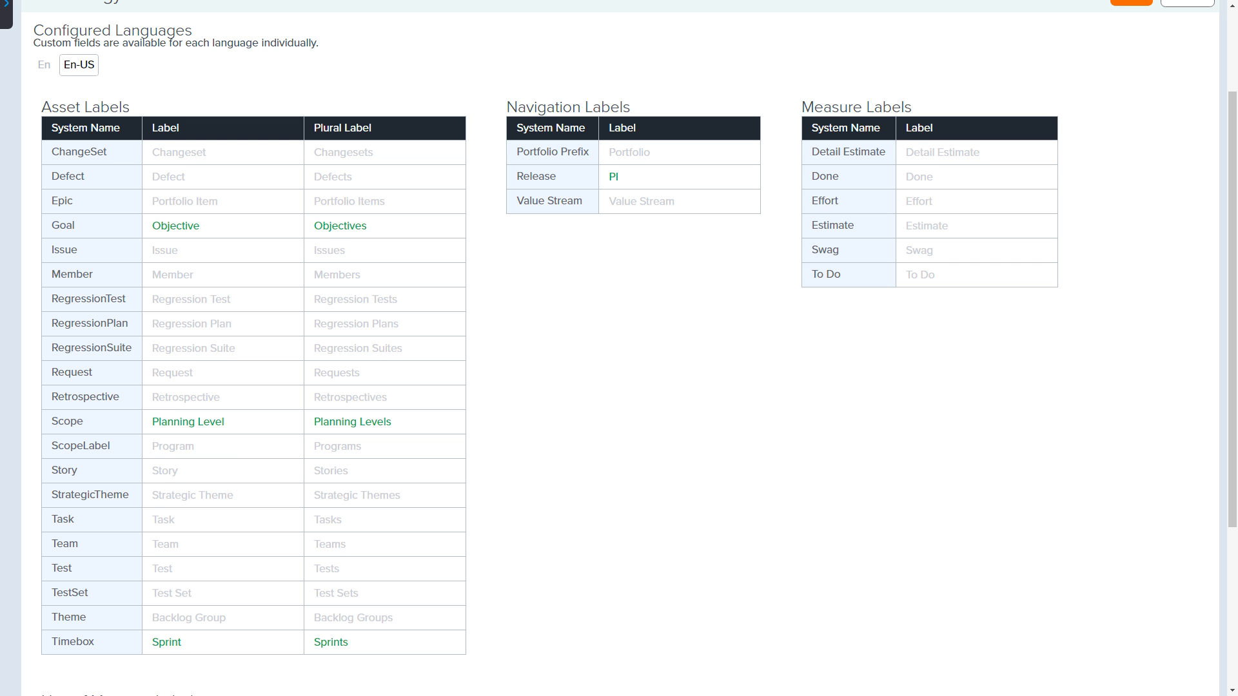
{"action": "scroll", "coordinate": [852, 427], "scroll_direction": "up", "scroll_amount": 2}
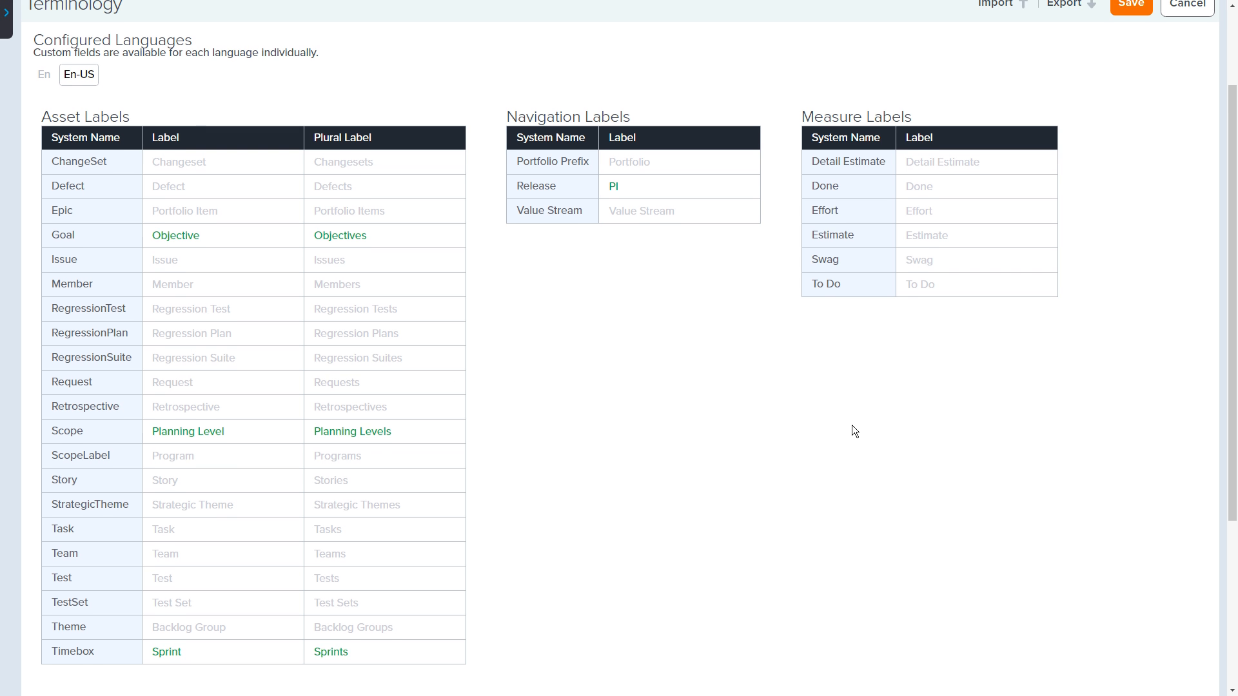
Leave the administration area and open the Strategic Themes page under Portfolio planning
{"action": "mouse_move", "coordinate": [967, 20]}
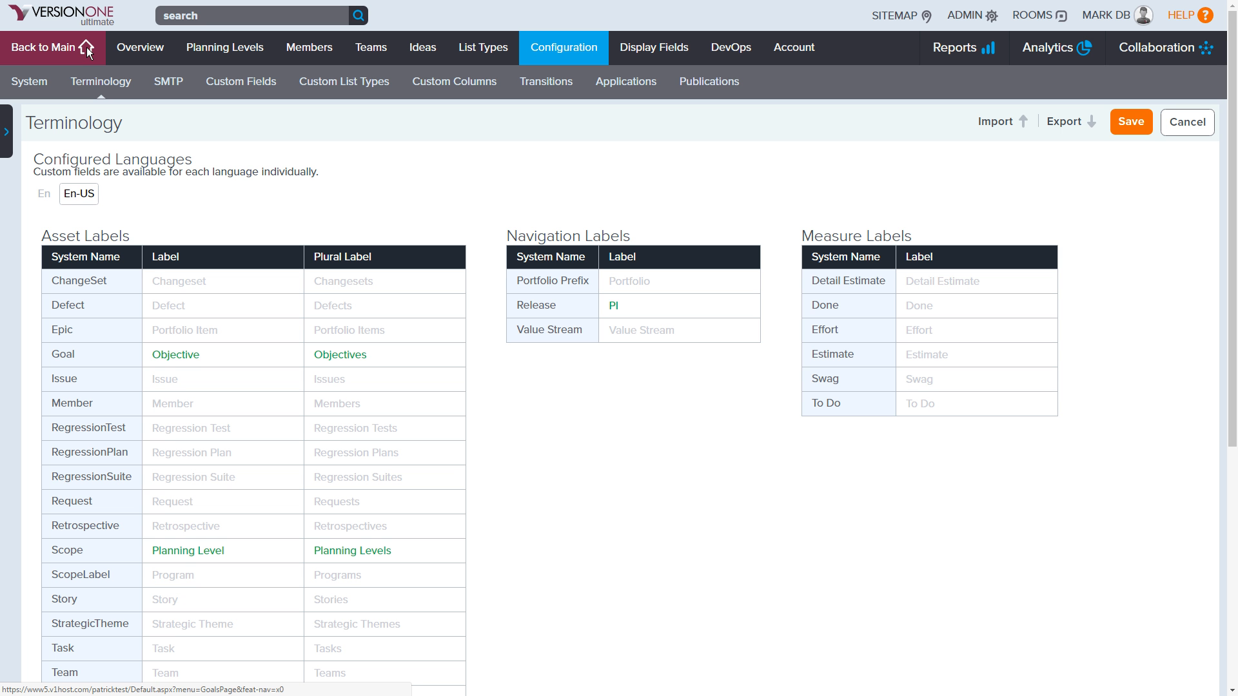
{"action": "left_click", "coordinate": [63, 16]}
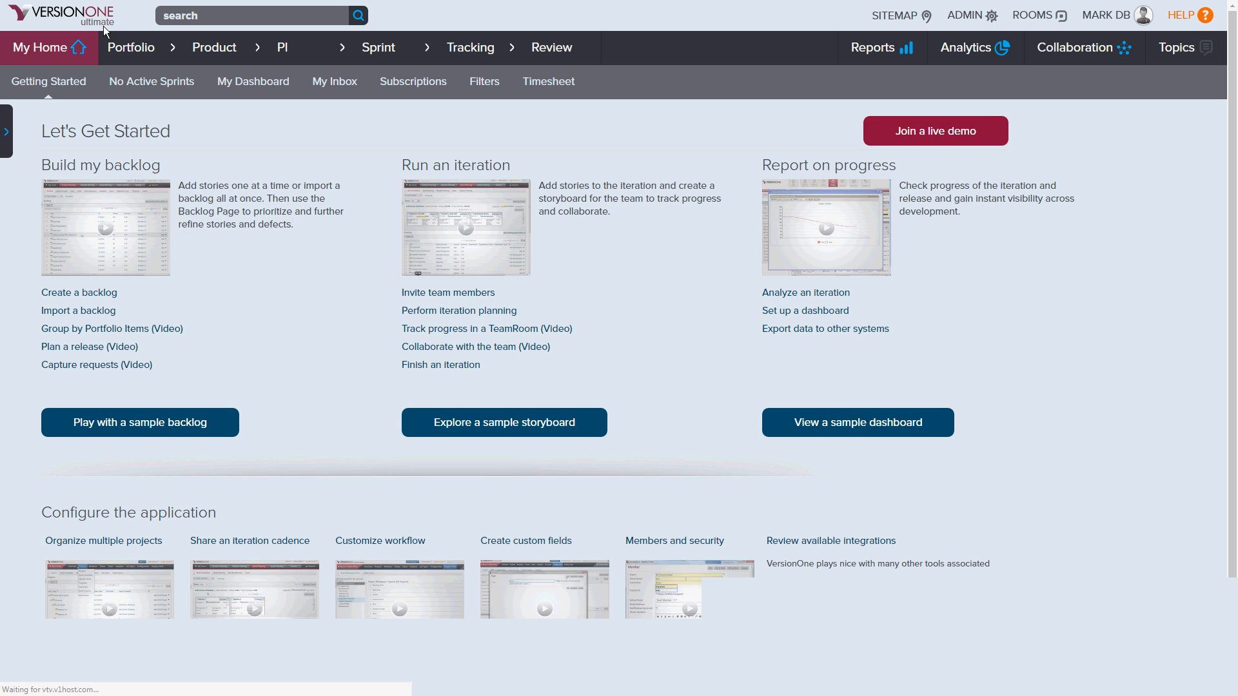
{"action": "left_click", "coordinate": [132, 45]}
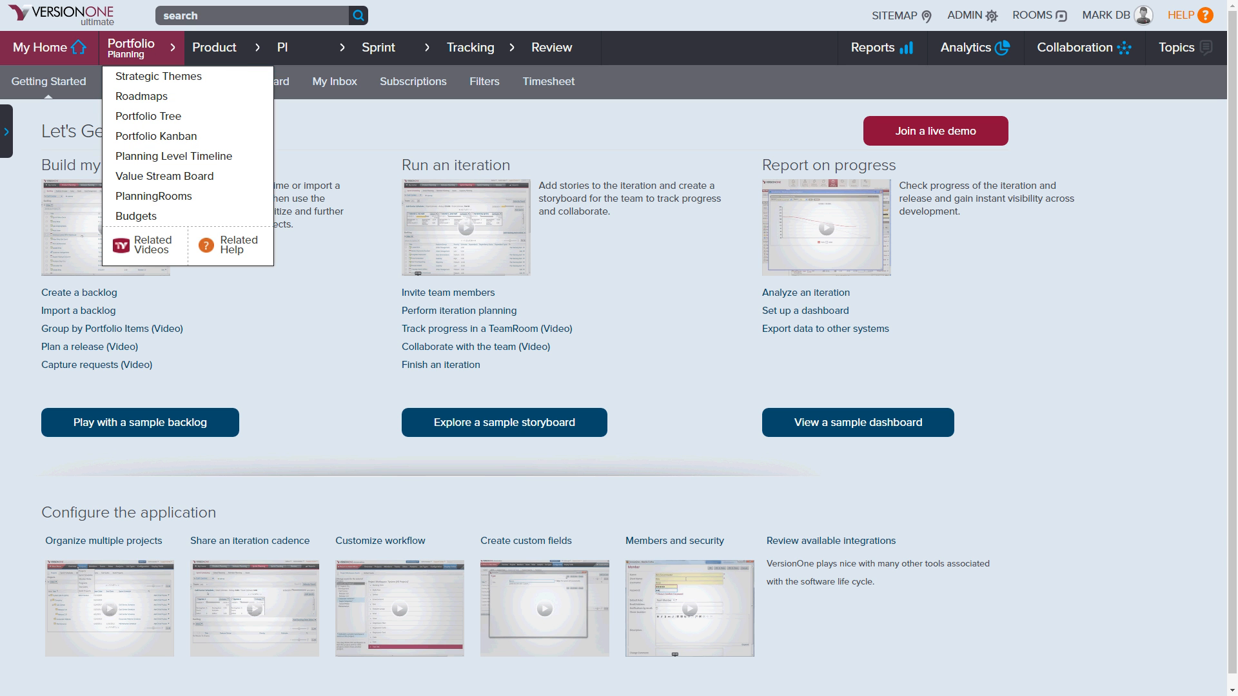
{"action": "left_click", "coordinate": [168, 76]}
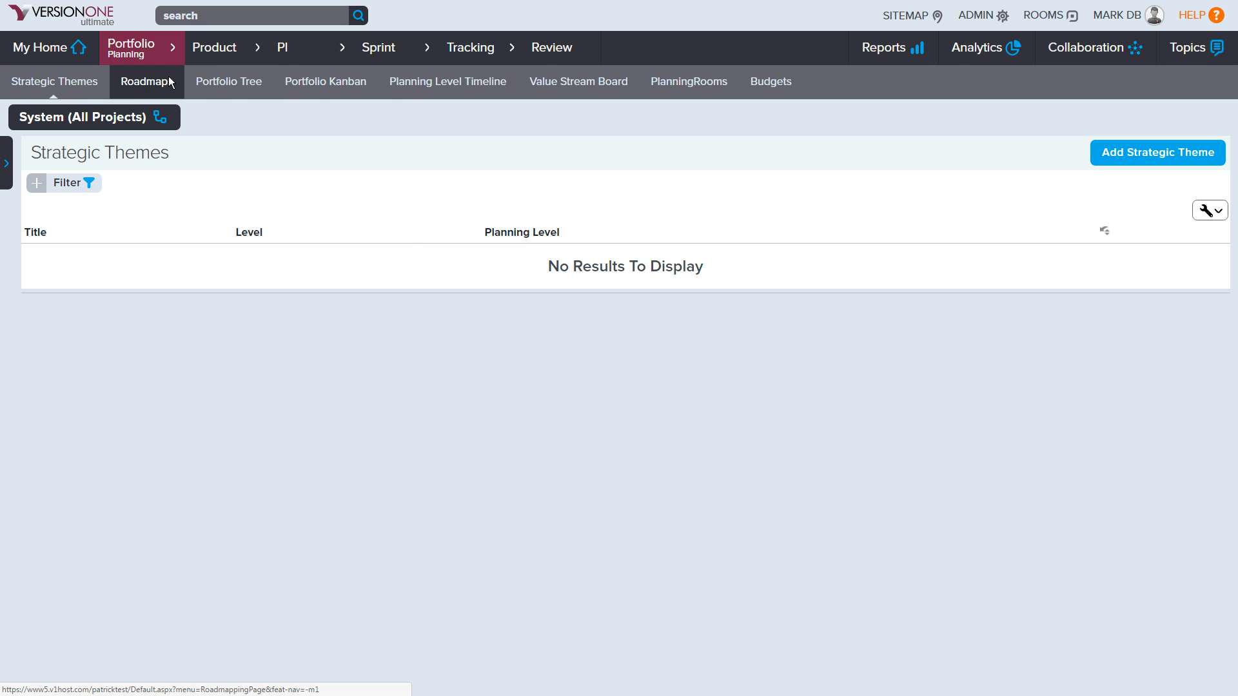
Add a strategic theme titled "Revenue Growth" and continue with a new blank theme form
{"action": "left_click", "coordinate": [1219, 158]}
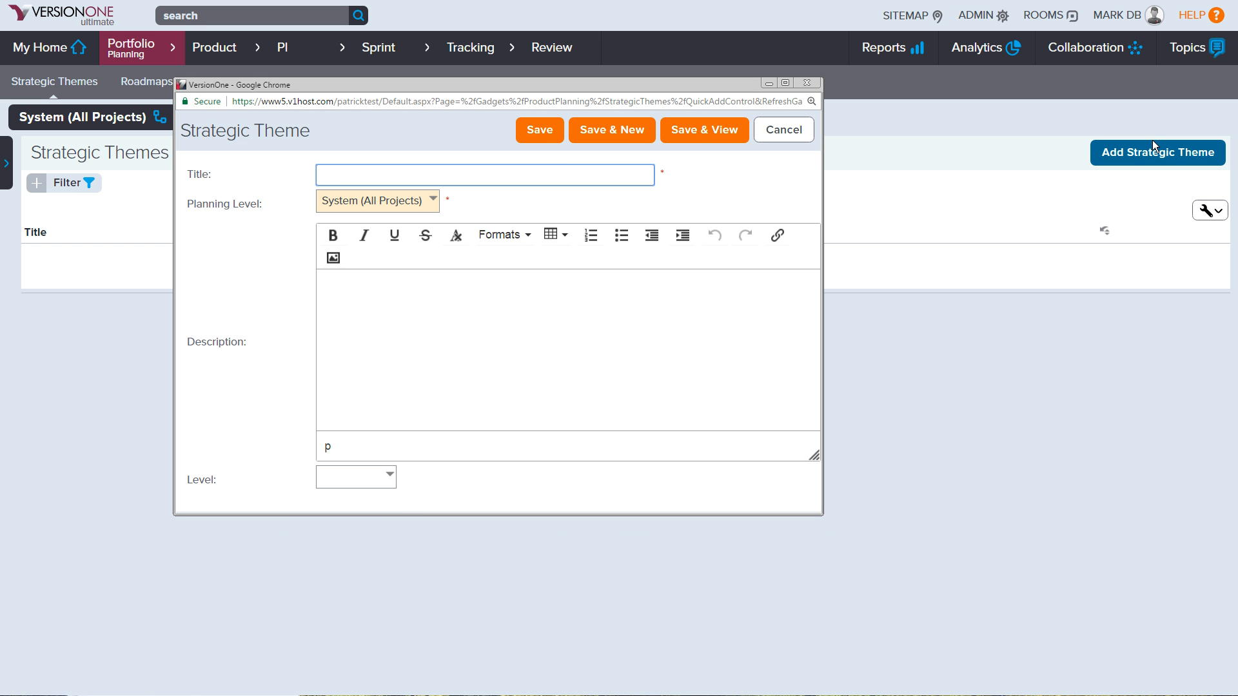
{"action": "type", "text": "Rv"}
{"action": "key", "text": "BackSpace"}
{"action": "type", "text": "evenue Growth"}
{"action": "key", "text": "Return"}
Add a strategic theme "Customer Satisfaction" under Ez Support - Company with level Portfolio, and continue with another new theme
{"action": "left_click", "coordinate": [436, 196]}
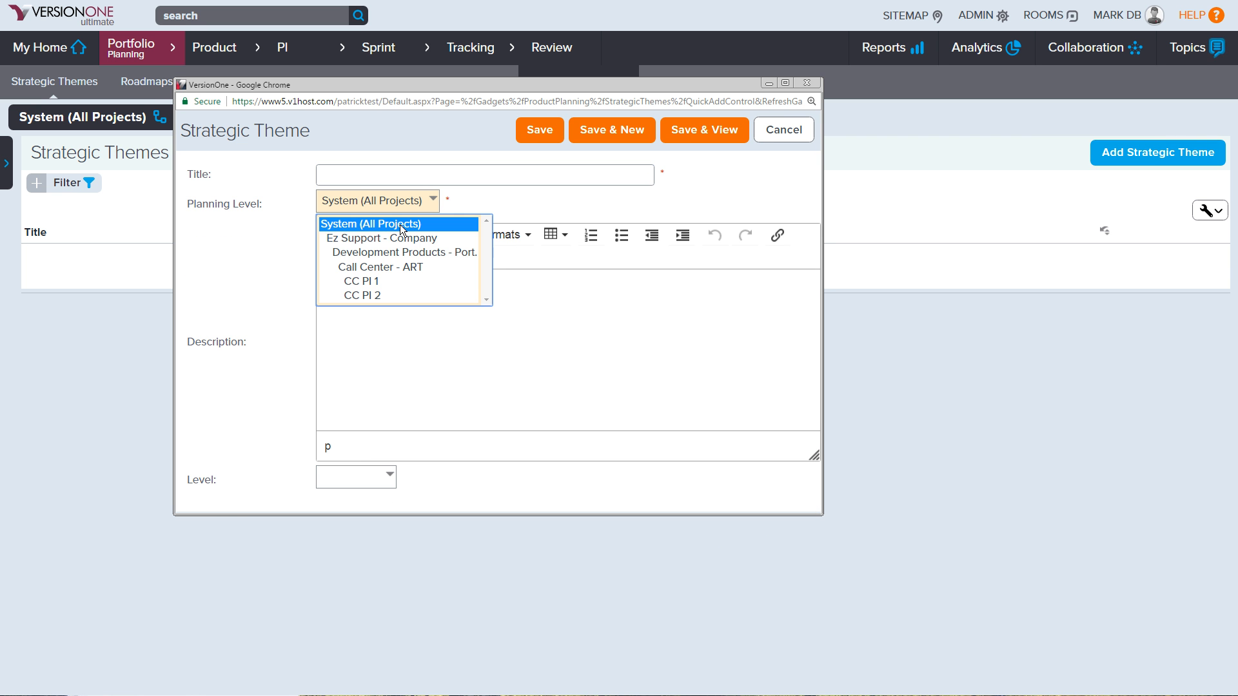
{"action": "key", "text": "Down"}
{"action": "key", "text": "Return"}
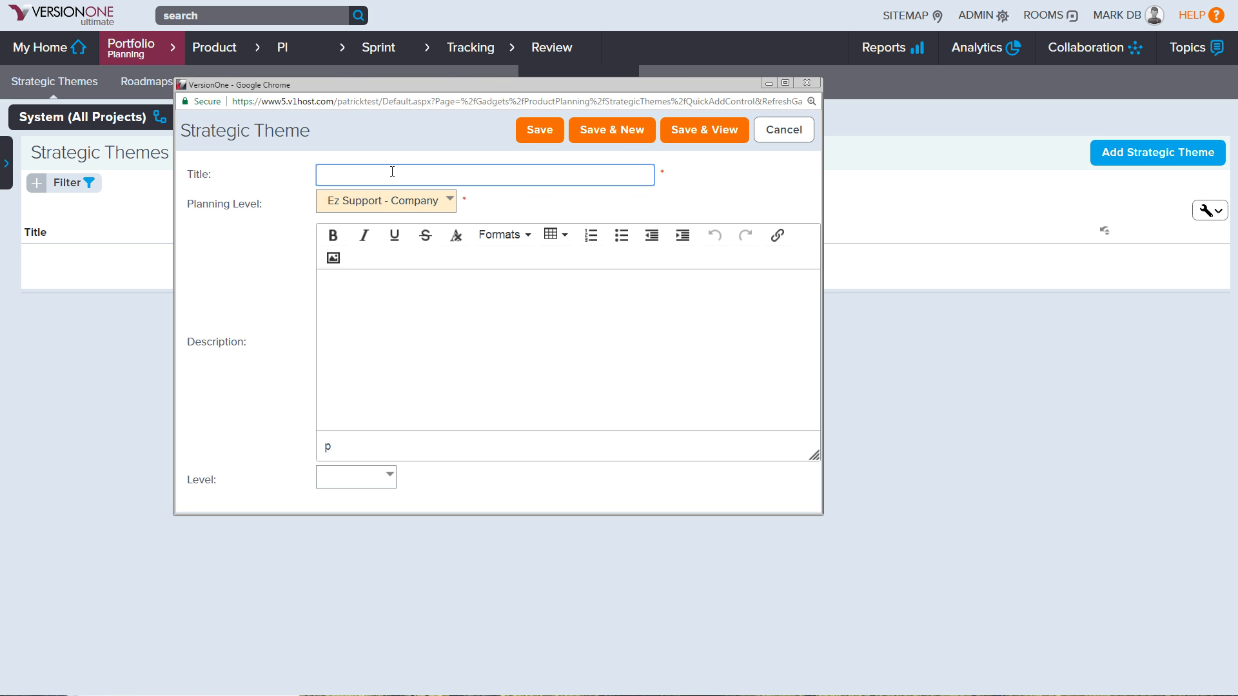
{"action": "type", "text": "Customer Satisfaction"}
{"action": "left_click", "coordinate": [385, 477]}
{"action": "left_click", "coordinate": [358, 438]}
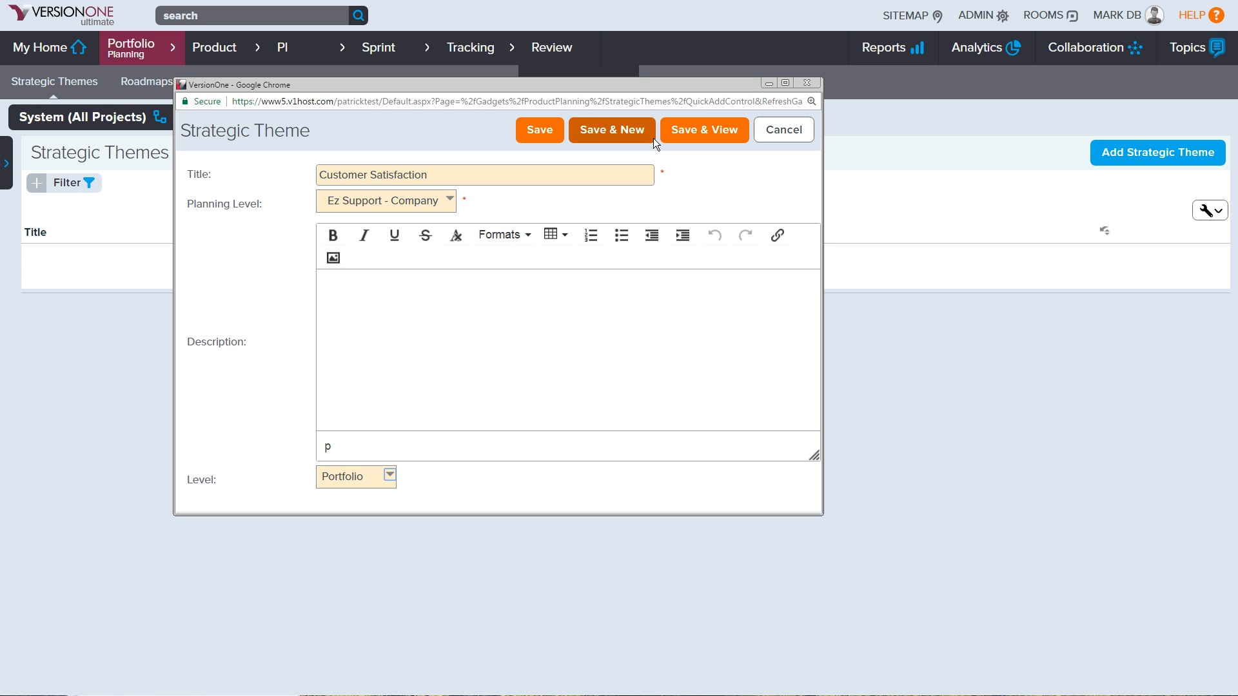
{"action": "left_click", "coordinate": [620, 131]}
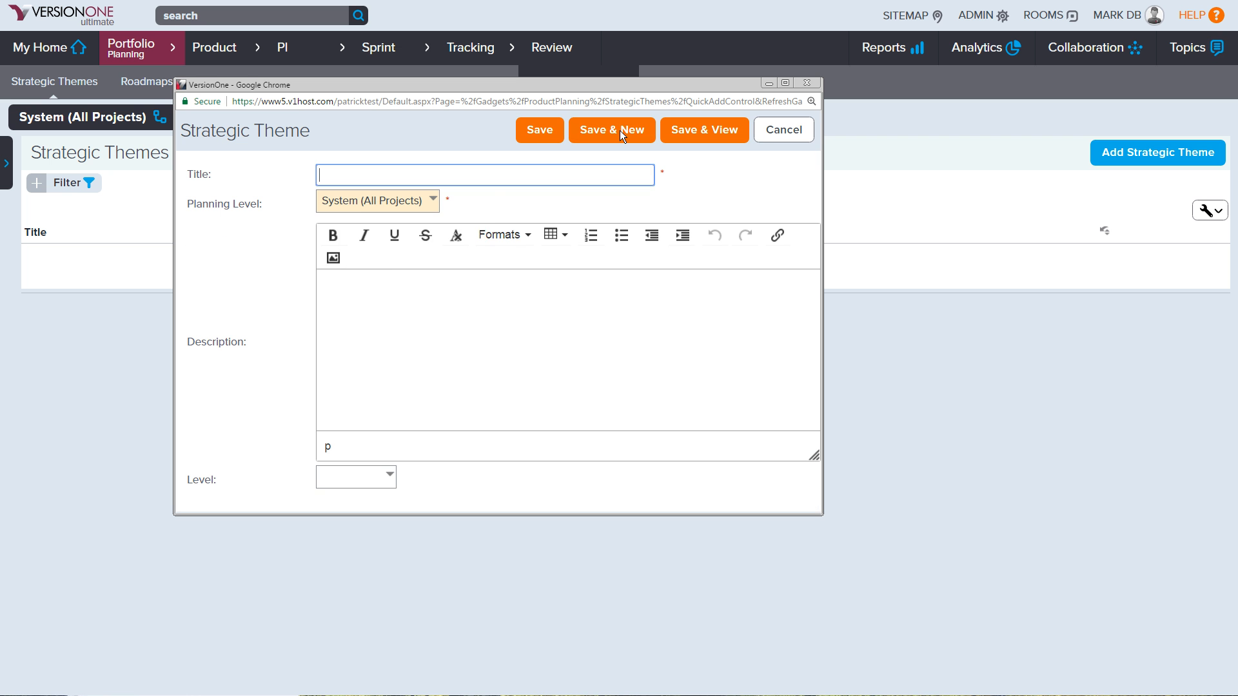
Add a strategic theme "Innovation" under Ez Support - Company with level Portfolio and save it
{"action": "left_click", "coordinate": [399, 196]}
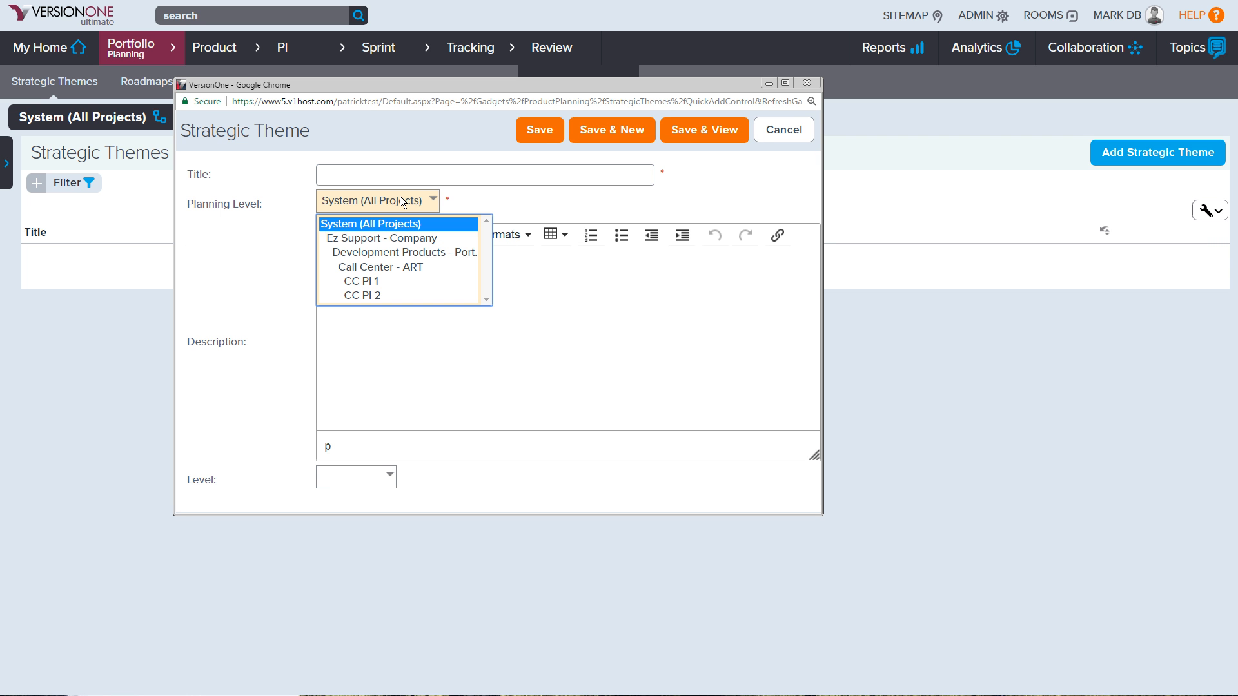
{"action": "left_click", "coordinate": [399, 245]}
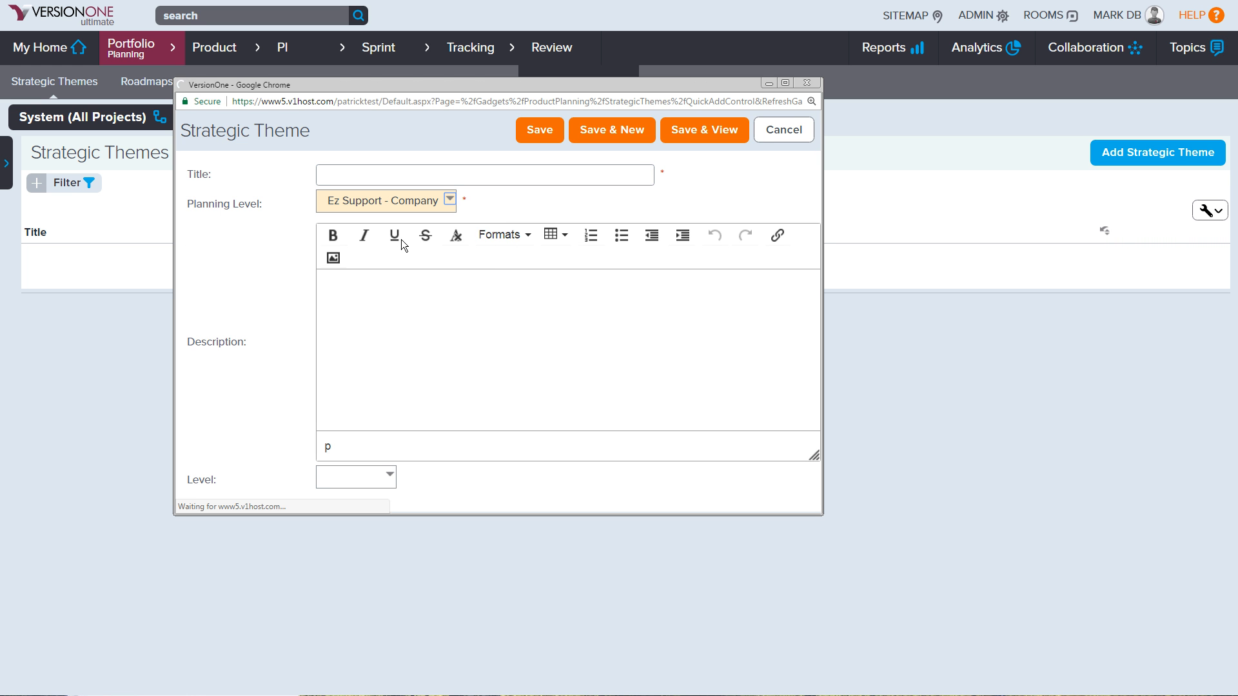
{"action": "type", "text": "Innov"}
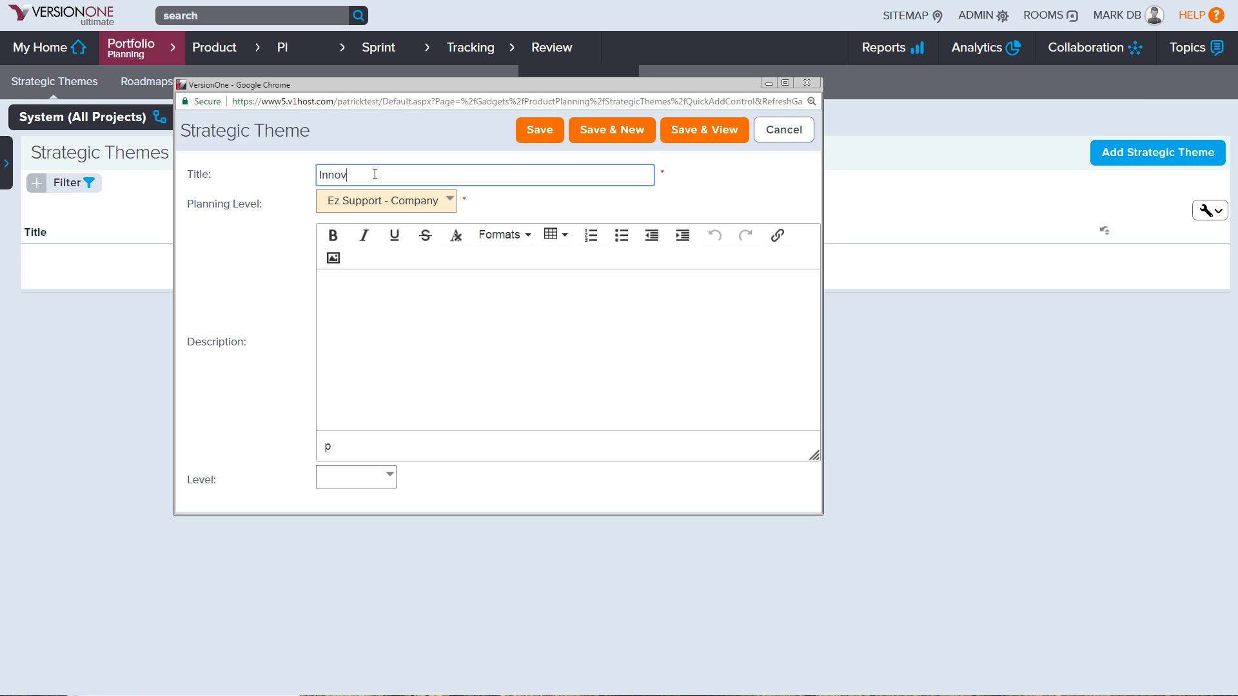
{"action": "type", "text": "ation"}
{"action": "left_click", "coordinate": [366, 478]}
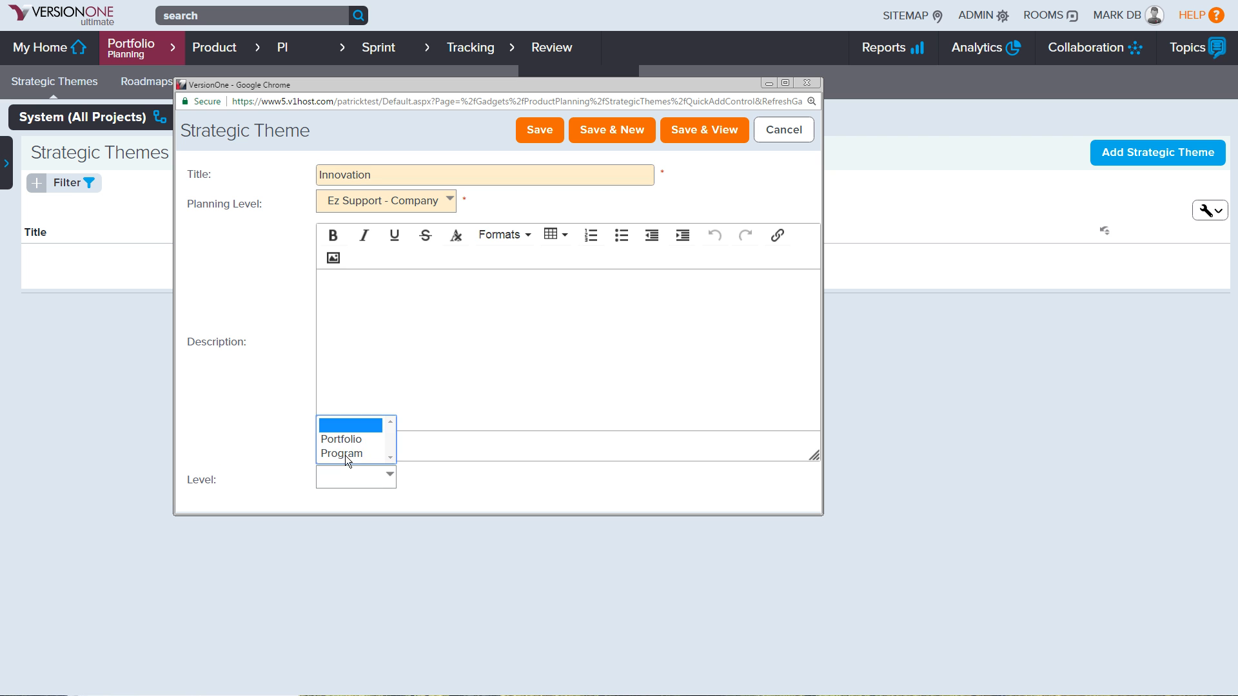
{"action": "left_click", "coordinate": [346, 455]}
{"action": "key", "text": "Return"}
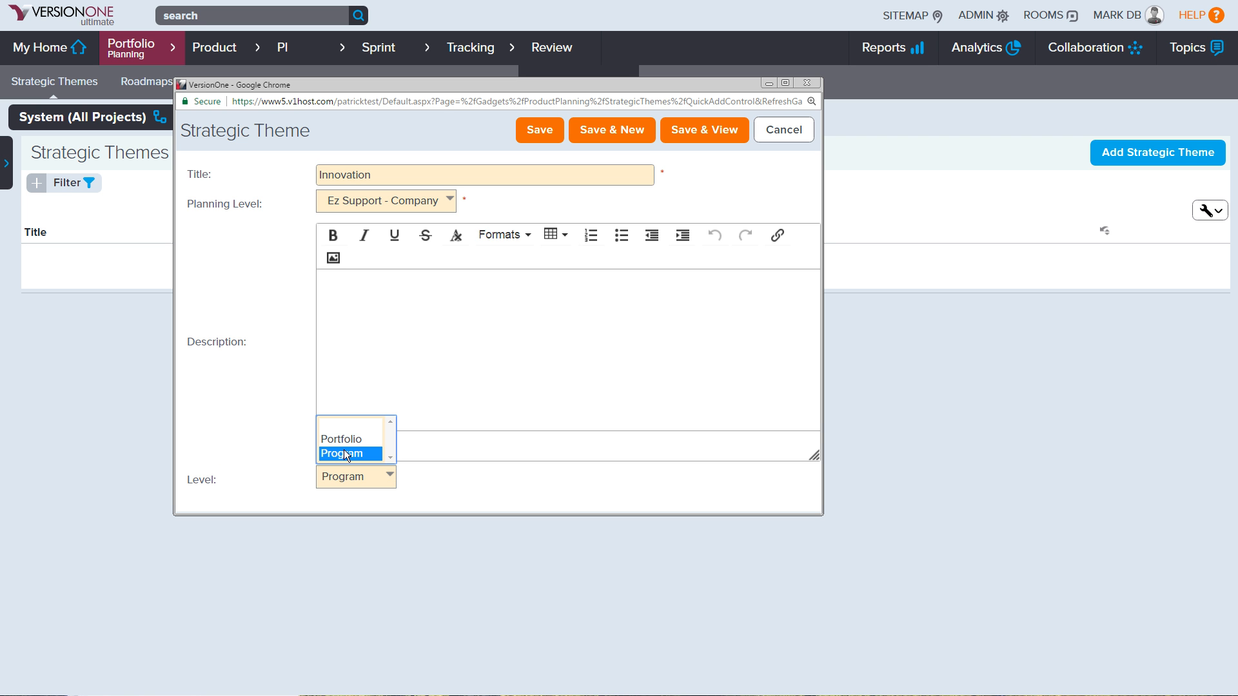
{"action": "left_click", "coordinate": [347, 441]}
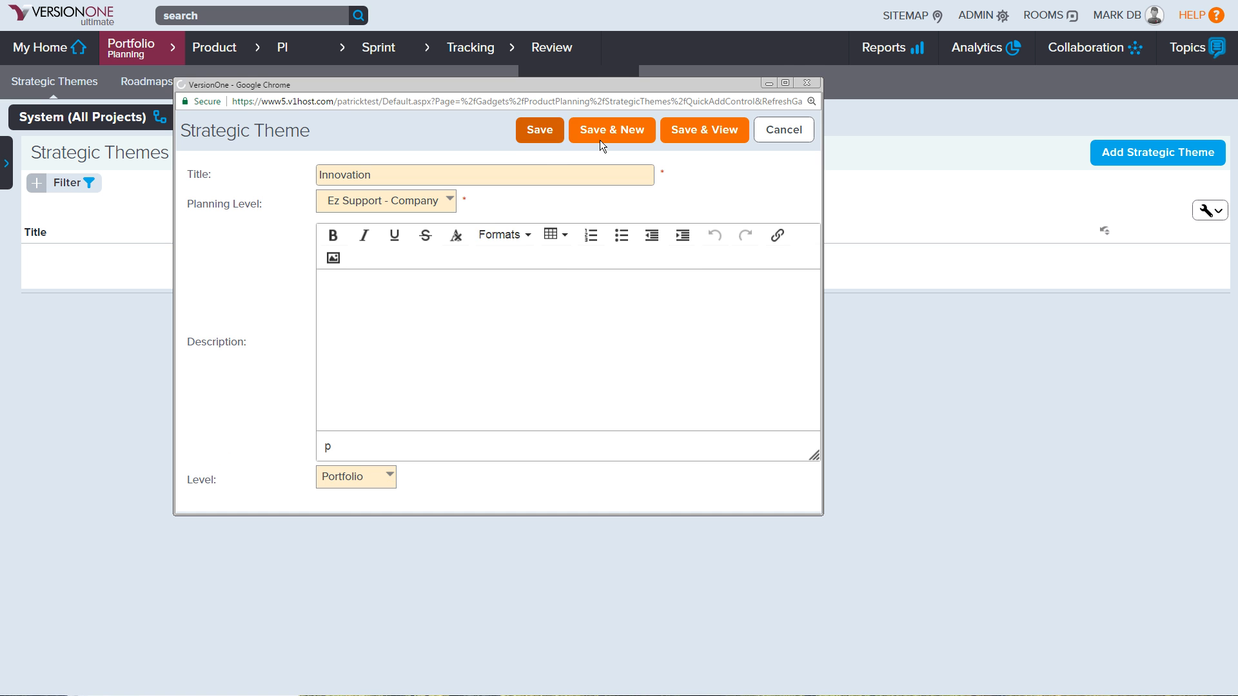
{"action": "left_click", "coordinate": [540, 129]}
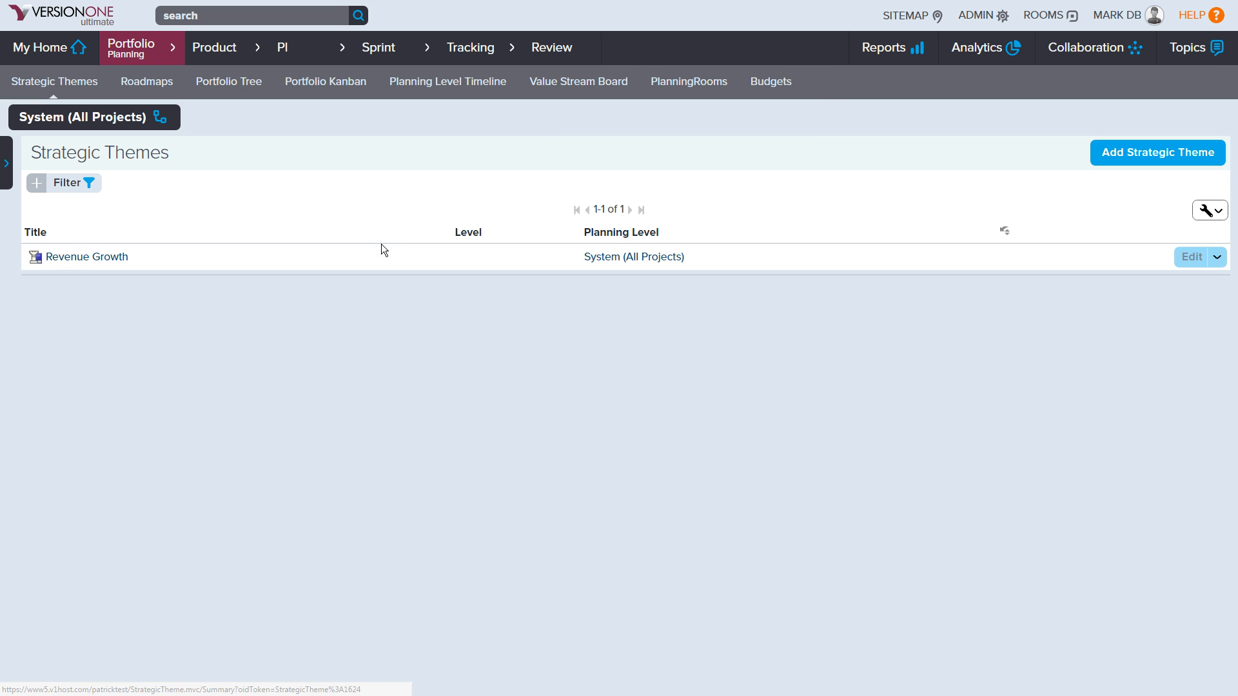
Change the Revenue Growth theme's planning level to Ez Support - Company in the list and save
{"action": "left_click", "coordinate": [84, 118]}
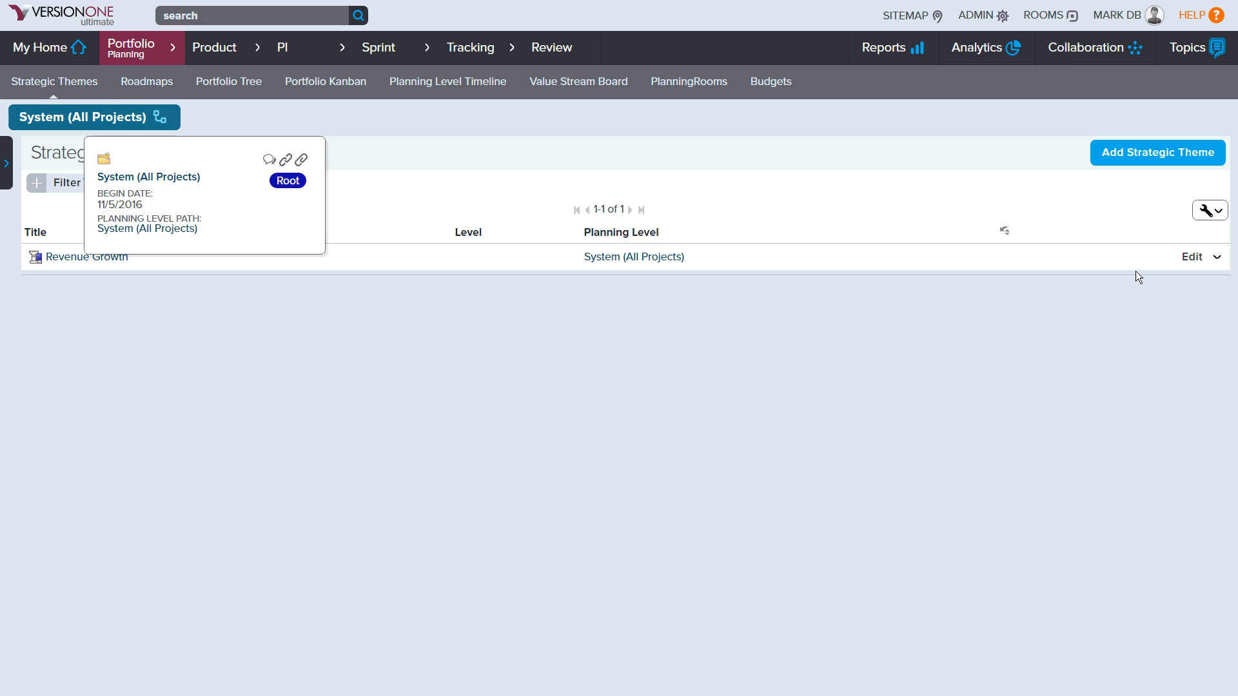
{"action": "double_click", "coordinate": [647, 233]}
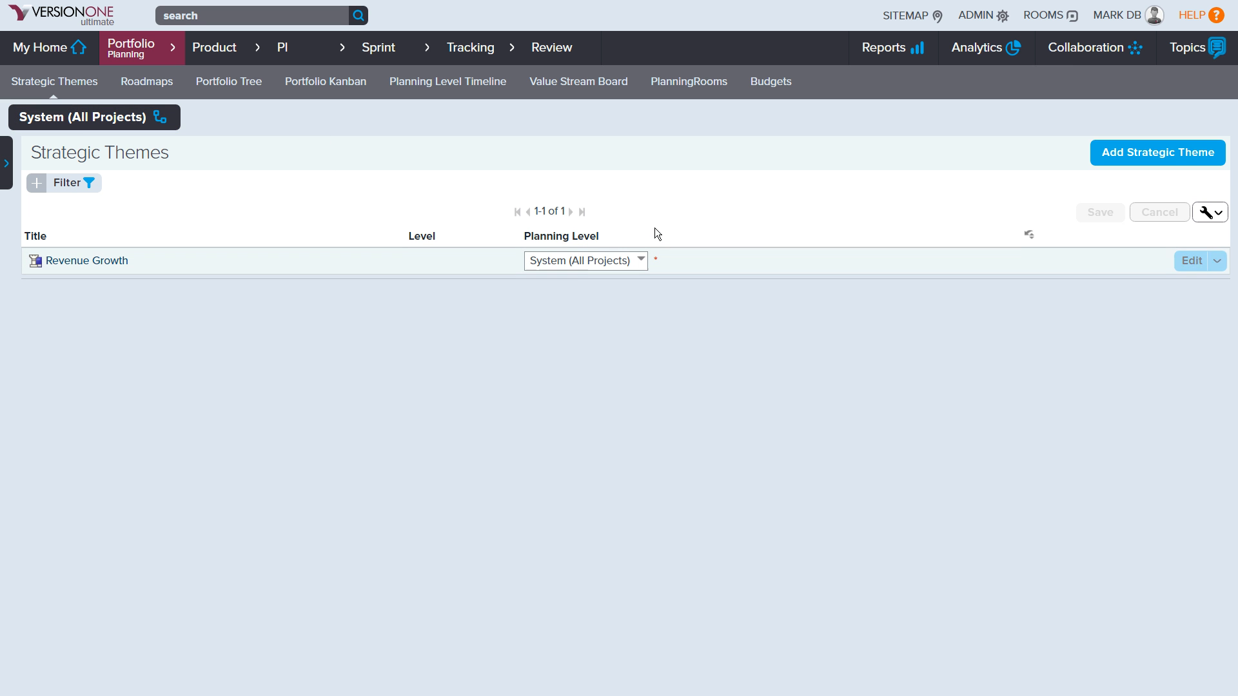
{"action": "left_click", "coordinate": [607, 263]}
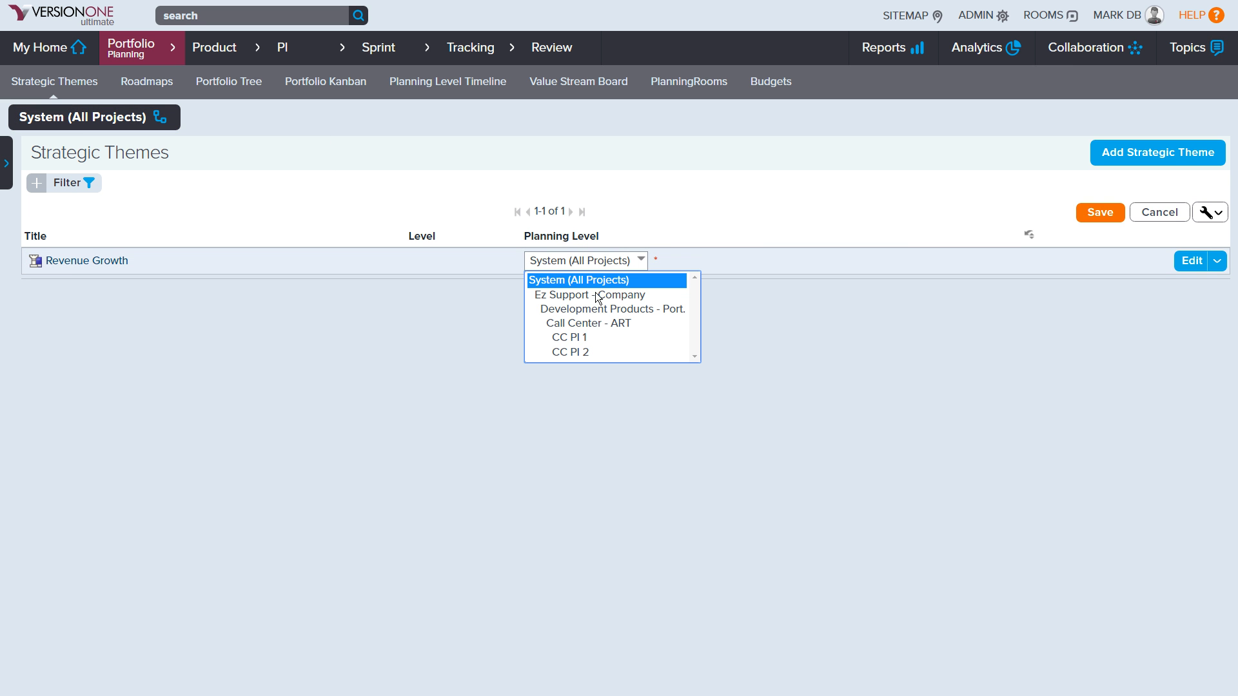
{"action": "left_click", "coordinate": [594, 292]}
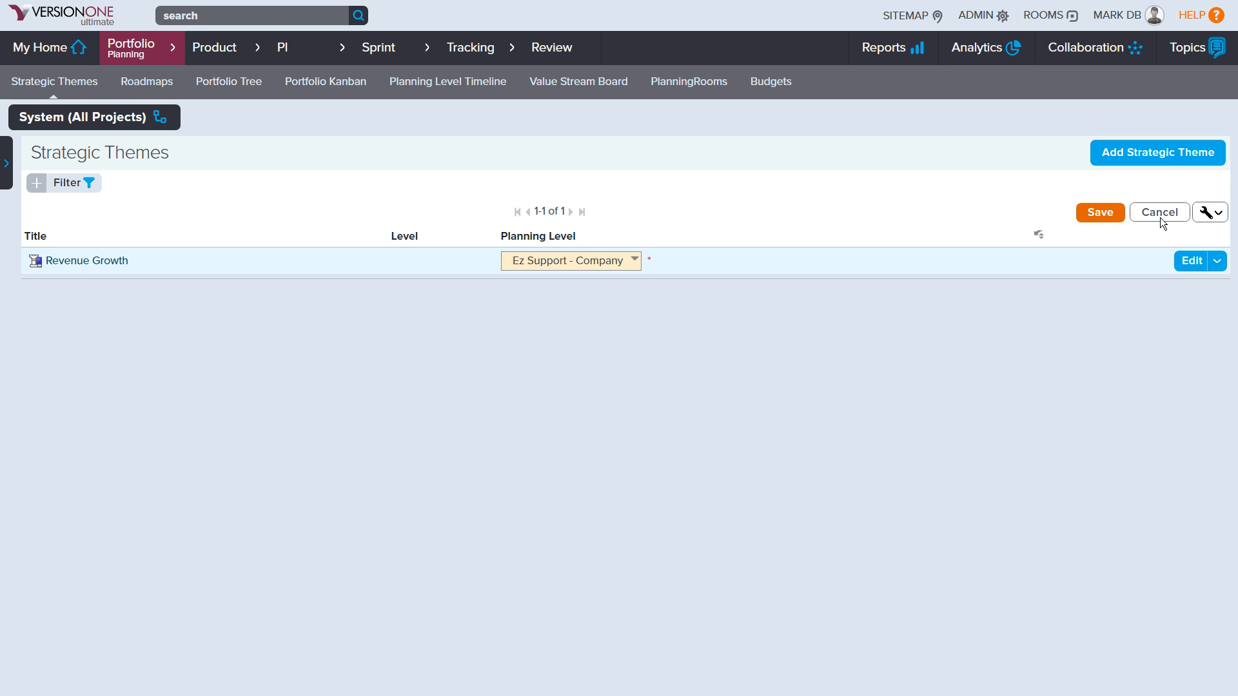
{"action": "left_click", "coordinate": [1100, 213]}
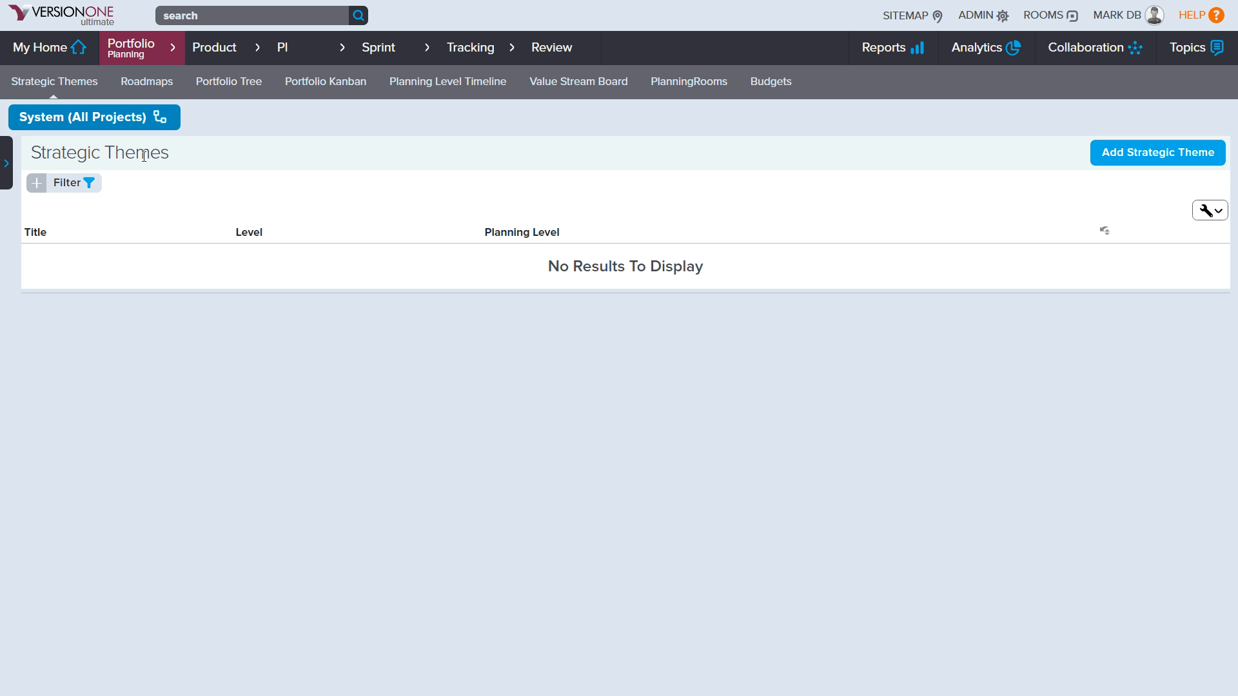
Expand the planning tree down to the program increments and switch the current planning level to Ez Support - Company
{"action": "mouse_move", "coordinate": [104, 119]}
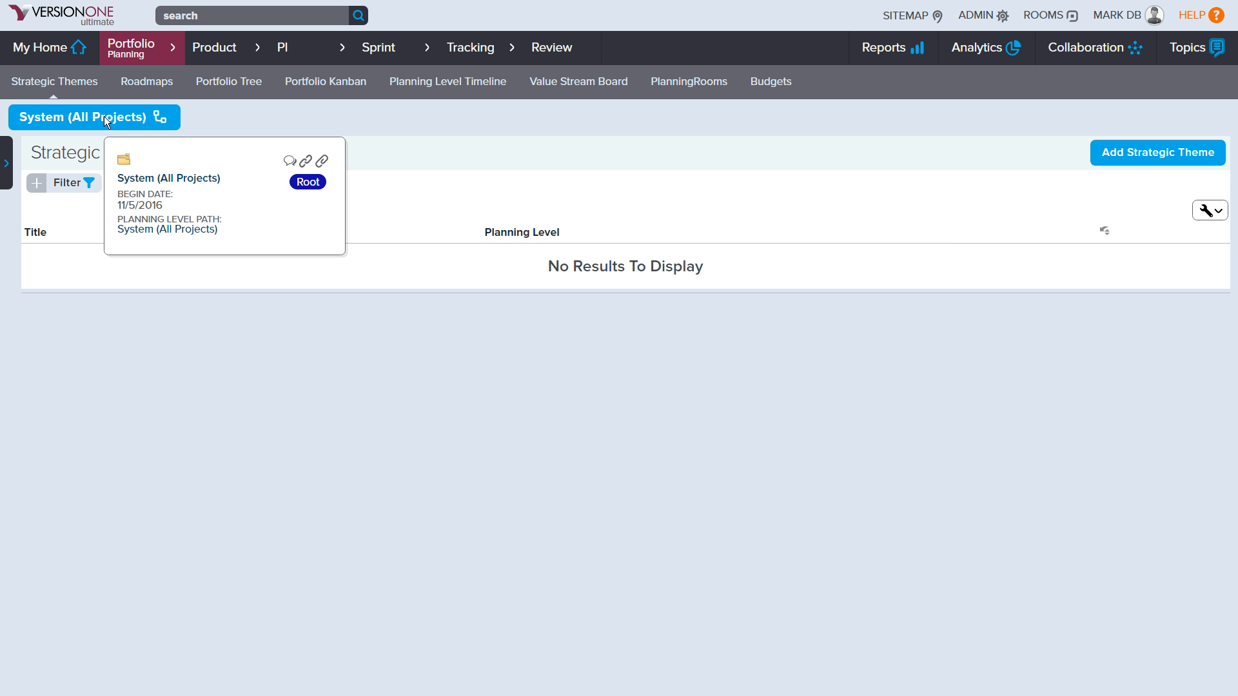
{"action": "left_click", "coordinate": [103, 117]}
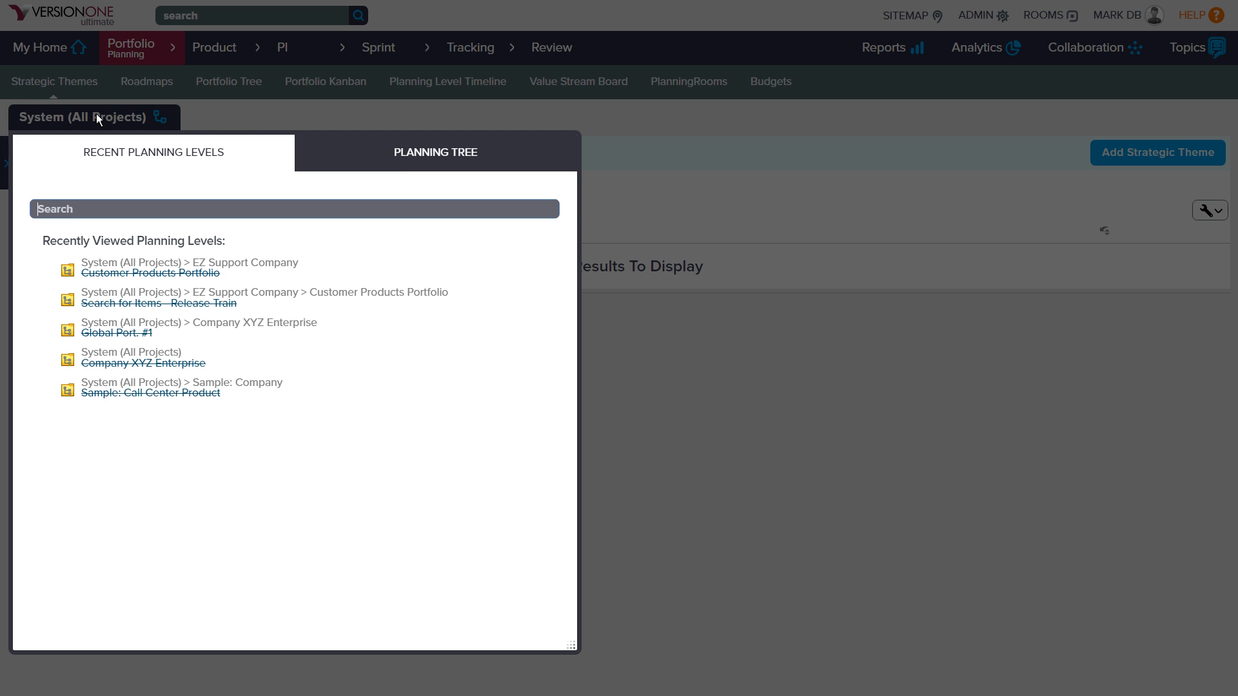
{"action": "left_click", "coordinate": [376, 155]}
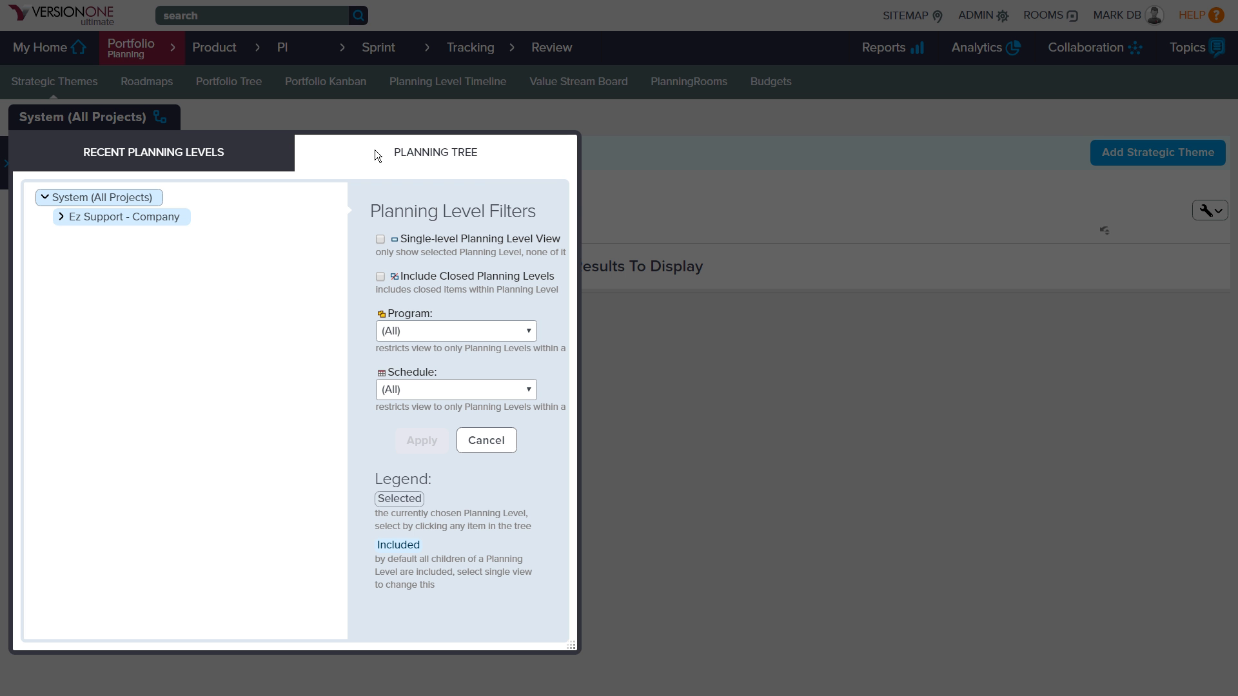
{"action": "left_click", "coordinate": [62, 218]}
{"action": "left_click", "coordinate": [78, 236]}
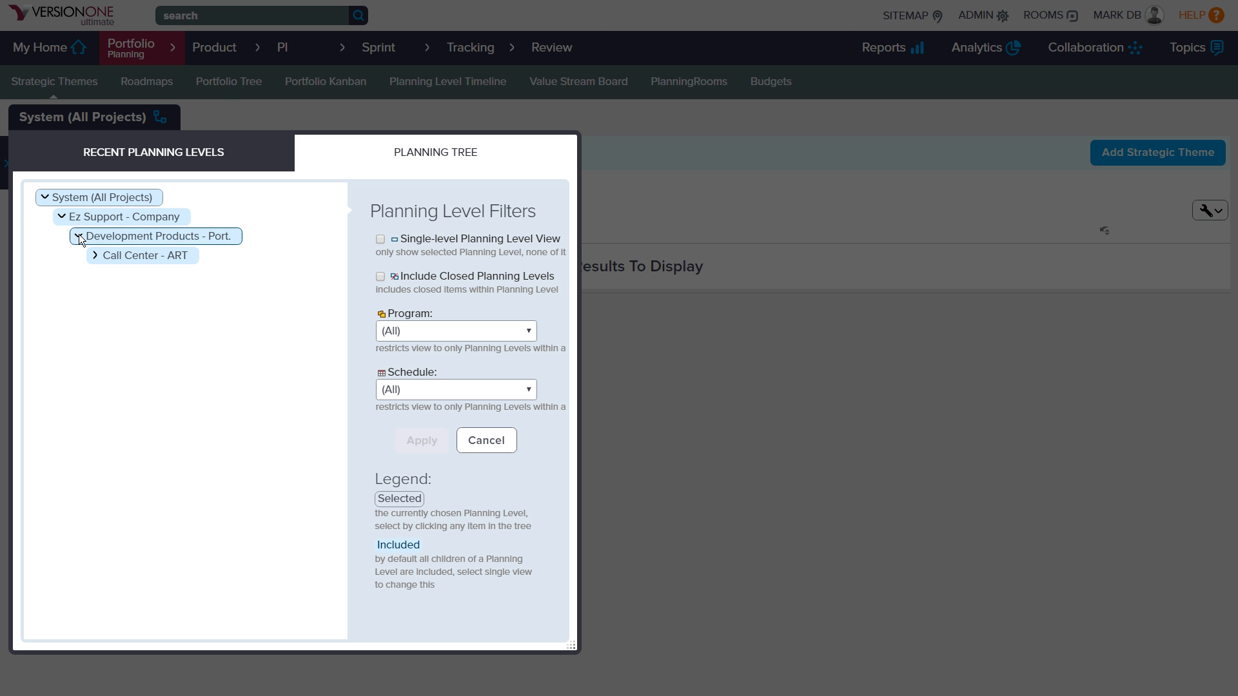
{"action": "left_click", "coordinate": [94, 255]}
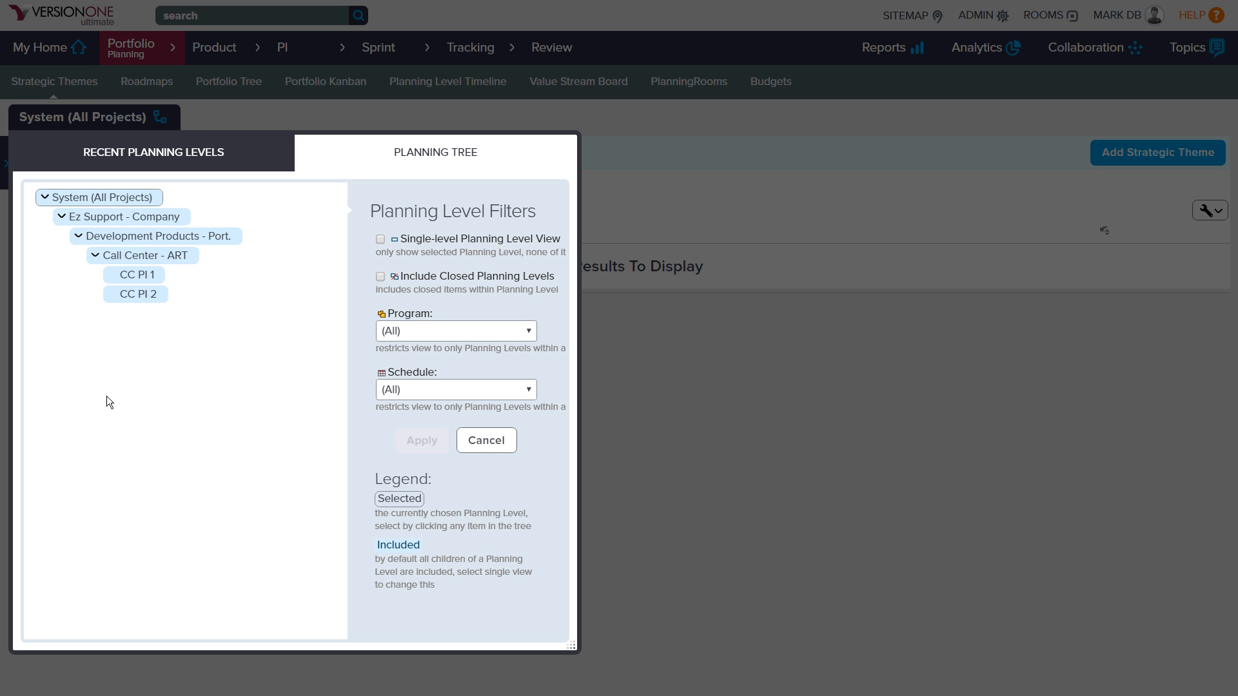
{"action": "left_click", "coordinate": [147, 221]}
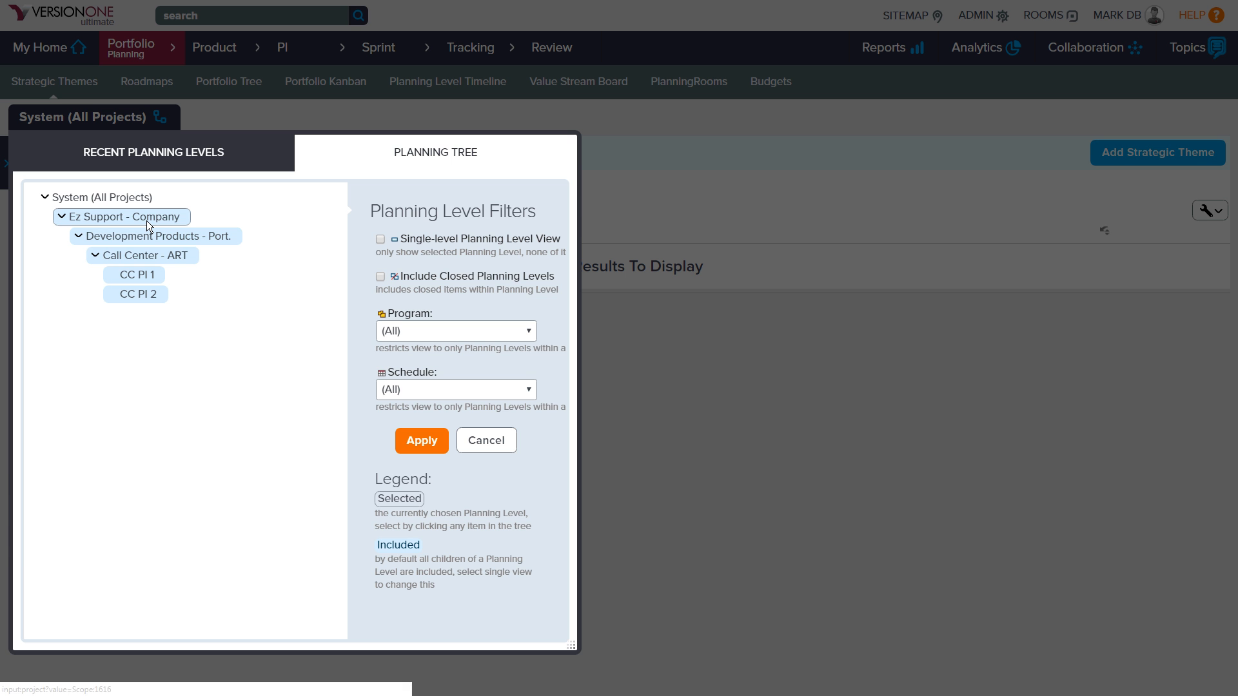
{"action": "left_click", "coordinate": [427, 440]}
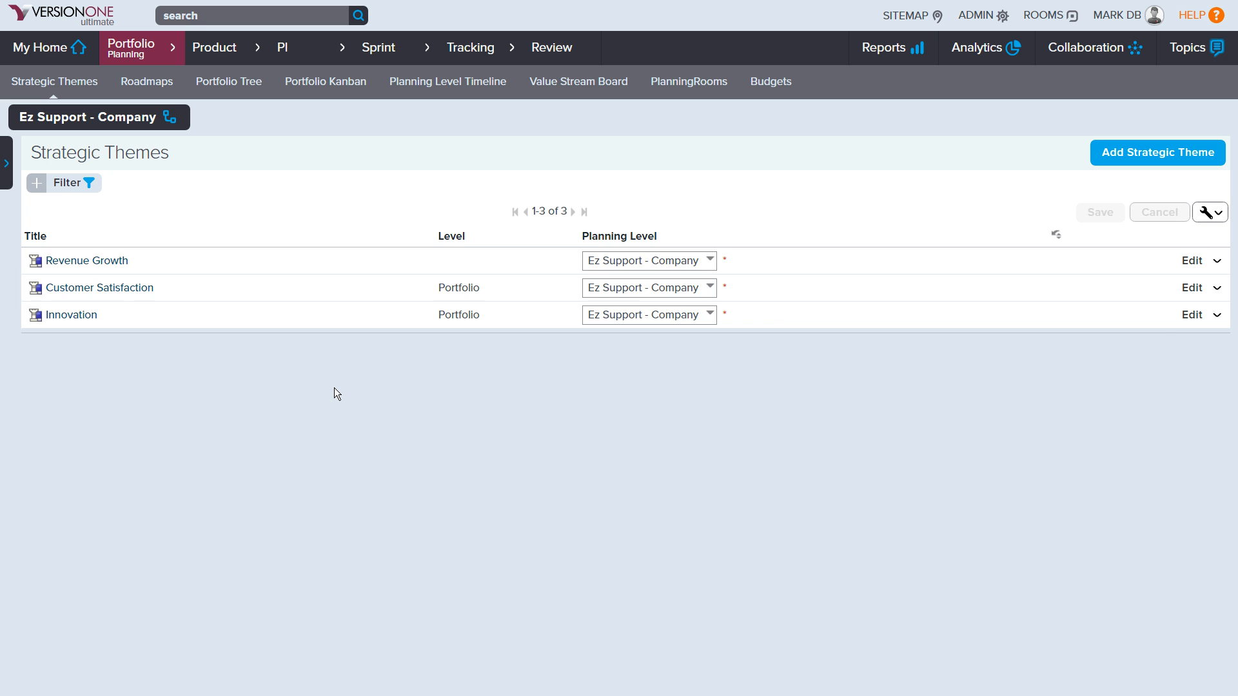
Set the Revenue Growth theme's level to Portfolio in the list, save, and turn off inline editing of the Level and Planning Level columns
{"action": "double_click", "coordinate": [454, 230]}
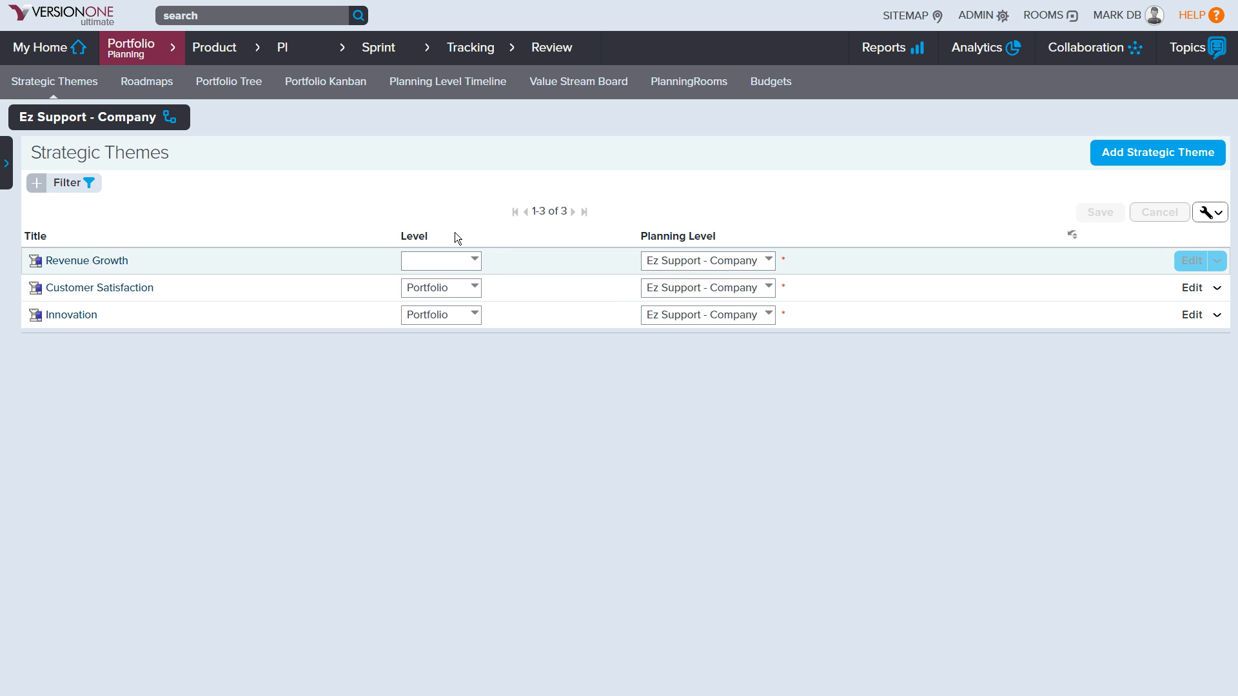
{"action": "left_click", "coordinate": [451, 261]}
{"action": "left_click", "coordinate": [447, 287]}
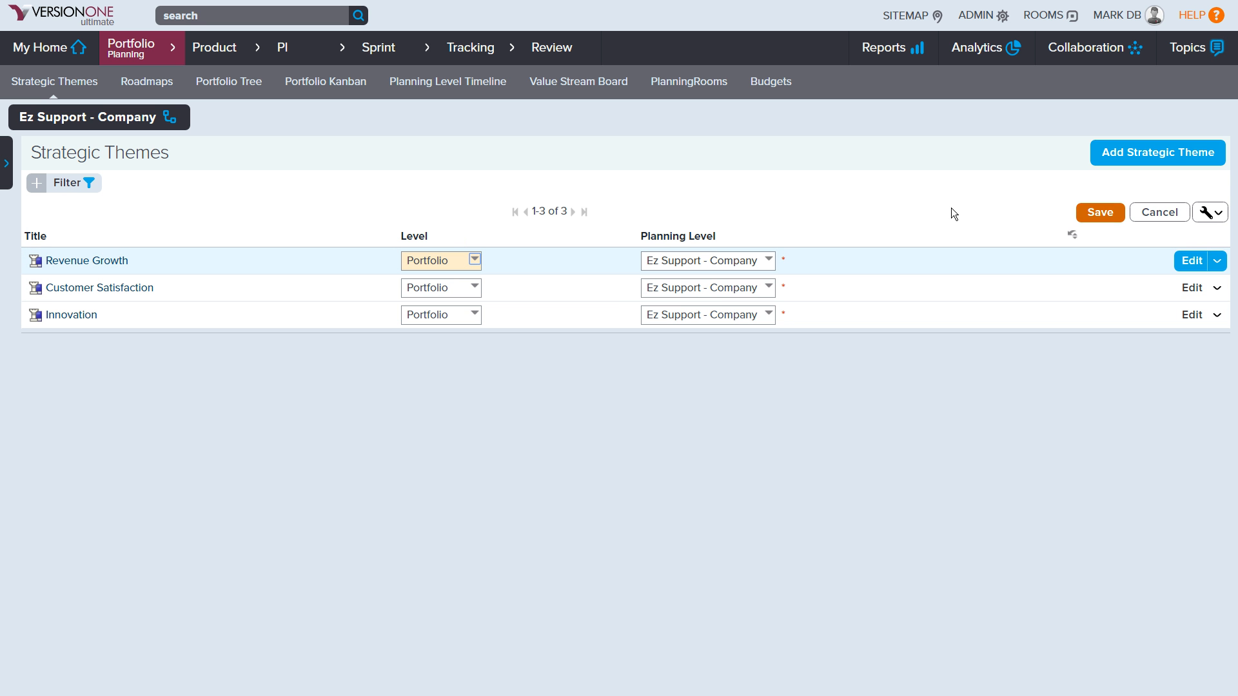
{"action": "left_click", "coordinate": [1089, 210]}
{"action": "double_click", "coordinate": [703, 236]}
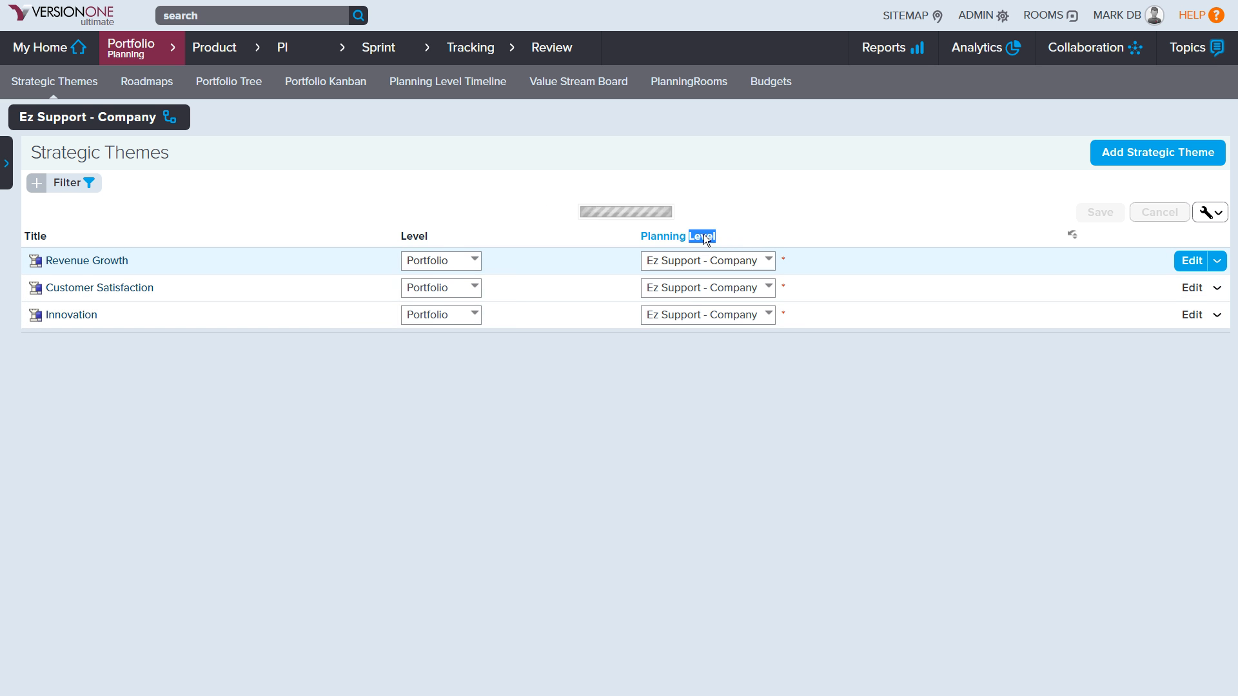
{"action": "double_click", "coordinate": [444, 234]}
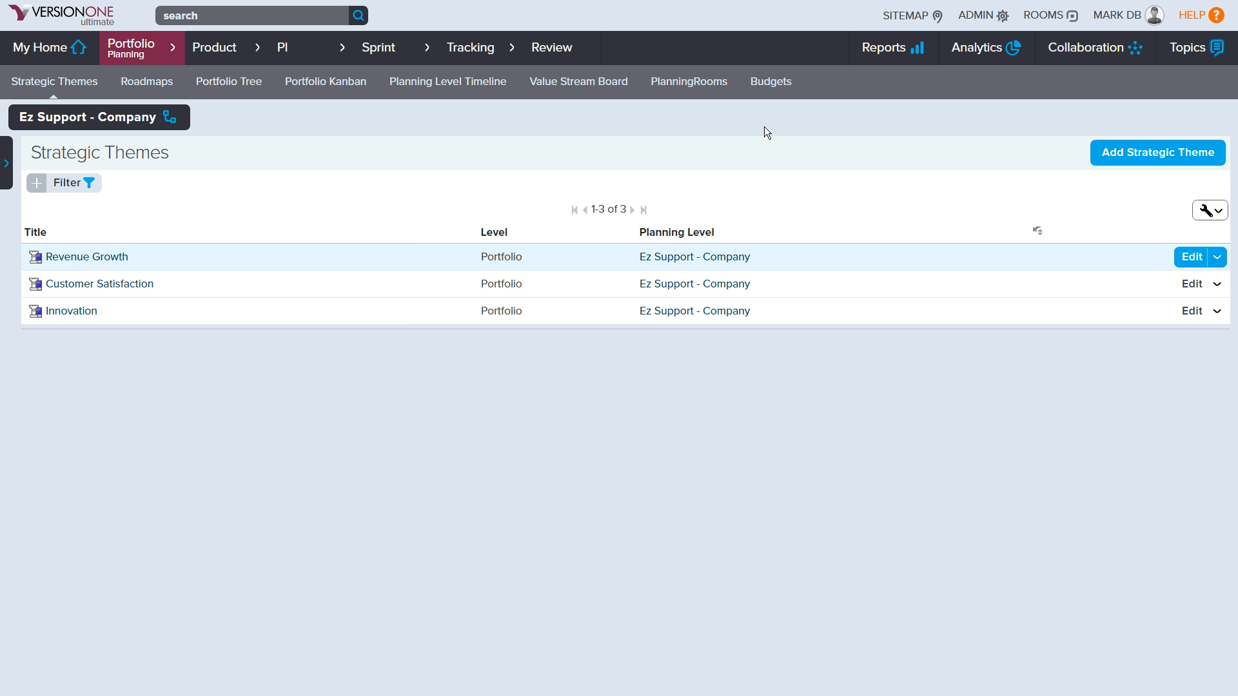
Define a new budget named "Strategic THeme by %" beginning 2/1/2017, lasting 12 months and allocated by Strategic Themes
{"action": "left_click", "coordinate": [771, 85]}
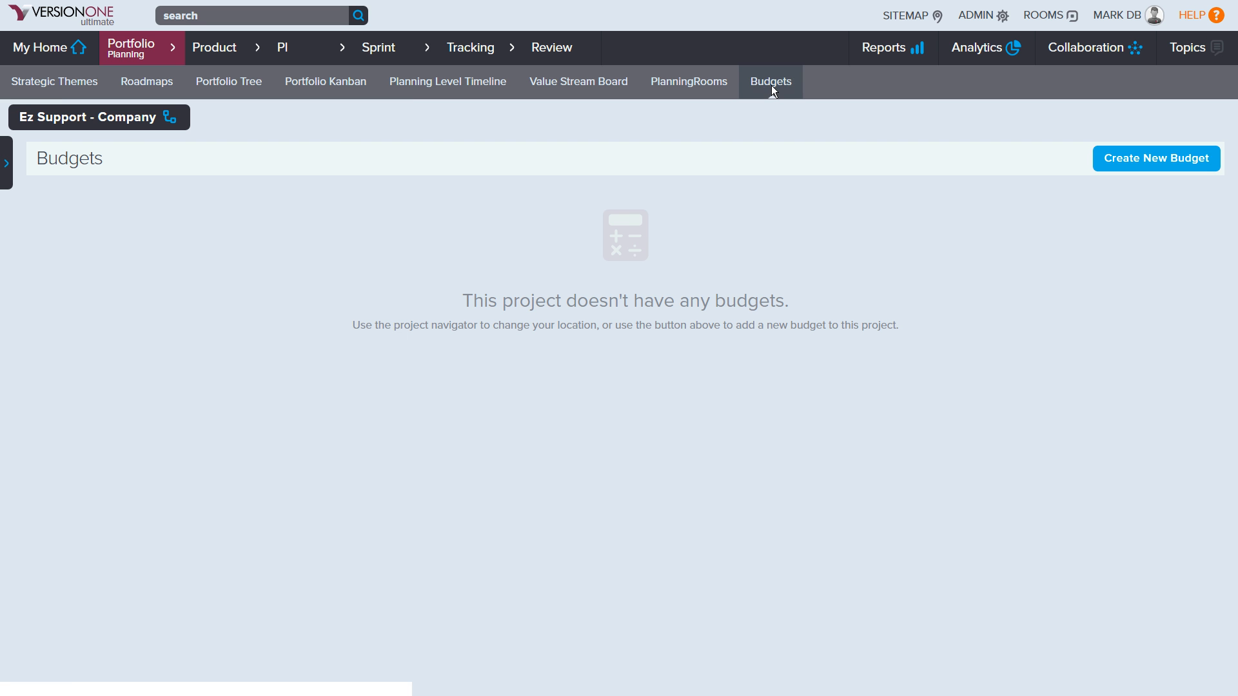
{"action": "left_click", "coordinate": [1149, 167]}
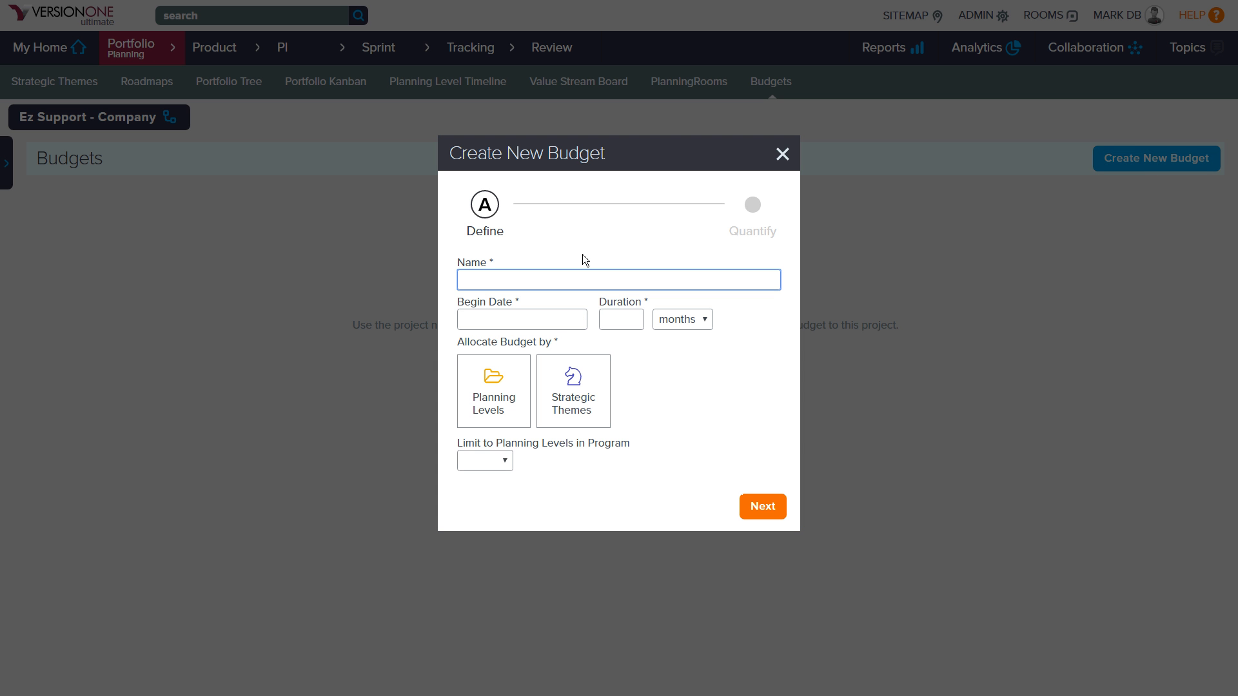
{"action": "type", "text": "Strategic THeme by %"}
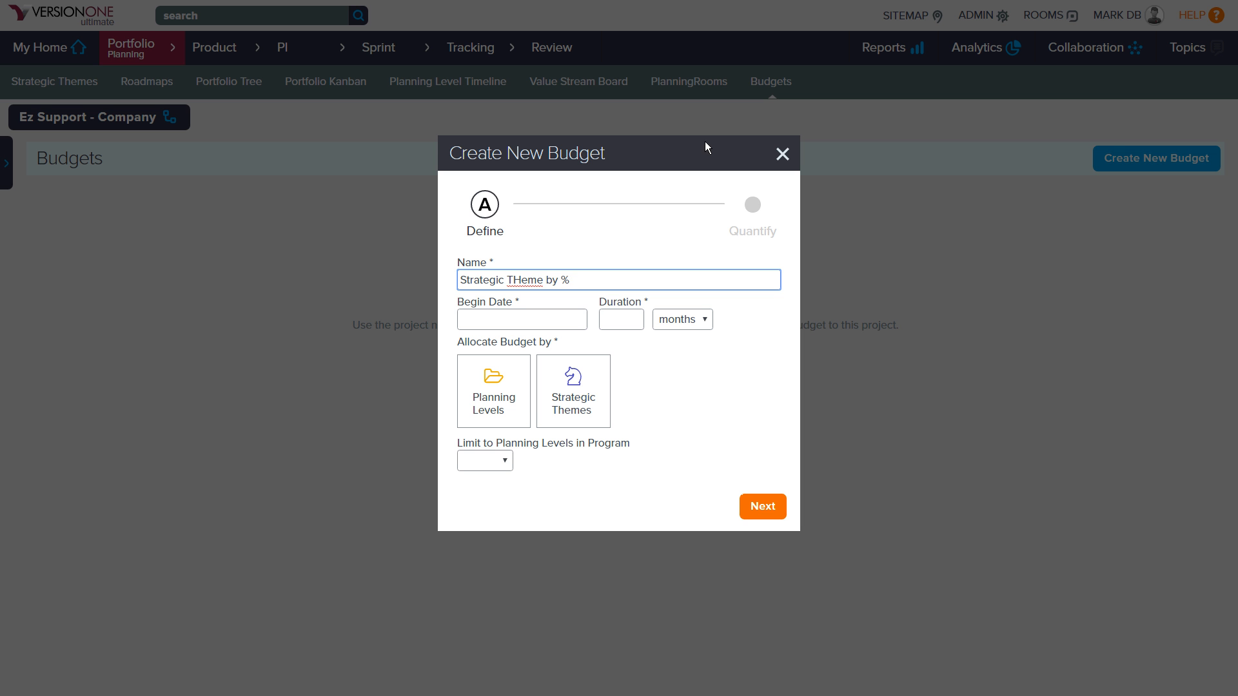
{"action": "key", "text": "Tab"}
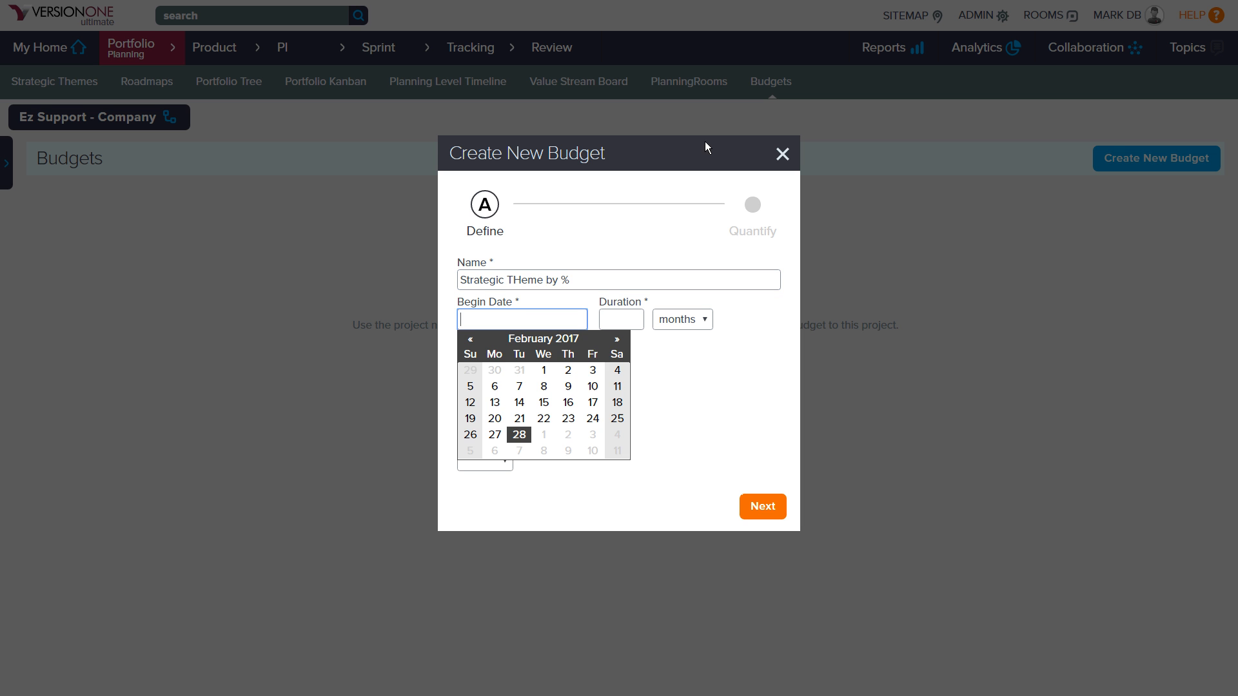
{"action": "left_click", "coordinate": [535, 371]}
{"action": "key", "text": "Tab"}
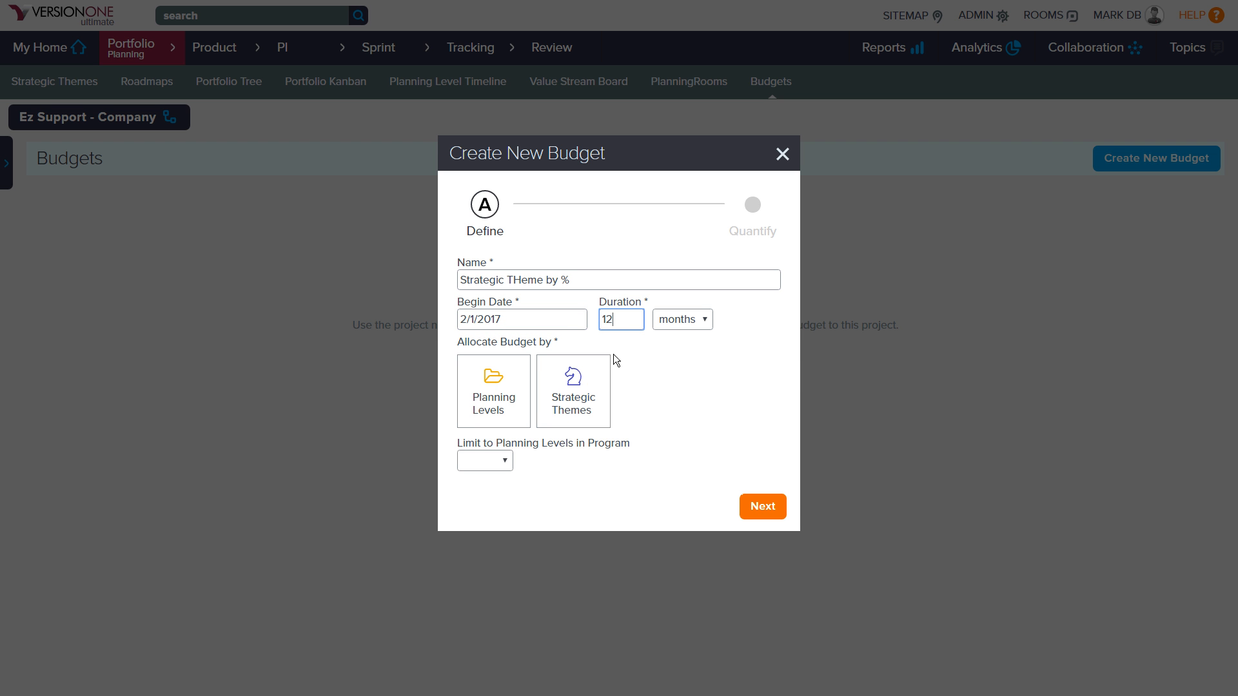
{"action": "left_click", "coordinate": [584, 397]}
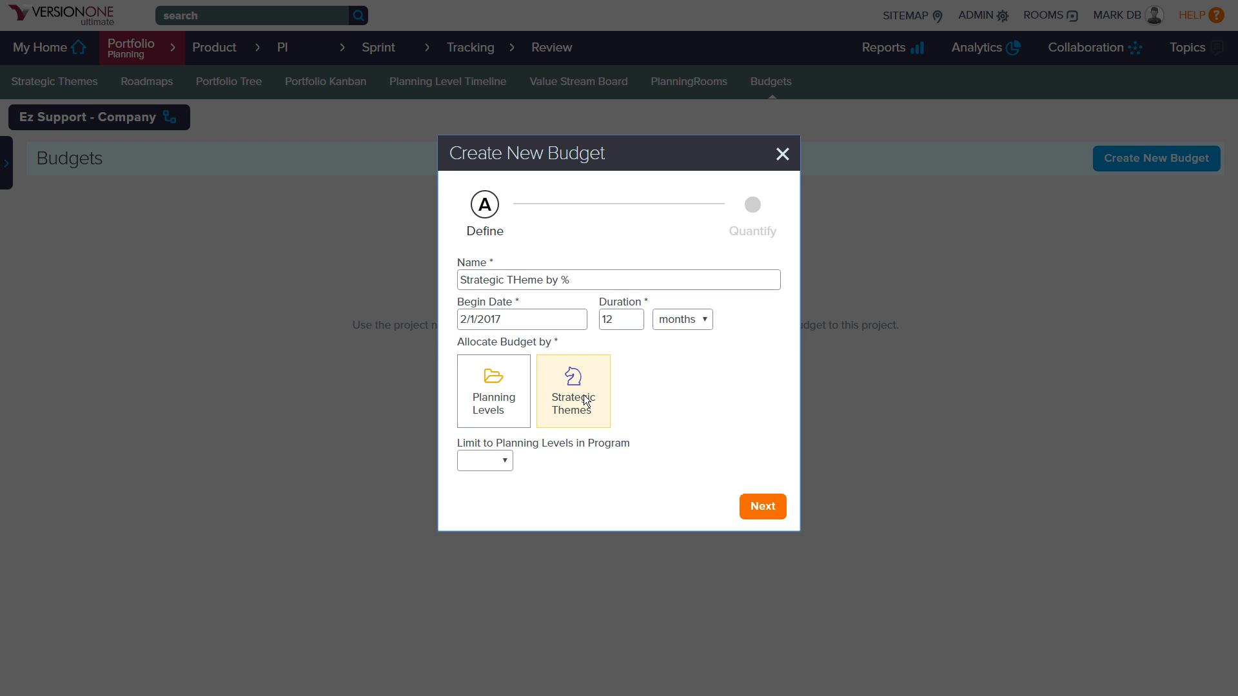
{"action": "left_click", "coordinate": [754, 504]}
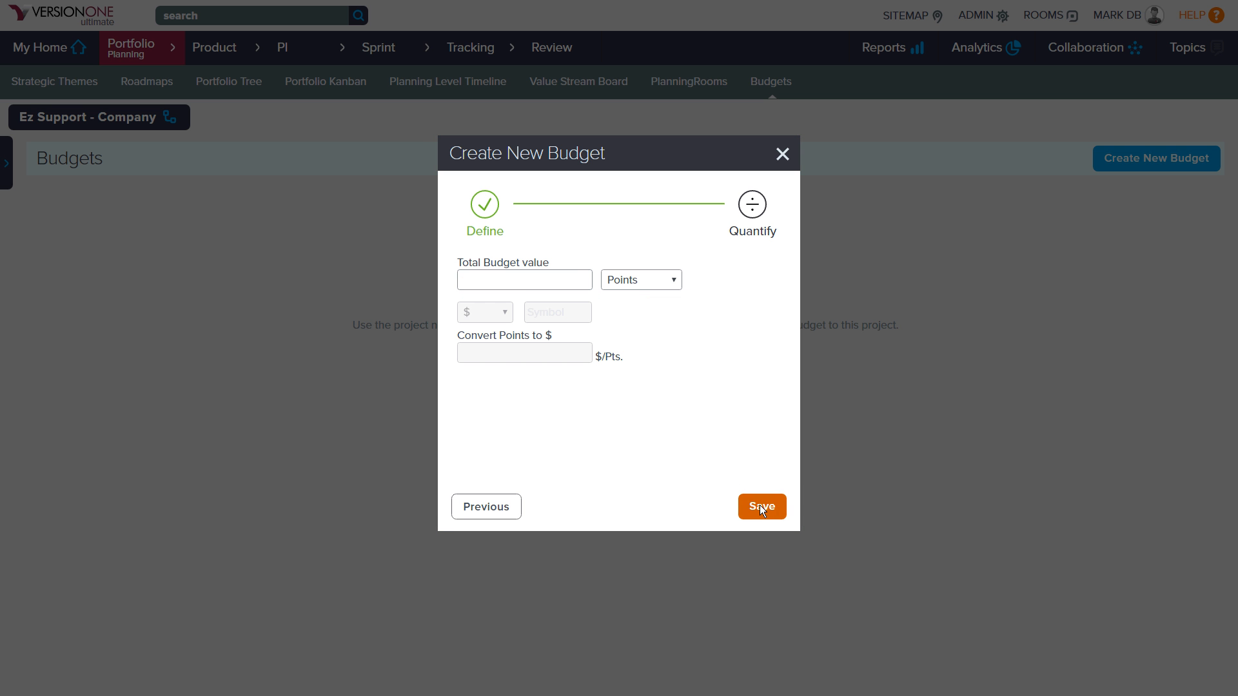
Quantify the new budget by Percentage and save it
{"action": "left_click", "coordinate": [672, 281]}
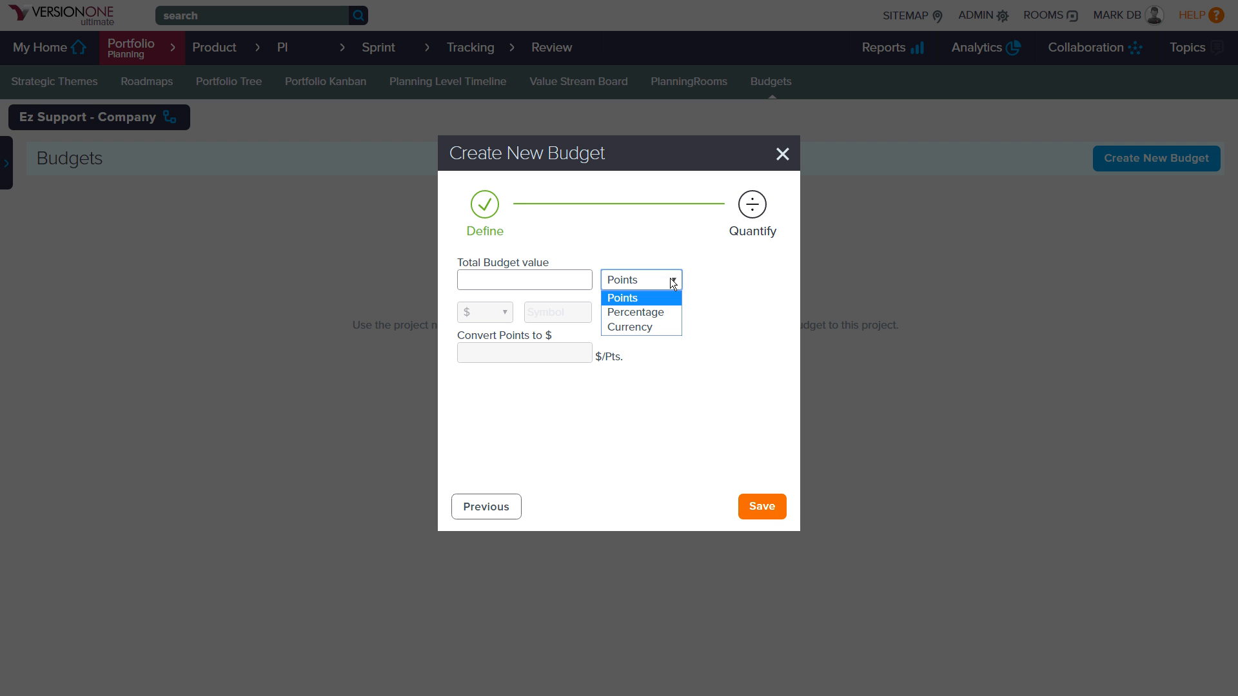
{"action": "left_click", "coordinate": [646, 312]}
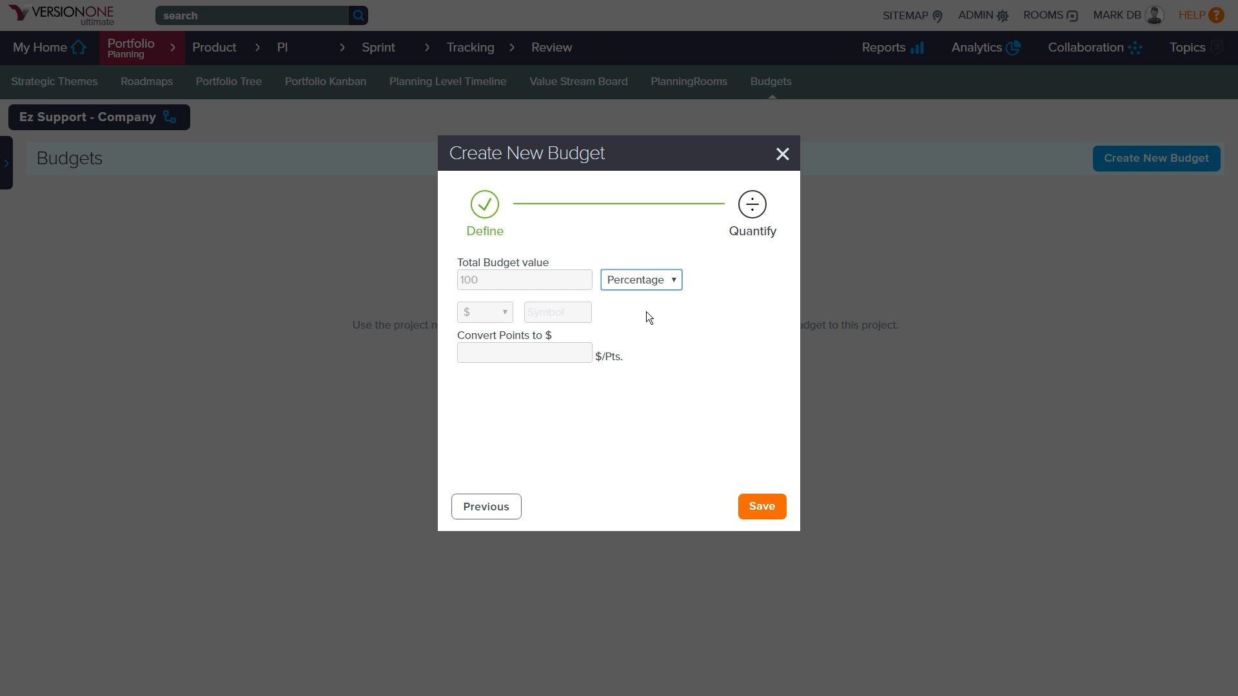
{"action": "left_click", "coordinate": [771, 501]}
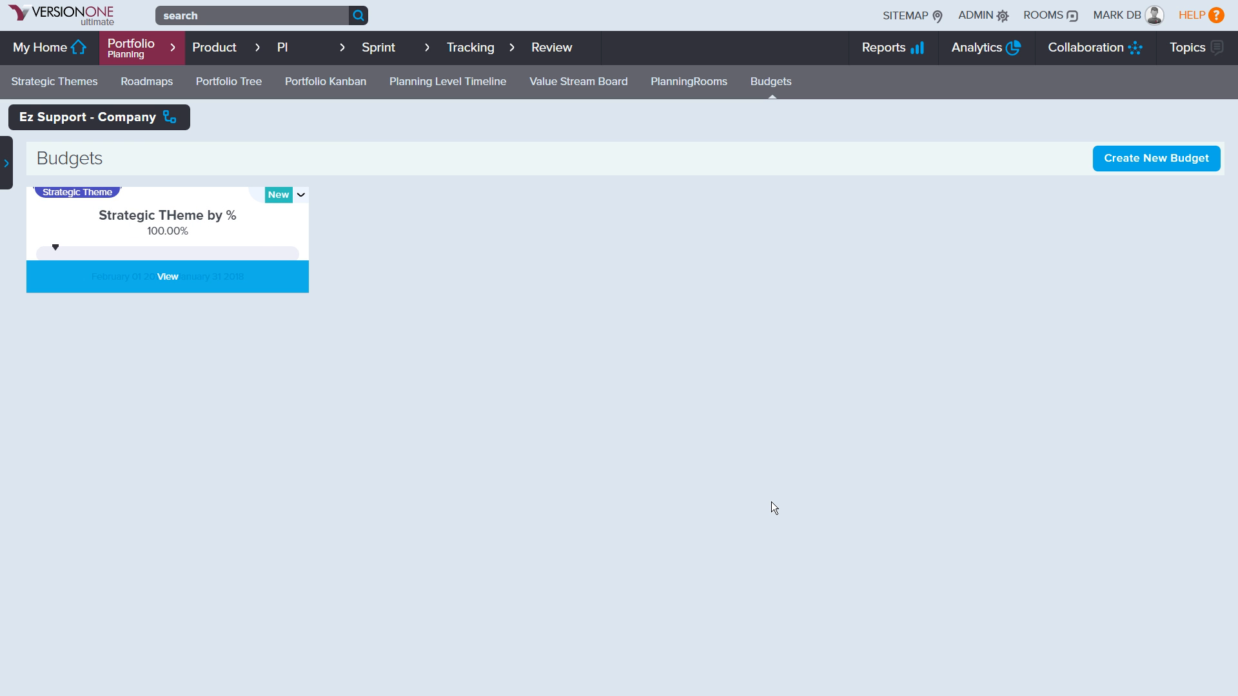
Allocate the strategic theme budget as 50 to Revenue Growth, 30 to Customer Satisfaction and 20 to Innovation, and save
{"action": "left_click", "coordinate": [157, 274]}
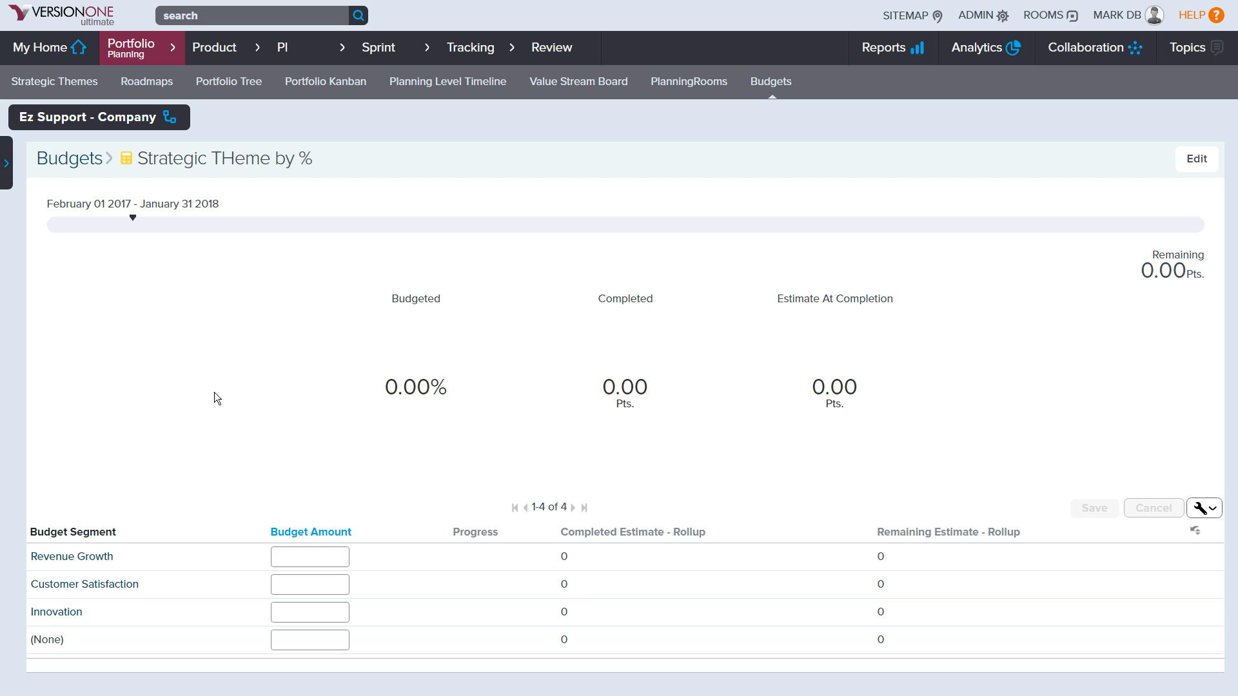
{"action": "left_click", "coordinate": [305, 555]}
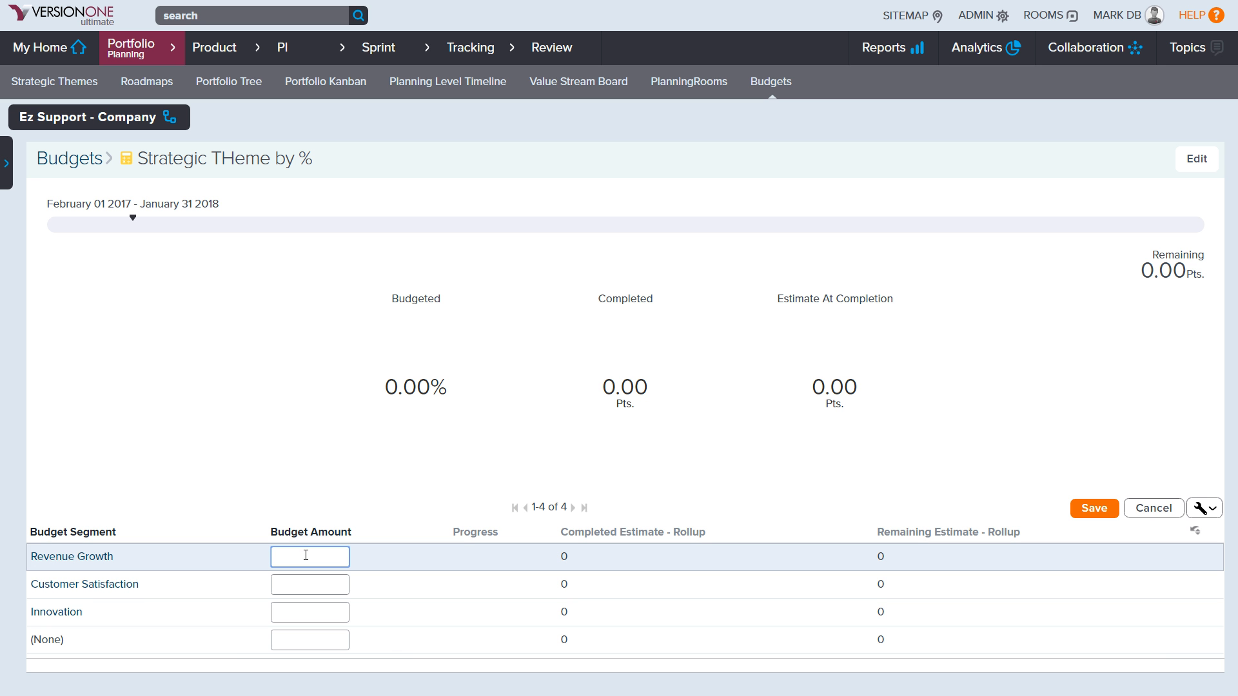
{"action": "type", "text": "50"}
{"action": "left_click", "coordinate": [287, 584]}
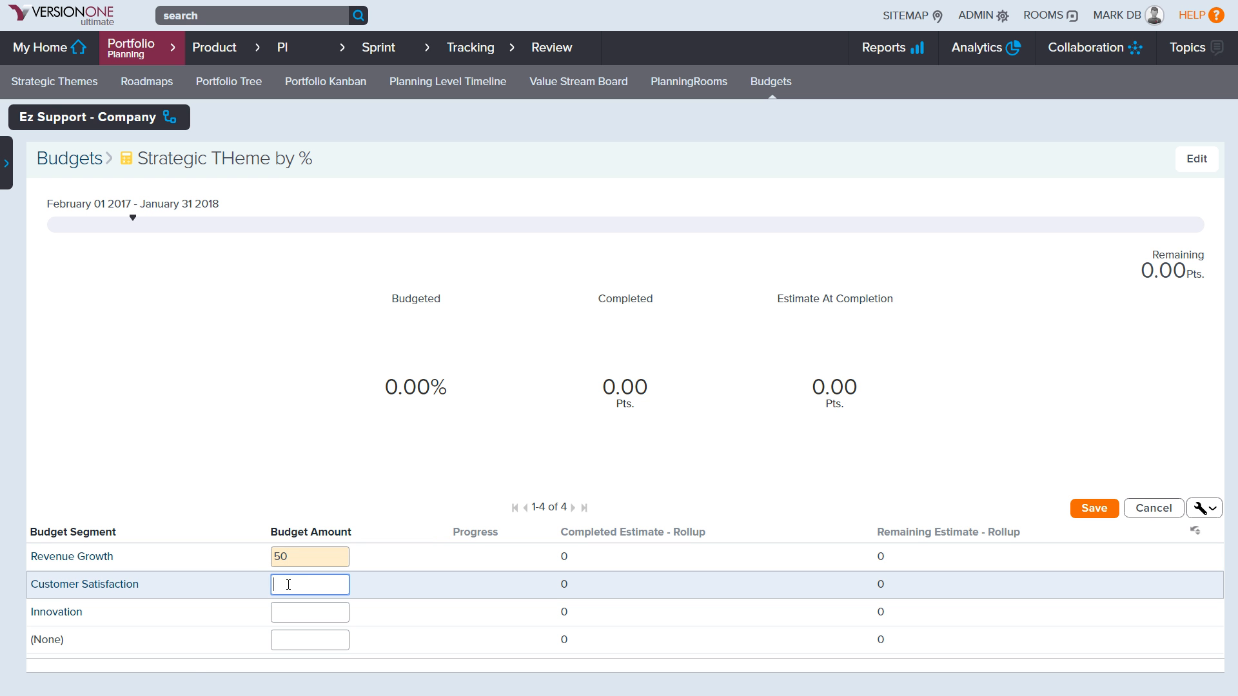
{"action": "type", "text": "30"}
{"action": "key", "text": "Tab"}
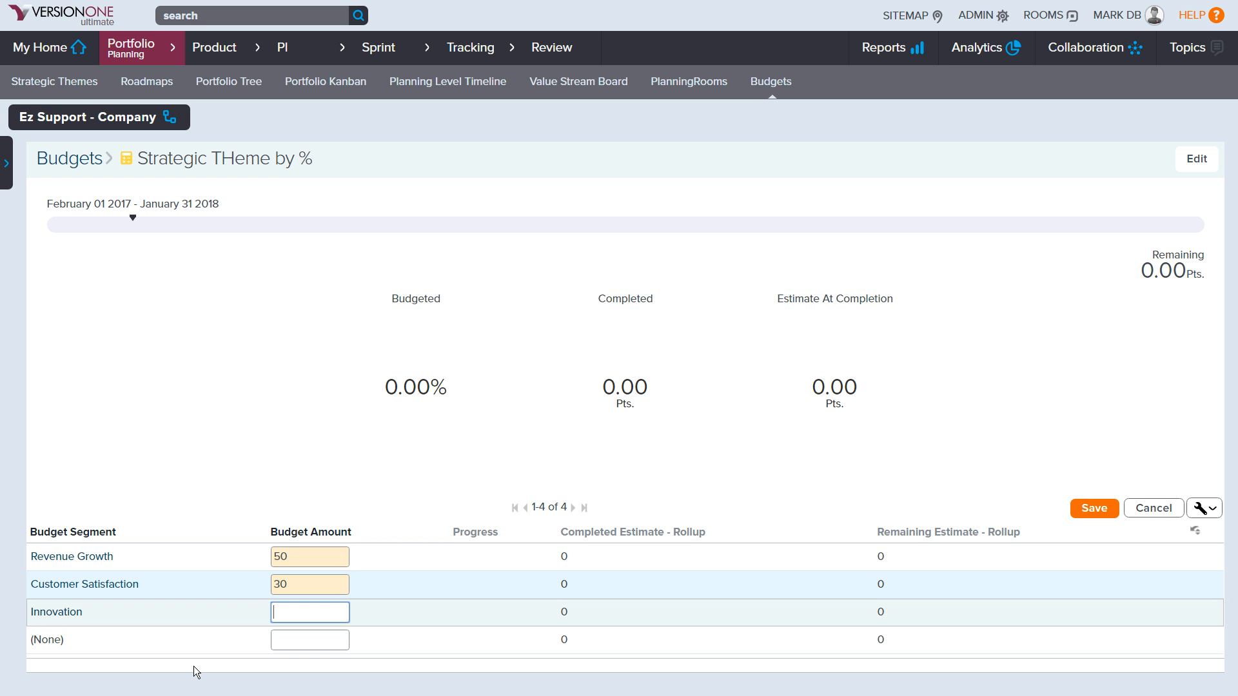
{"action": "type", "text": "20"}
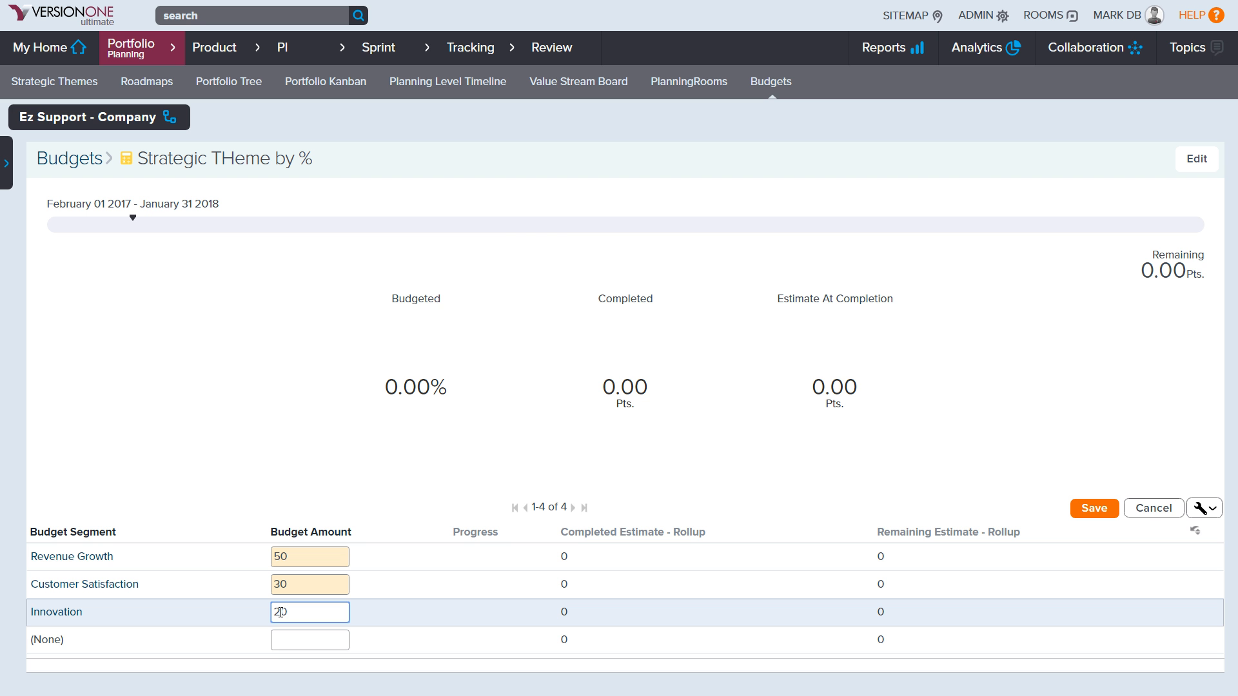
{"action": "left_click", "coordinate": [1082, 509]}
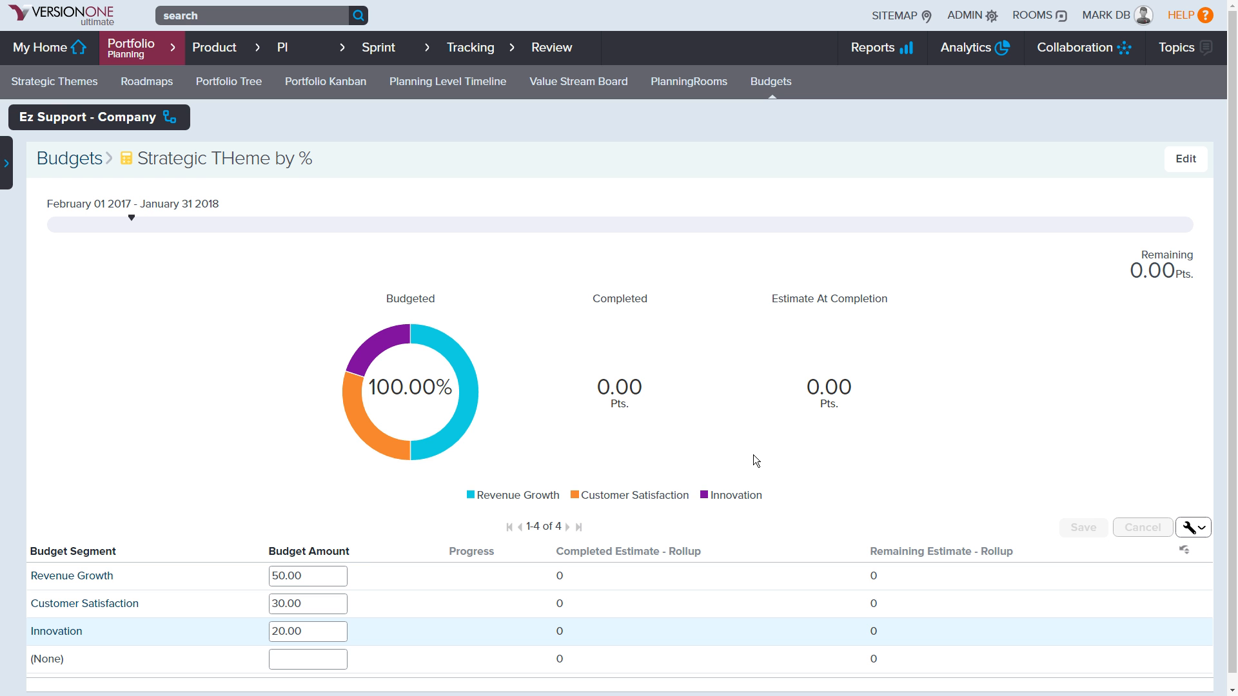
{"action": "mouse_move", "coordinate": [449, 422]}
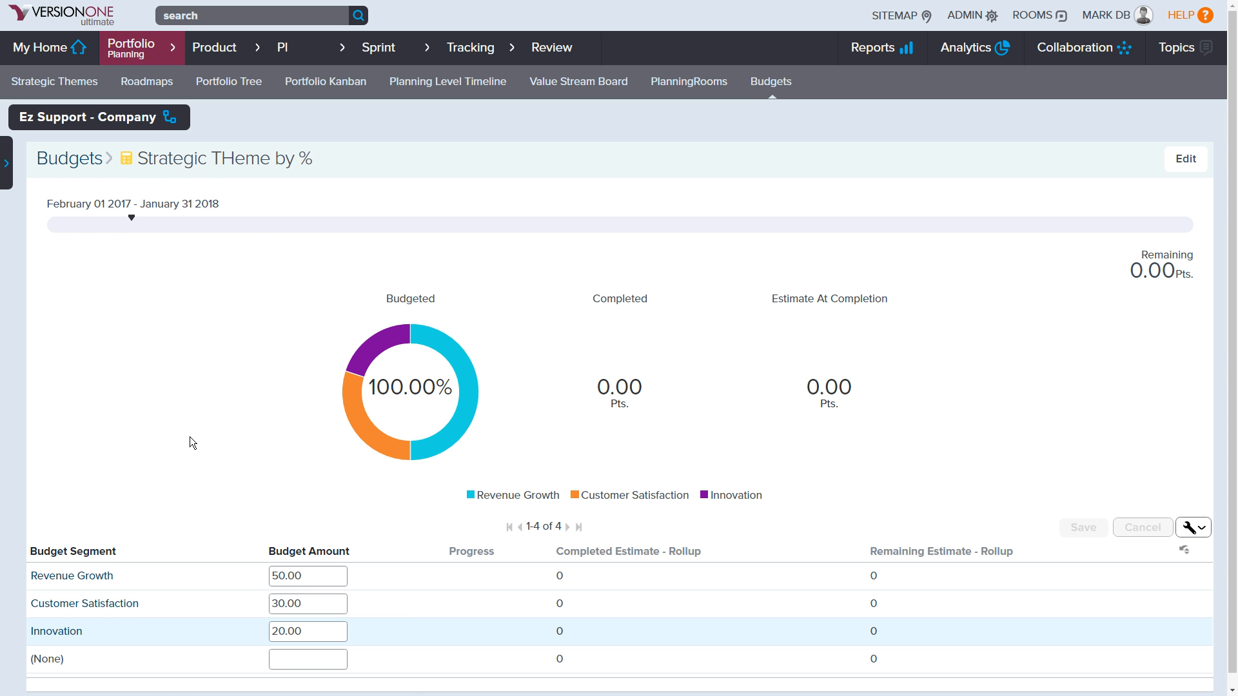
Start a new item in the Portfolio Tree titled "New Product Upgrades for Call Centers" with type Epic
{"action": "left_click", "coordinate": [249, 86]}
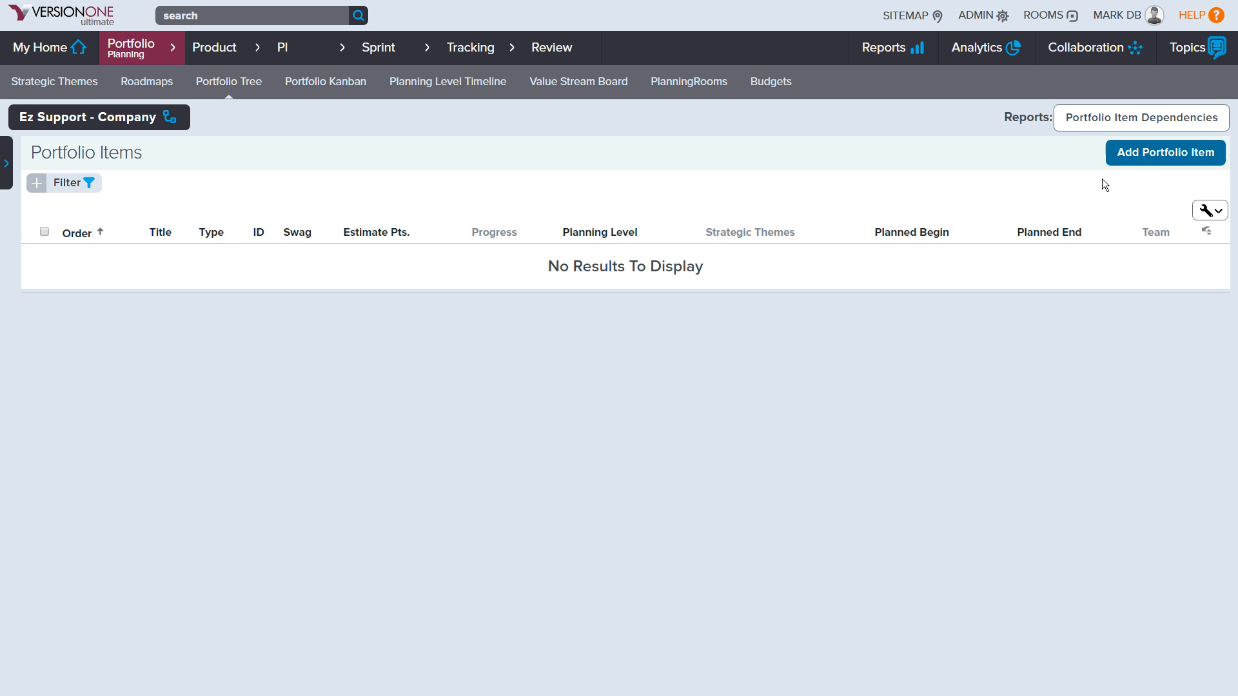
{"action": "left_click", "coordinate": [1150, 157]}
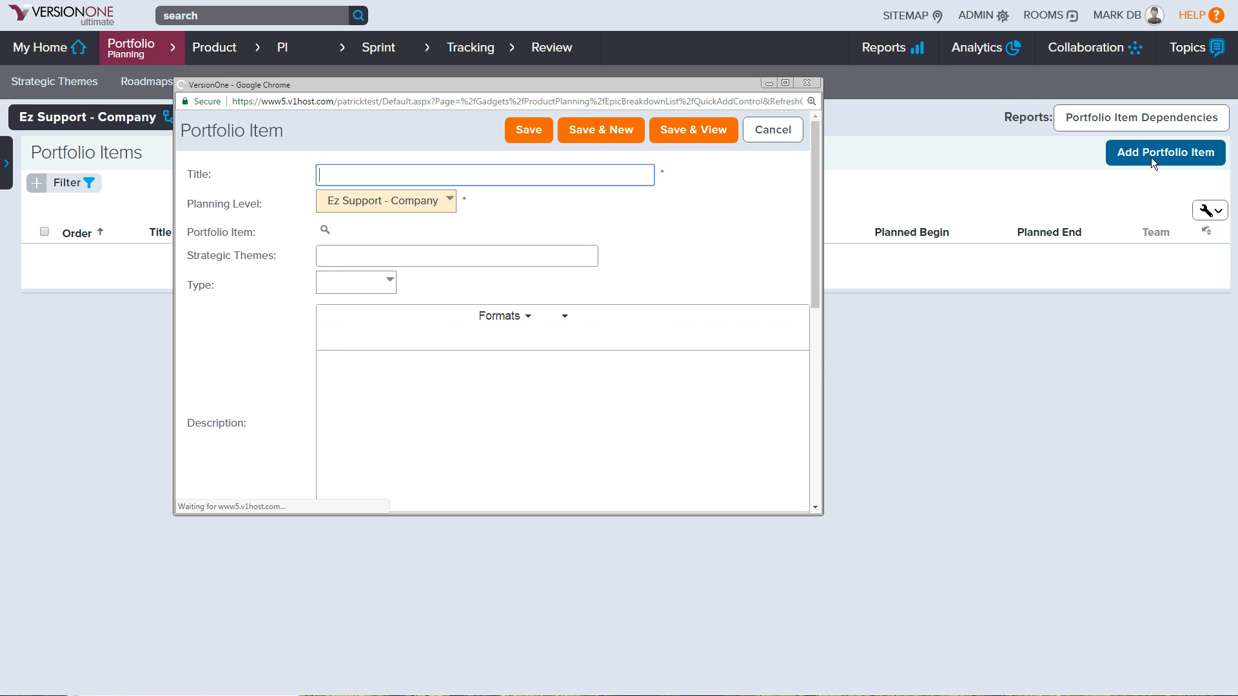
{"action": "type", "text": "New "}
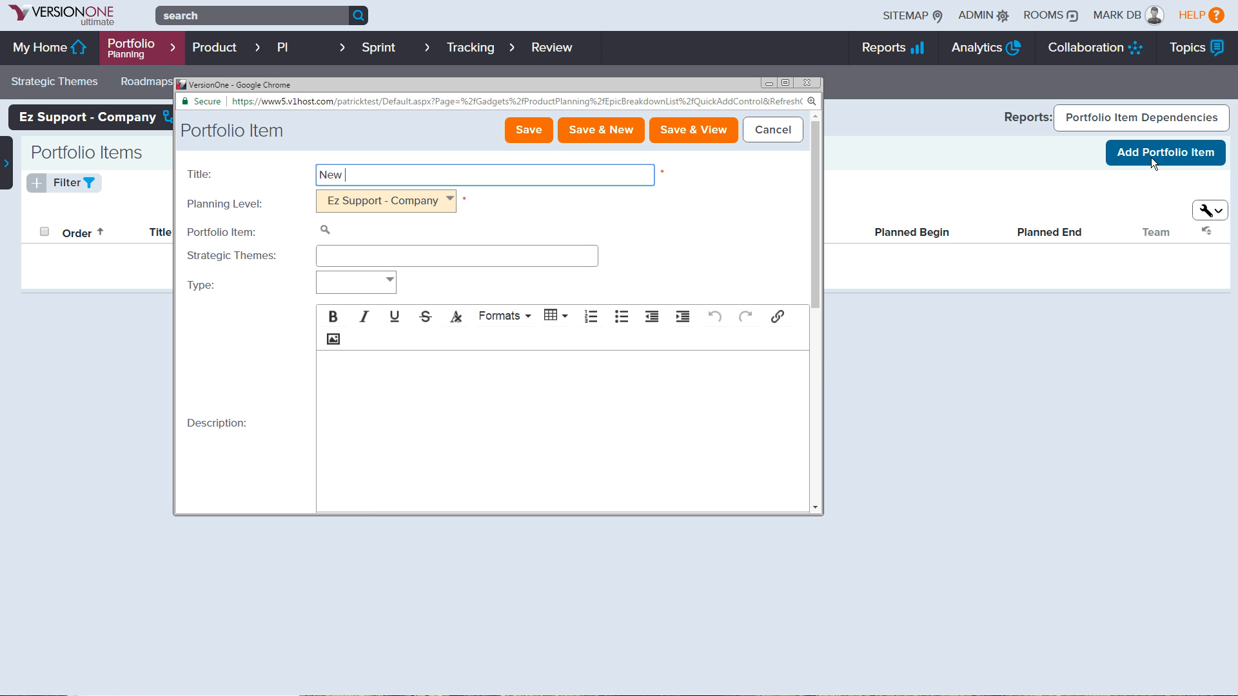
{"action": "type", "text": "Product Upgrade"}
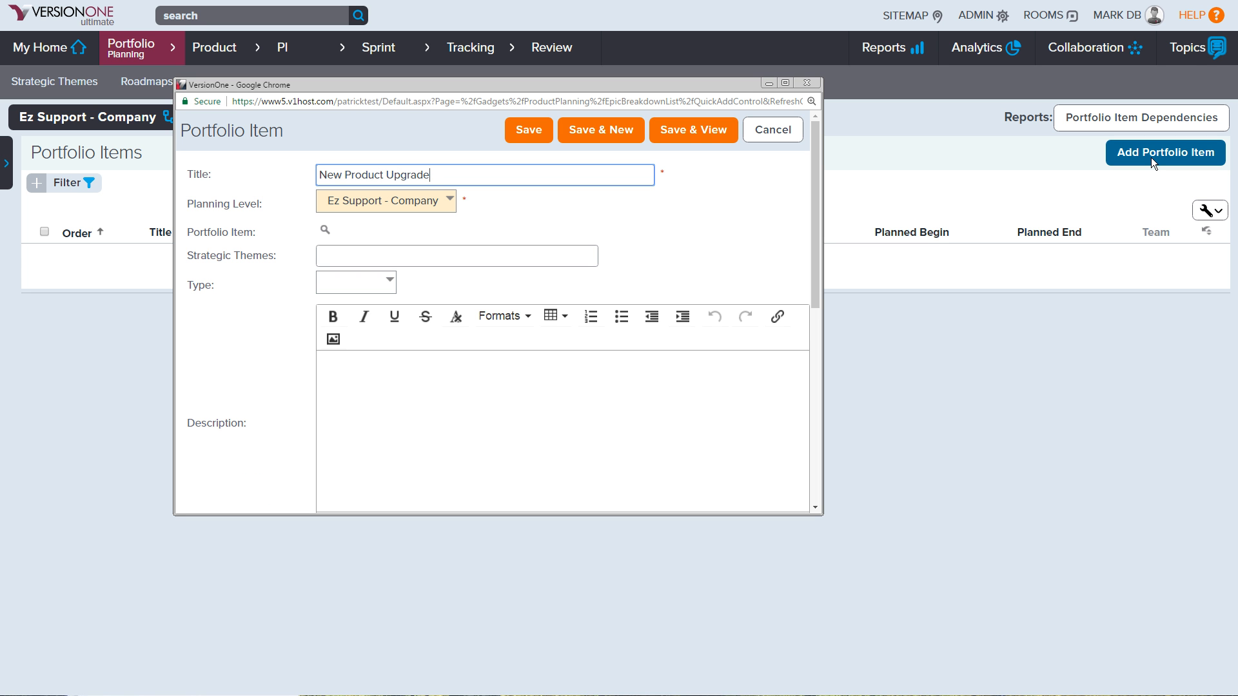
{"action": "type", "text": "s for Call Centers"}
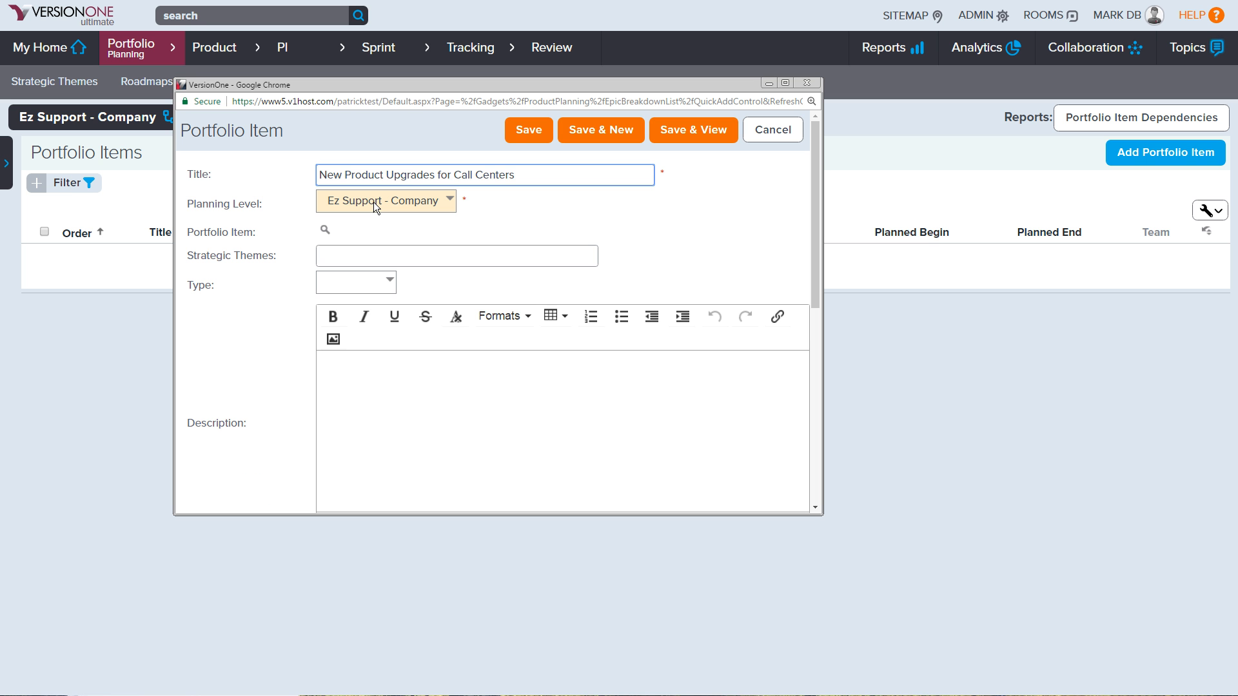
{"action": "left_click", "coordinate": [372, 283]}
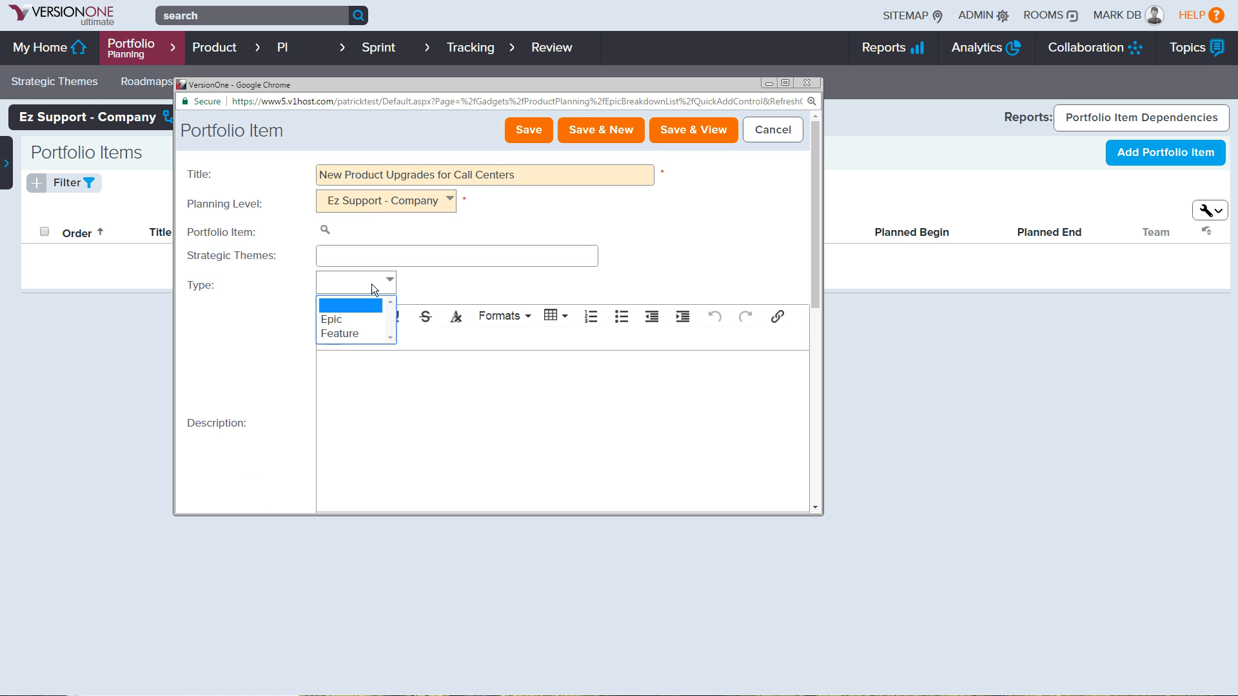
{"action": "left_click", "coordinate": [357, 319]}
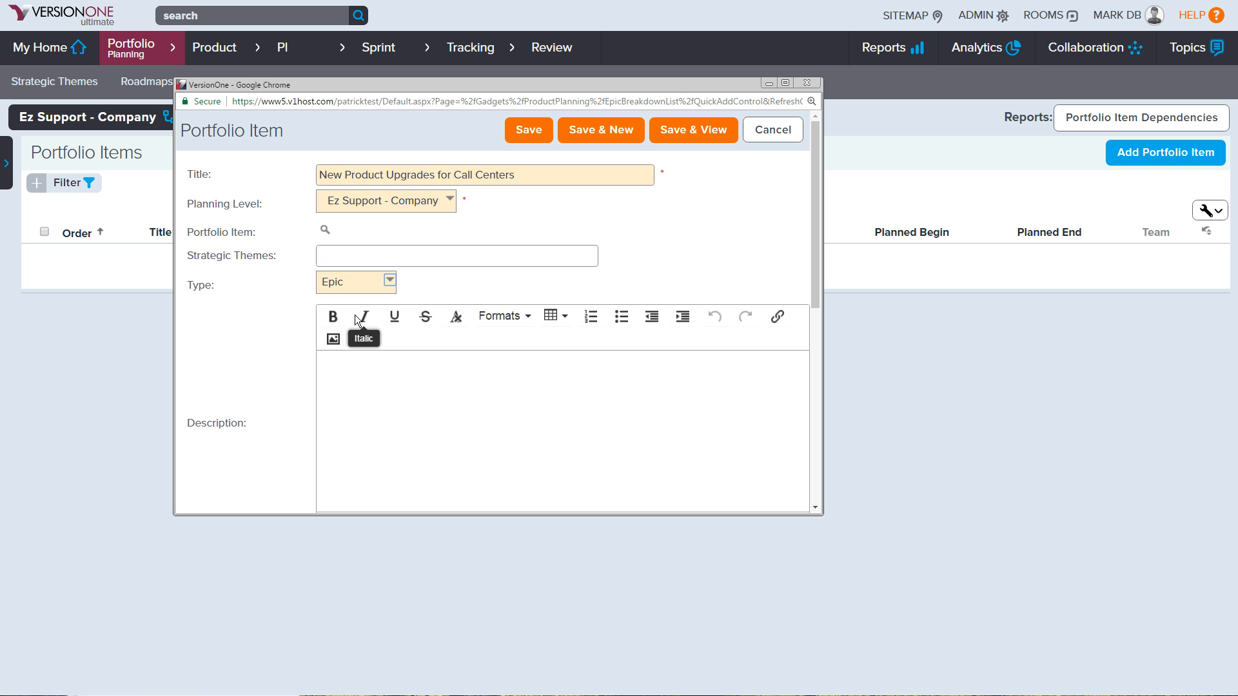
Assign the strategic theme Customer Satisfaction to the new portfolio item
{"action": "left_click", "coordinate": [414, 257]}
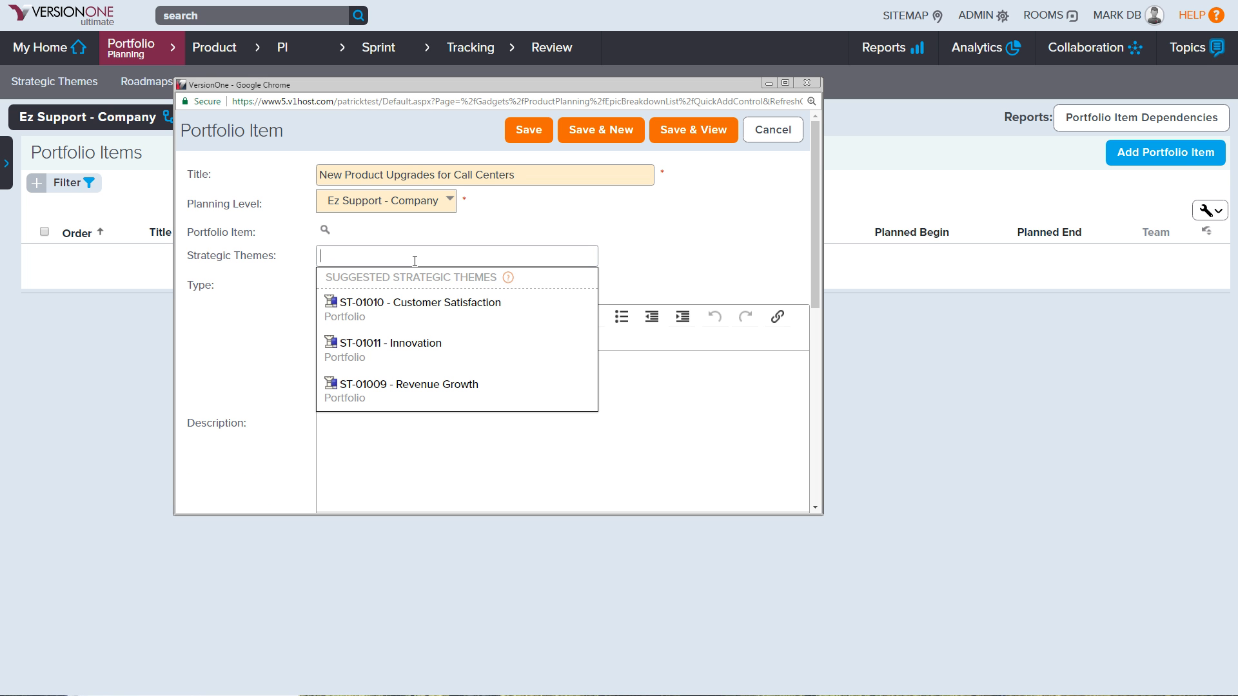
{"action": "left_click", "coordinate": [416, 303]}
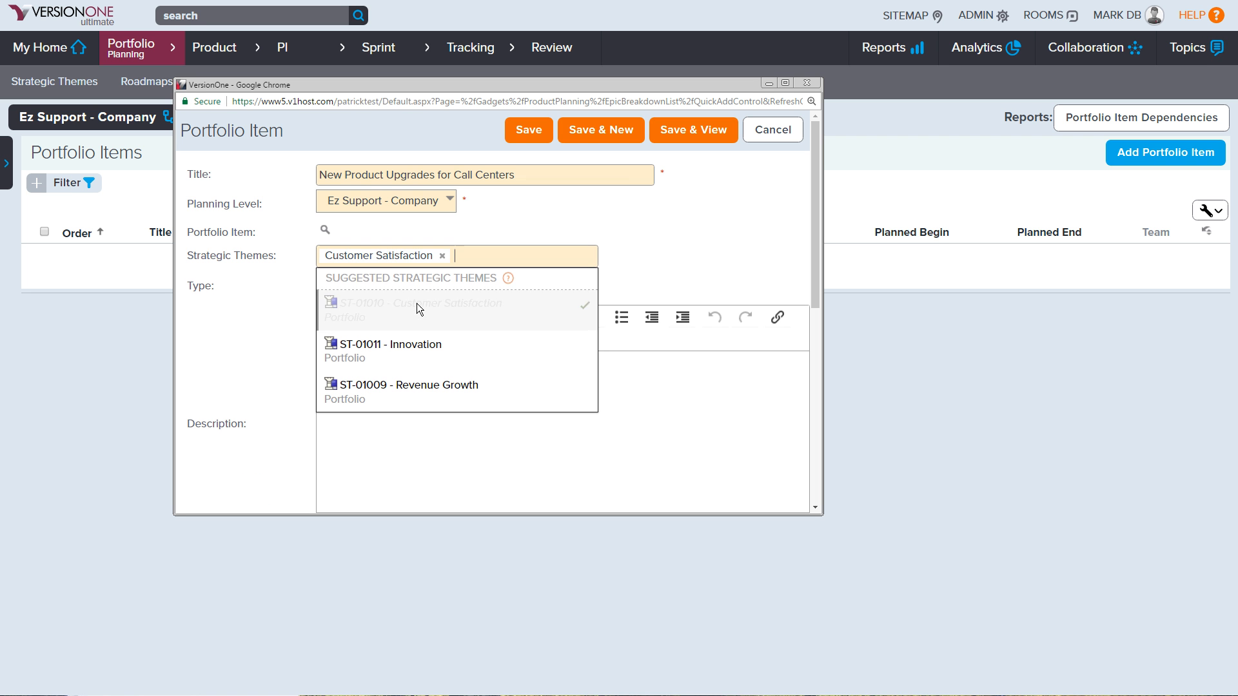
{"action": "left_click", "coordinate": [648, 241]}
Set the new epic's Business Value to 40, Time Criticality to 20 and Risk Reduction to 60
{"action": "scroll", "coordinate": [648, 247], "scroll_direction": "down", "scroll_amount": 2}
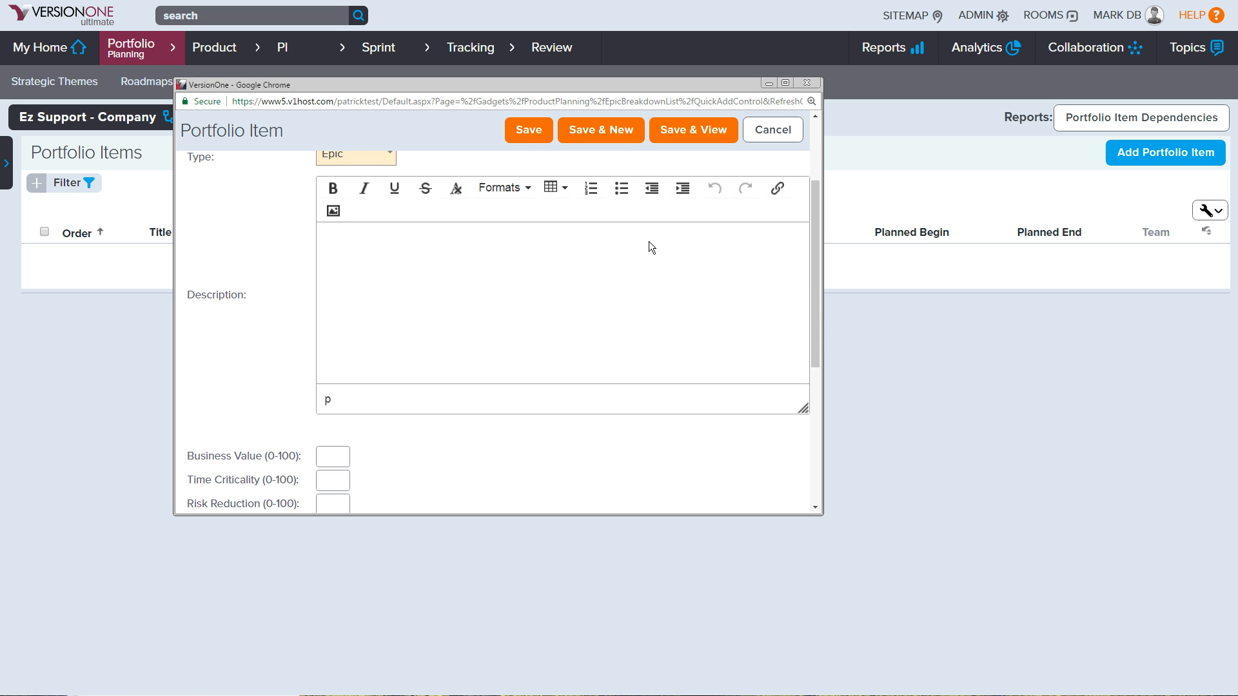
{"action": "scroll", "coordinate": [479, 319], "scroll_direction": "down", "scroll_amount": 4}
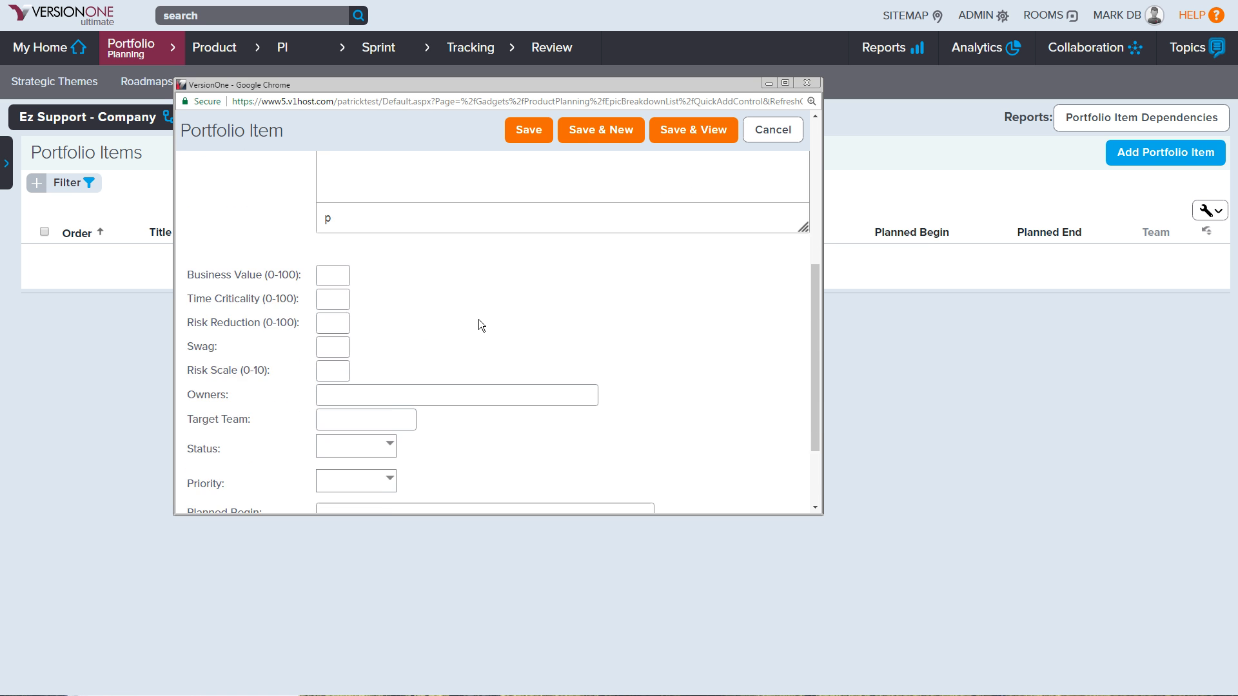
{"action": "left_click", "coordinate": [357, 209]}
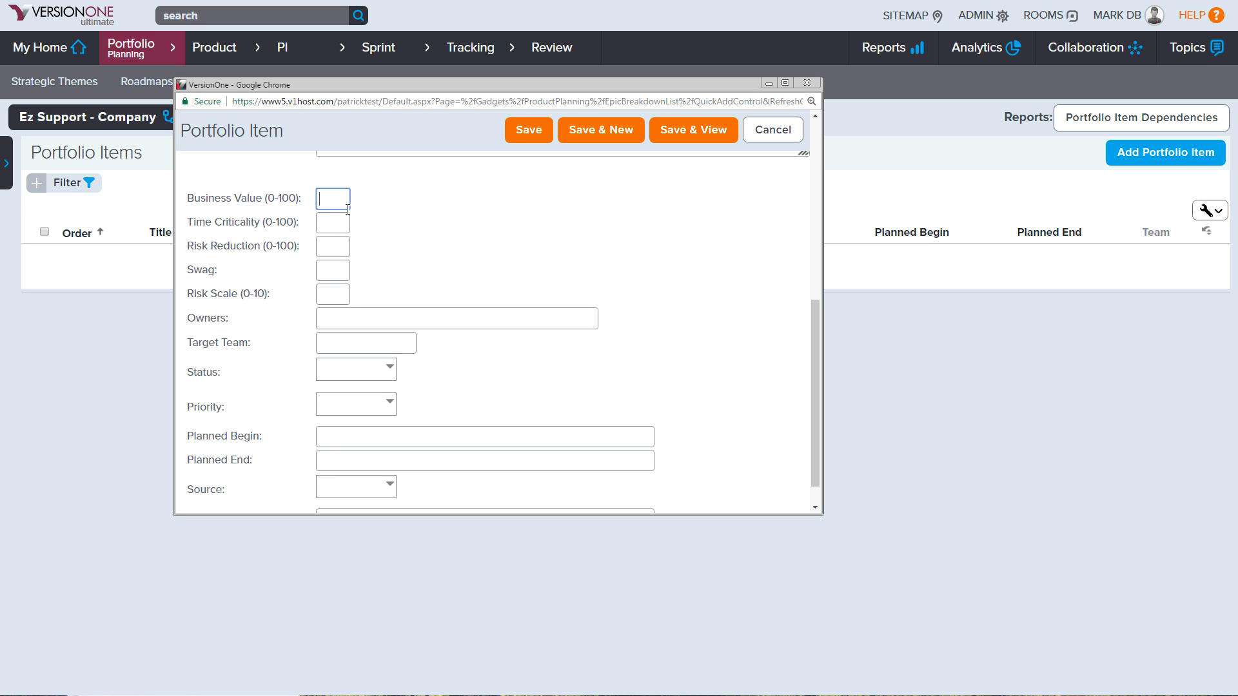
{"action": "type", "text": "40"}
{"action": "left_click", "coordinate": [335, 225]}
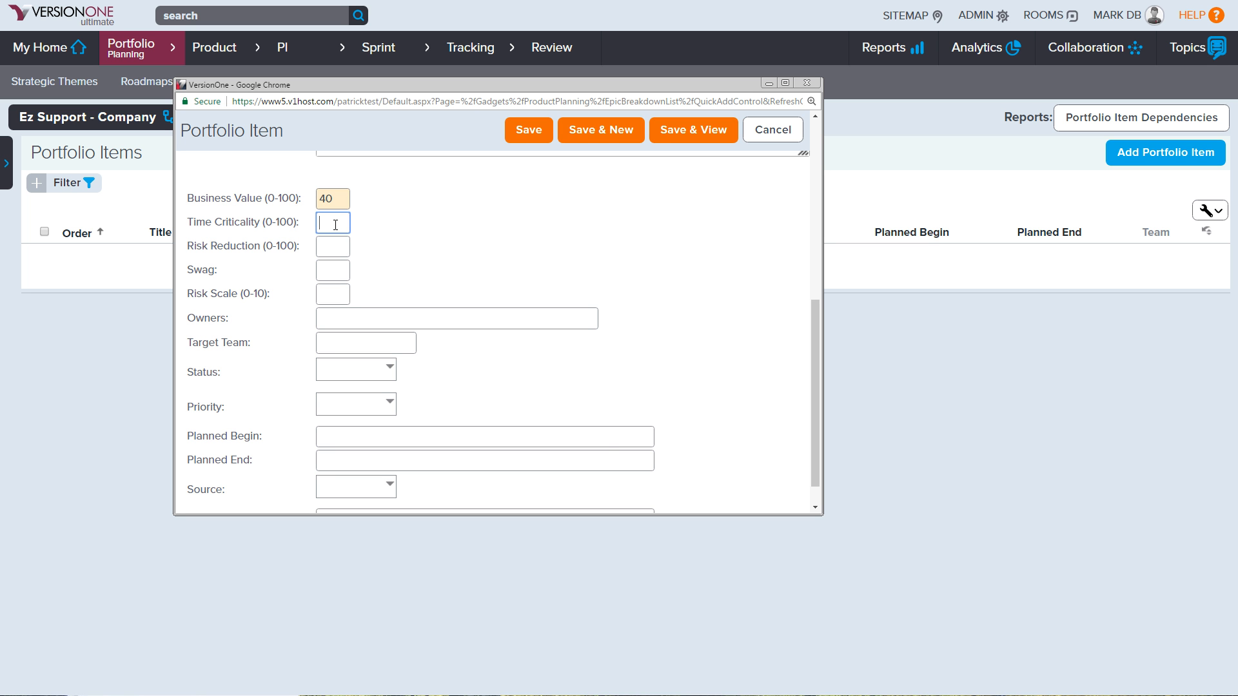
{"action": "type", "text": "20"}
{"action": "left_click", "coordinate": [343, 246]}
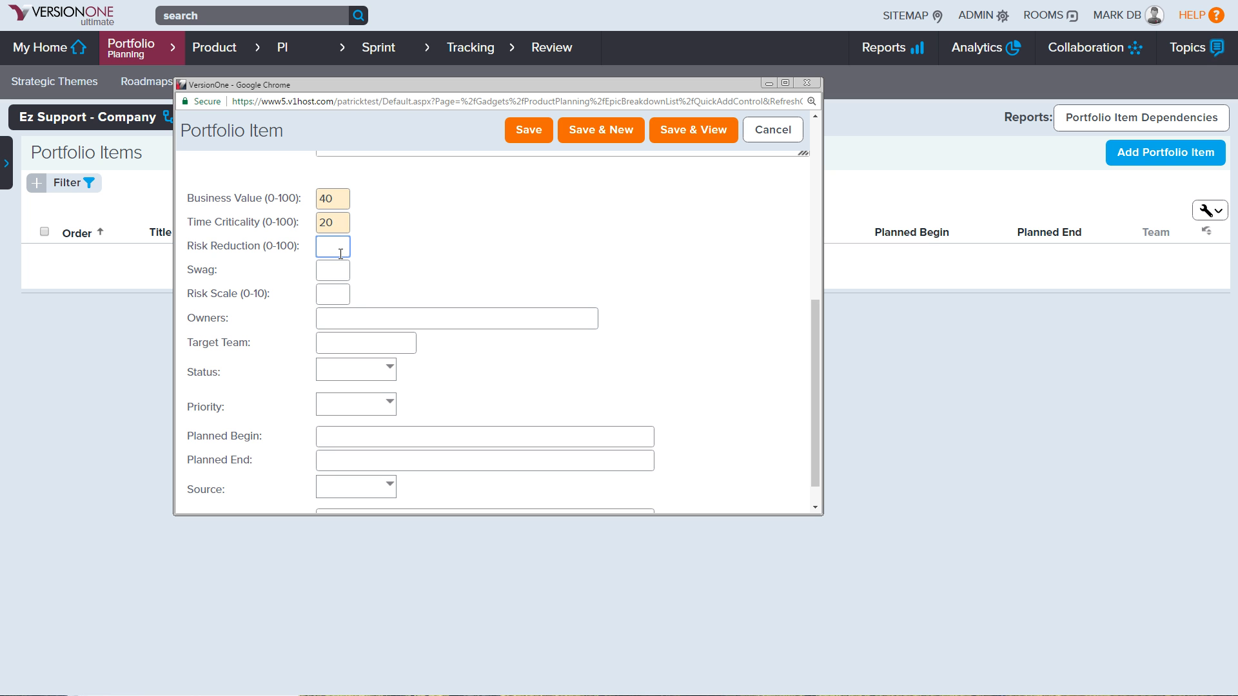
{"action": "type", "text": "60"}
Set the new epic's Swag to 125
{"action": "left_click", "coordinate": [339, 265]}
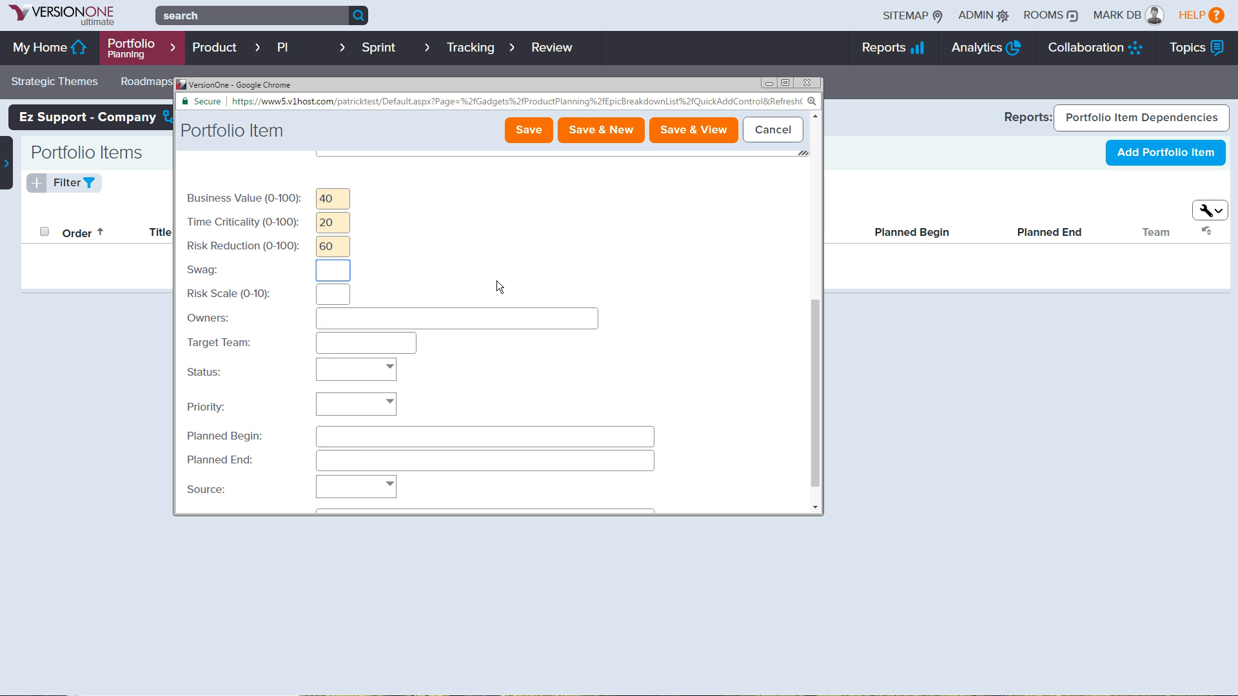
{"action": "type", "text": "120"}
{"action": "left_click_drag", "start_coordinate": [341, 271], "coordinate": [288, 267]}
{"action": "left_click", "coordinate": [342, 270]}
{"action": "key", "text": "BackSpace"}
{"action": "type", "text": "5"}
Set the epic's Planned Begin to 2/1/2017 and Planned End to 2/8/2018, and save it
{"action": "left_click", "coordinate": [378, 433]}
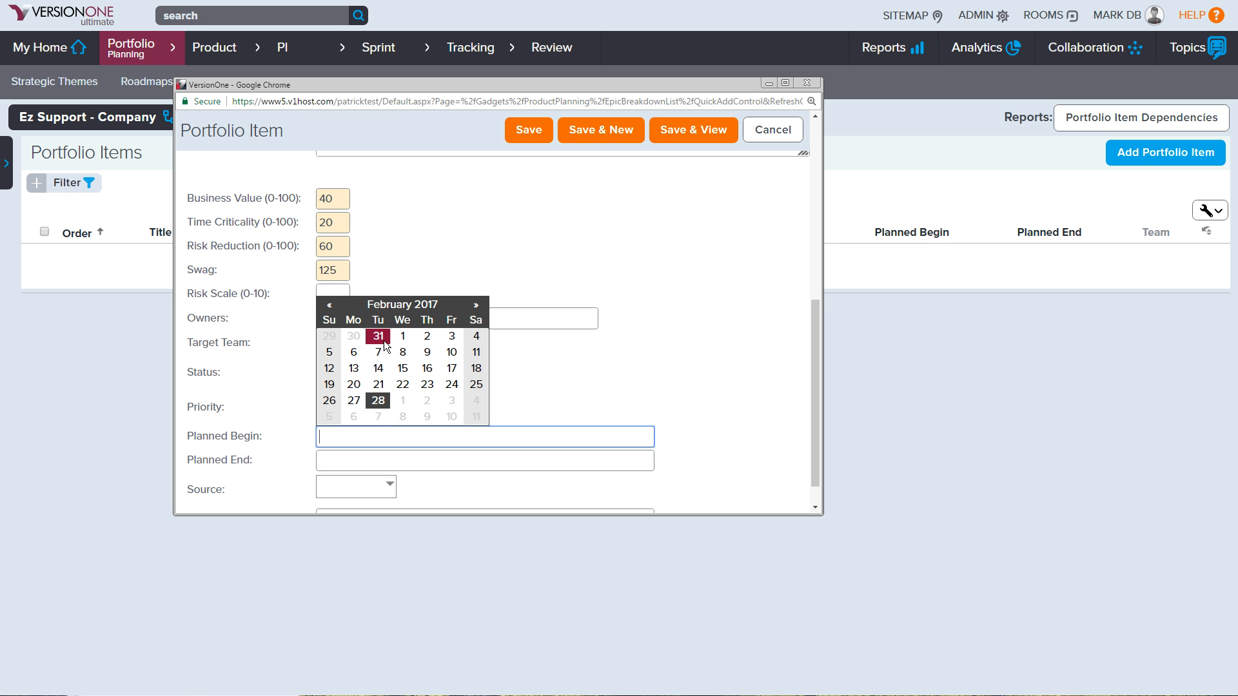
{"action": "left_click", "coordinate": [402, 336]}
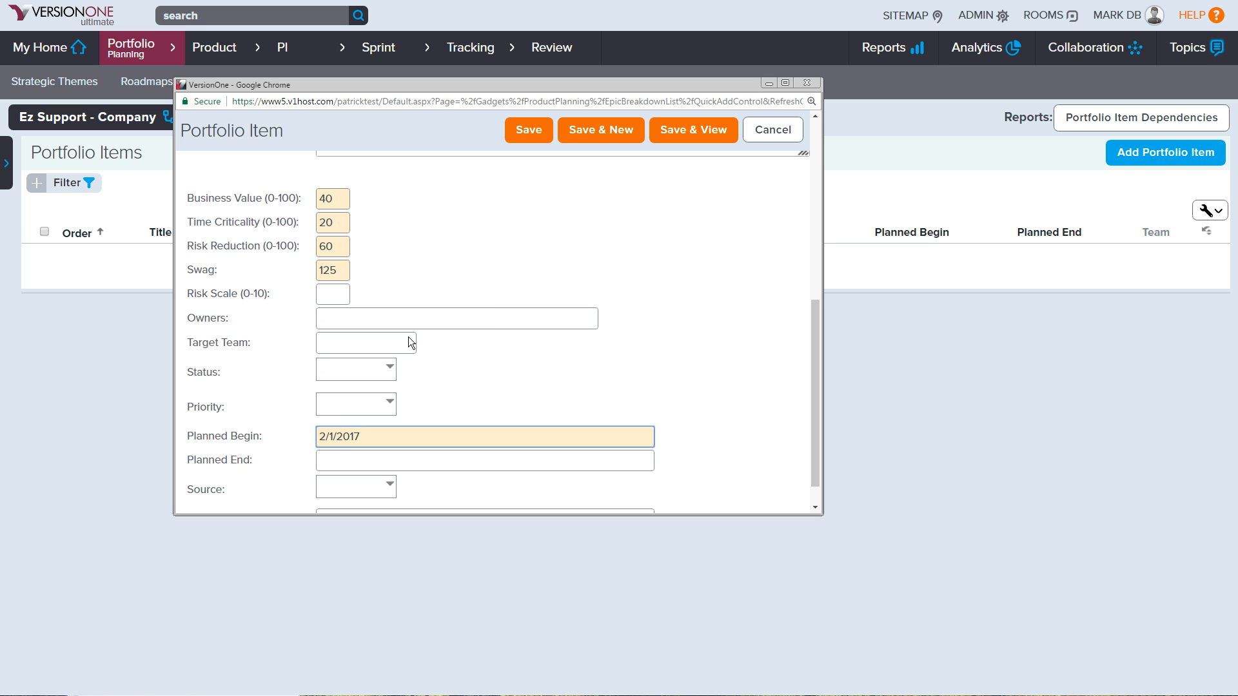
{"action": "left_click", "coordinate": [332, 459]}
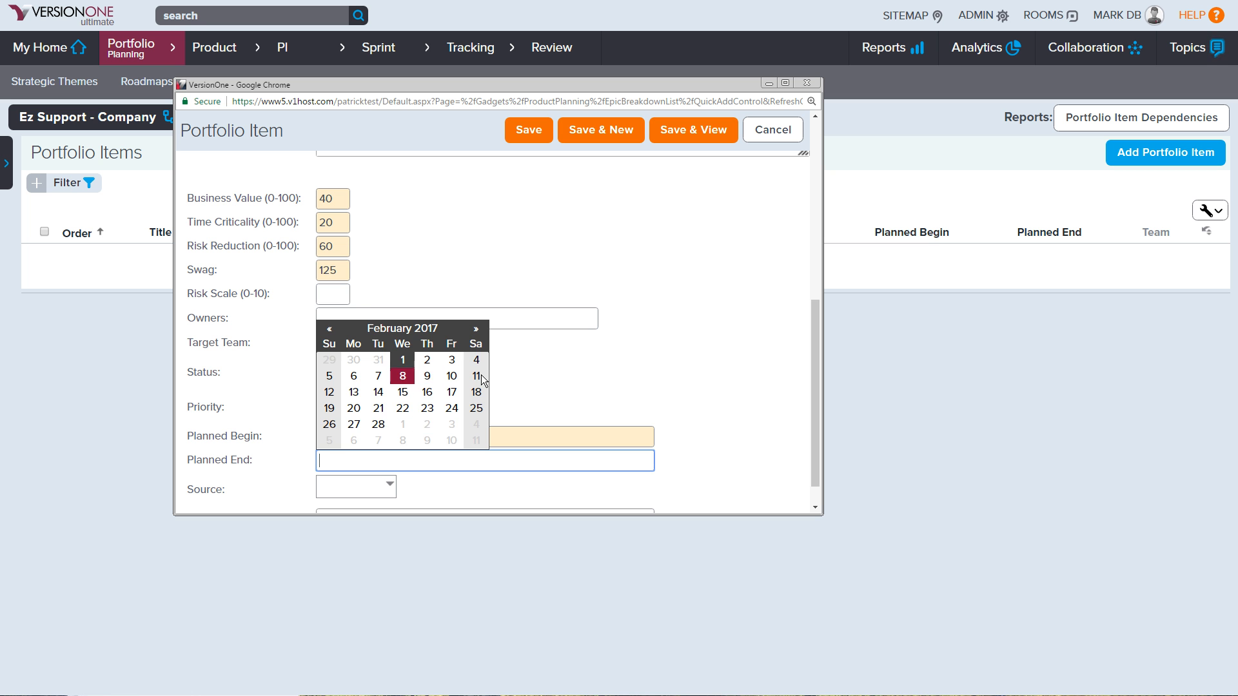
{"action": "left_click", "coordinate": [404, 378]}
{"action": "key", "text": "BackSpace"}
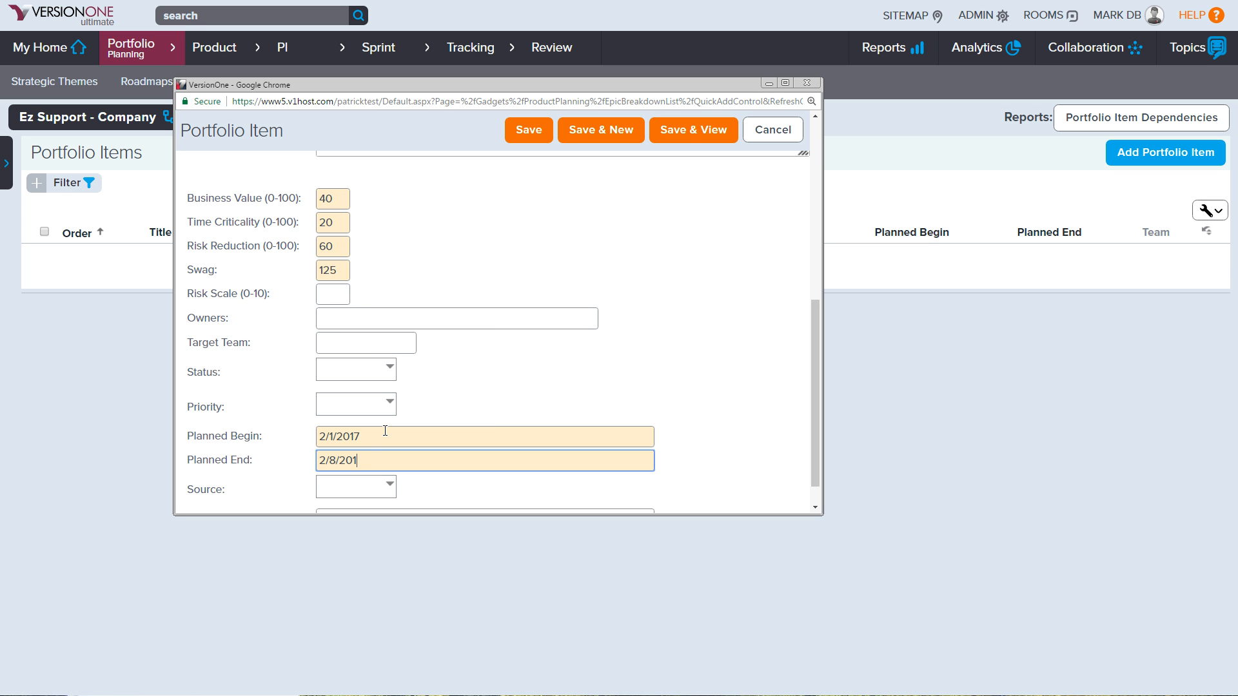
{"action": "type", "text": "8"}
{"action": "scroll", "coordinate": [524, 130], "scroll_direction": "up", "scroll_amount": 10}
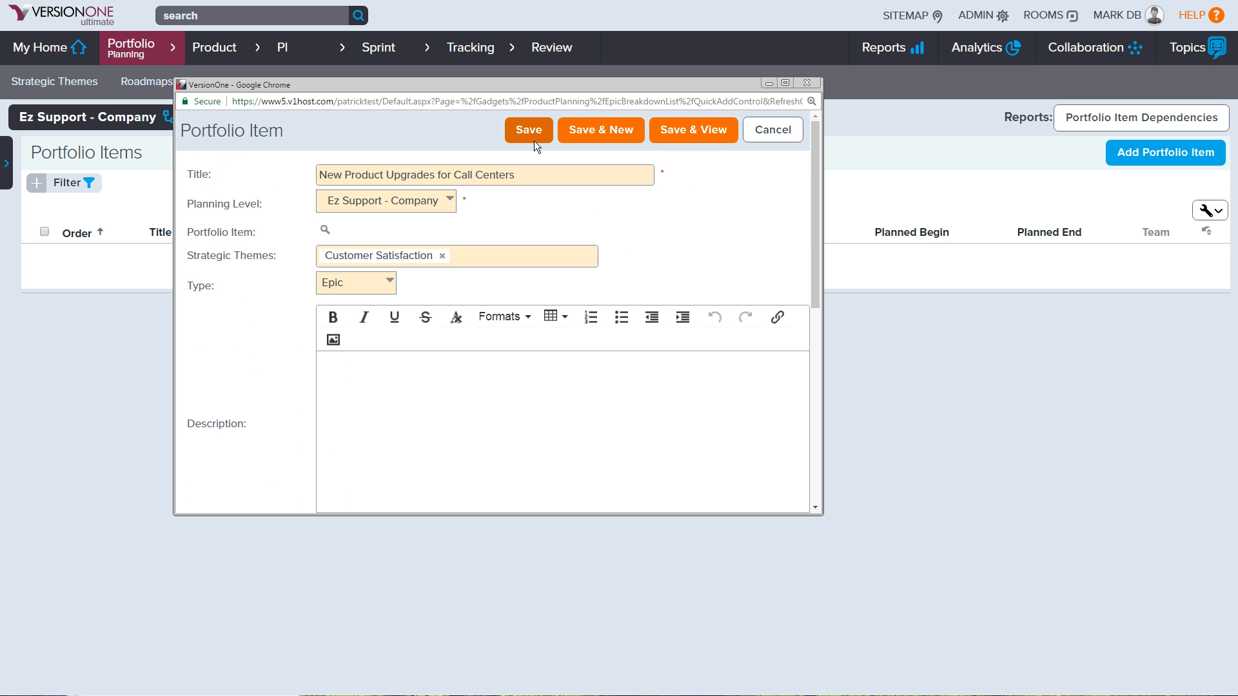
{"action": "left_click", "coordinate": [529, 129]}
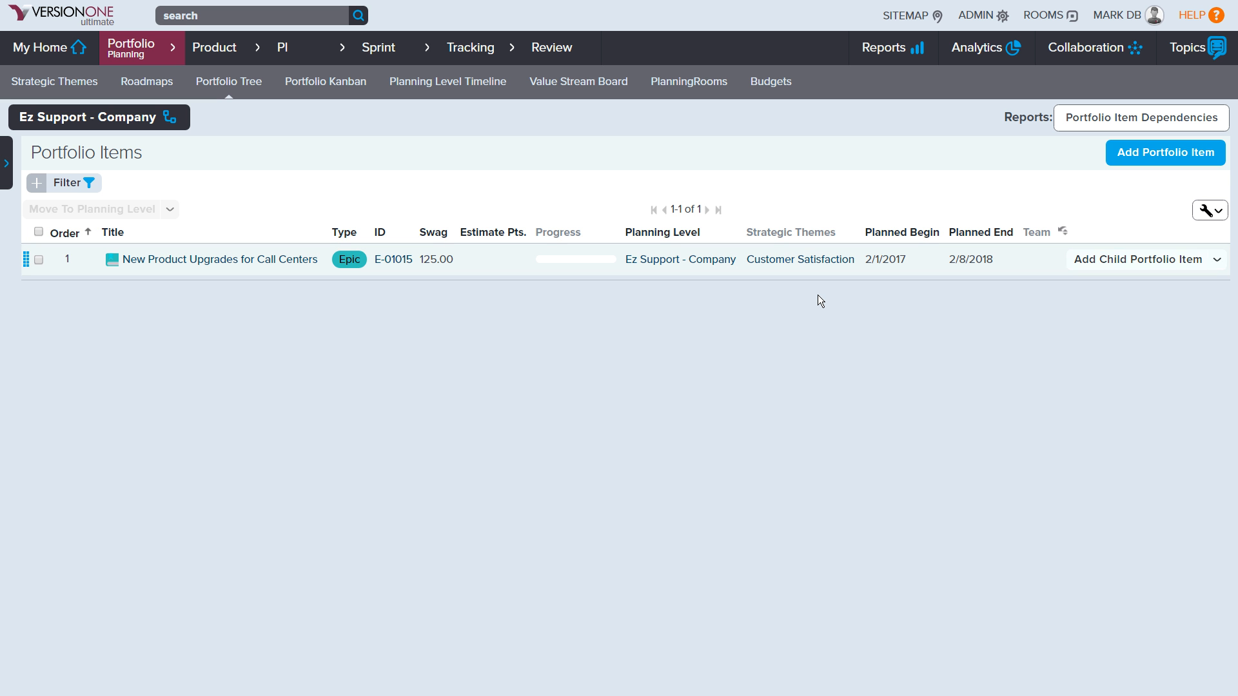
Start a child portfolio item under the epic titled "Feature #1" with the strategic theme Customer Satisfaction
{"action": "left_click", "coordinate": [1135, 259]}
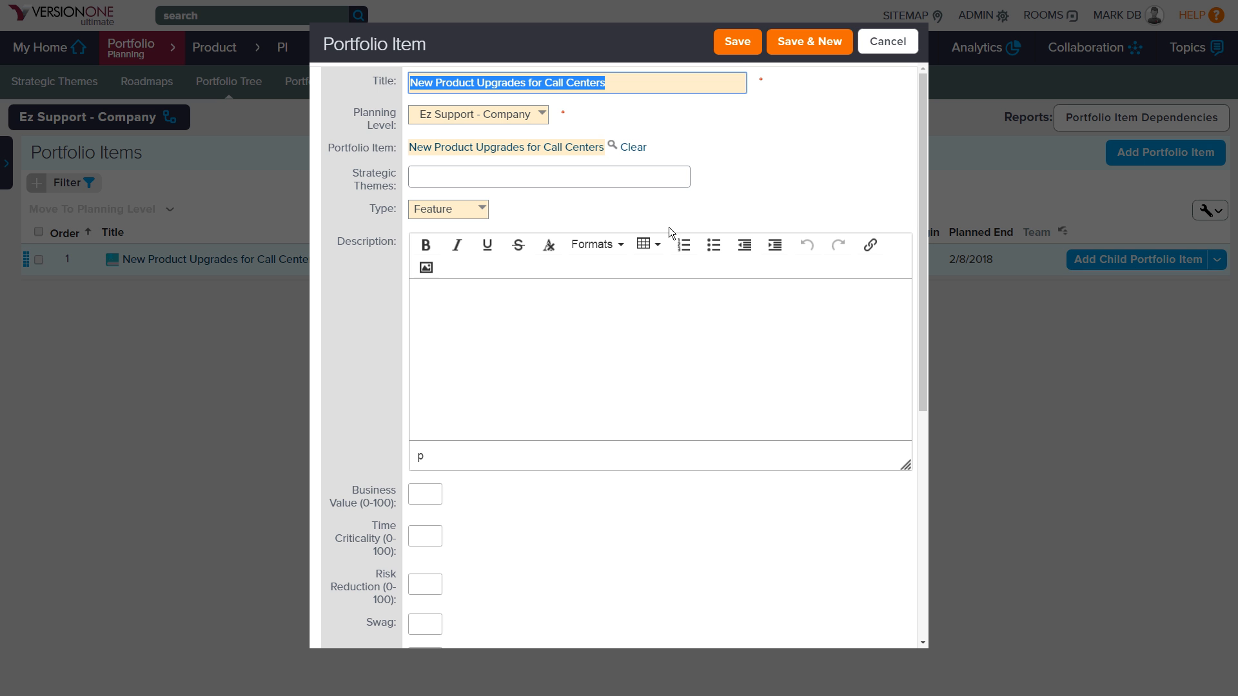
{"action": "type", "text": "Feature #1"}
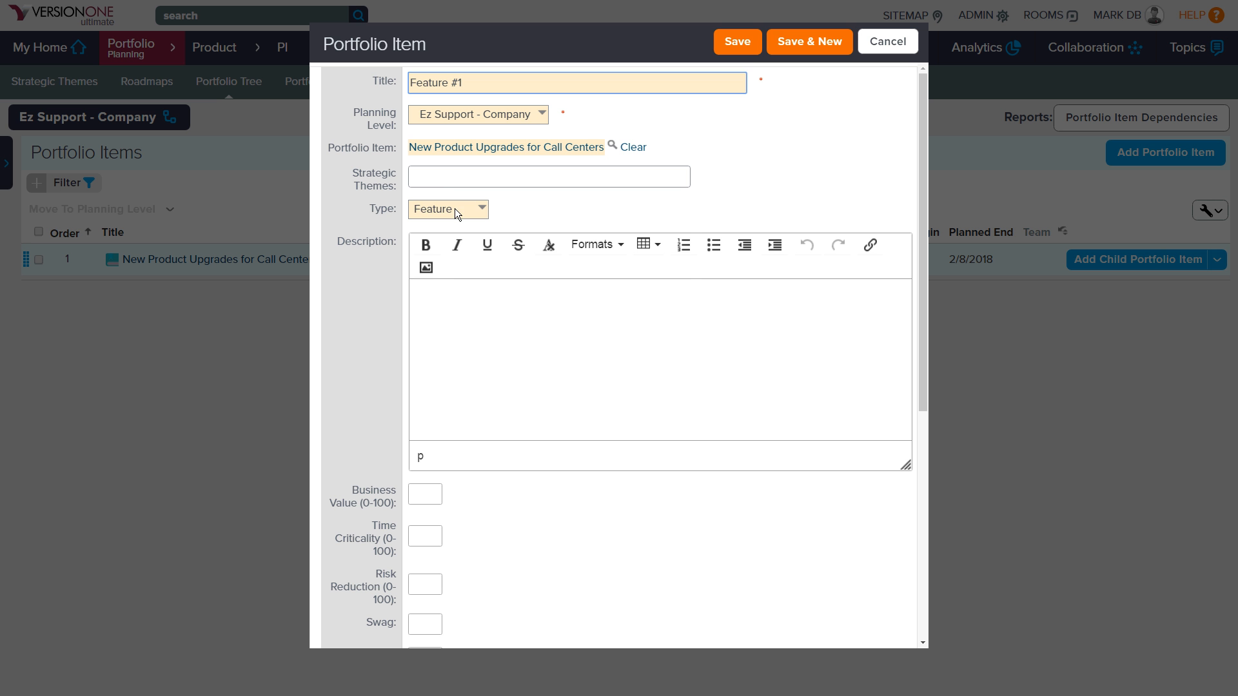
{"action": "left_click", "coordinate": [441, 183]}
{"action": "left_click", "coordinate": [493, 246]}
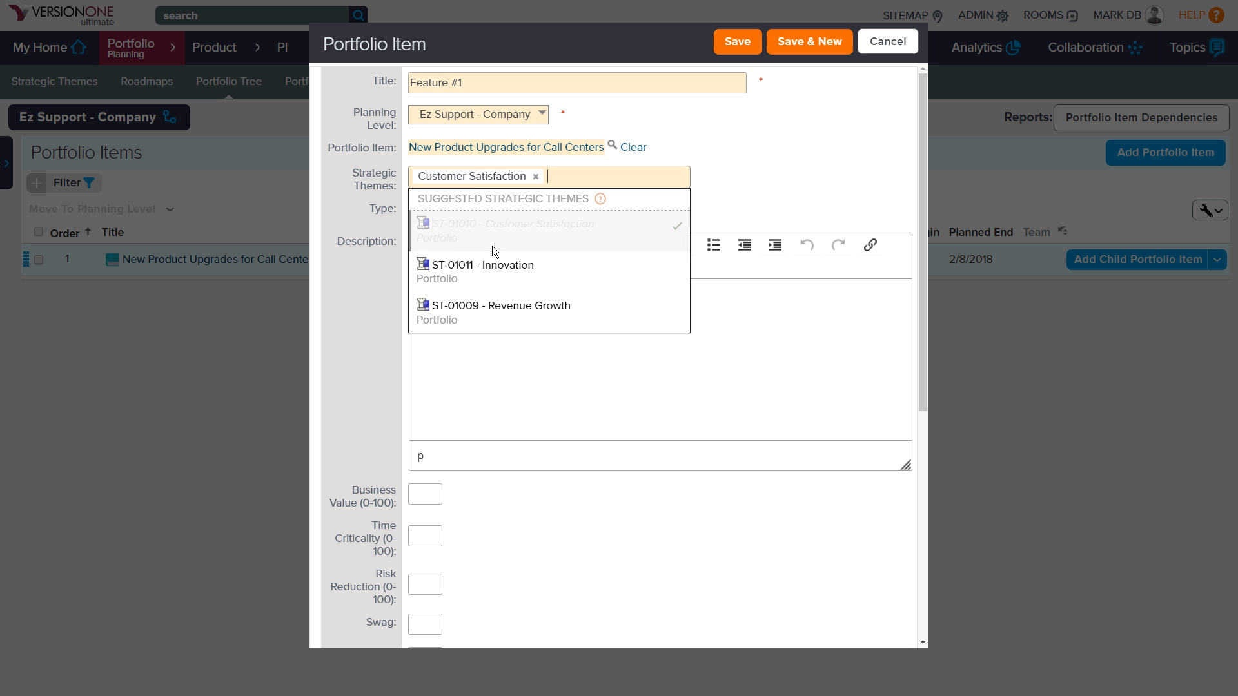
{"action": "left_click", "coordinate": [780, 145]}
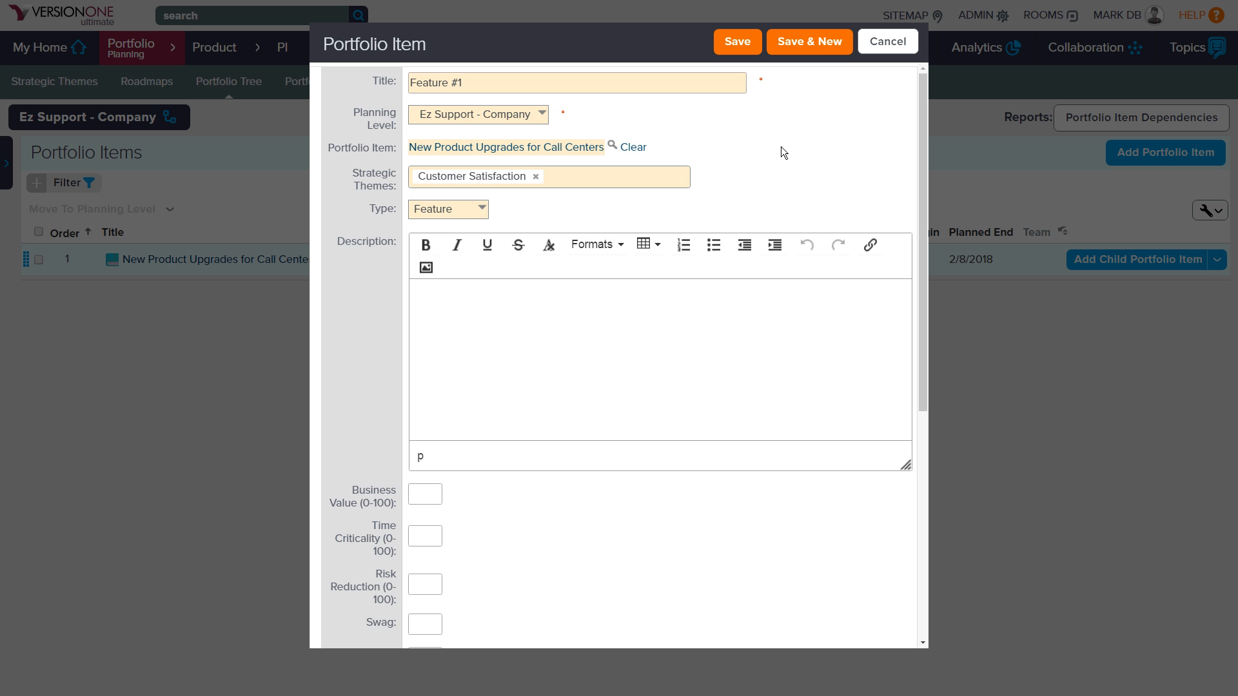
Plan Feature #1 from 2/6/2017 to 4/6/2017 and save it, continuing with another new child item
{"action": "scroll", "coordinate": [605, 333], "scroll_direction": "down", "scroll_amount": 5}
{"action": "scroll", "coordinate": [558, 348], "scroll_direction": "up", "scroll_amount": 4}
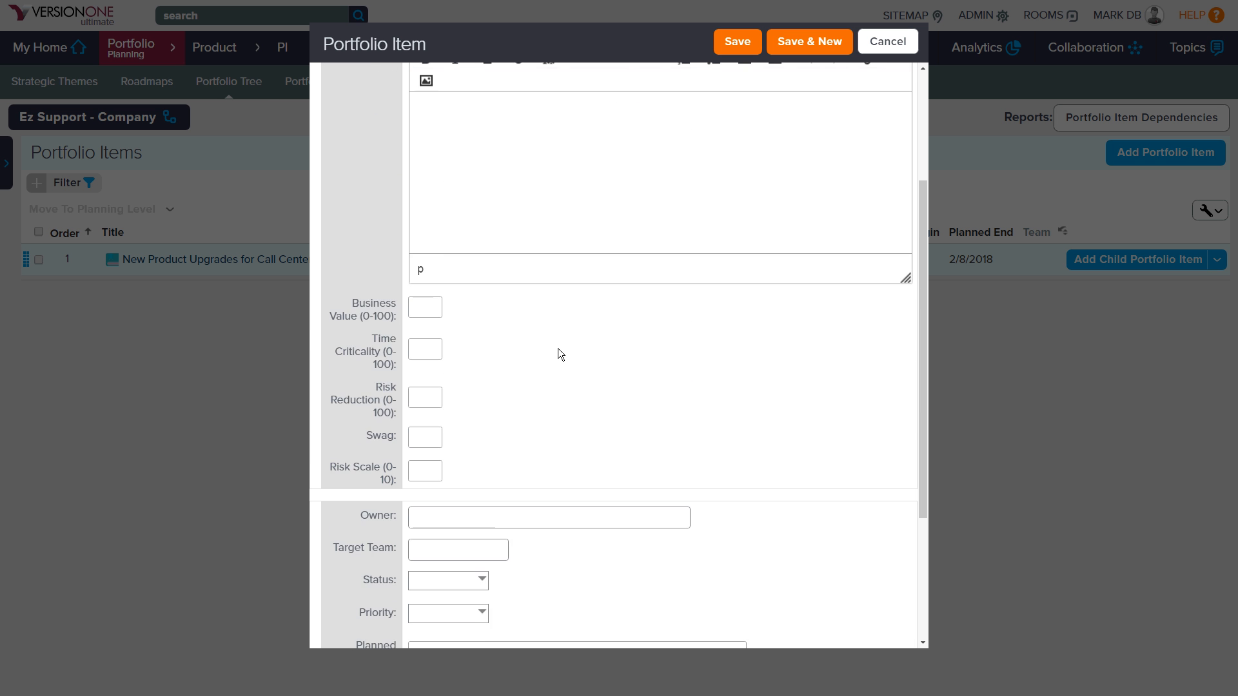
{"action": "scroll", "coordinate": [559, 348], "scroll_direction": "down", "scroll_amount": 5}
{"action": "left_click", "coordinate": [469, 444]}
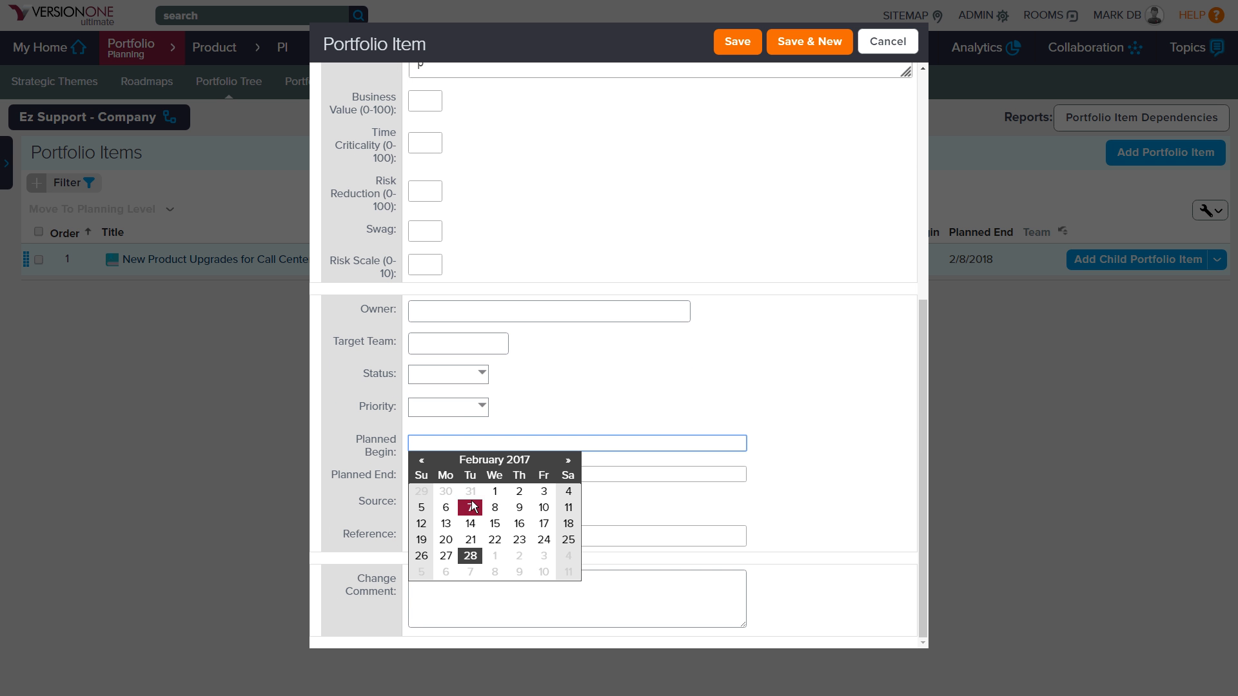
{"action": "left_click", "coordinate": [446, 507]}
{"action": "left_click", "coordinate": [518, 474]}
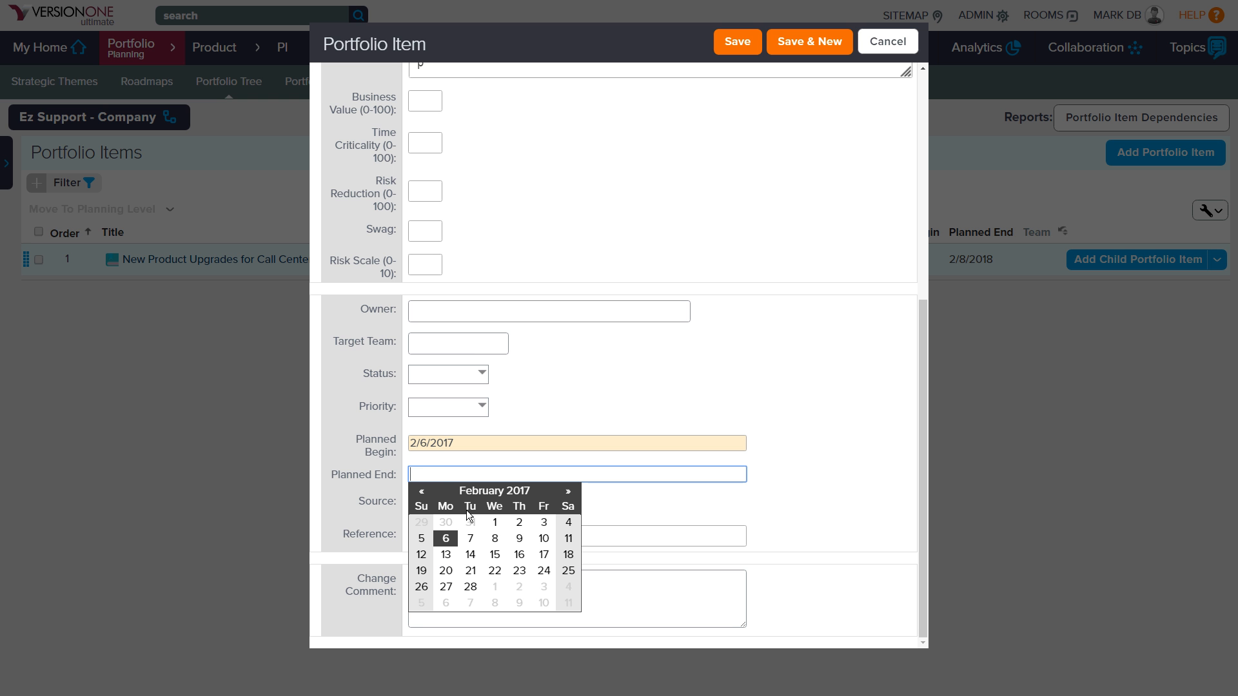
{"action": "left_click", "coordinate": [568, 491]}
{"action": "left_click", "coordinate": [568, 491]}
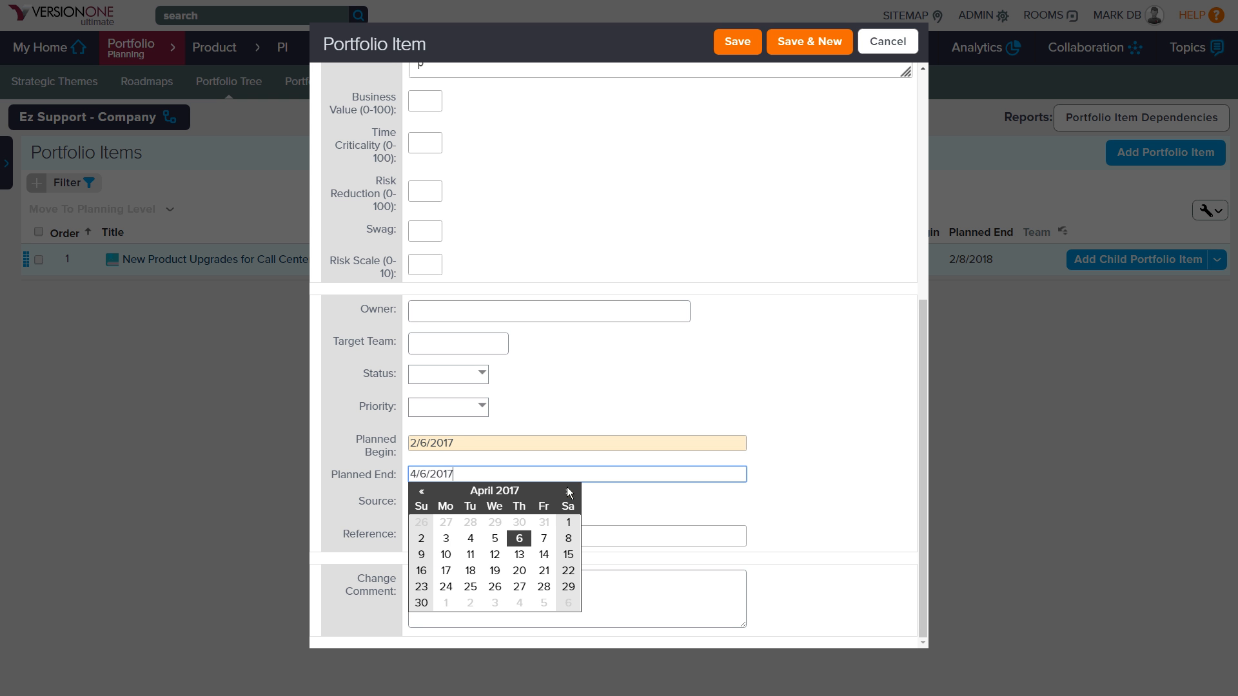
{"action": "left_click", "coordinate": [514, 542]}
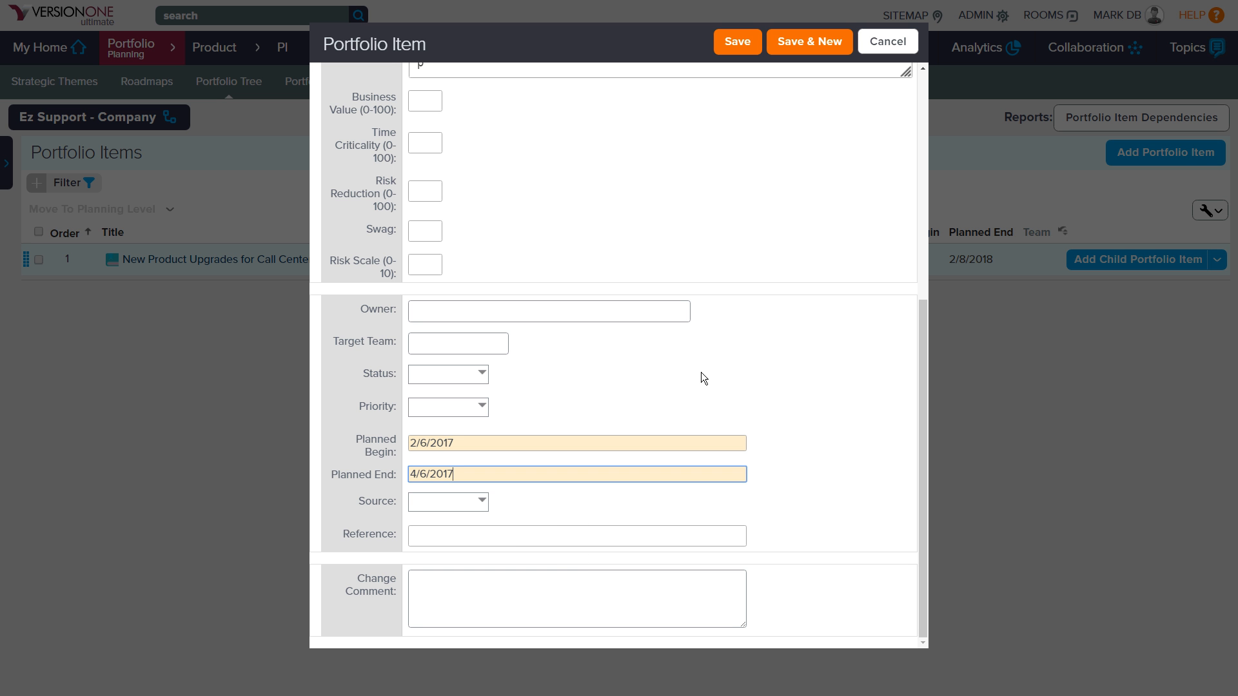
{"action": "scroll", "coordinate": [702, 373], "scroll_direction": "up", "scroll_amount": 6}
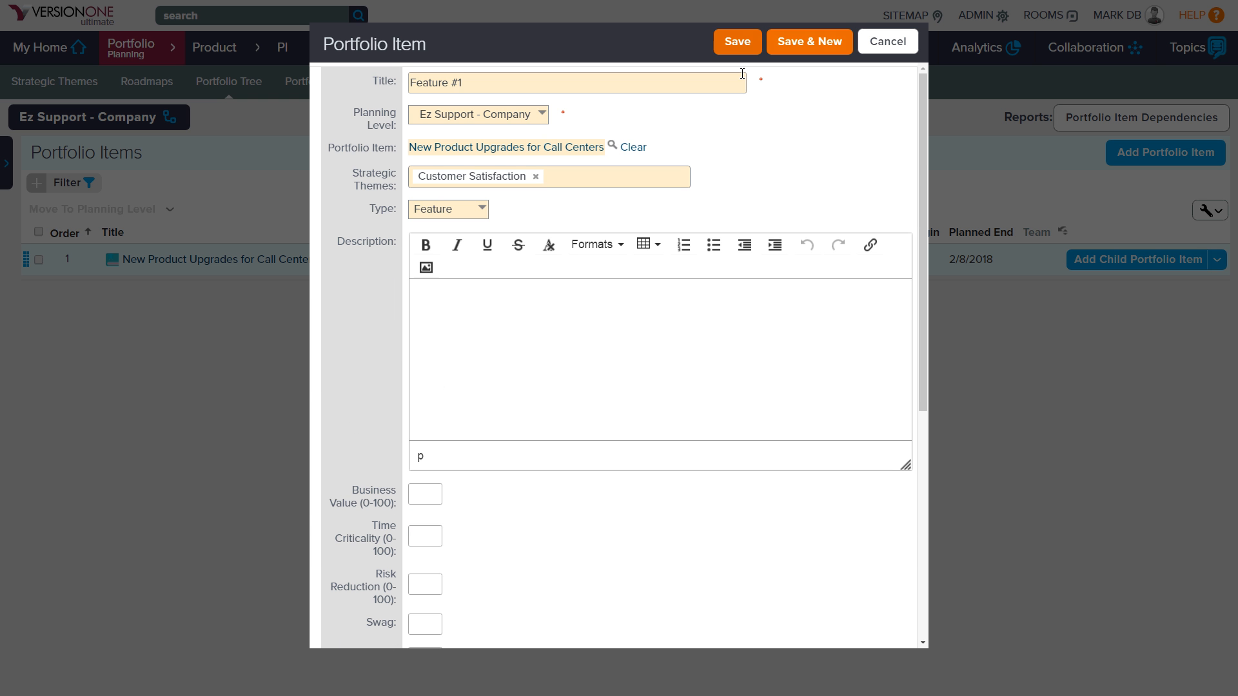
{"action": "left_click", "coordinate": [801, 41]}
Title the new child item "Feature #2" and assign the strategic themes Innovation and Customer Satisfaction
{"action": "type", "text": "Feature #2"}
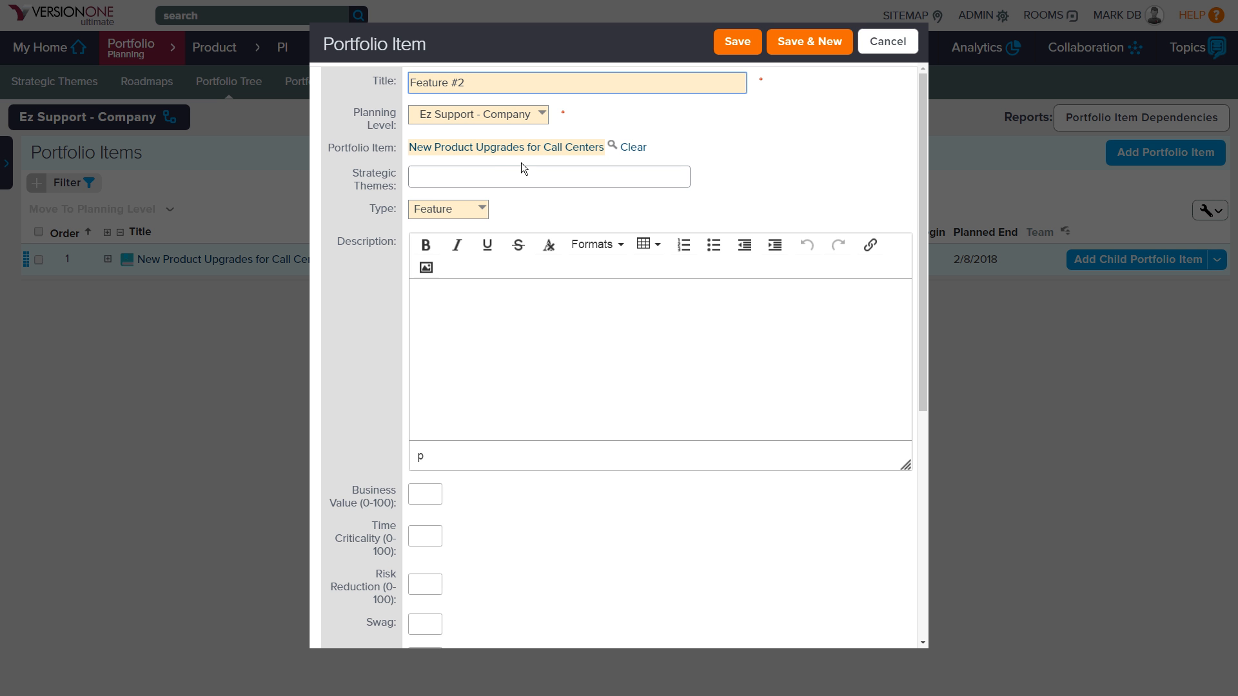
{"action": "left_click", "coordinate": [459, 182]}
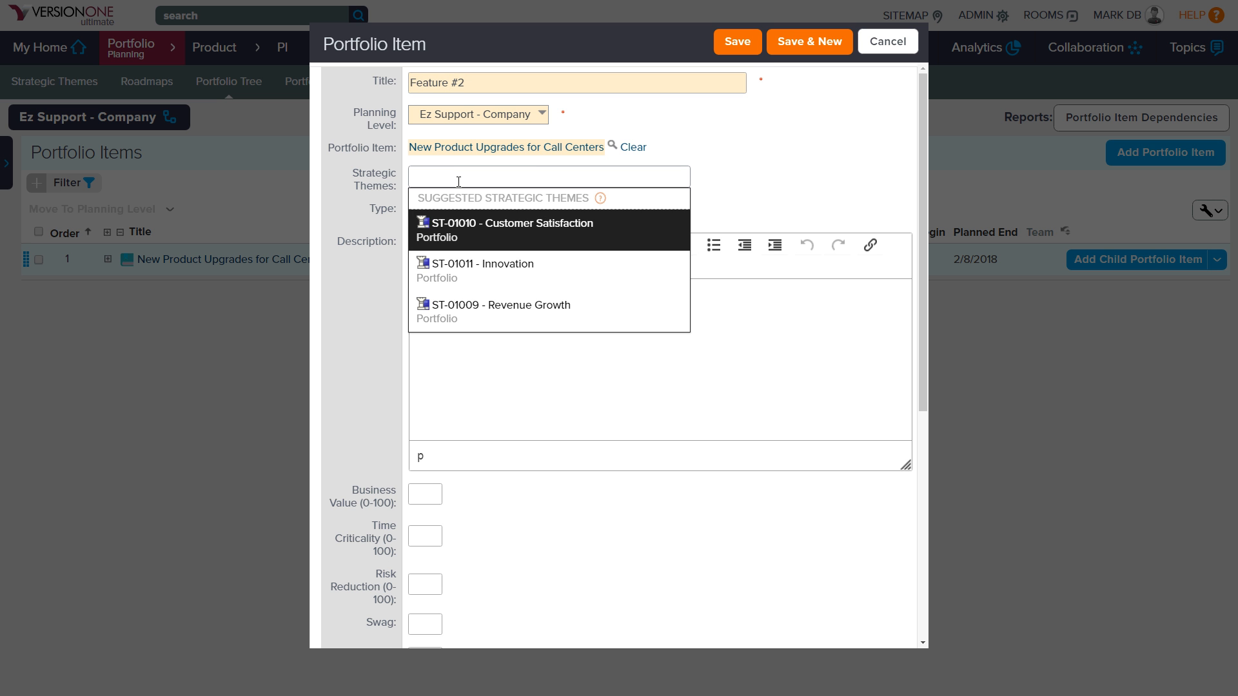
{"action": "left_click", "coordinate": [489, 261]}
{"action": "left_click", "coordinate": [498, 222]}
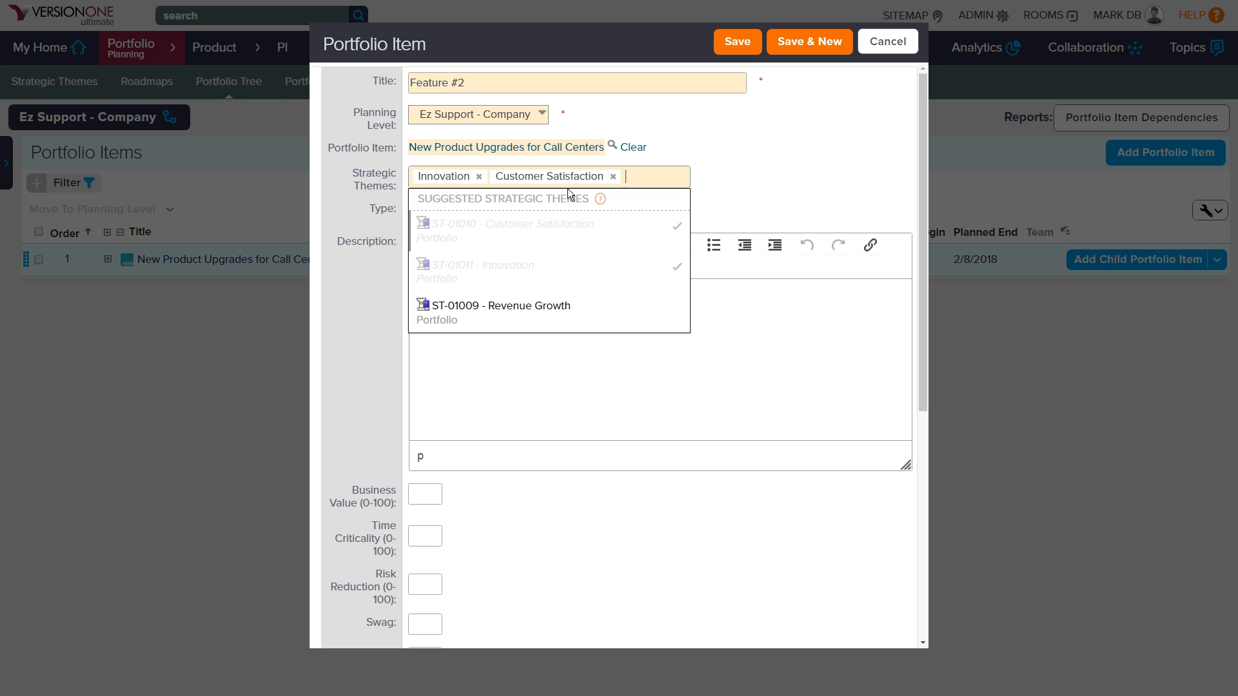
{"action": "left_click", "coordinate": [734, 164]}
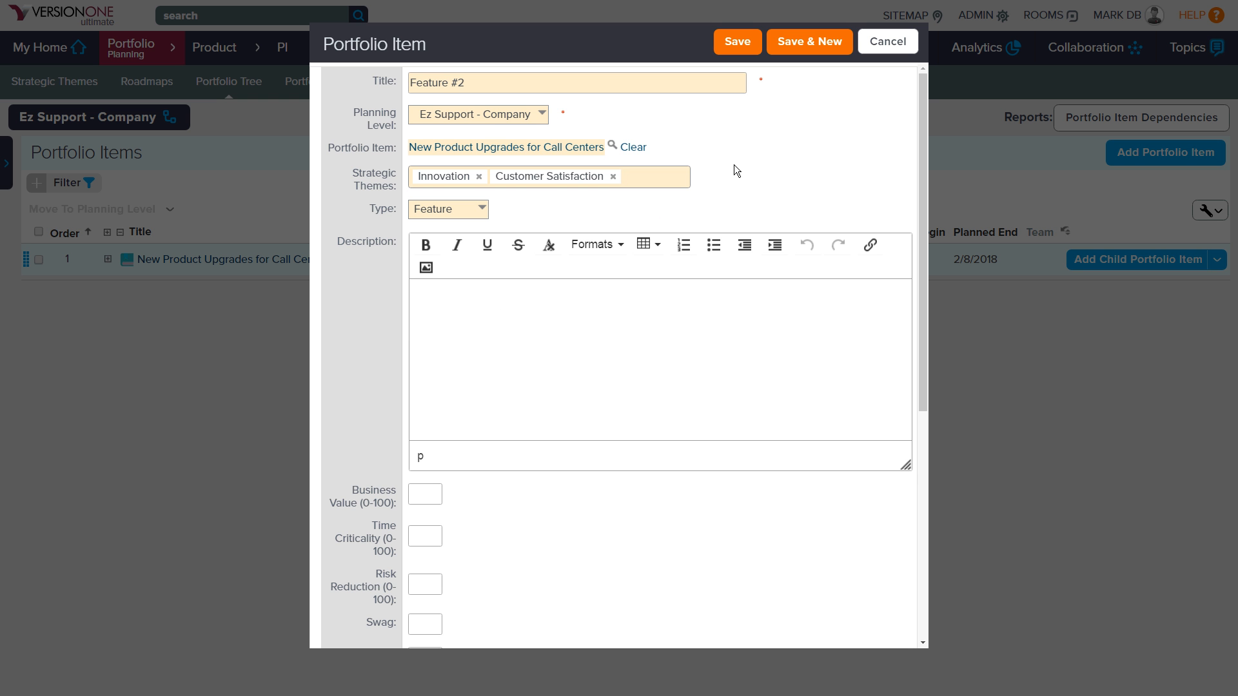
Set Feature #2's Planned Begin to 3/27/2017 and Planned End to 5/25/2017, and save it
{"action": "scroll", "coordinate": [733, 164], "scroll_direction": "down", "scroll_amount": 6}
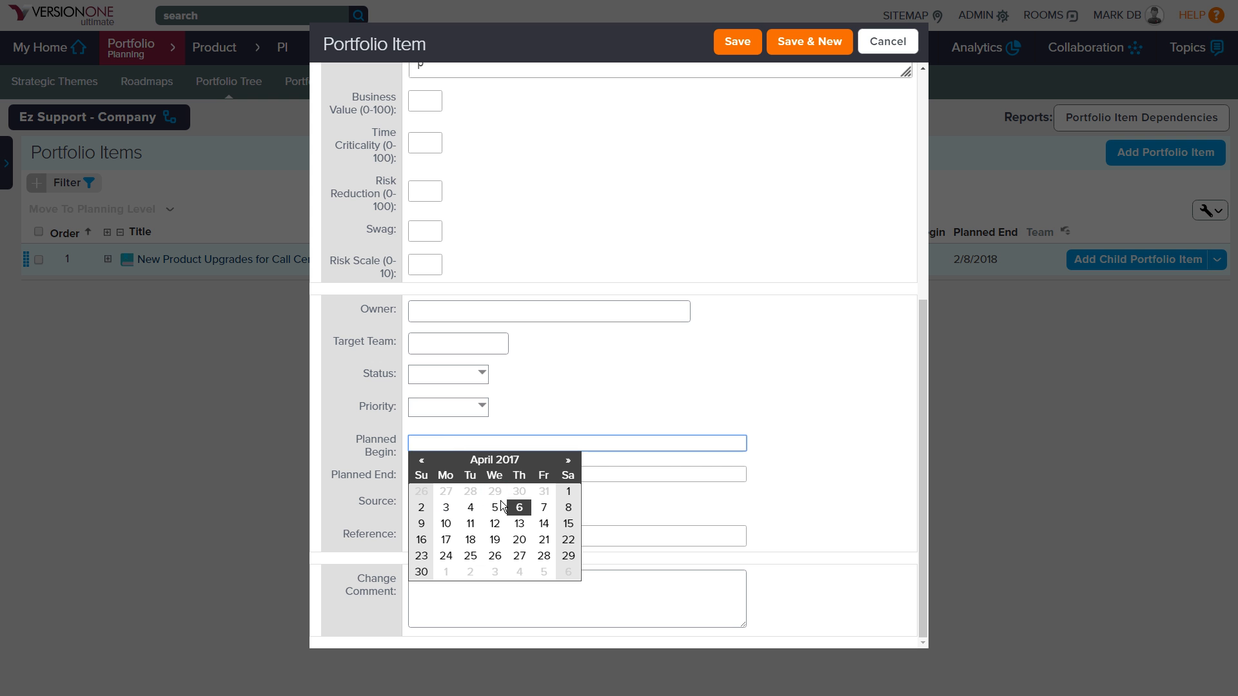
{"action": "left_click", "coordinate": [446, 491]}
{"action": "left_click", "coordinate": [450, 482]}
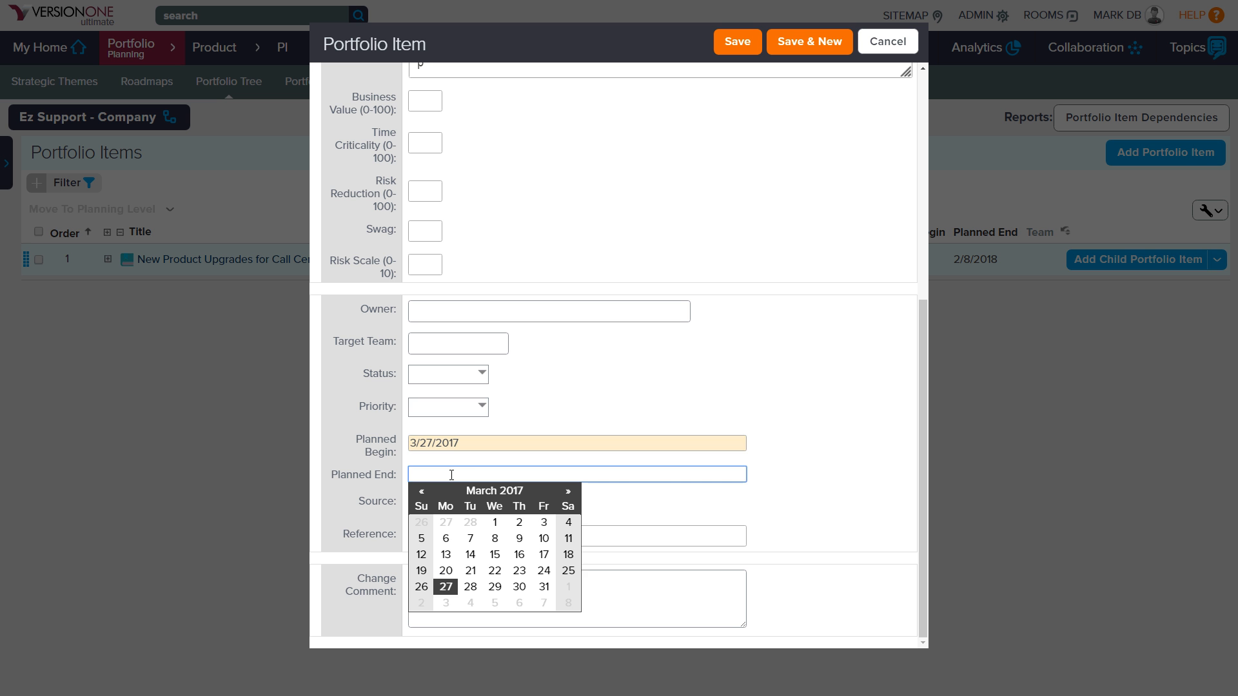
{"action": "left_click", "coordinate": [568, 492]}
{"action": "left_click", "coordinate": [568, 491]}
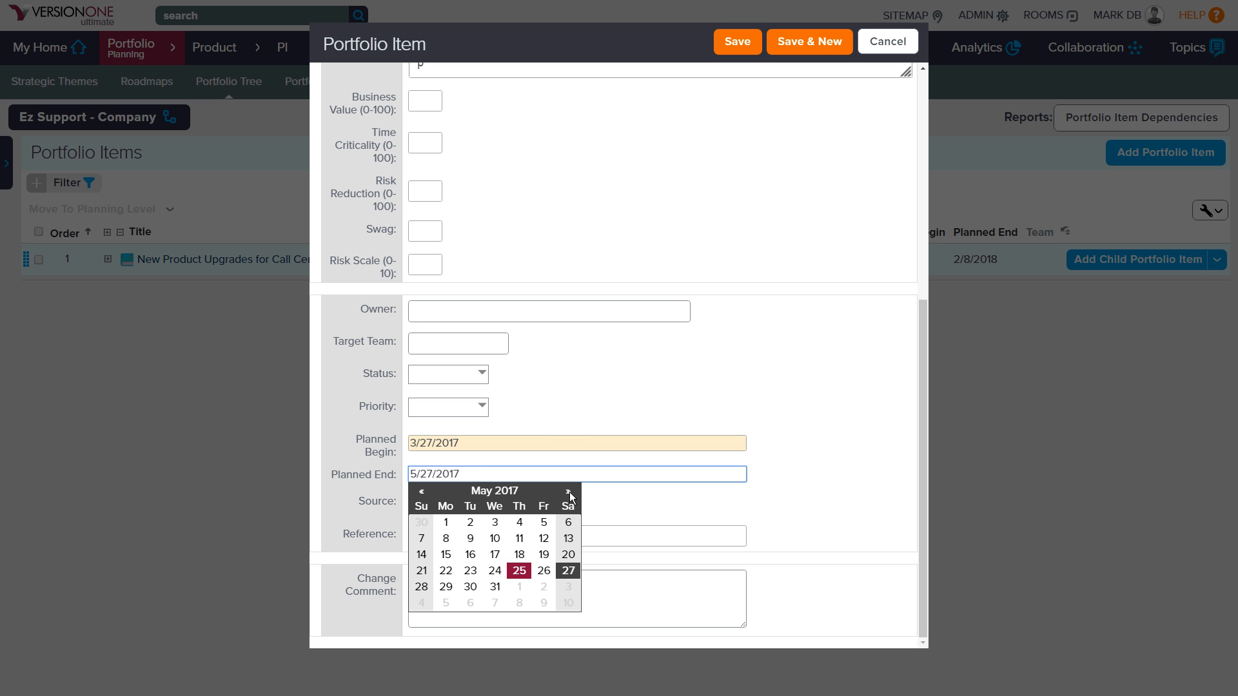
{"action": "left_click", "coordinate": [528, 573]}
{"action": "left_click", "coordinate": [735, 40]}
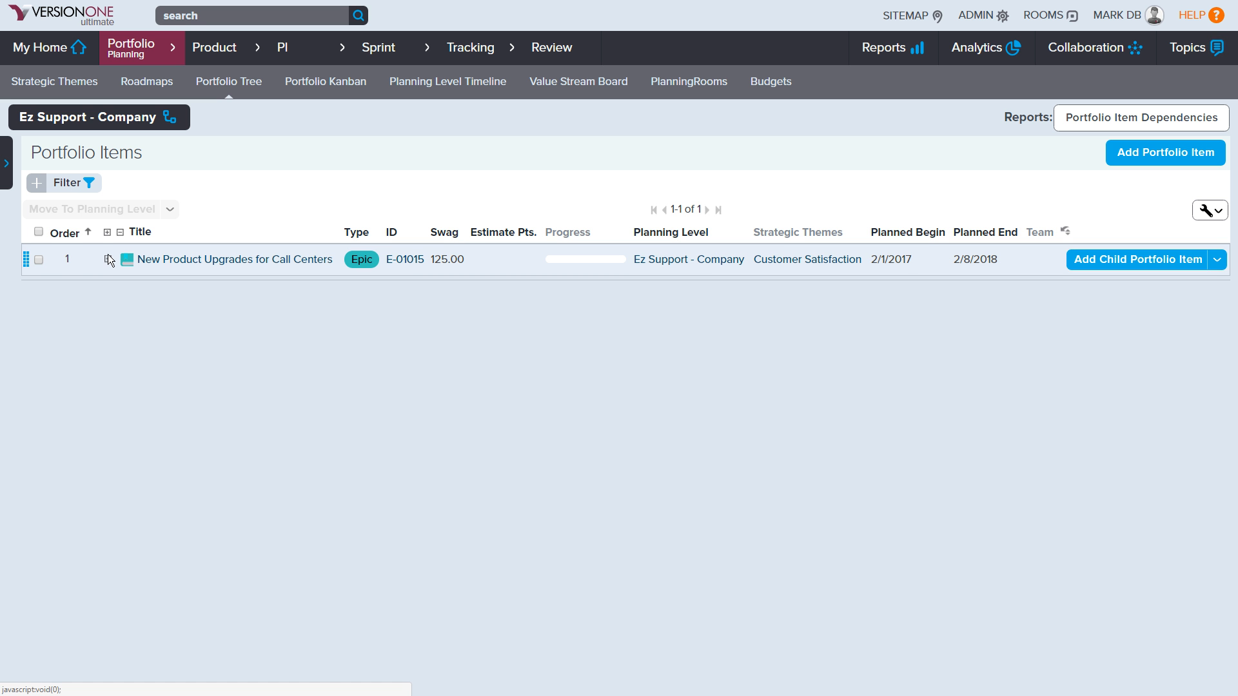
Expand the epic's child features and review the epic's details, including its Cost of Delay, Swag and WSJF
{"action": "left_click", "coordinate": [107, 259]}
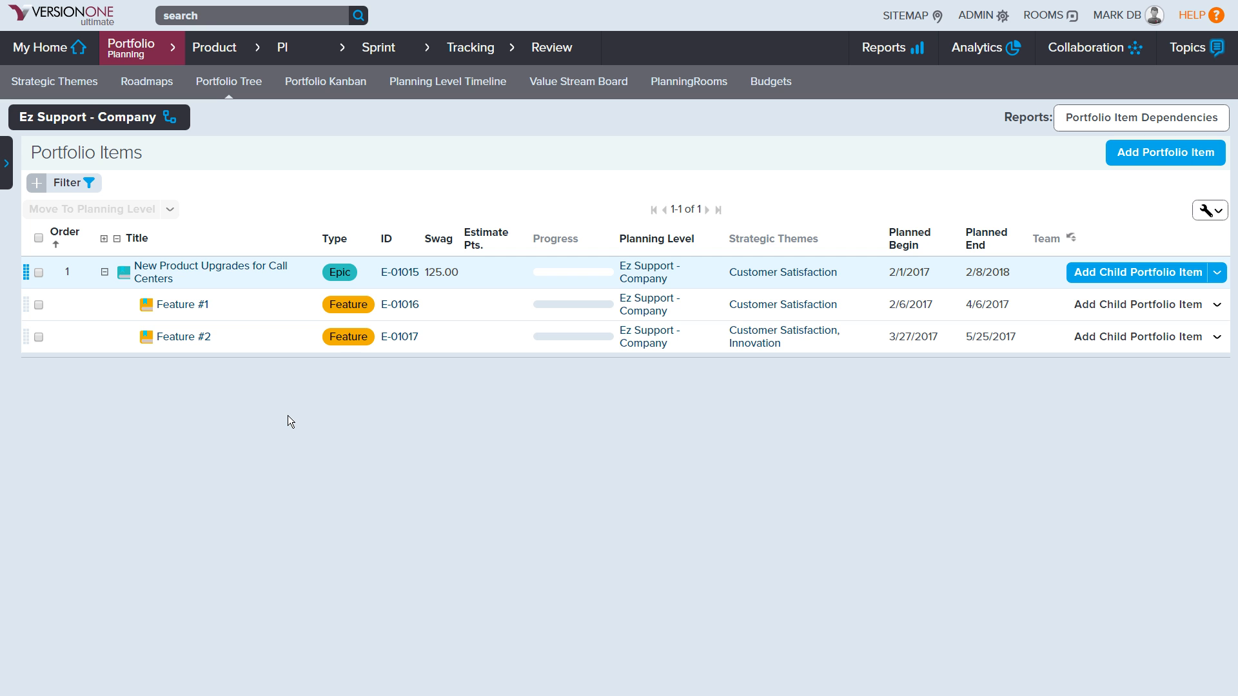
{"action": "left_click", "coordinate": [223, 274]}
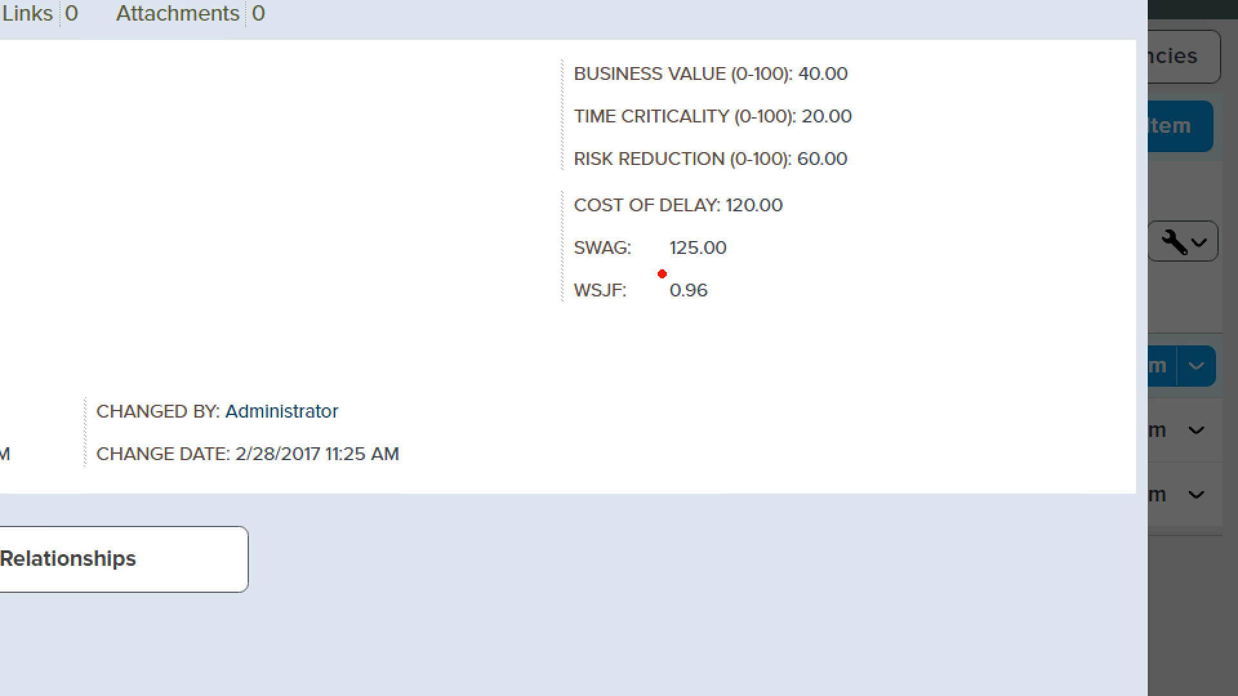
{"action": "mouse_move", "coordinate": [651, 269]}
{"action": "left_mouse_down"}
{"action": "mouse_move", "coordinate": [804, 248]}
{"action": "mouse_move", "coordinate": [599, 274]}
{"action": "left_mouse_up"}
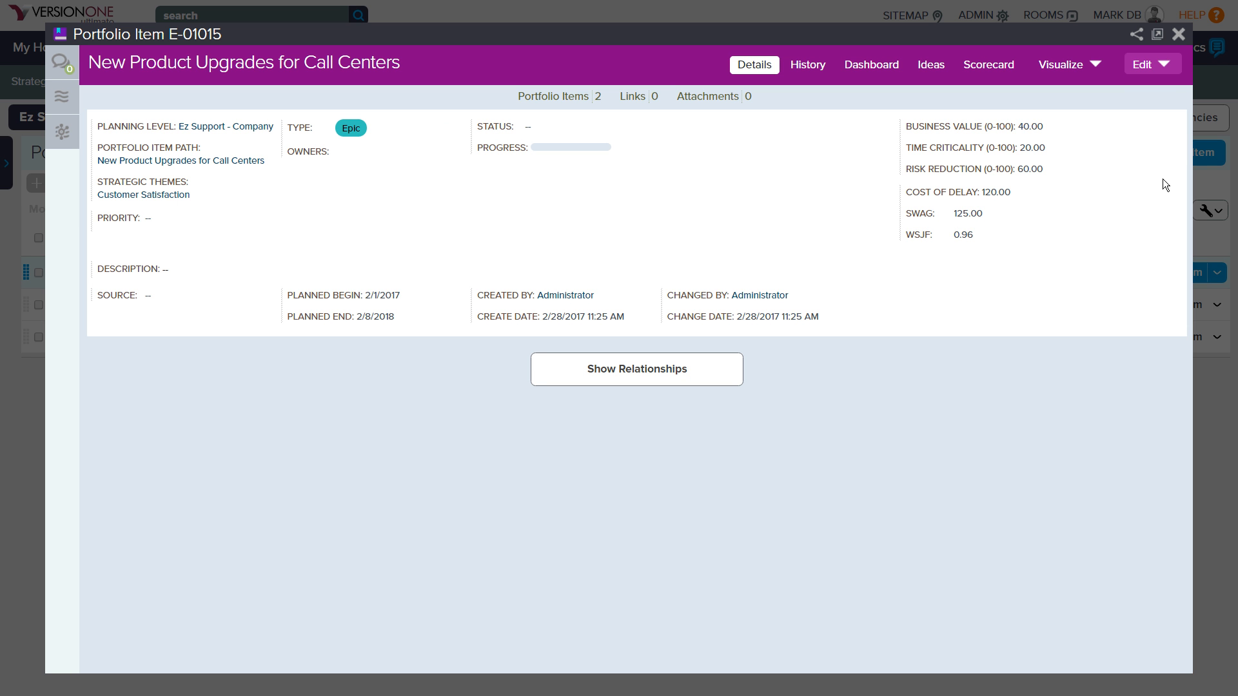
{"action": "left_click", "coordinate": [1178, 35]}
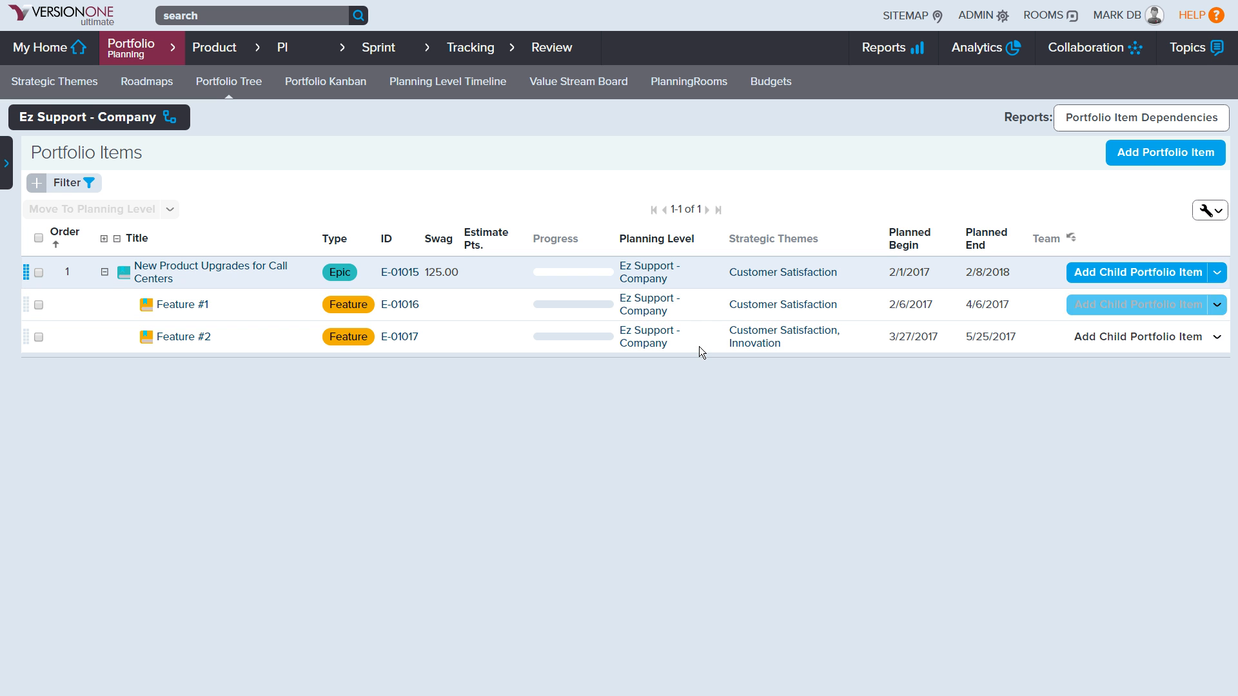
Add a child story titled "Story1" to Feature #1 with an estimate of 5 points and team Apples, and save it
{"action": "left_click", "coordinate": [1220, 306]}
{"action": "key", "text": "Down"}
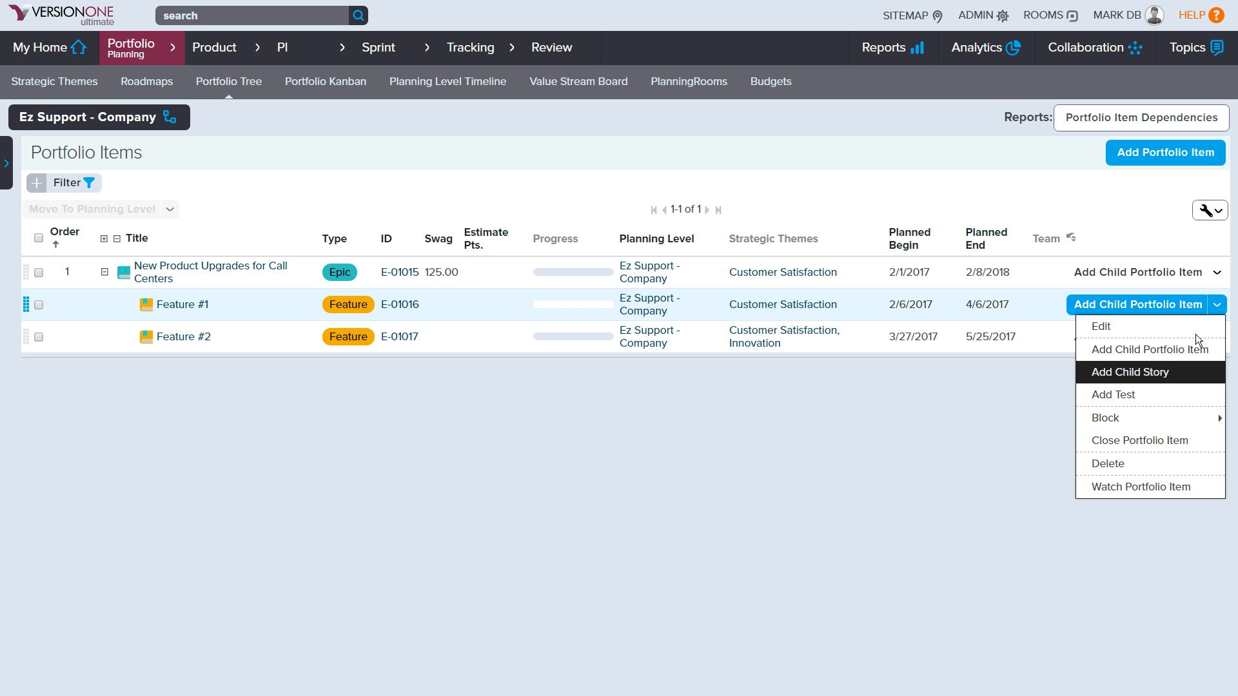
{"action": "left_click", "coordinate": [1153, 379]}
{"action": "type", "text": "Story1"}
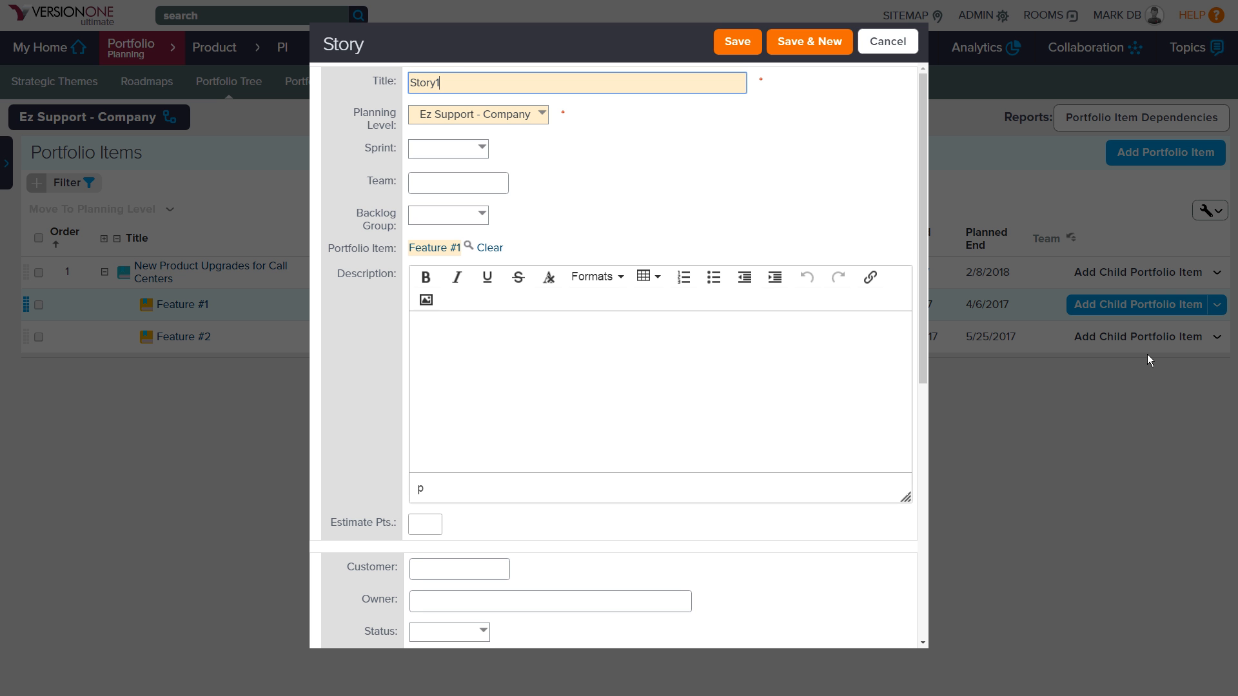
{"action": "left_click", "coordinate": [425, 529]}
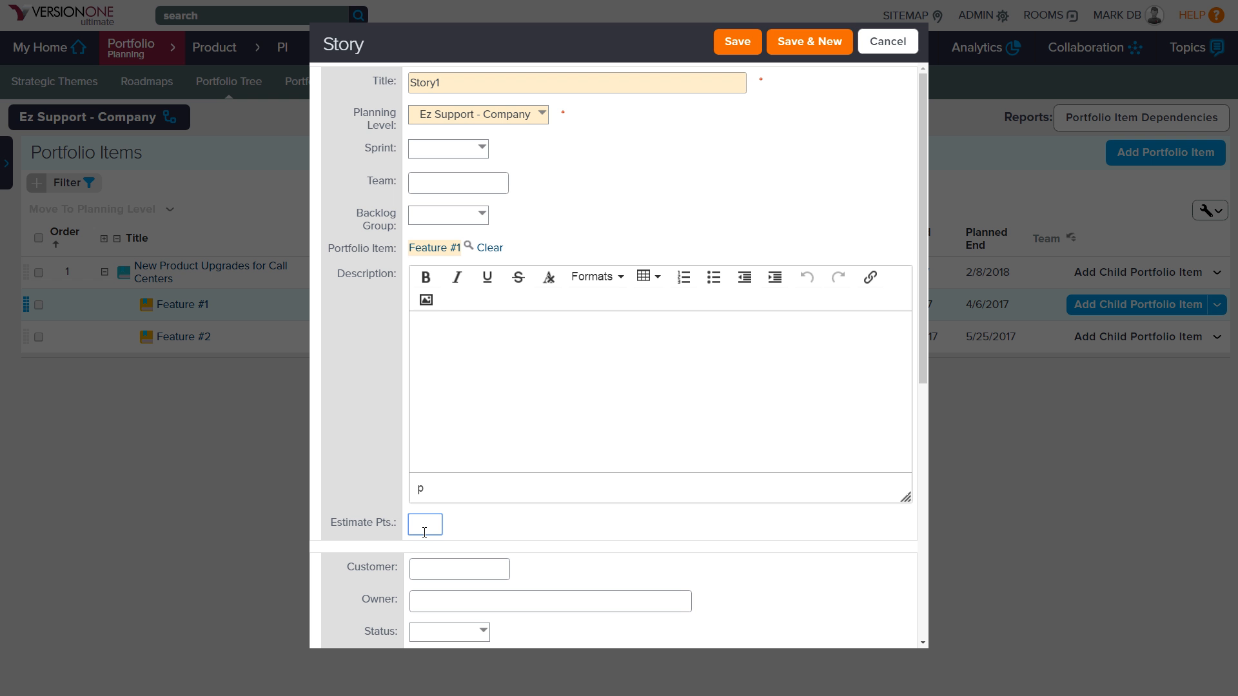
{"action": "type", "text": "5"}
{"action": "left_click", "coordinate": [457, 184]}
{"action": "left_click", "coordinate": [458, 232]}
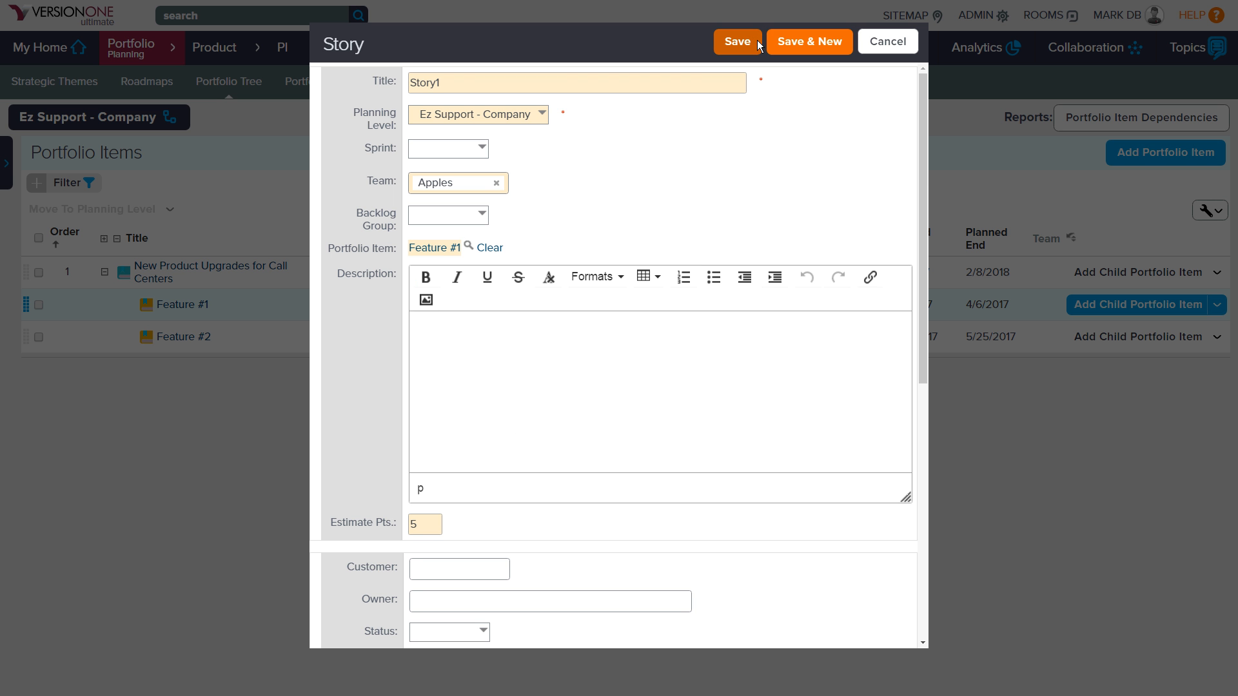
{"action": "left_click", "coordinate": [737, 42]}
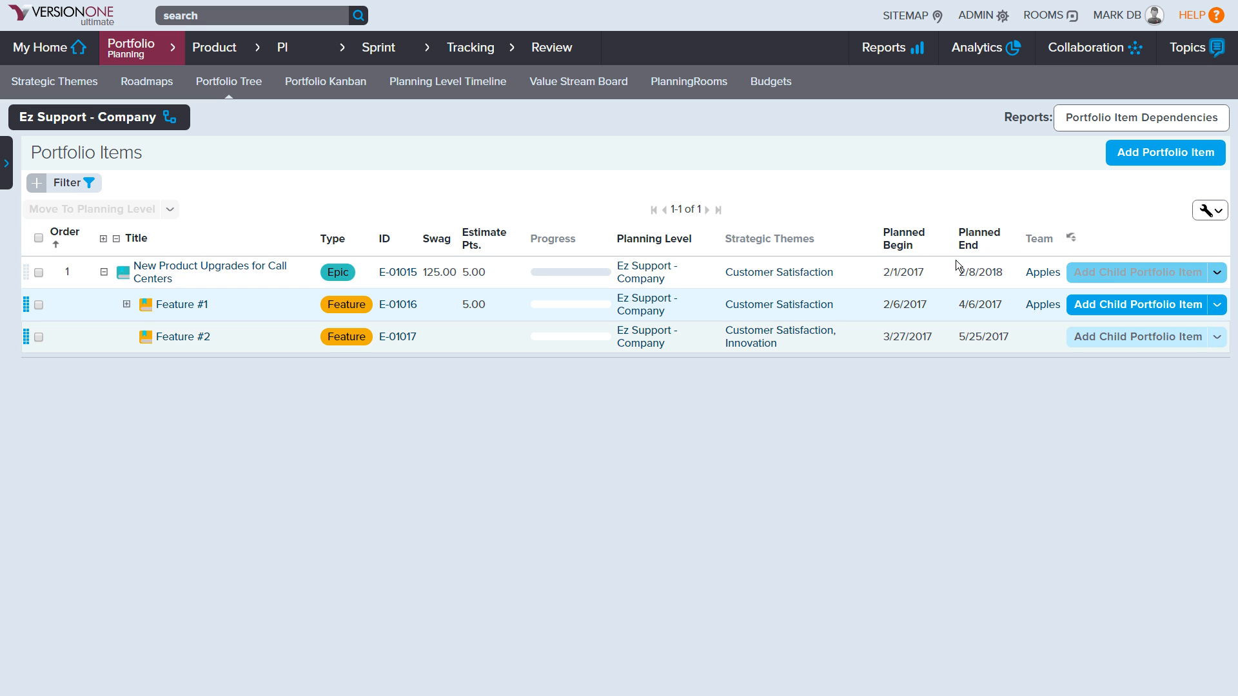
Expand Feature #1 and add child story "Story 2" with team Bananas and 8 estimate points, saving it and continuing with another new story
{"action": "left_click", "coordinate": [128, 304]}
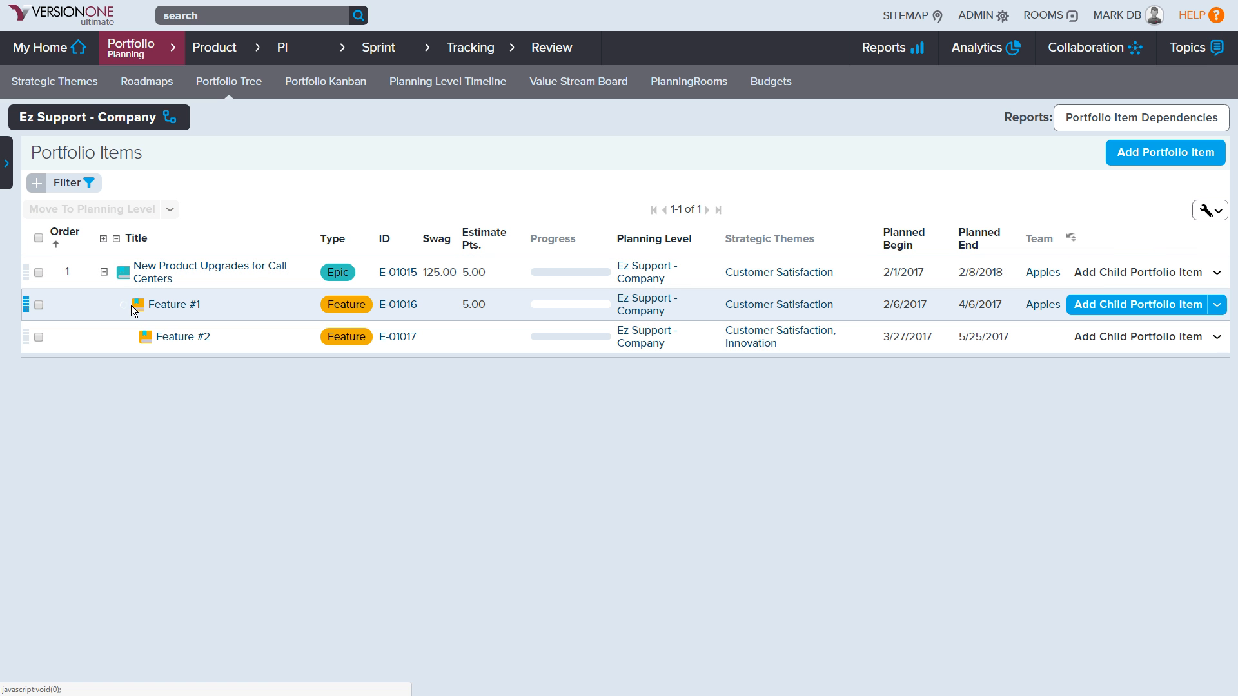
{"action": "left_click", "coordinate": [1217, 307]}
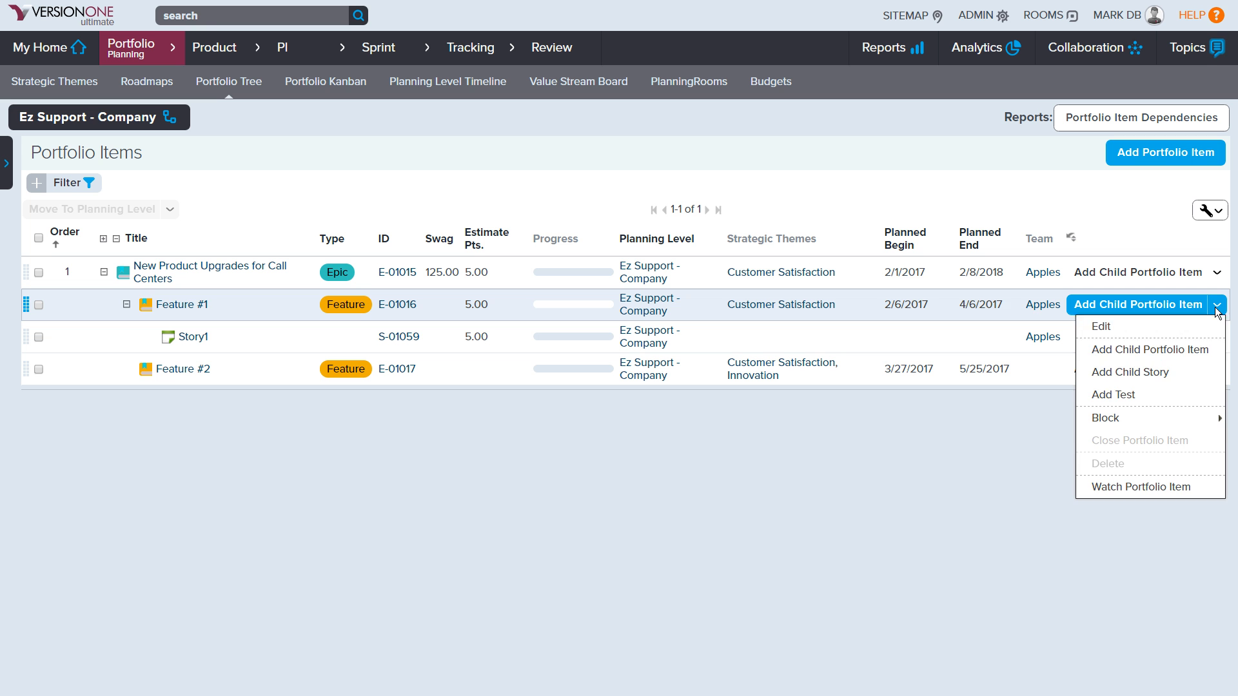
{"action": "left_click", "coordinate": [1129, 363]}
{"action": "type", "text": "Story 2"}
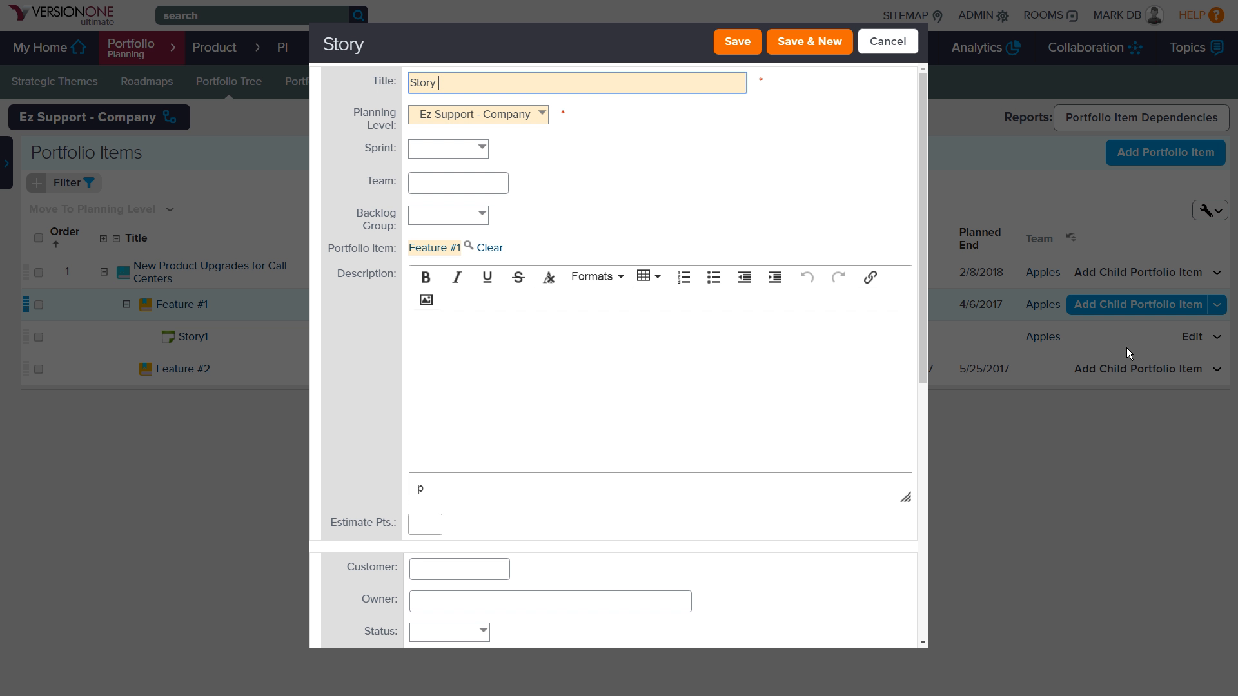
{"action": "left_click", "coordinate": [427, 193]}
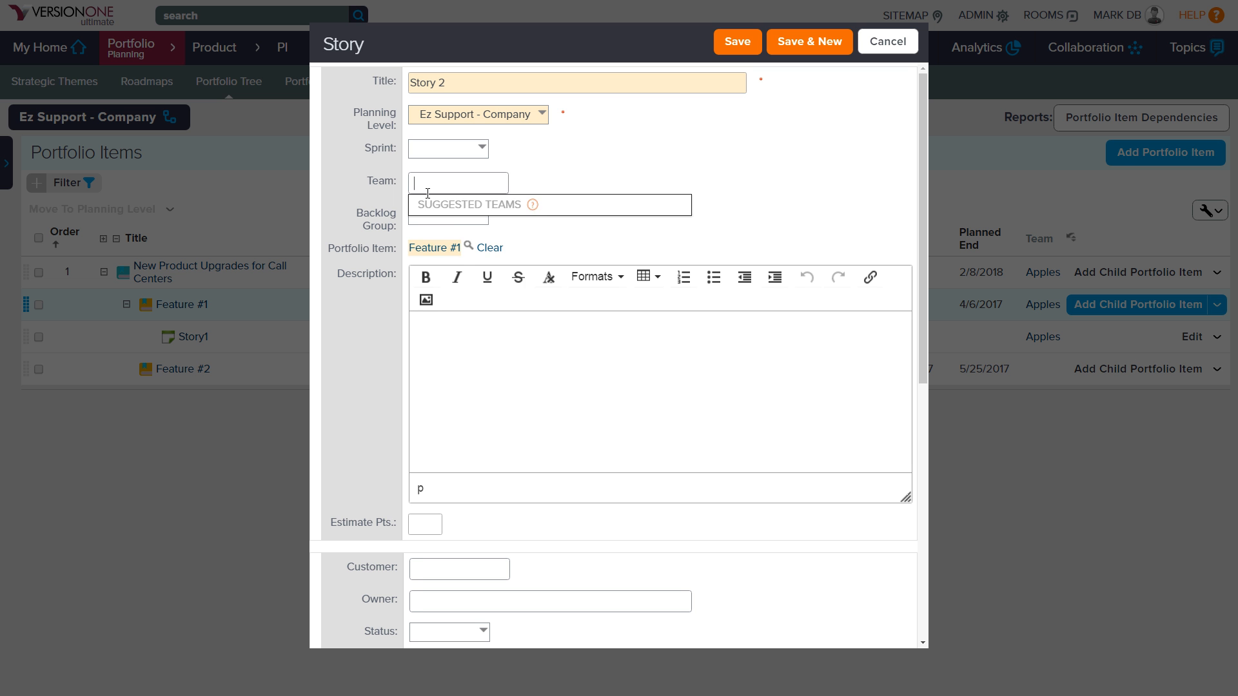
{"action": "left_click", "coordinate": [437, 250]}
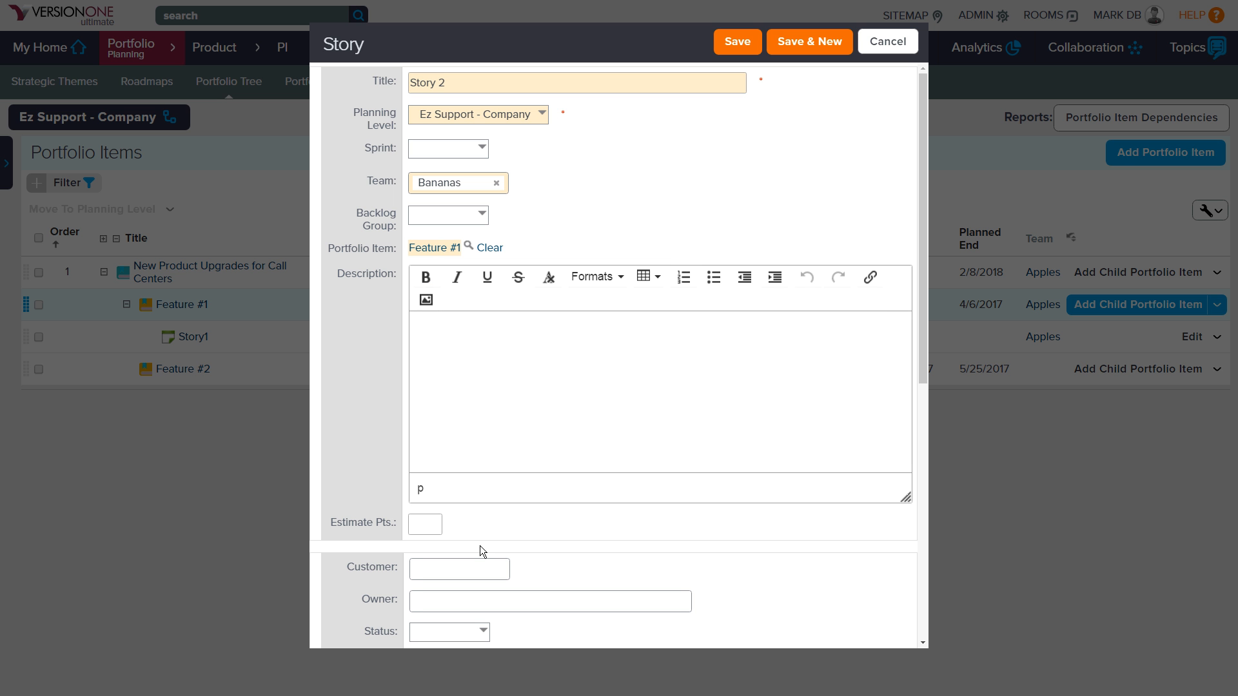
{"action": "left_click", "coordinate": [438, 530]}
{"action": "type", "text": "8"}
{"action": "key", "text": "Return"}
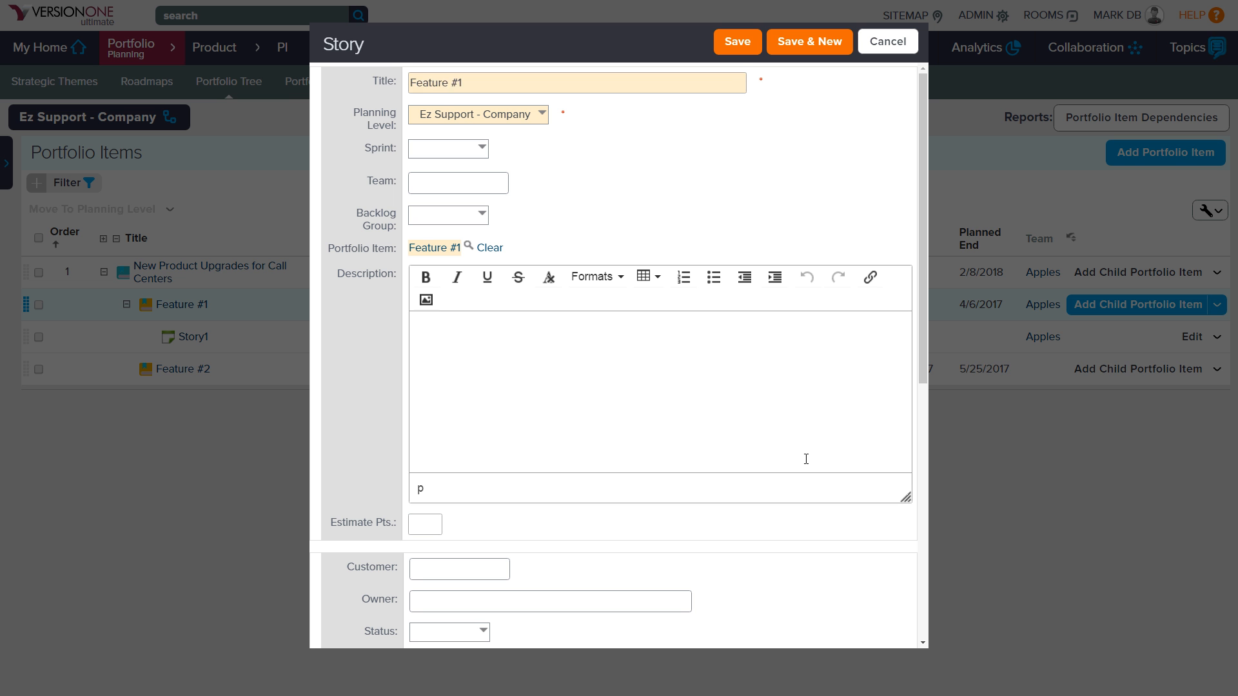
Title the new story "Story 3", assign team Cherries, estimate it at 13 points and save it
{"action": "type", "text": "Story 3"}
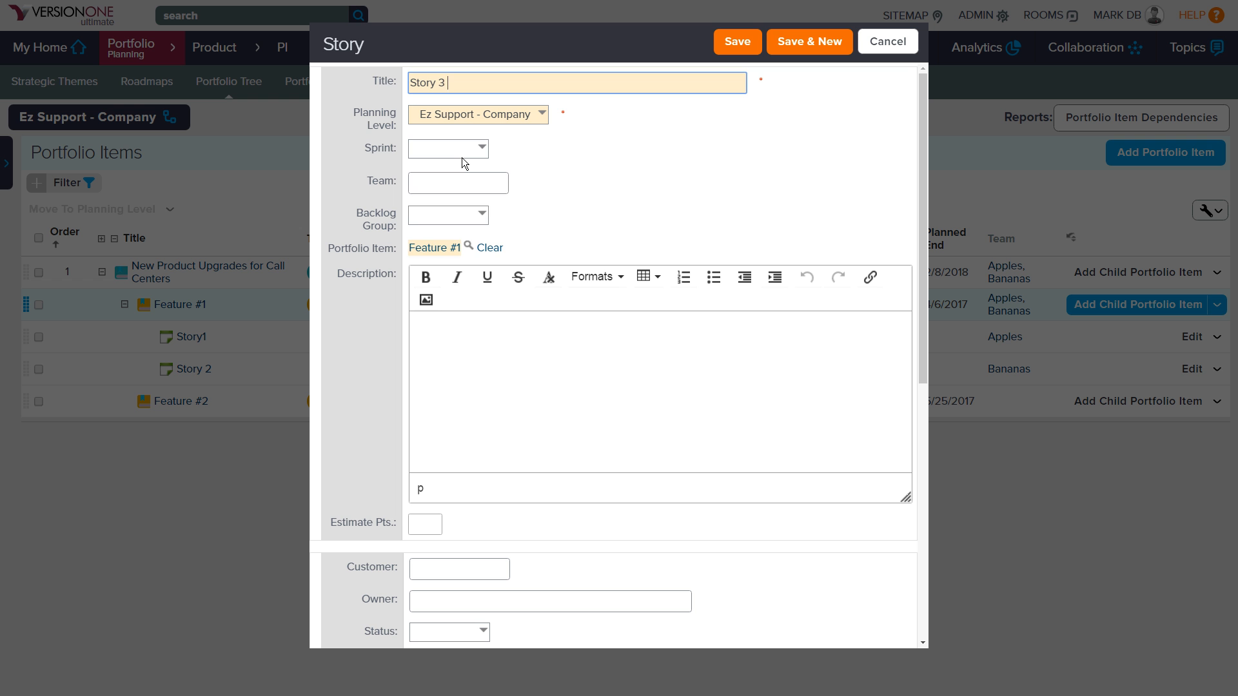
{"action": "left_click", "coordinate": [458, 183]}
{"action": "left_click", "coordinate": [456, 286]}
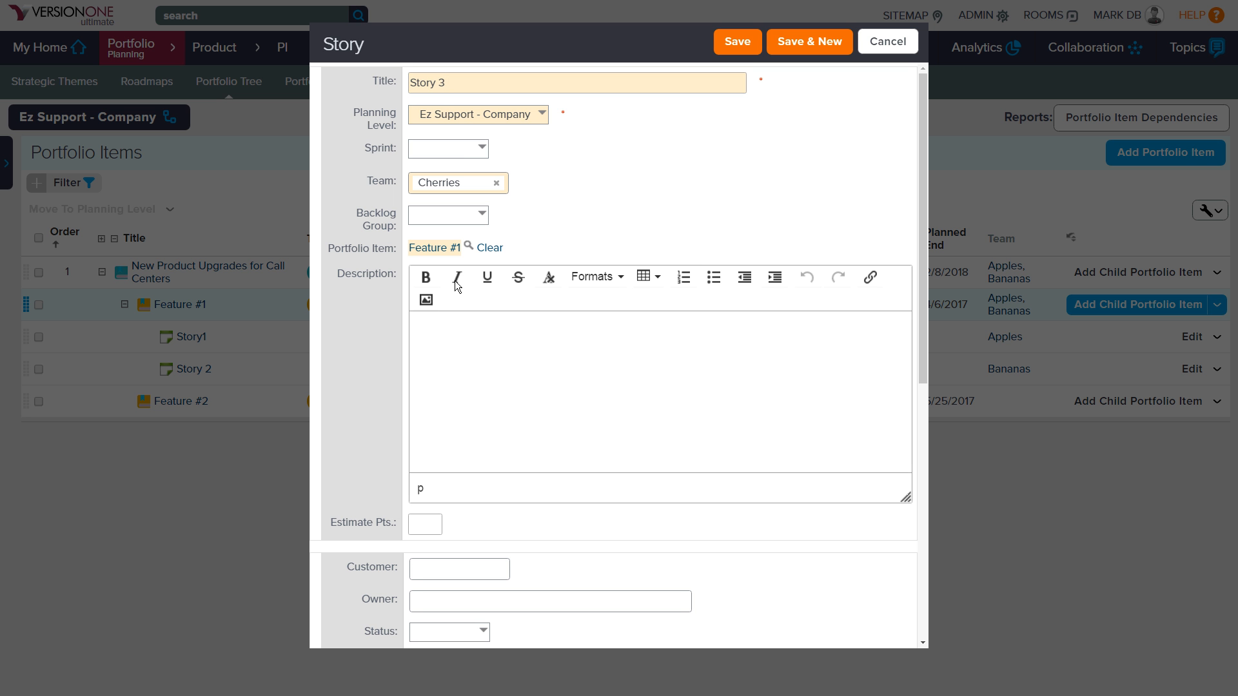
{"action": "left_click", "coordinate": [433, 524]}
{"action": "left_click", "coordinate": [744, 44]}
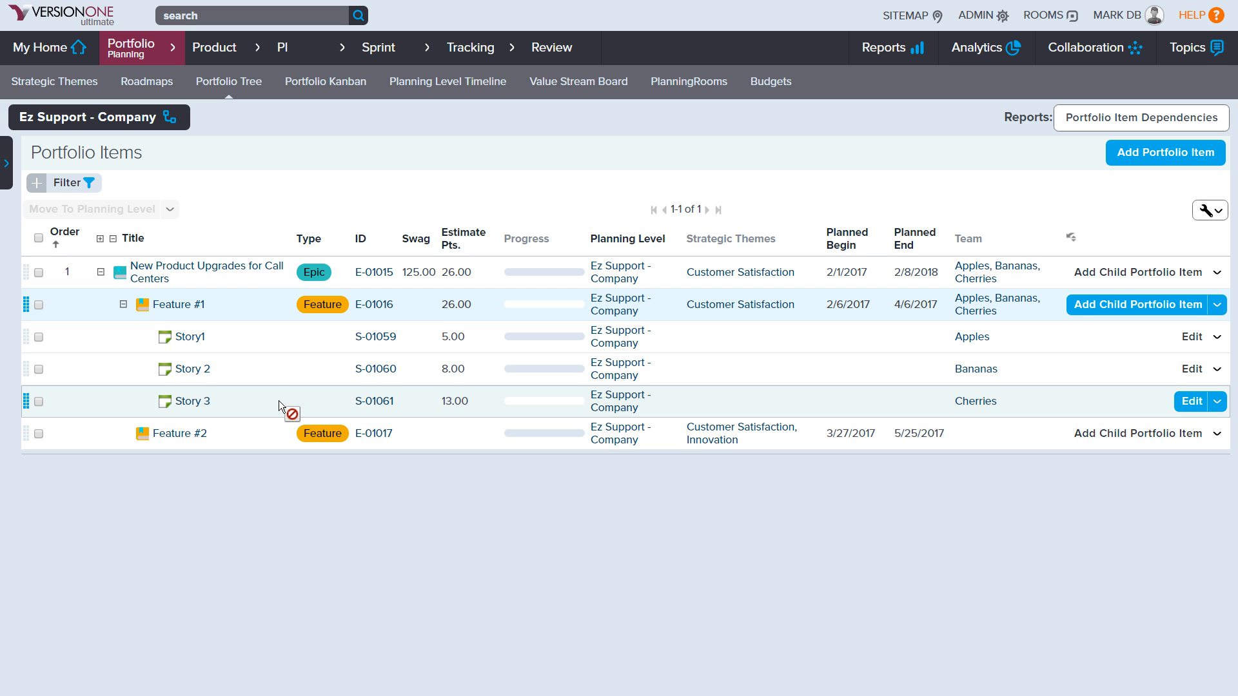
Move Story 3 from Feature #1 to Feature #2 and expand Feature #2's children
{"action": "left_click_drag", "start_coordinate": [278, 400], "coordinate": [265, 432]}
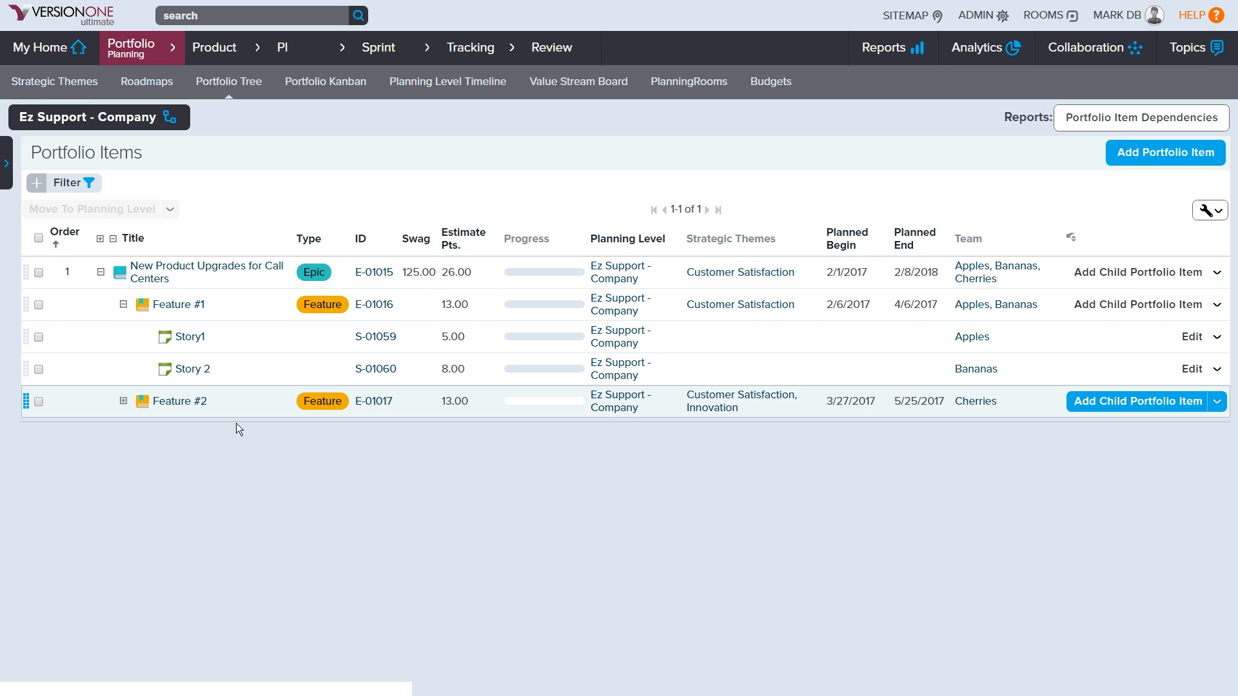
{"action": "left_click", "coordinate": [123, 401]}
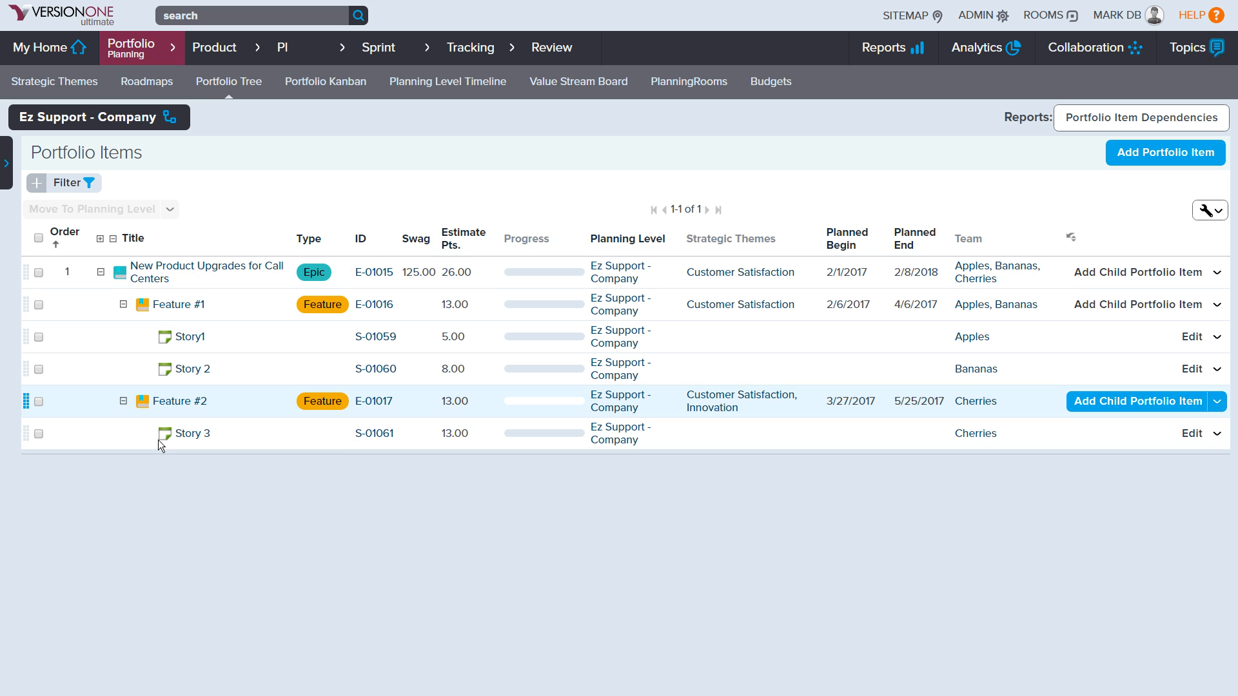
Make the Planning Level column editable and set Feature #1 and Feature #2 to Call Center - ART
{"action": "double_click", "coordinate": [626, 244]}
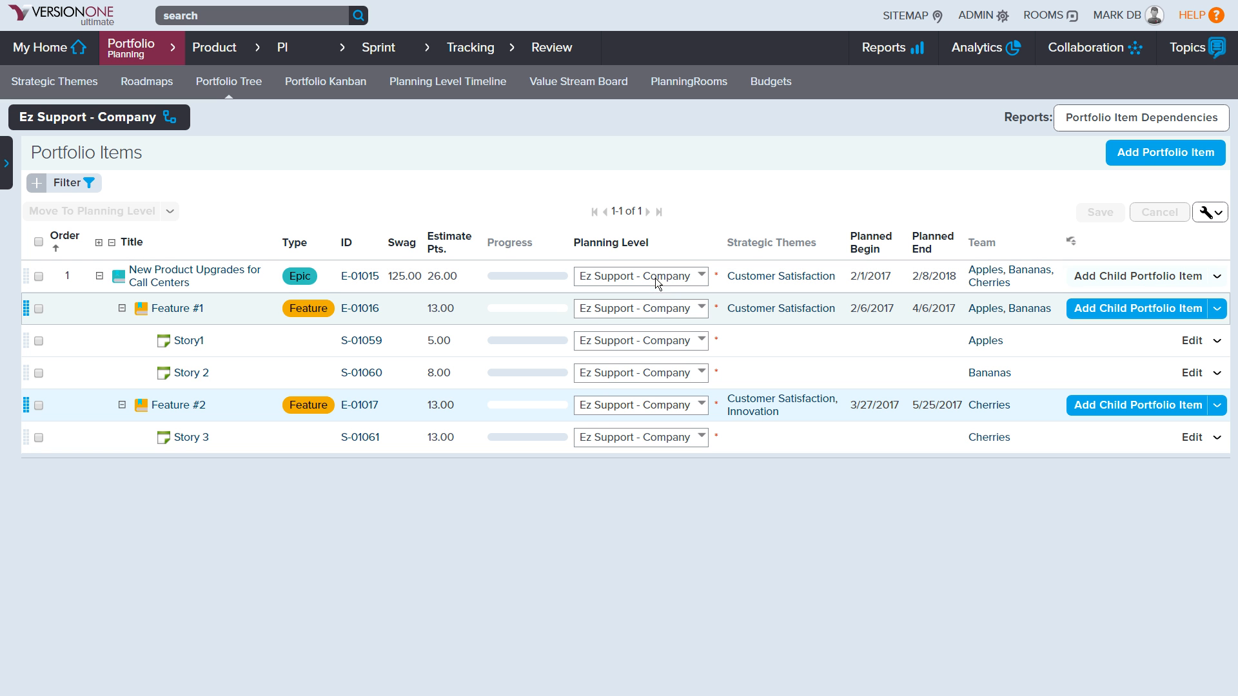
{"action": "left_click", "coordinate": [657, 315]}
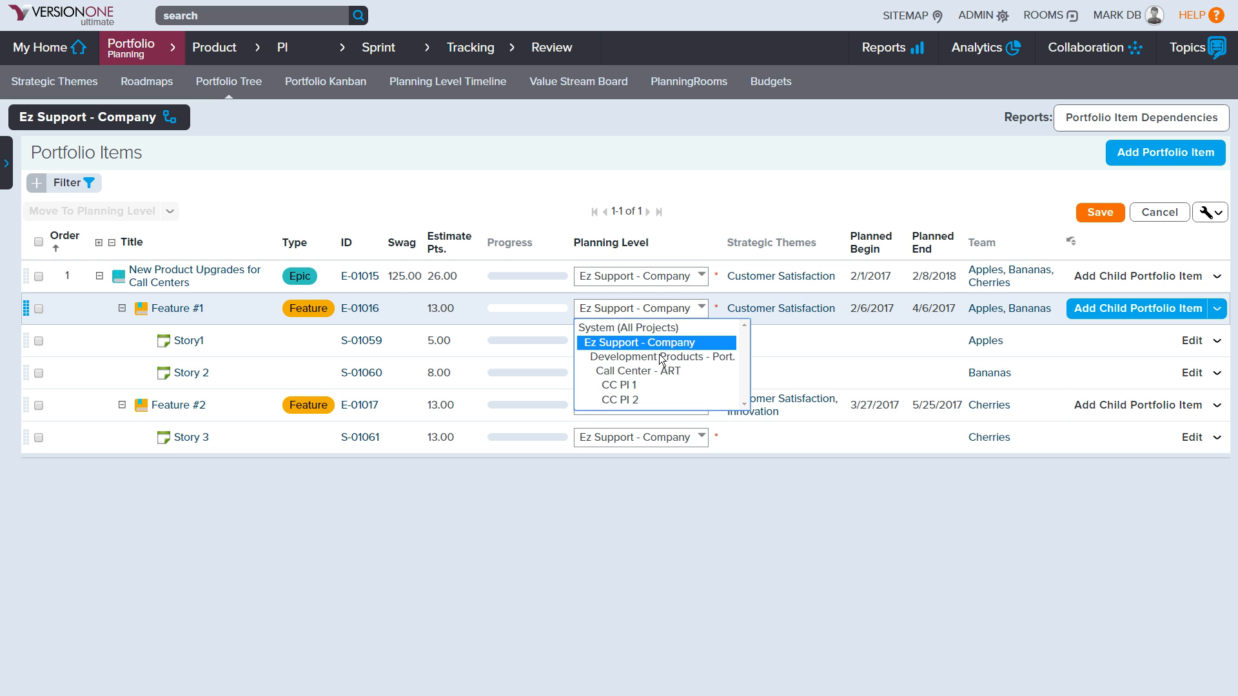
{"action": "left_click", "coordinate": [662, 371]}
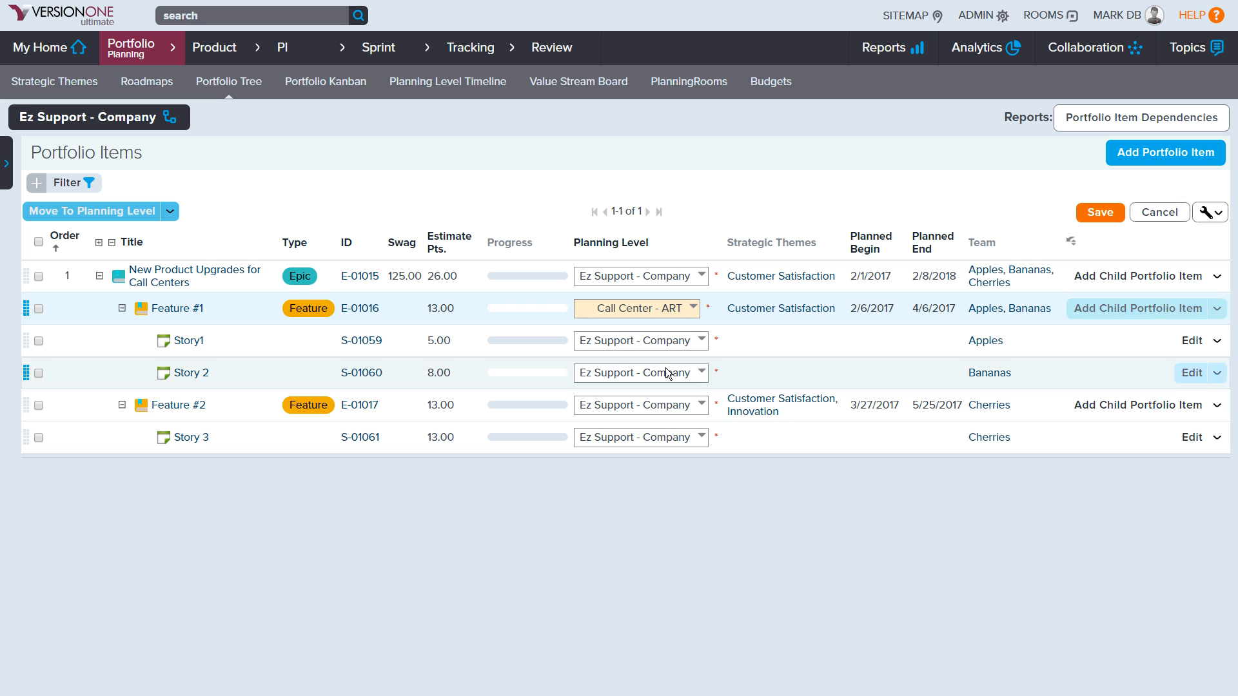
{"action": "left_click", "coordinate": [660, 405]}
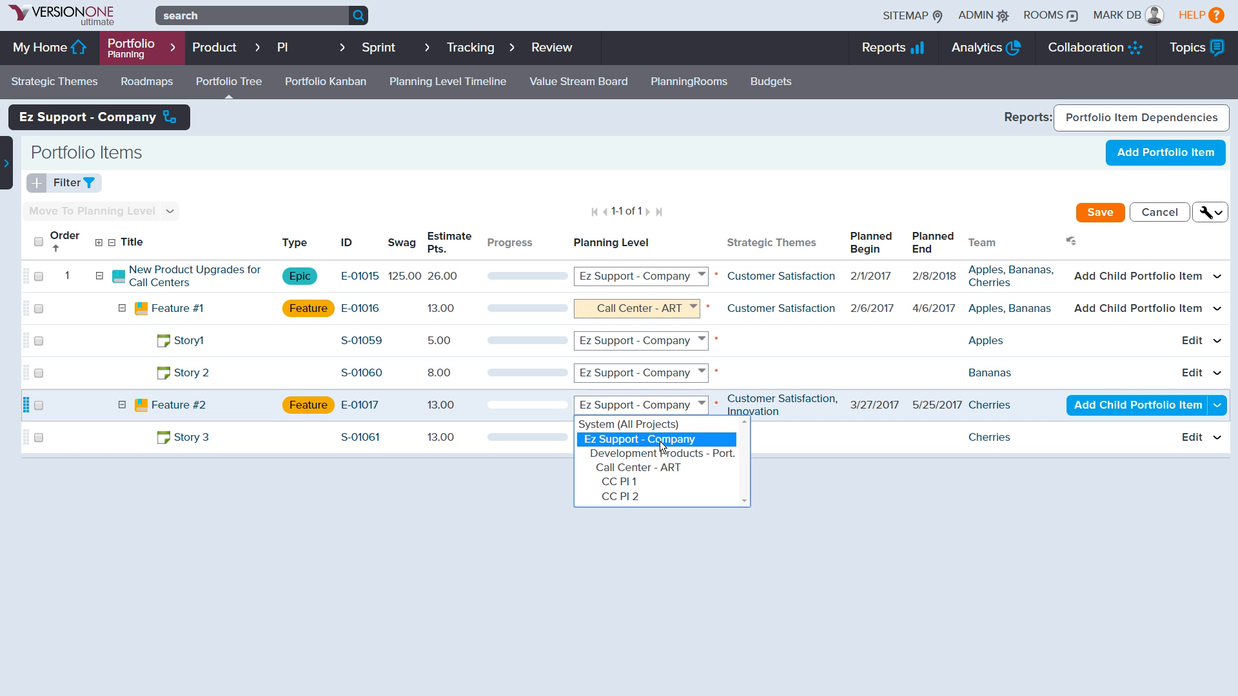
{"action": "left_click", "coordinate": [663, 468]}
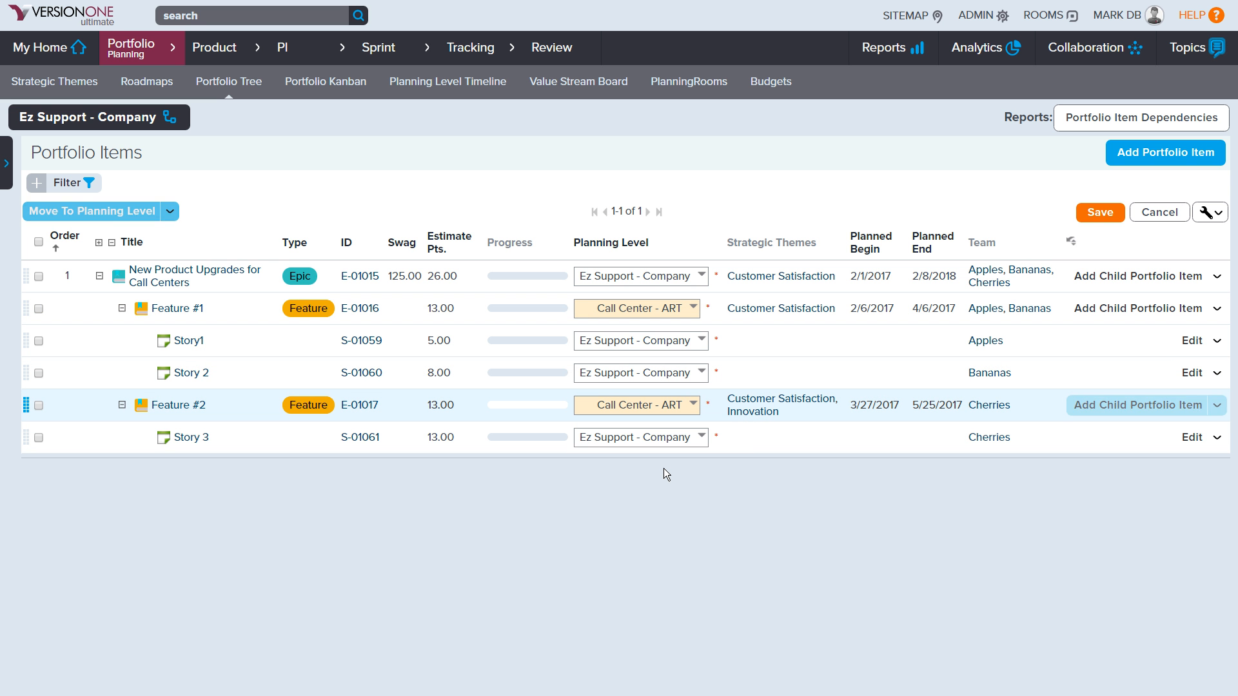
Set the planning level of Story1 and Story 2 to CC PI 1 and Story 3 to CC PI 2, and save the changes
{"action": "left_click", "coordinate": [661, 341]}
{"action": "left_click", "coordinate": [633, 416]}
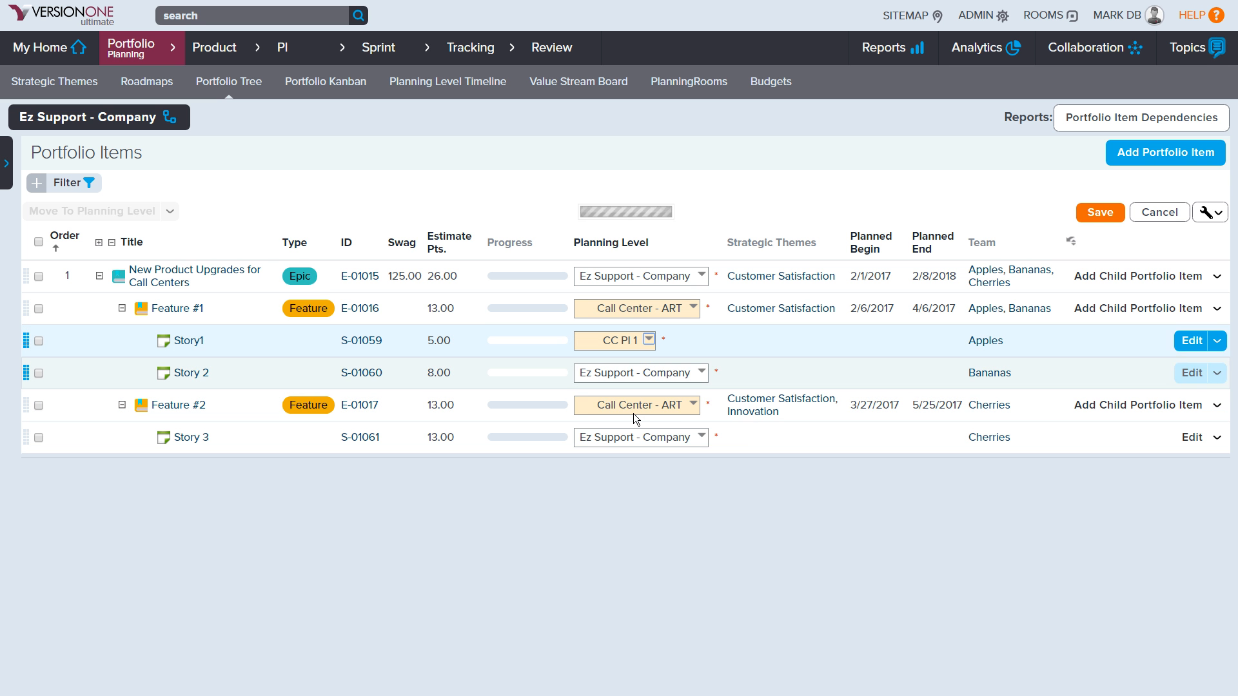
{"action": "left_click", "coordinate": [634, 374]}
{"action": "left_click", "coordinate": [636, 447]}
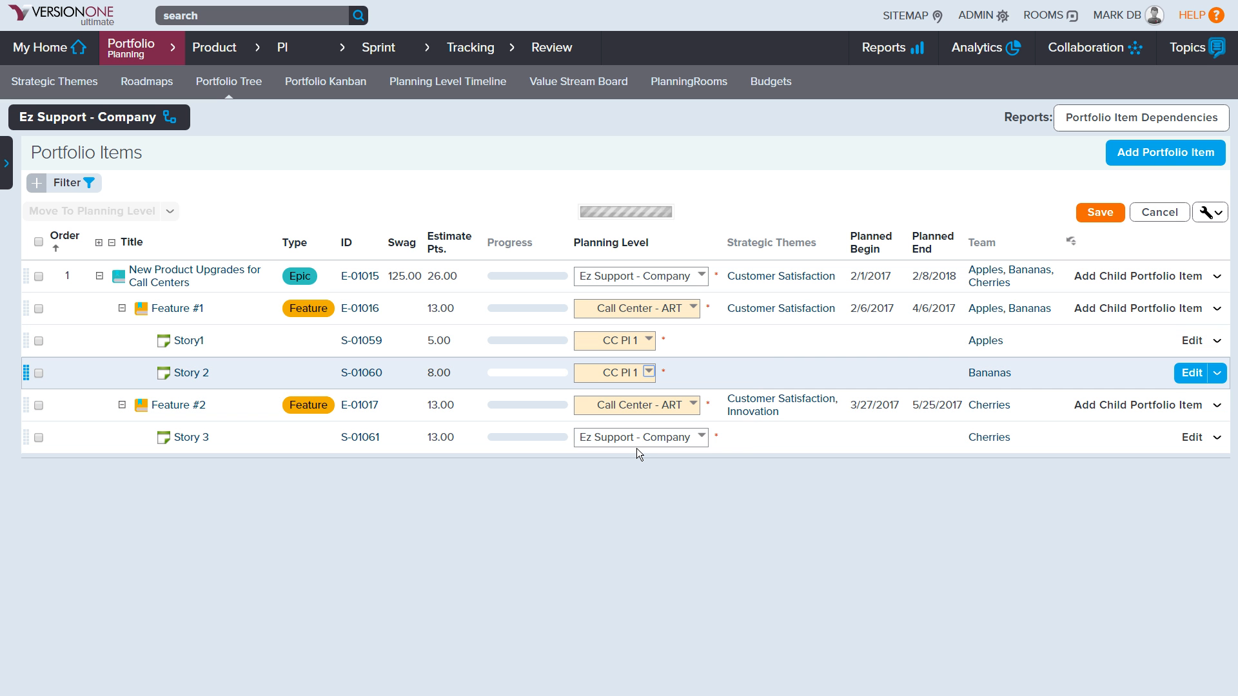
{"action": "left_click", "coordinate": [640, 437]}
{"action": "left_click", "coordinate": [626, 528]}
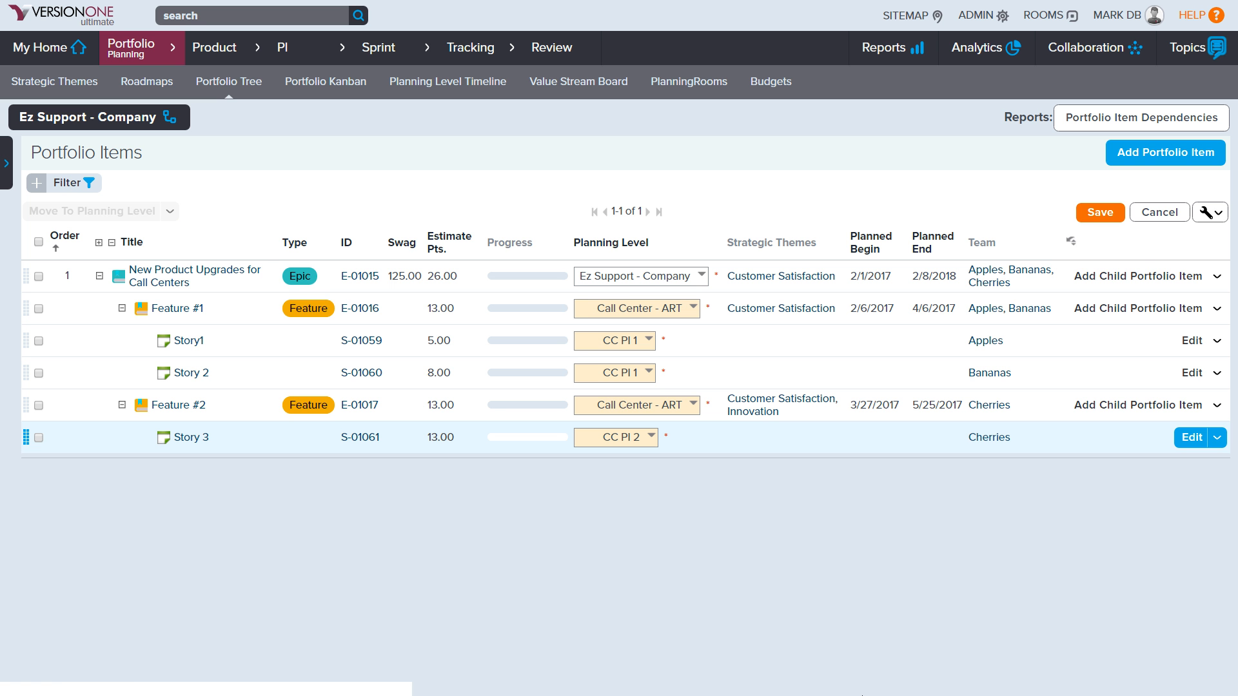
{"action": "left_click", "coordinate": [1097, 215]}
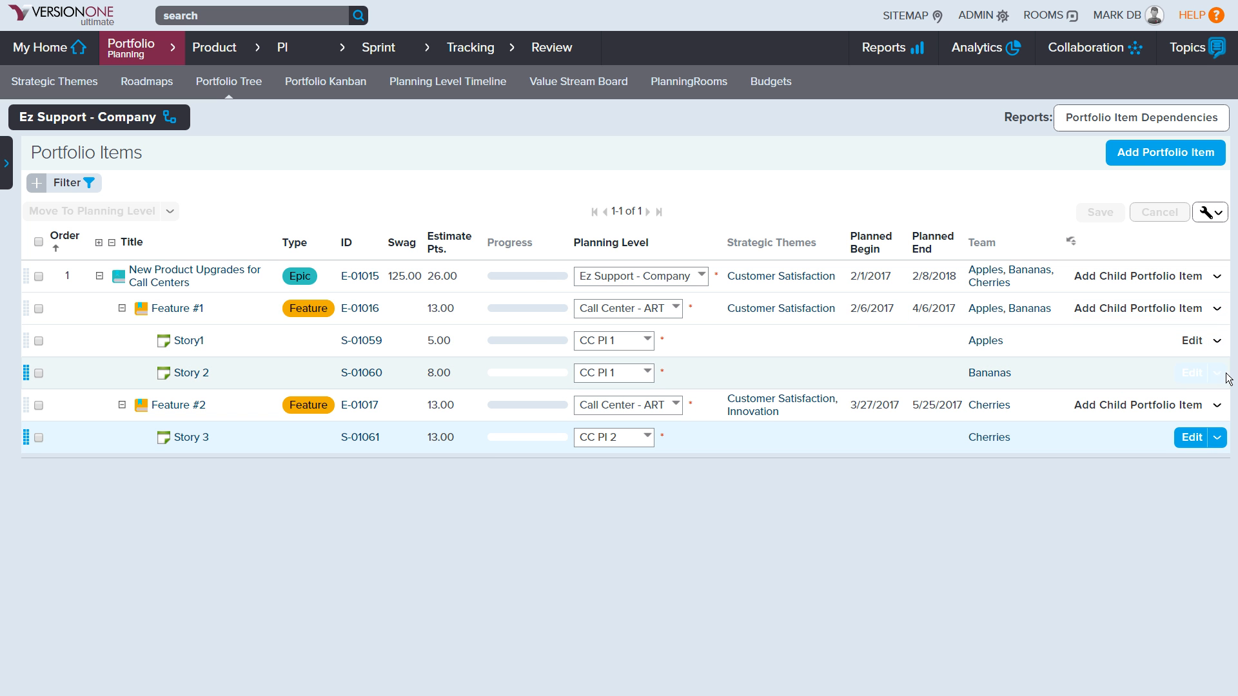
Quick-close Story 2 under Feature #1
{"action": "mouse_move", "coordinate": [1223, 377]}
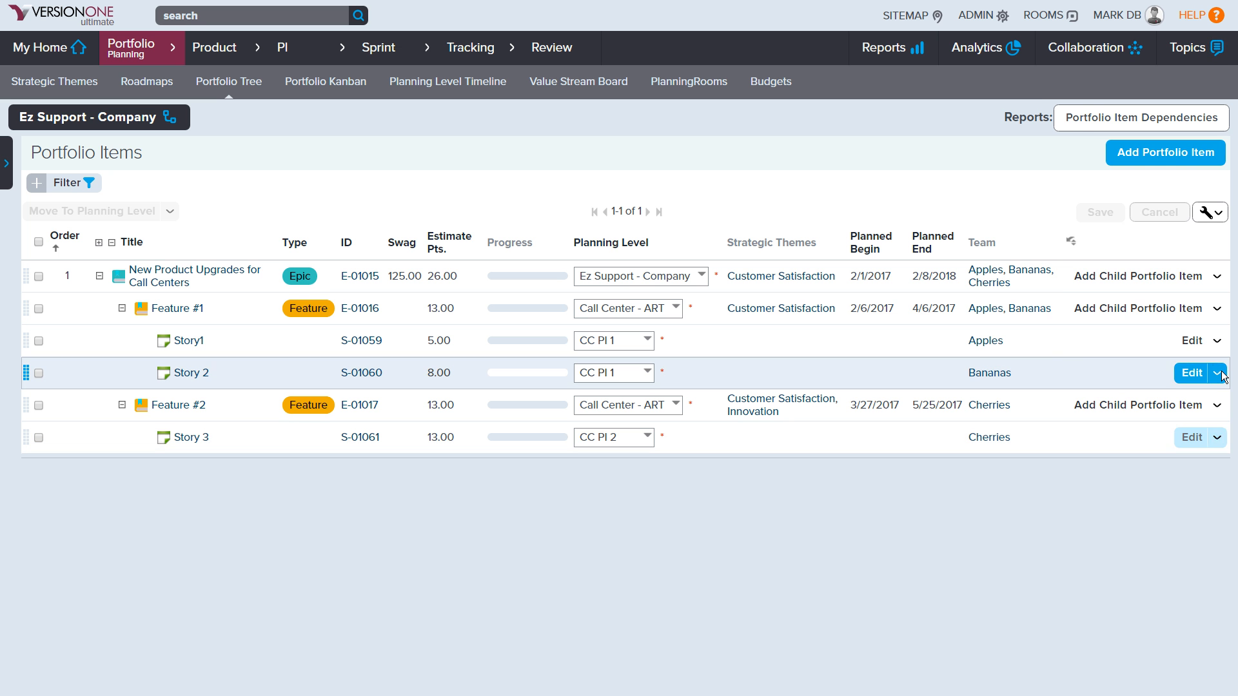
{"action": "left_click", "coordinate": [1223, 376]}
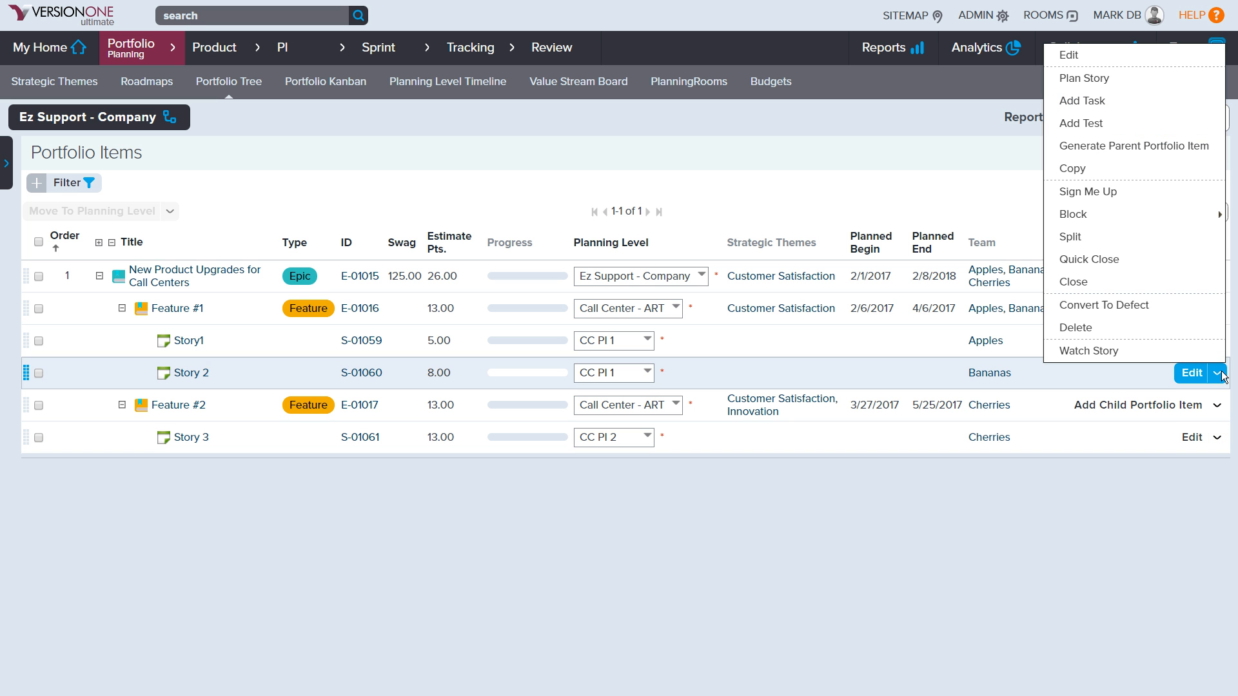
{"action": "left_click", "coordinate": [1099, 258]}
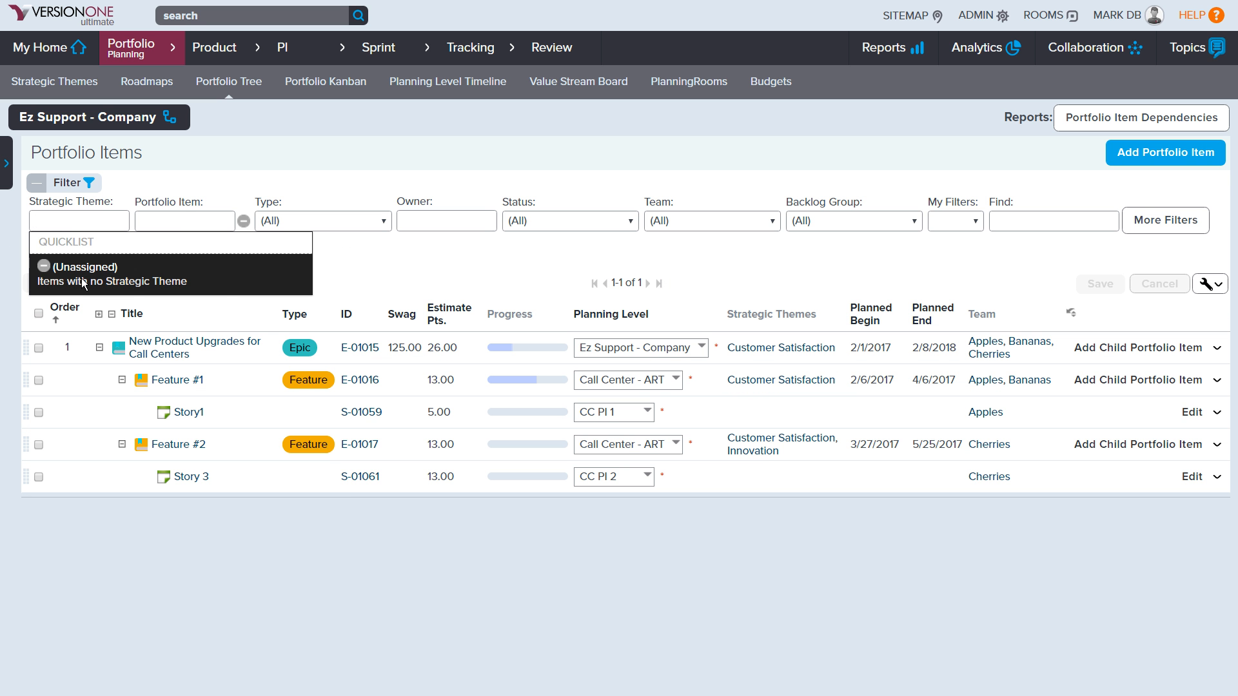
Filter the portfolio tree to show closed items as well
{"action": "left_click", "coordinate": [267, 286]}
{"action": "left_click", "coordinate": [33, 249]}
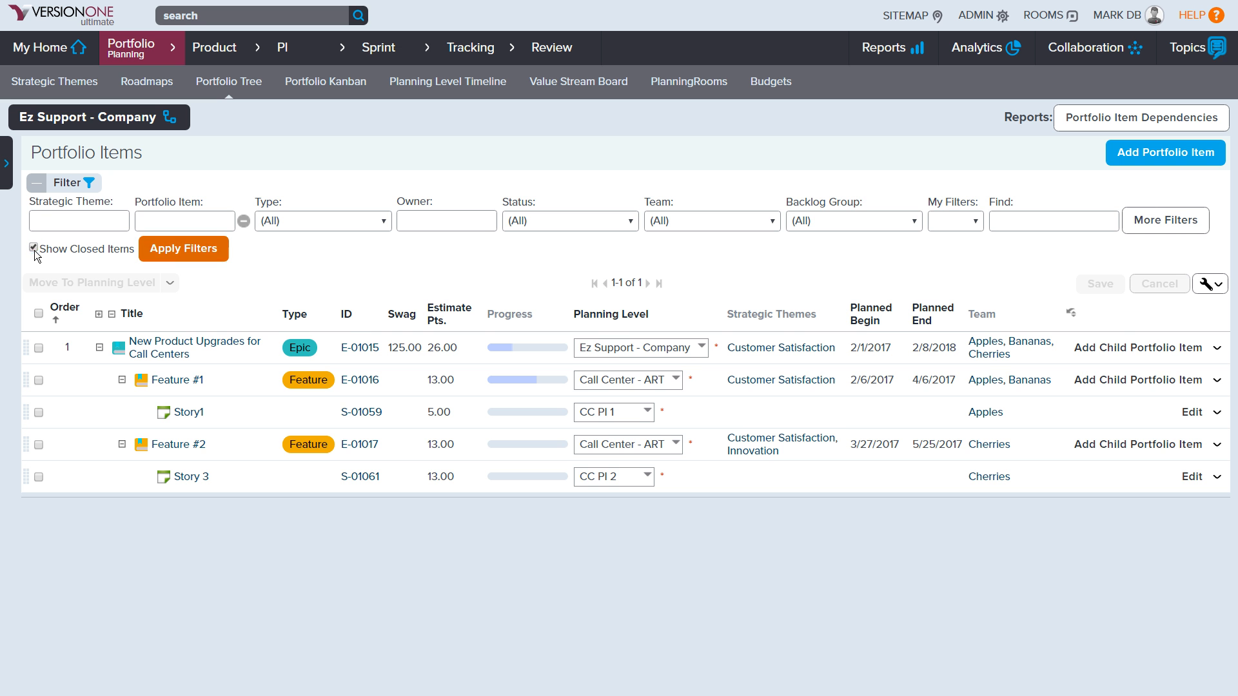
{"action": "left_click", "coordinate": [177, 253]}
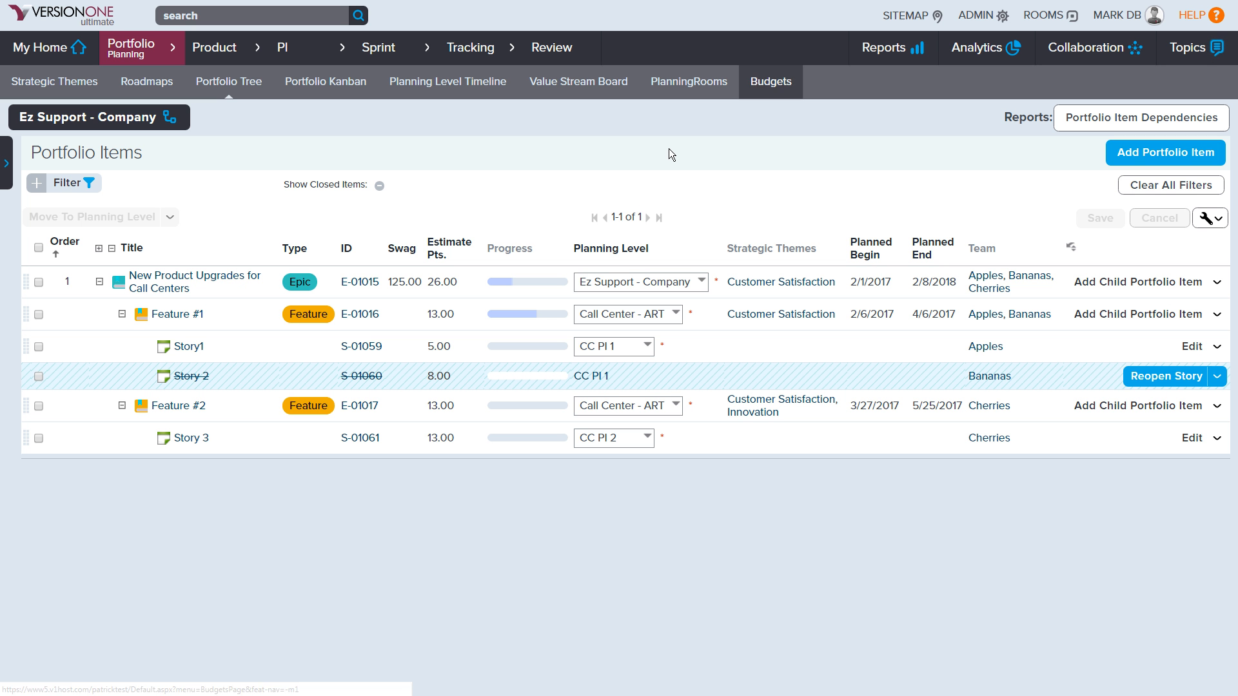
Open the "Strategic THeme by %" budget and compare its Budgeted, Completed and Estimate At Completion charts by strategic theme
{"action": "left_click", "coordinate": [786, 90]}
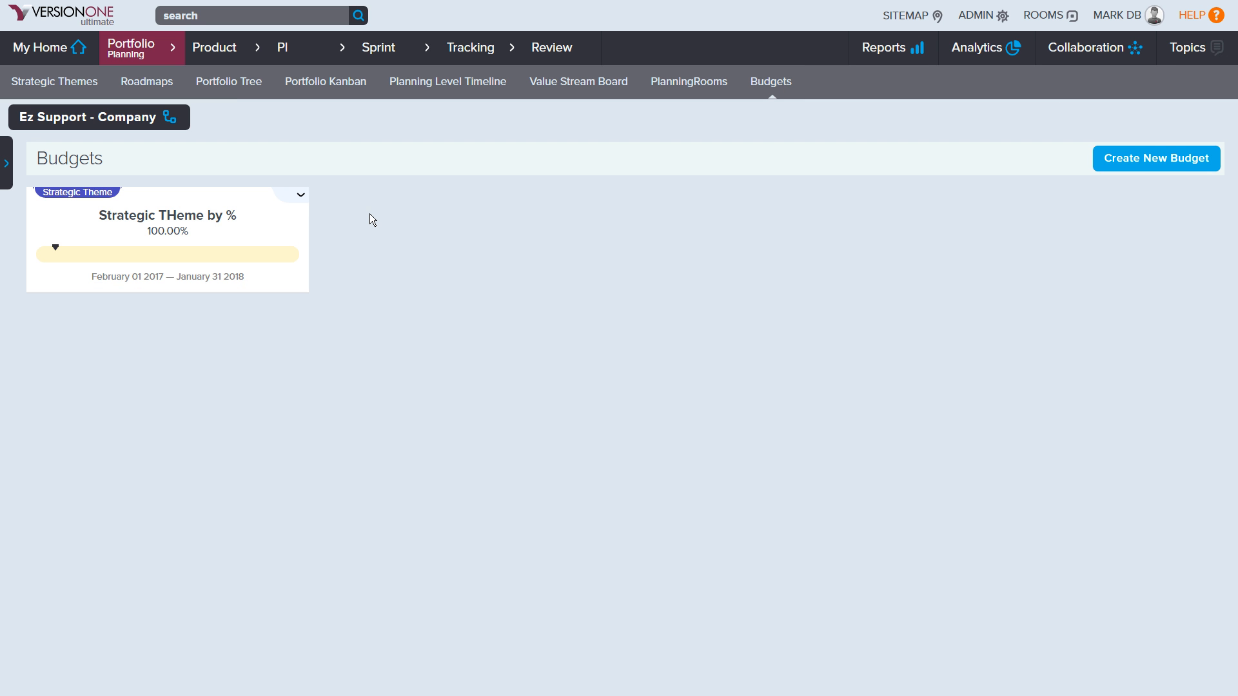
{"action": "left_click", "coordinate": [158, 281]}
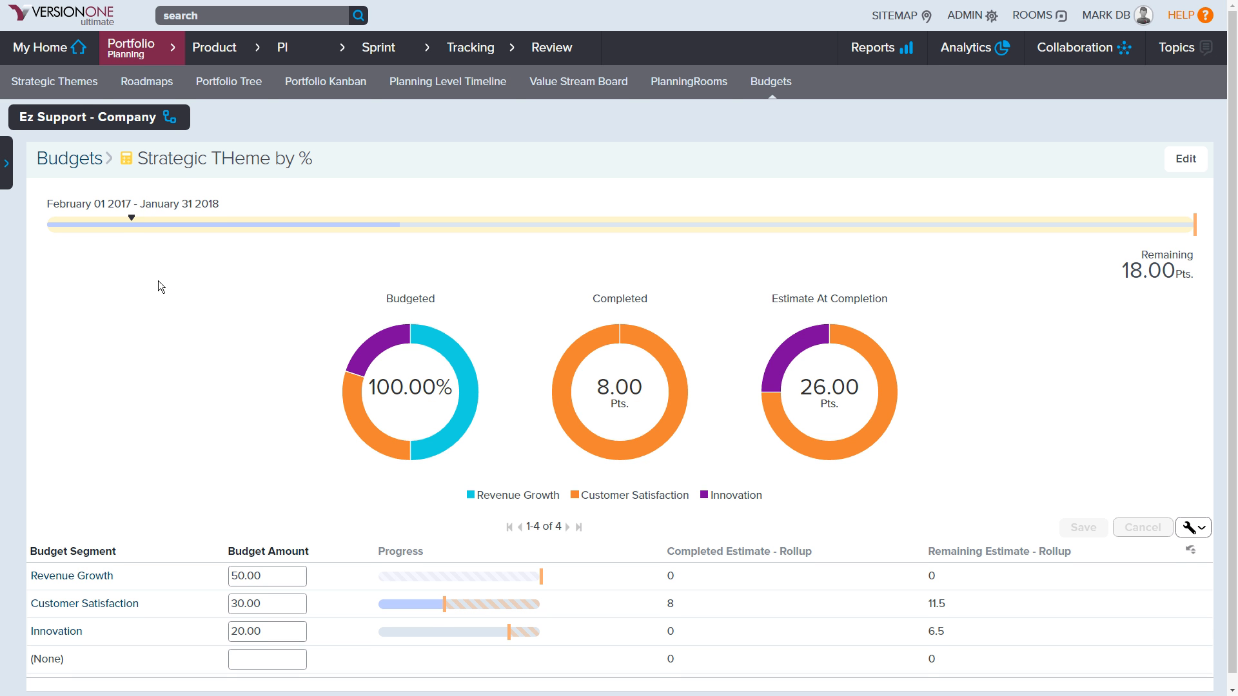
{"action": "scroll", "coordinate": [157, 280], "scroll_direction": "down", "scroll_amount": 1}
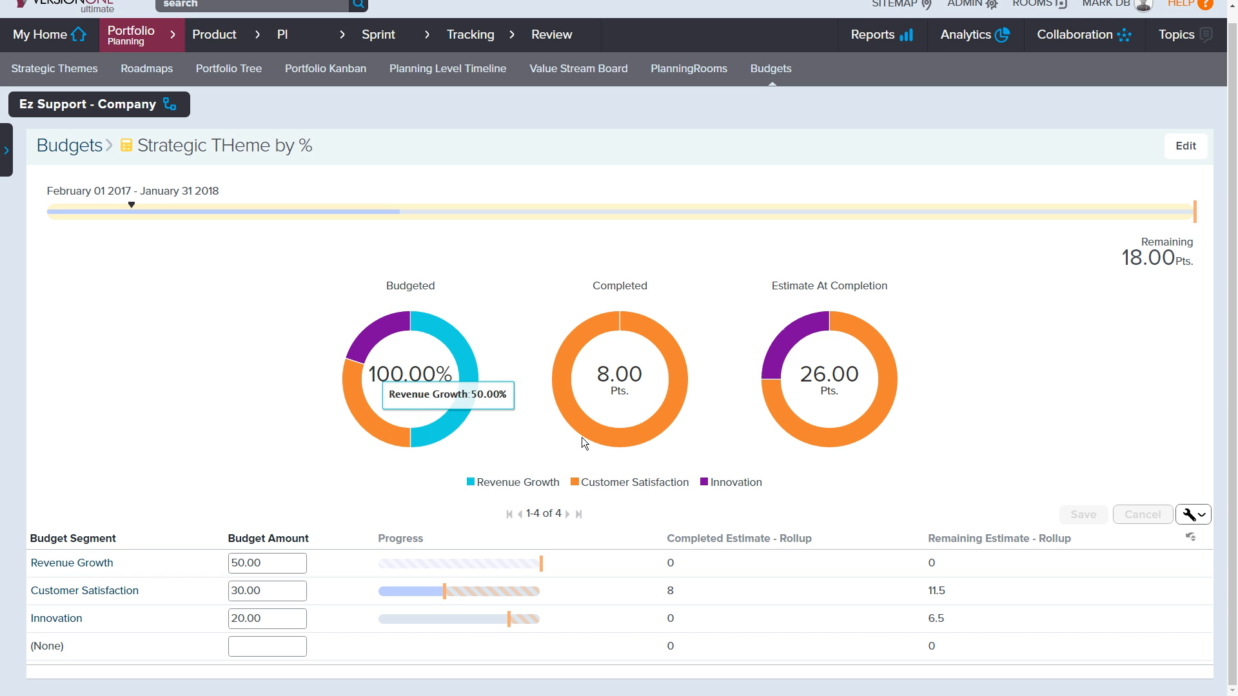
{"action": "mouse_move", "coordinate": [581, 437]}
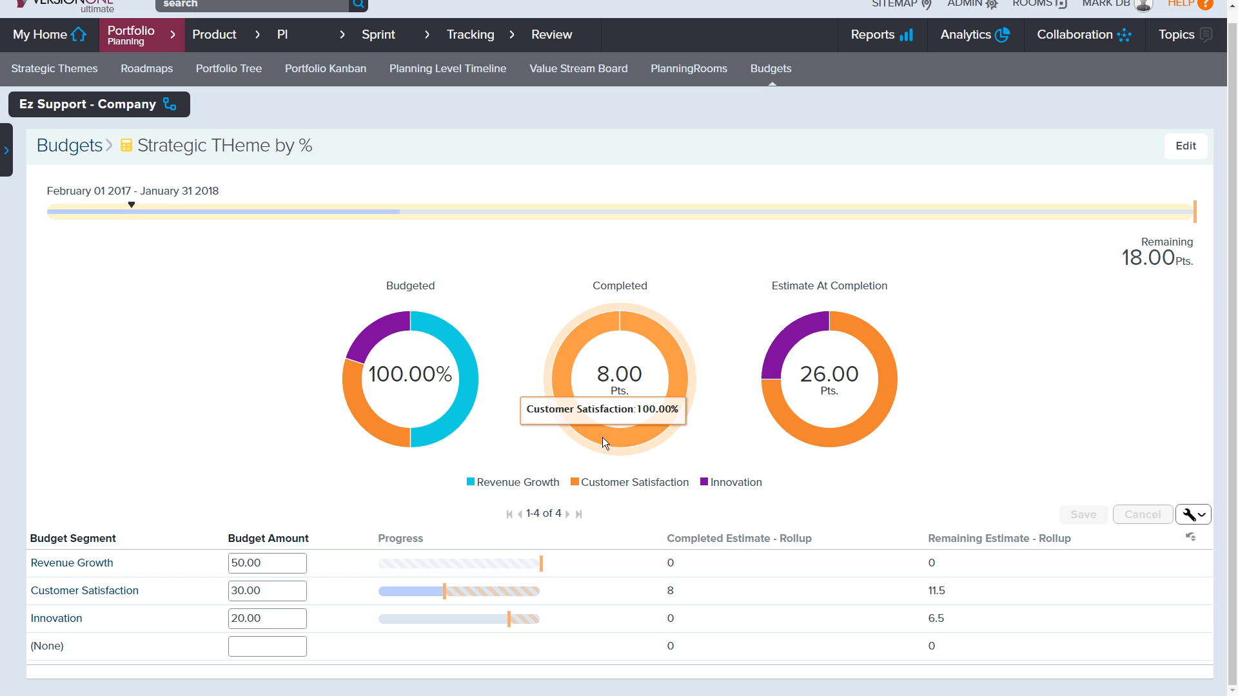
{"action": "mouse_move", "coordinate": [884, 420]}
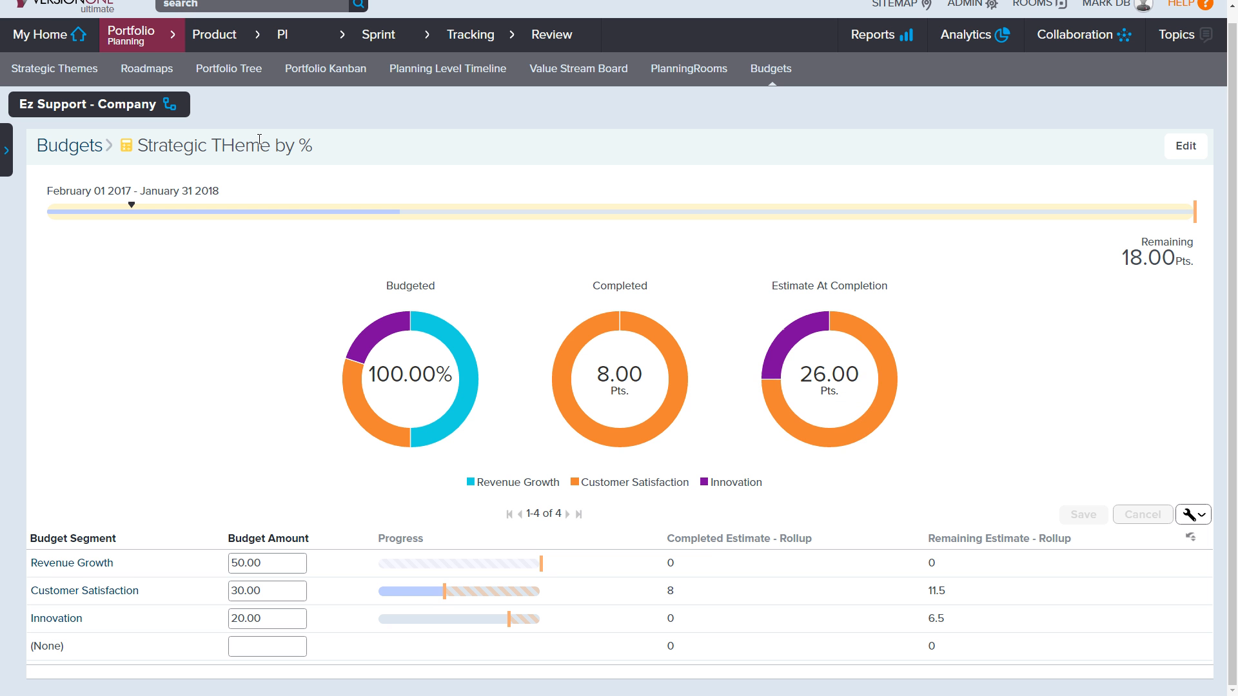
Show the roadmap in the column layout and filter it to portfolio items of type Feature
{"action": "left_click", "coordinate": [161, 72]}
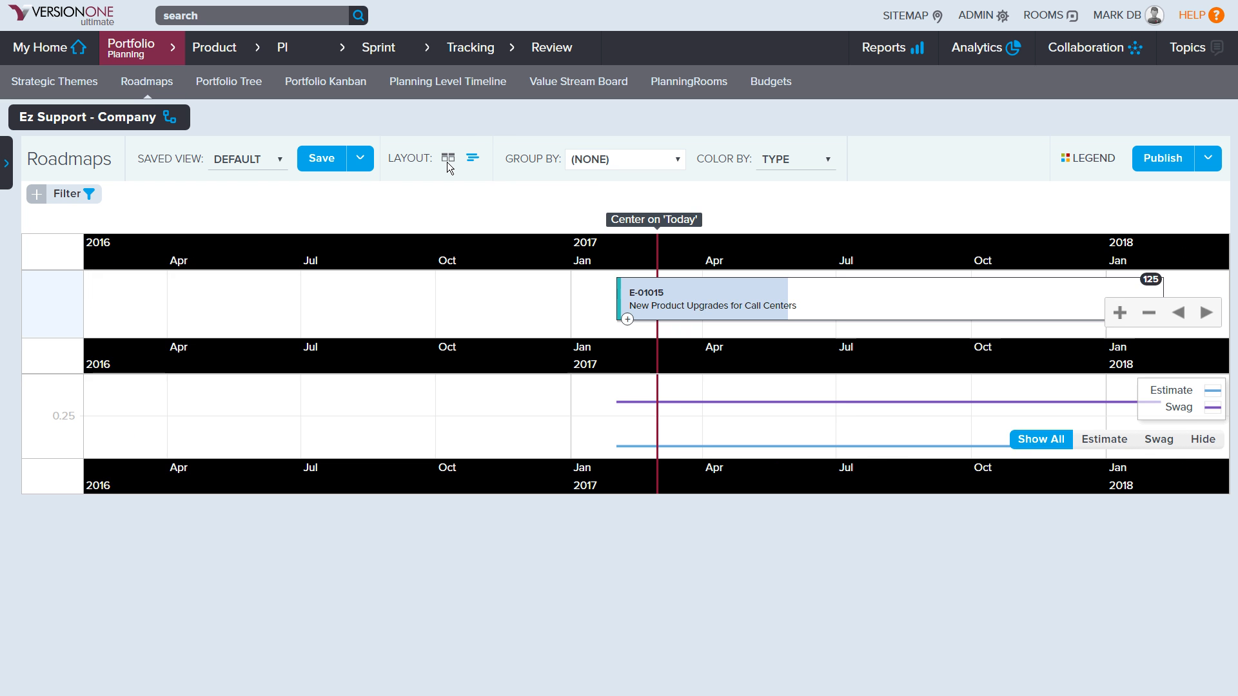
{"action": "left_click", "coordinate": [447, 162]}
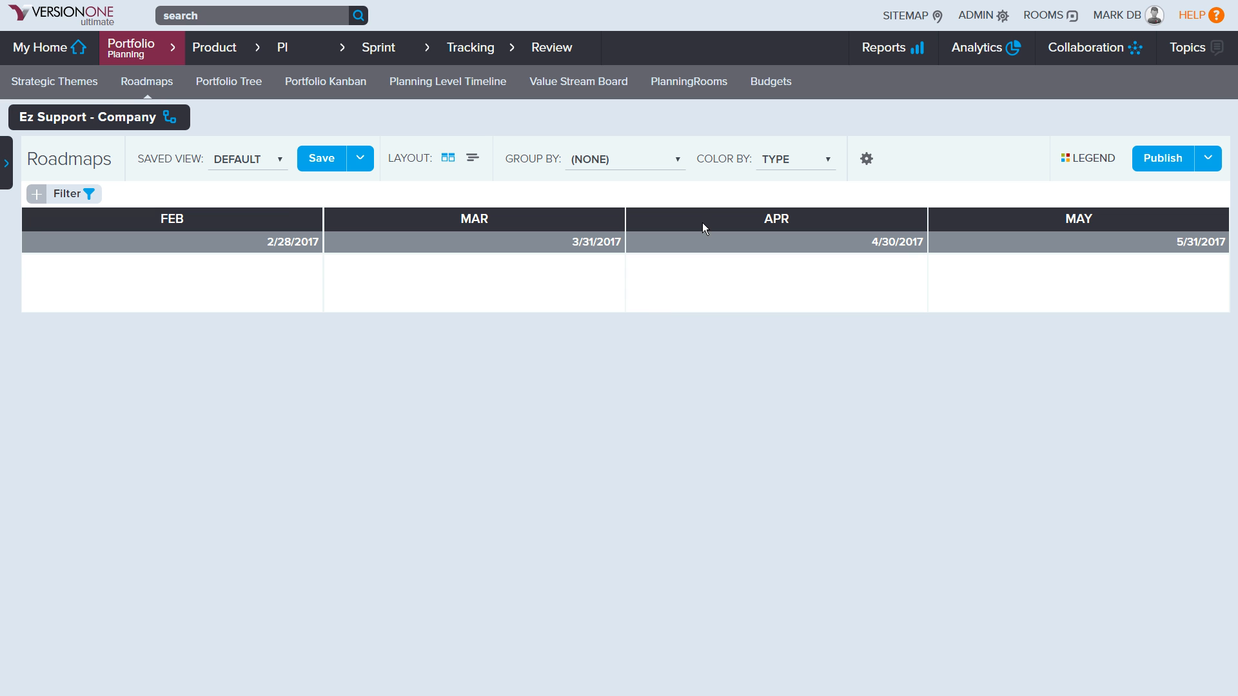
{"action": "left_click", "coordinate": [25, 195]}
{"action": "left_click", "coordinate": [350, 239]}
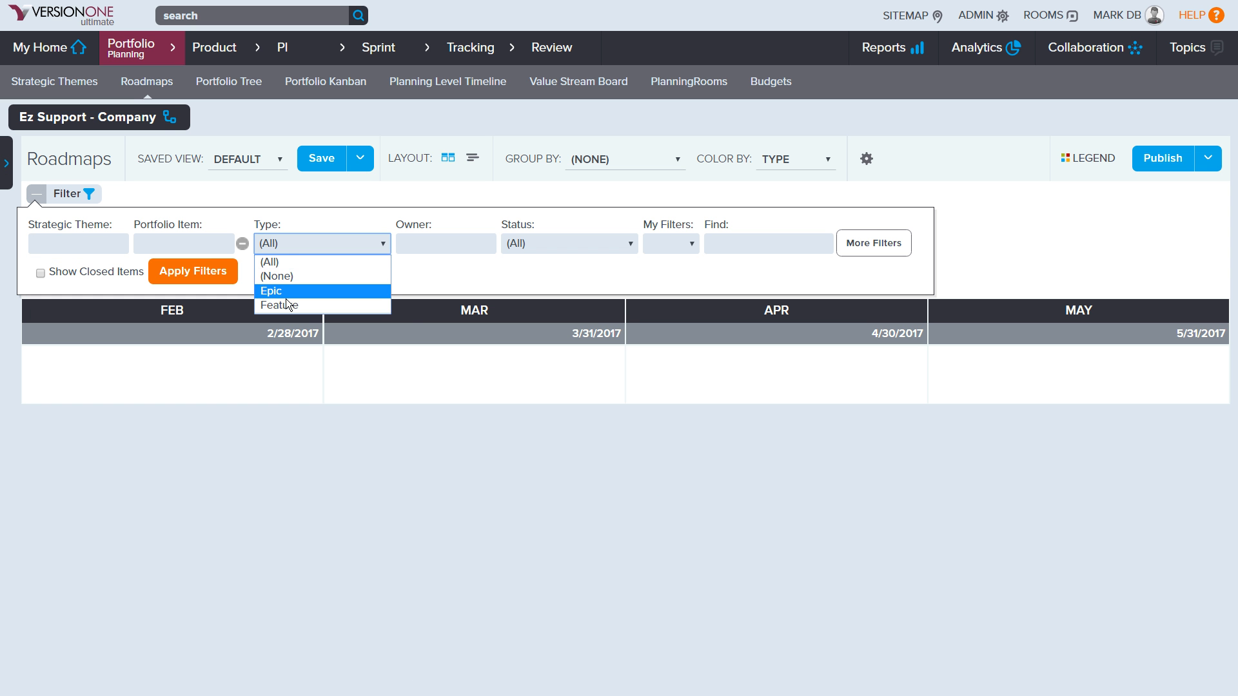
{"action": "left_click", "coordinate": [285, 299]}
{"action": "left_click", "coordinate": [220, 271]}
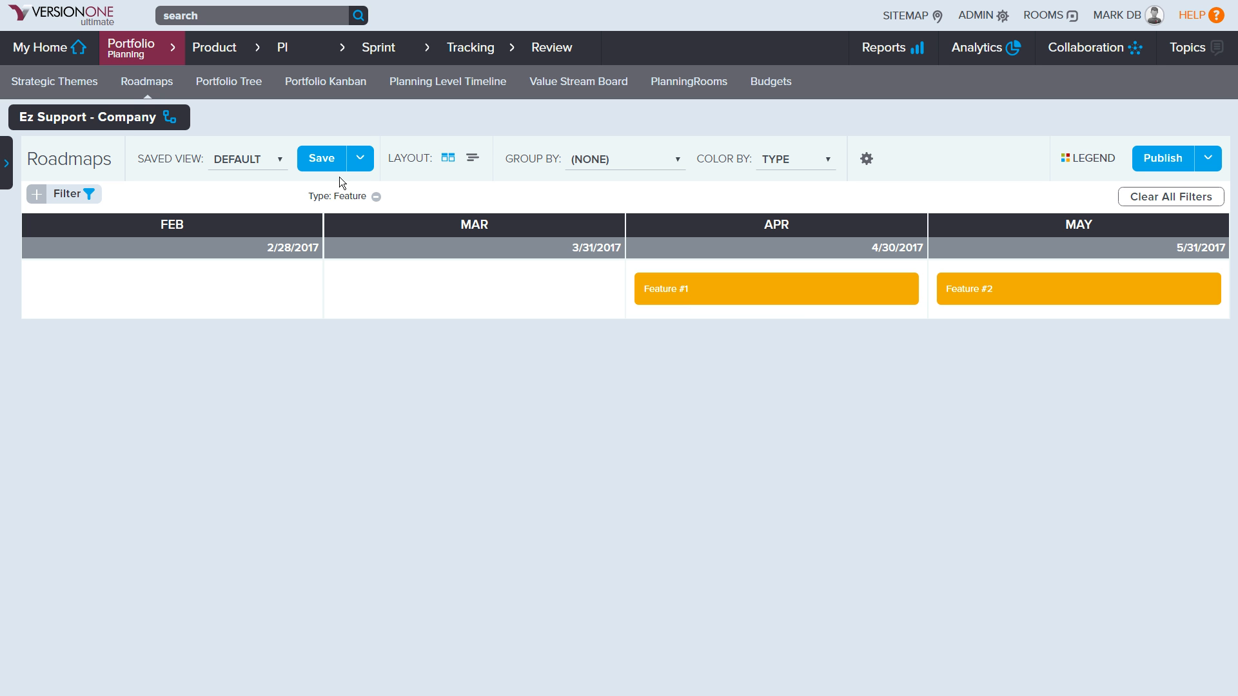
View the roadmap as a timeline without the Feature filter and expand the New Product Upgrades for Call Centers epic
{"action": "left_click", "coordinate": [477, 161]}
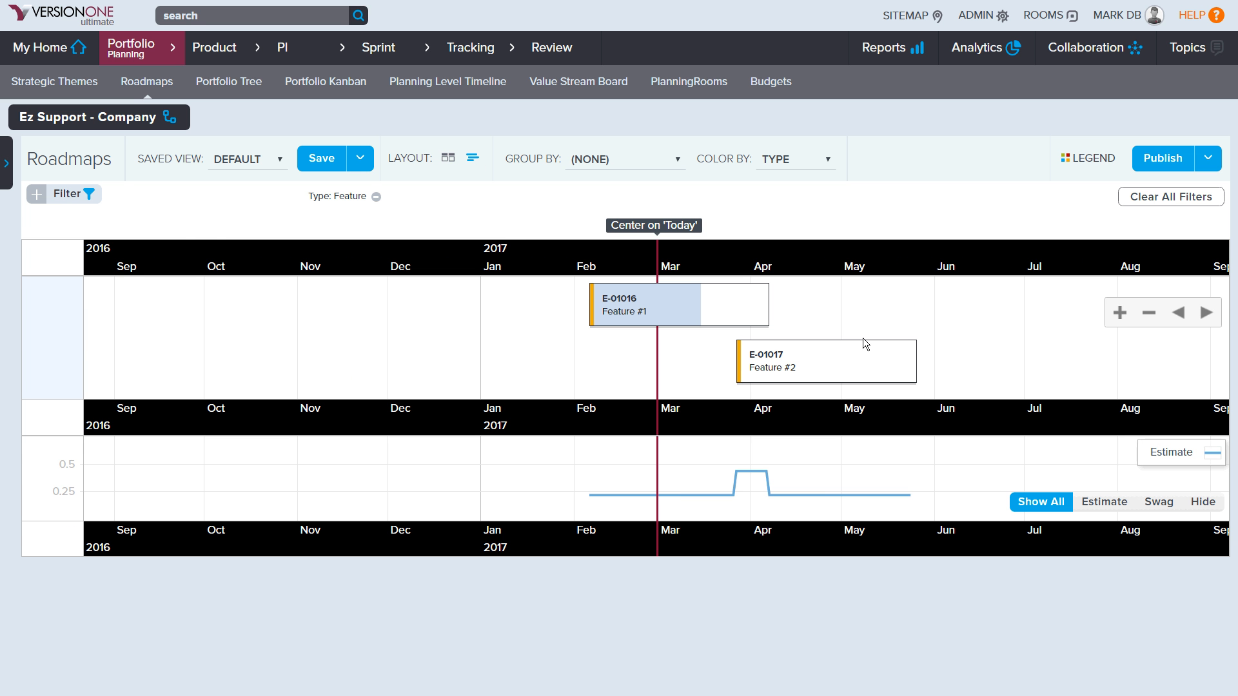
{"action": "left_click", "coordinate": [376, 196]}
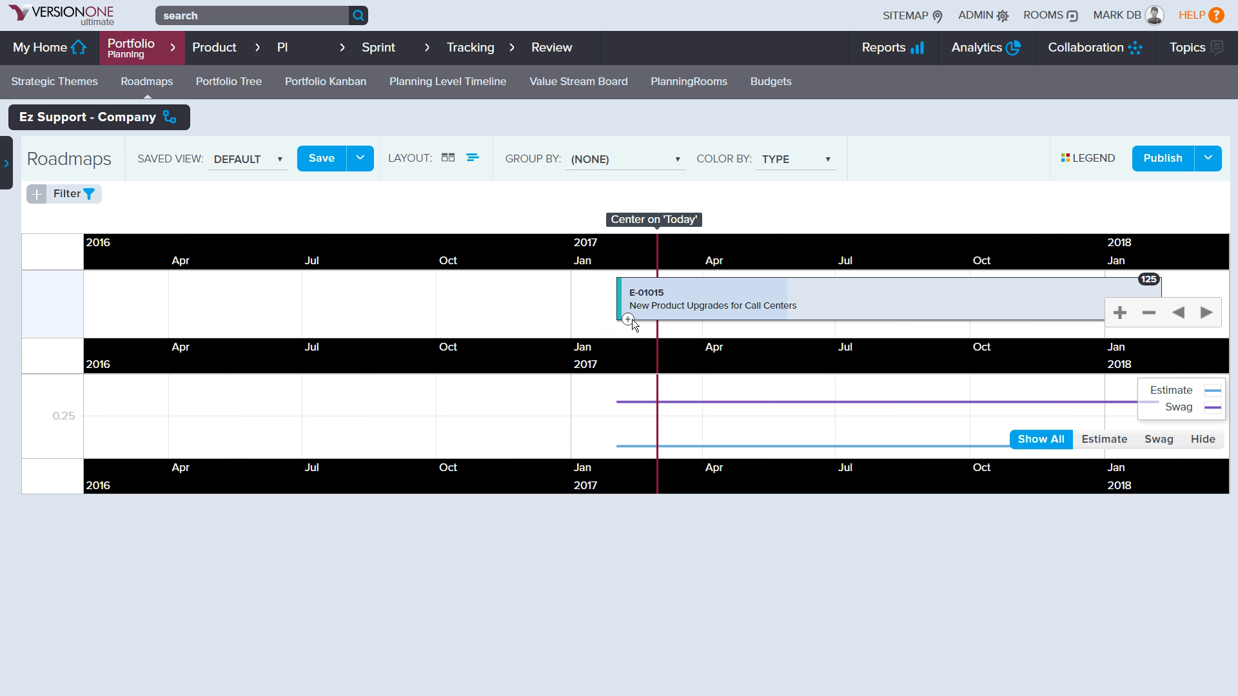
{"action": "left_click", "coordinate": [629, 321]}
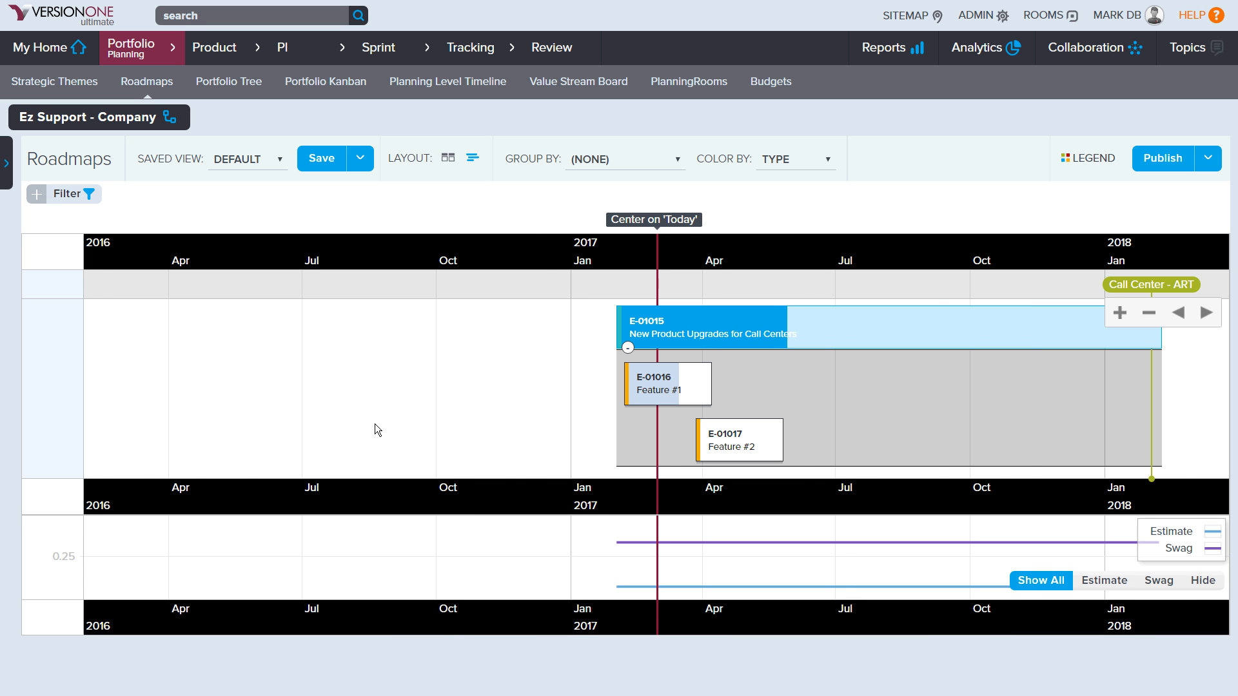
{"action": "scroll", "coordinate": [374, 424], "scroll_direction": "right", "scroll_amount": 3}
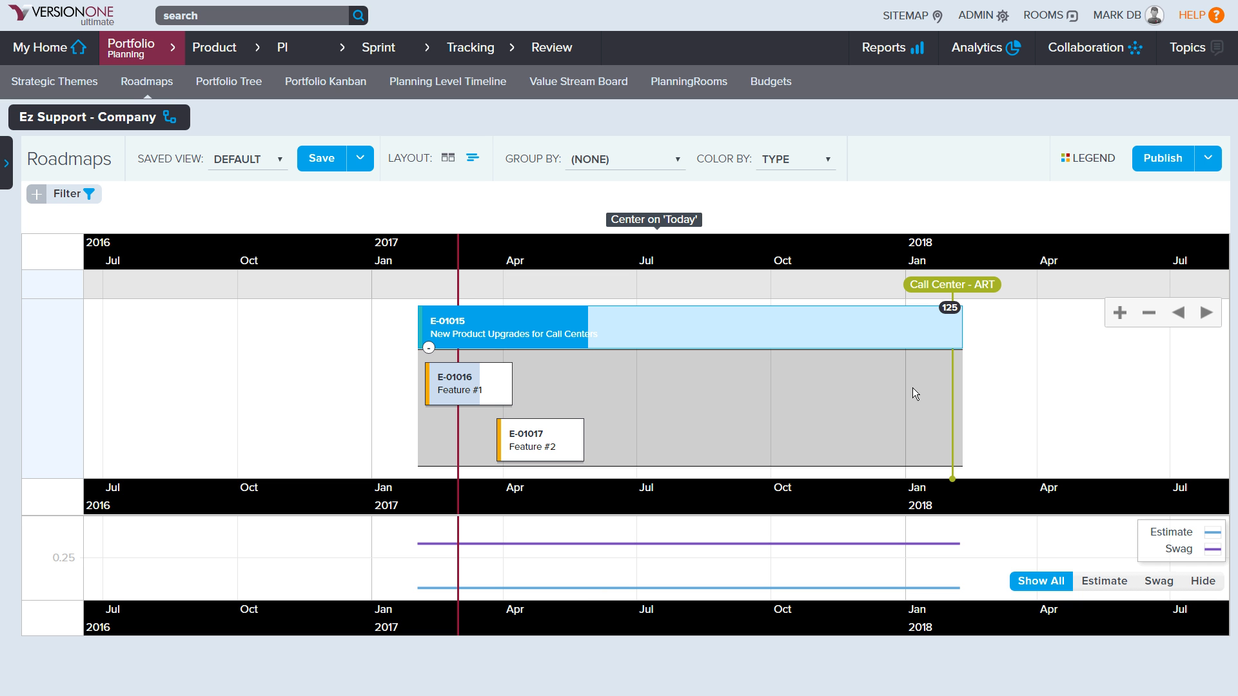
On the Portfolio Kanban, move Feature #1 to Implementing and Feature #2 to Funnel
{"action": "left_click", "coordinate": [338, 83]}
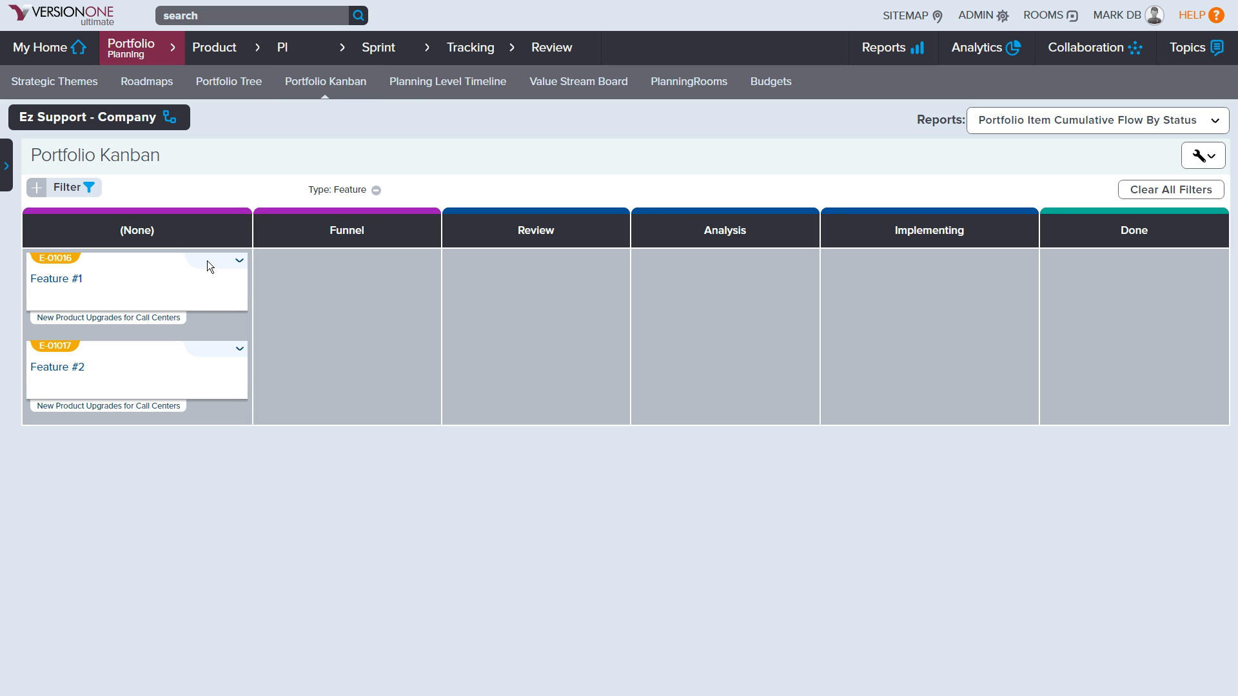
{"action": "left_click_drag", "start_coordinate": [207, 260], "coordinate": [938, 306]}
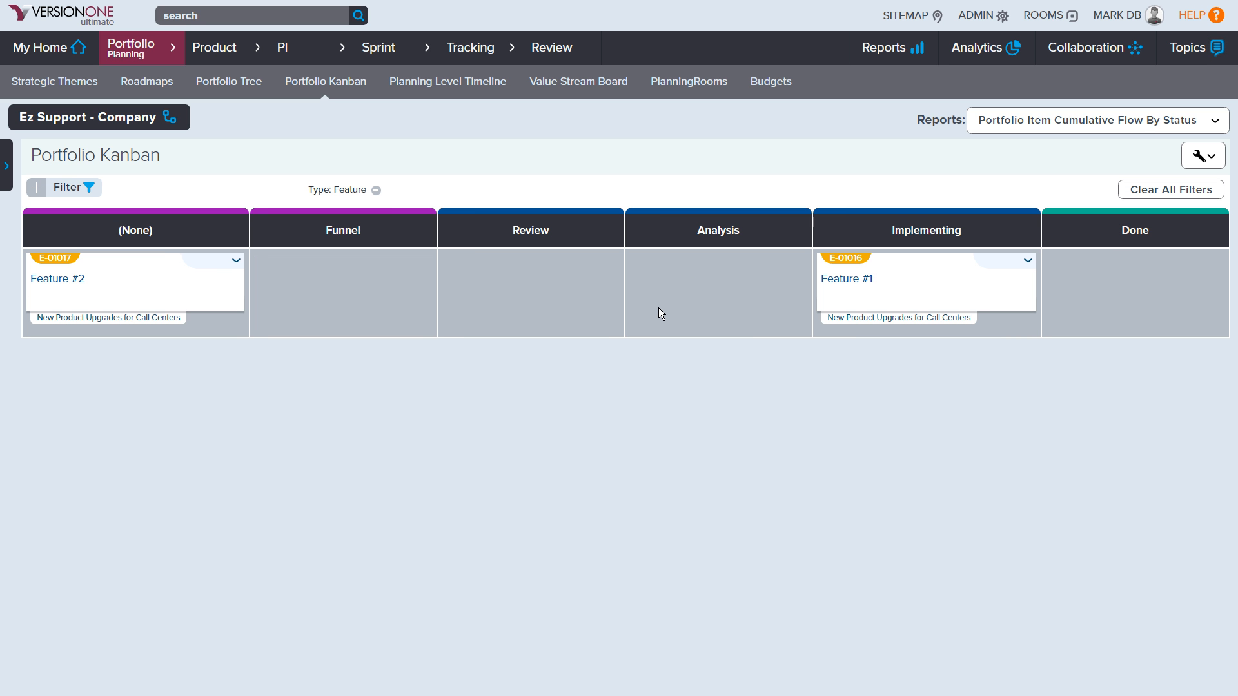
{"action": "left_click_drag", "start_coordinate": [135, 284], "coordinate": [381, 308]}
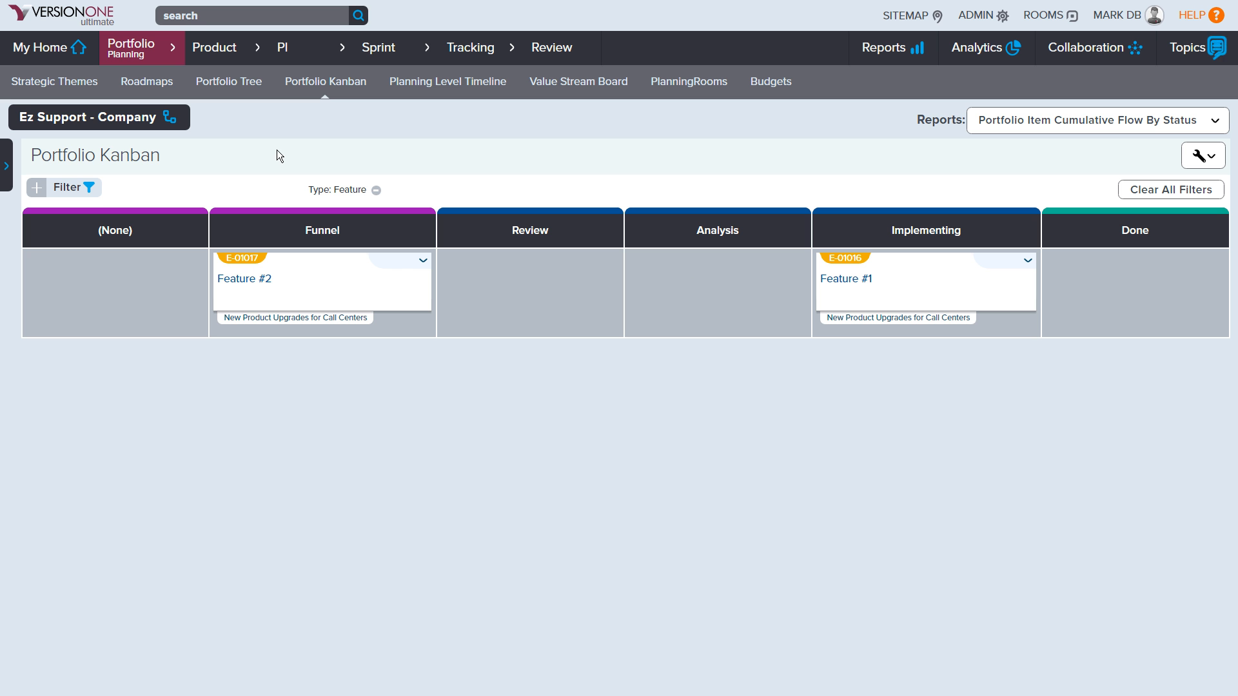
Remove the Feature type filter from the Kanban and move the New Product Upgrades for Call Centers epic to Funnel
{"action": "left_click", "coordinate": [375, 191]}
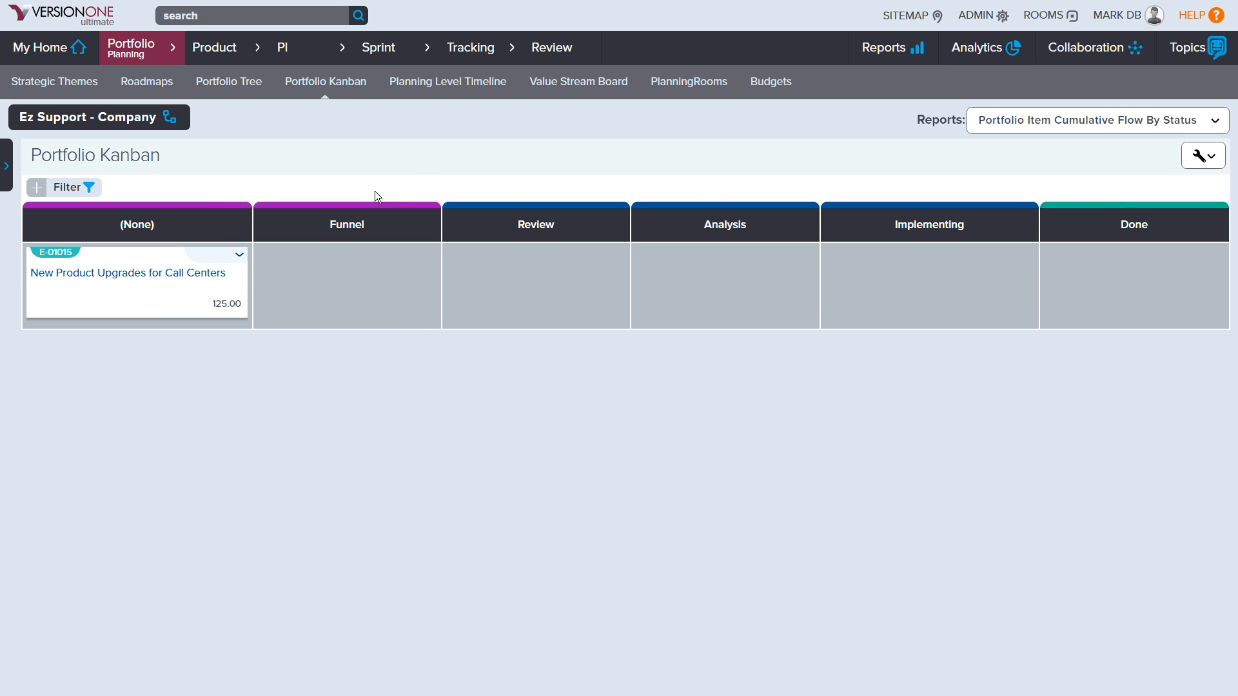
{"action": "left_click_drag", "start_coordinate": [125, 297], "coordinate": [378, 273]}
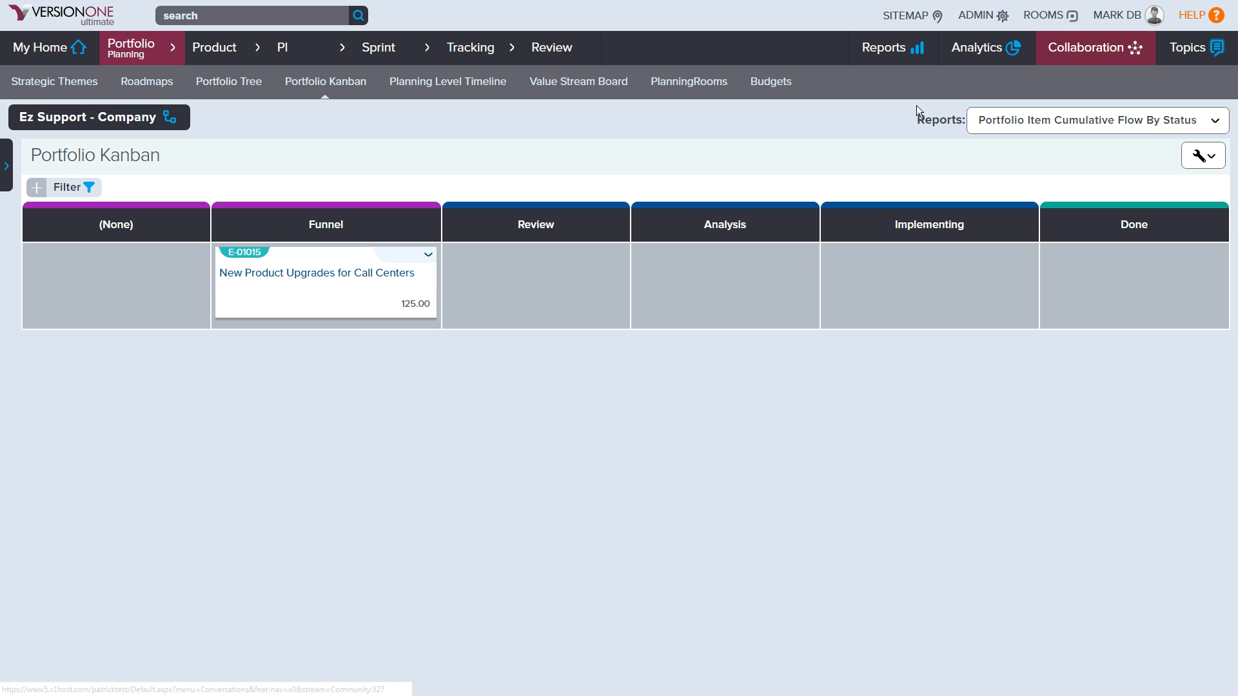
Open the "Read me!" topic in the Welcome to Communities community and read how to use communities
{"action": "left_click", "coordinate": [1077, 49]}
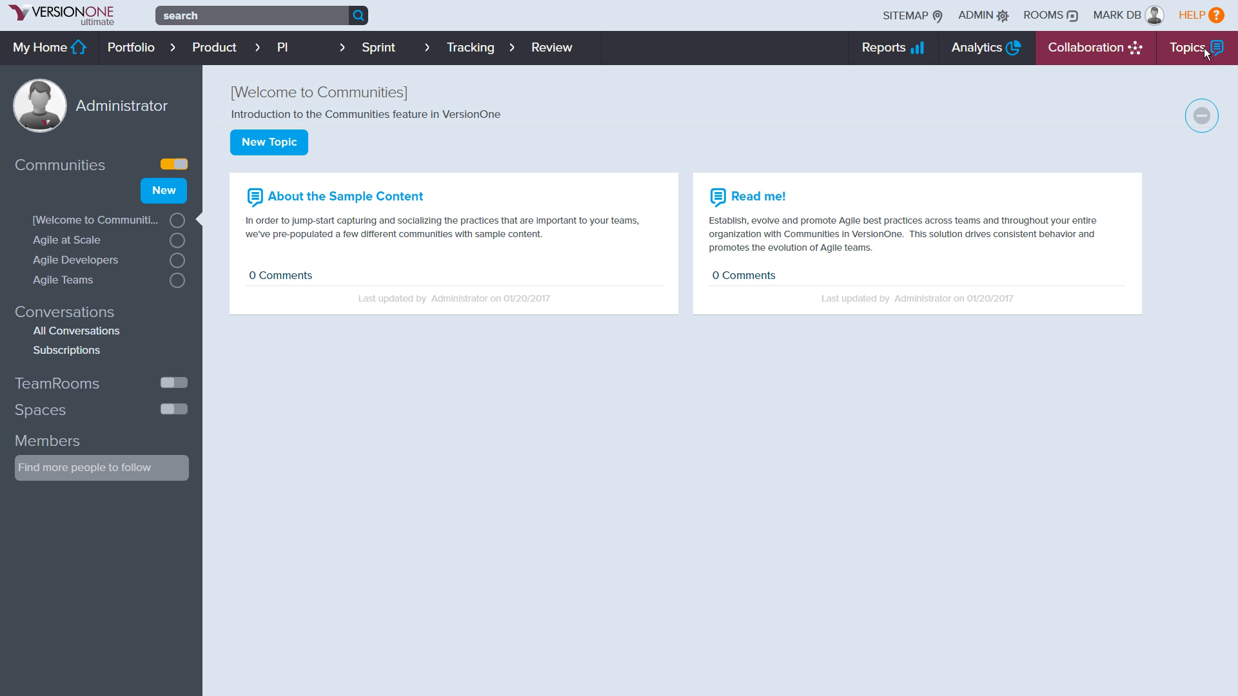
{"action": "left_click", "coordinate": [876, 294]}
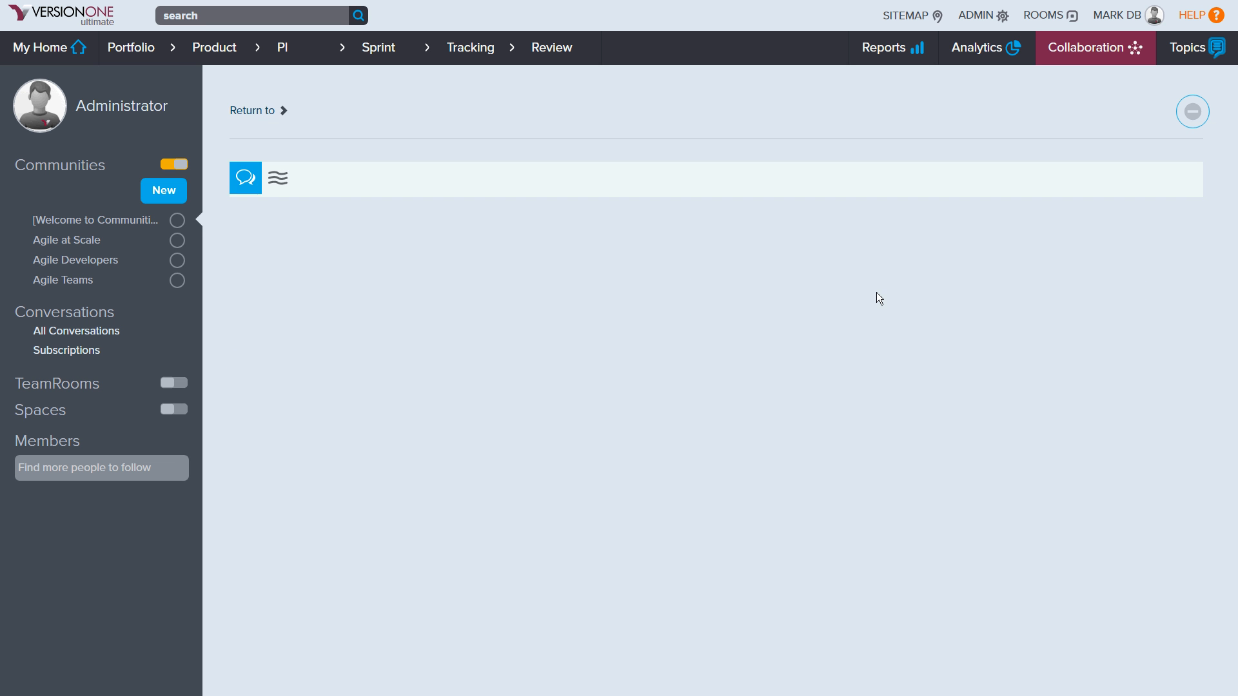
{"action": "scroll", "coordinate": [526, 459], "scroll_direction": "down", "scroll_amount": 2}
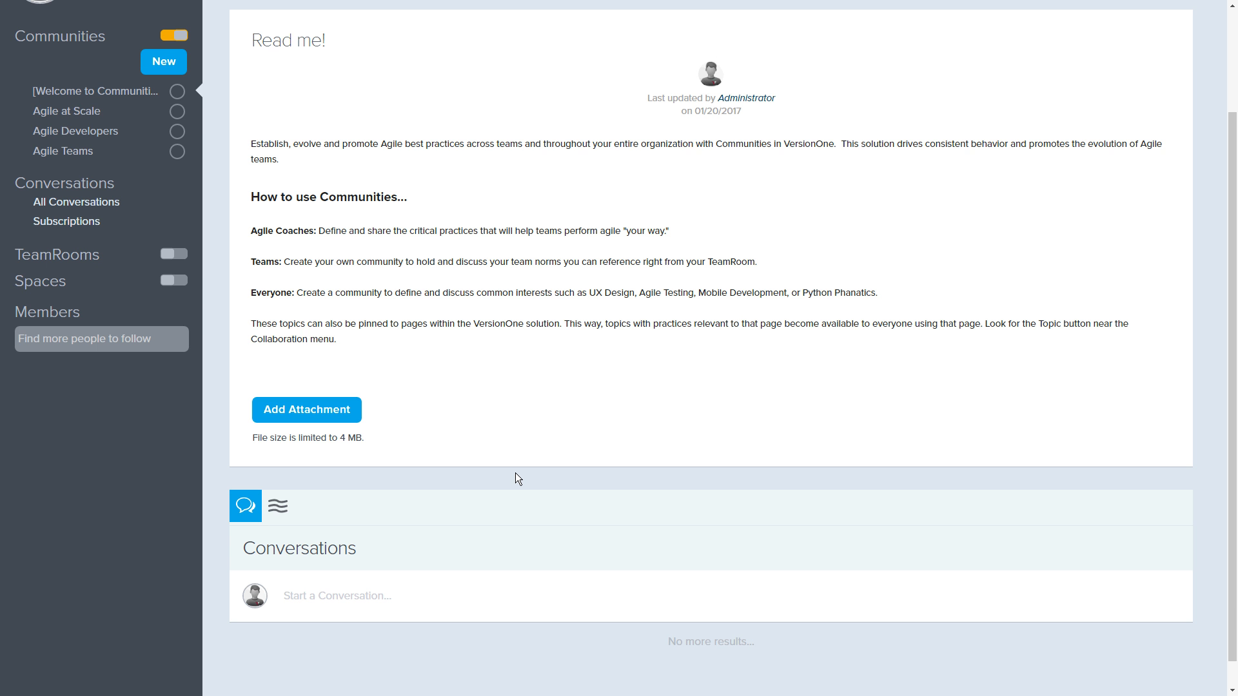
{"action": "scroll", "coordinate": [516, 477], "scroll_direction": "up", "scroll_amount": 2}
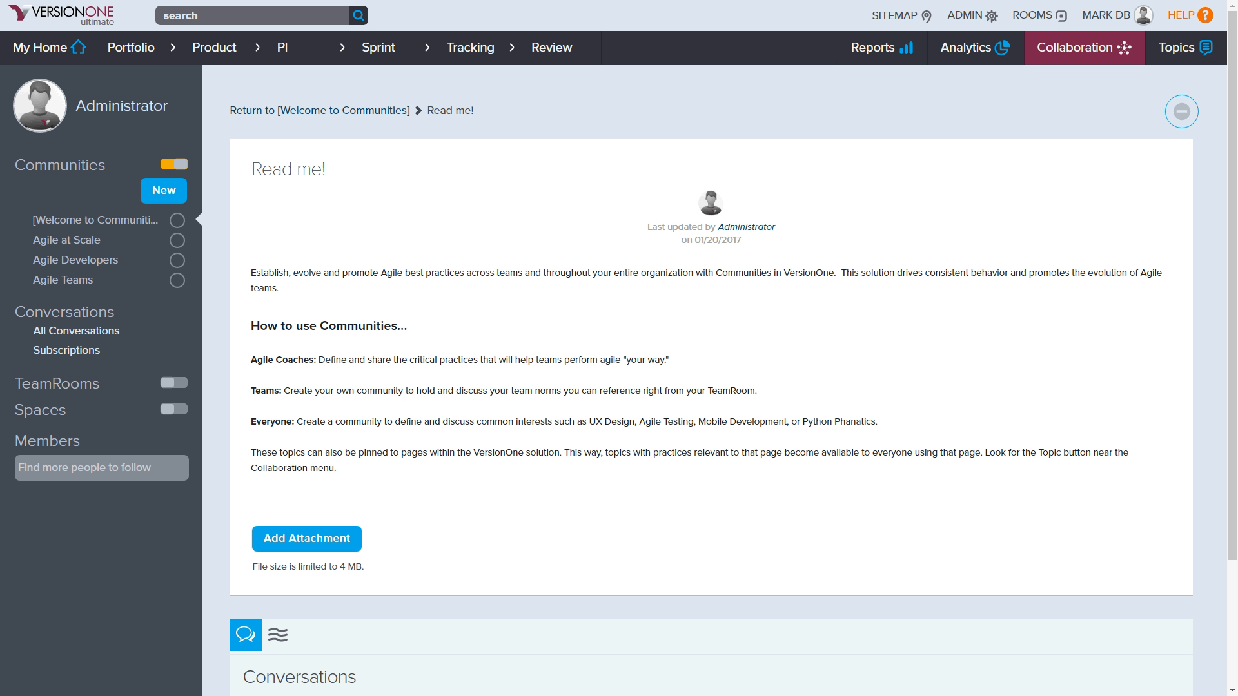
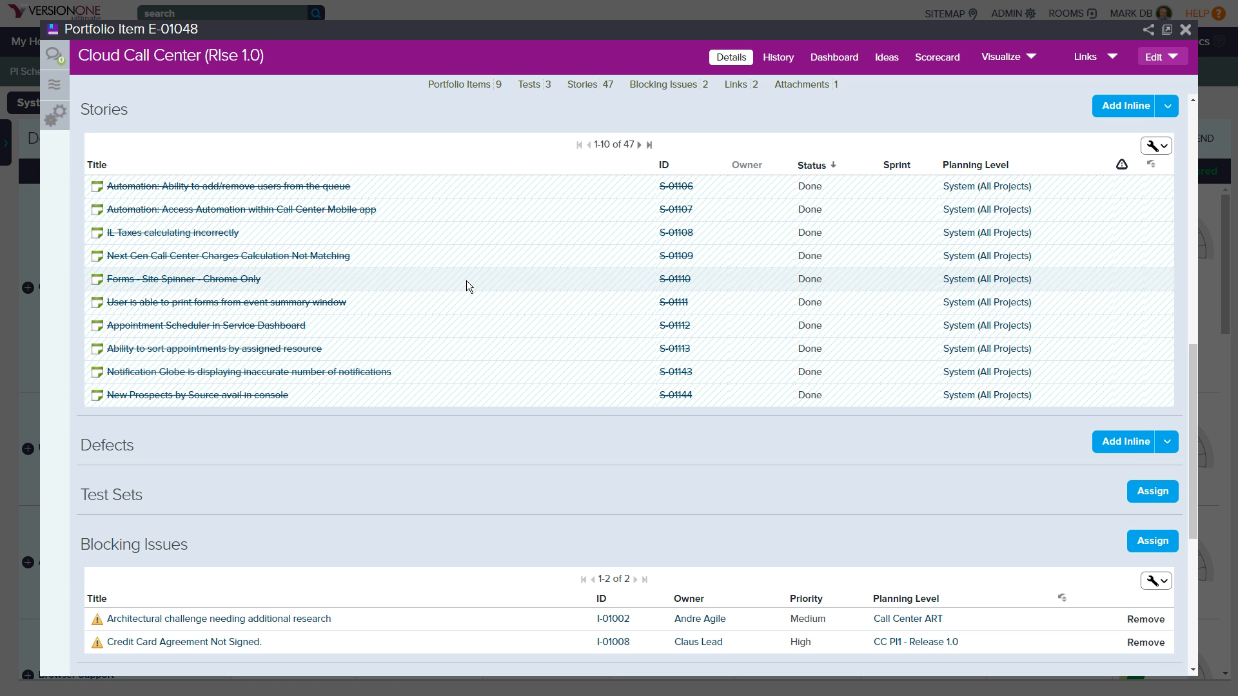
Review the commits and packages in the delivery details of story S-01106, and close the Cloud Call Center (Rlse 1.0) item
{"action": "left_click", "coordinate": [270, 193]}
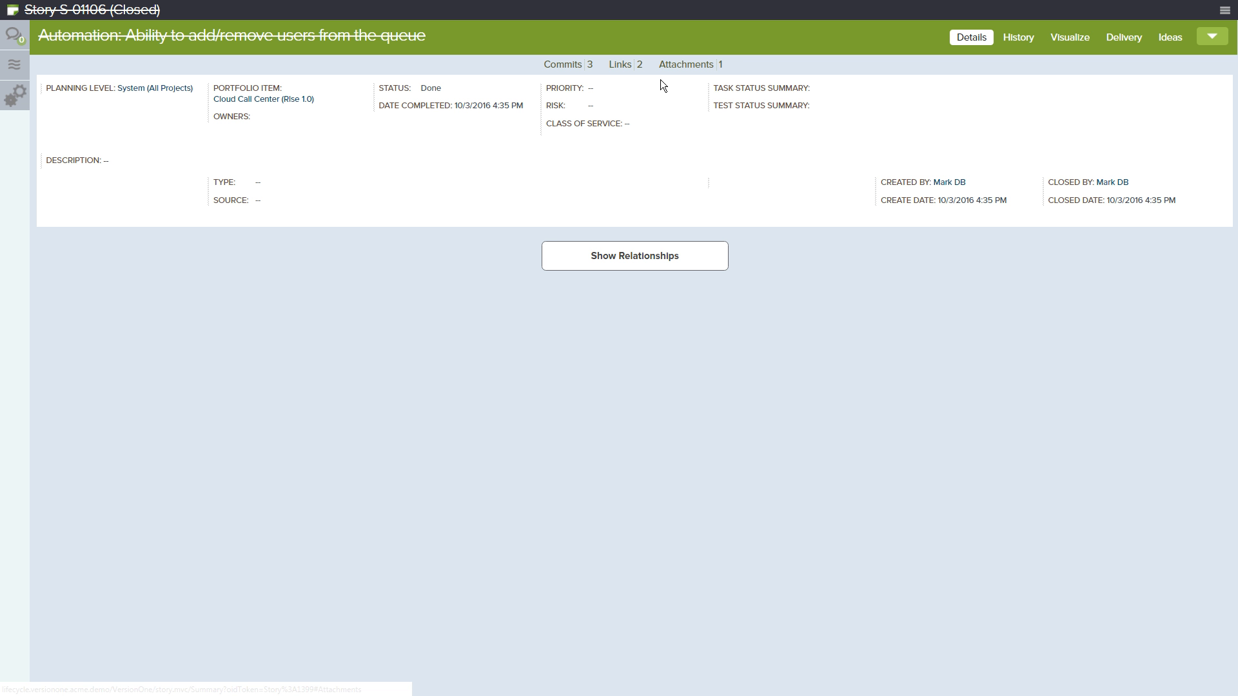
{"action": "left_click", "coordinate": [1112, 39]}
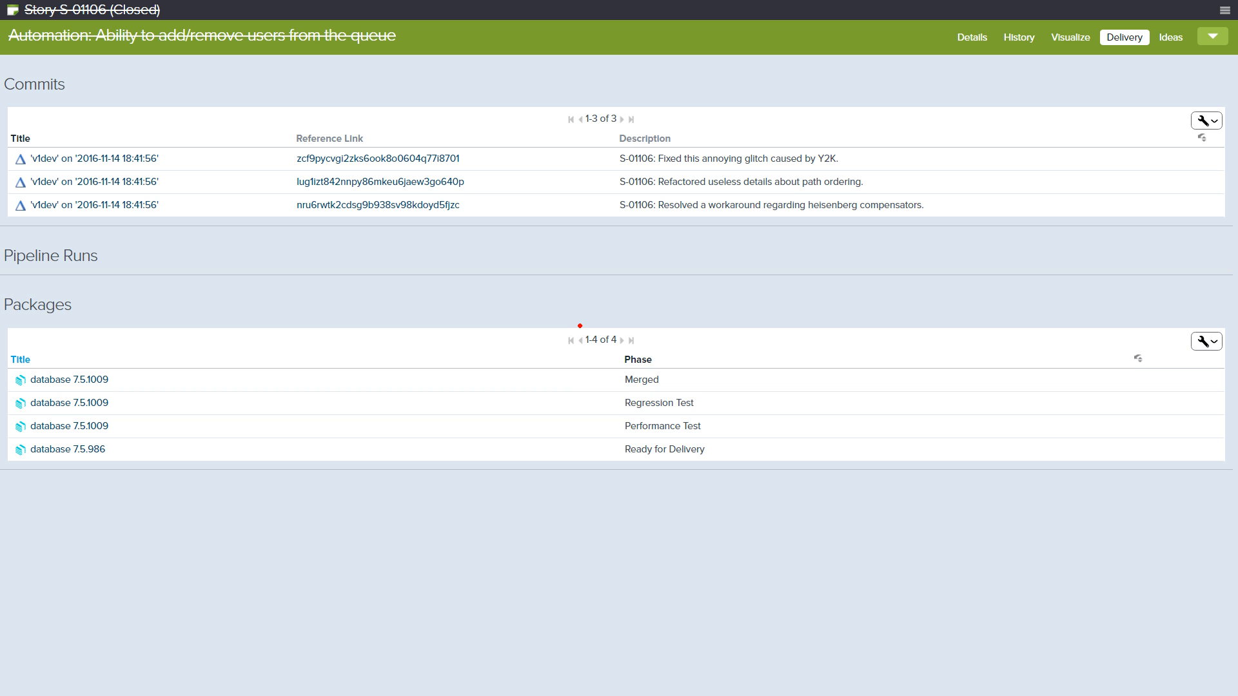
{"action": "mouse_move", "coordinate": [578, 326]}
{"action": "left_mouse_down"}
{"action": "mouse_move", "coordinate": [729, 439]}
{"action": "mouse_move", "coordinate": [759, 492]}
{"action": "left_mouse_up"}
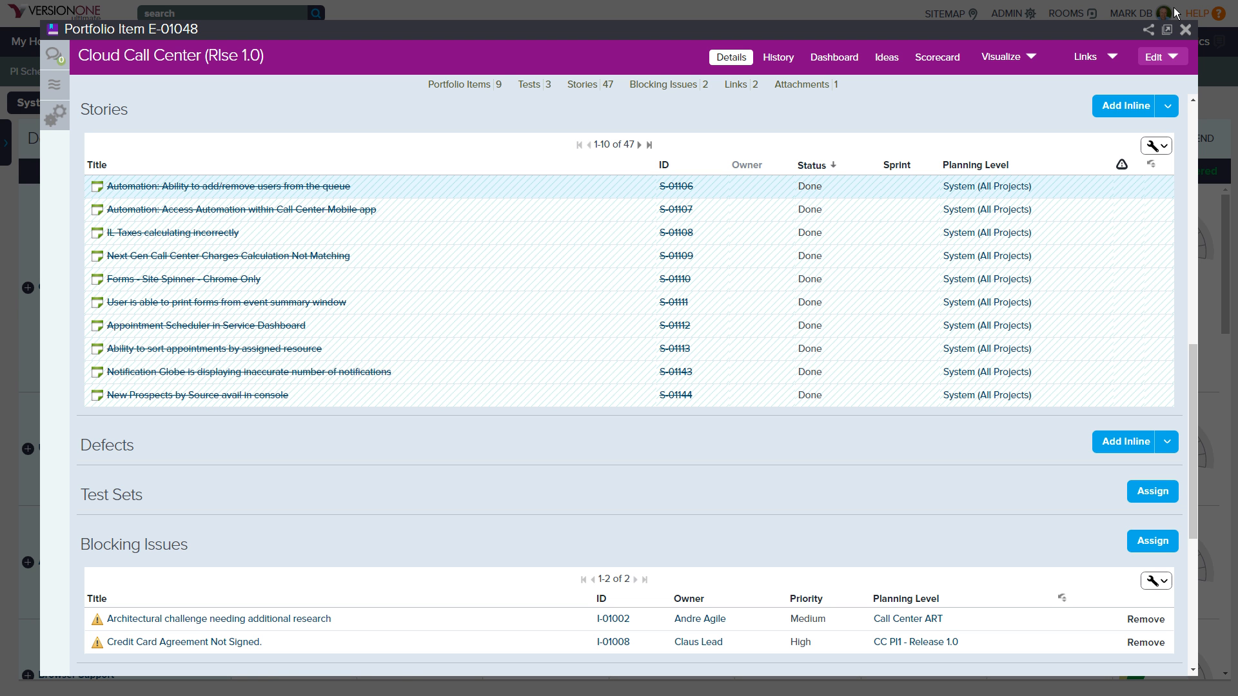
{"action": "left_click", "coordinate": [1185, 29]}
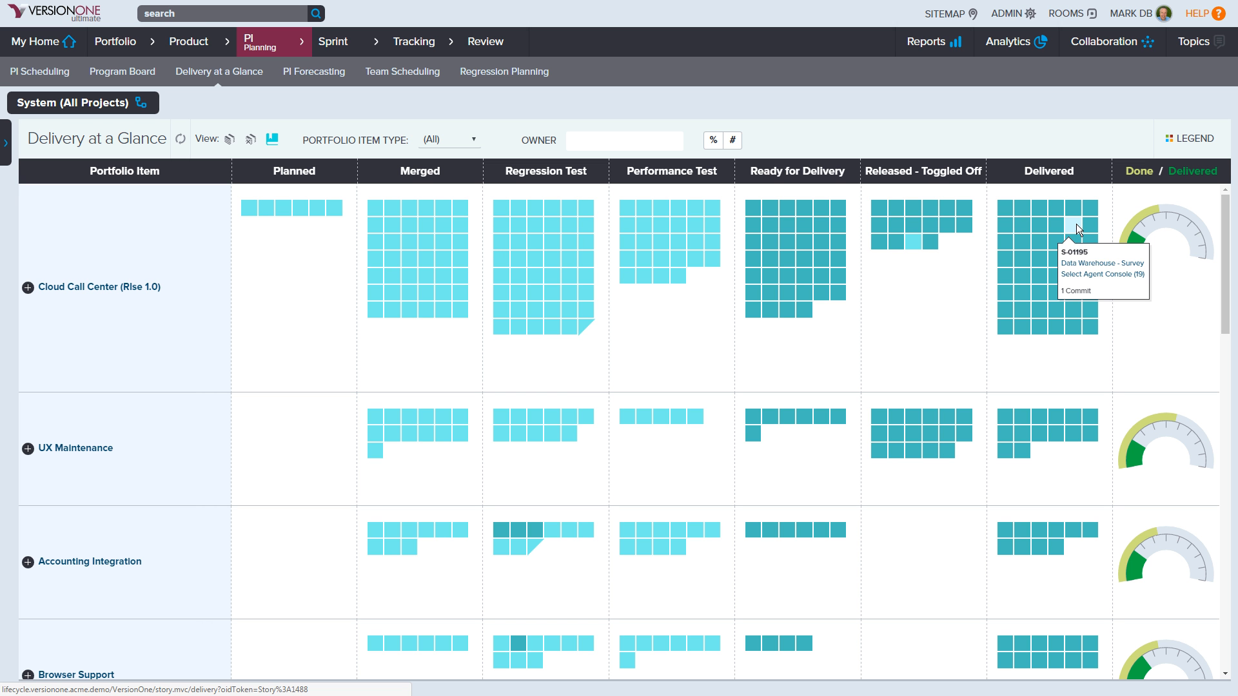
Expand Cloud Call Center (Rlse 1.0) in Delivery at a Glance to inspect its child items, and show progress as percentages
{"action": "mouse_move", "coordinate": [1170, 227]}
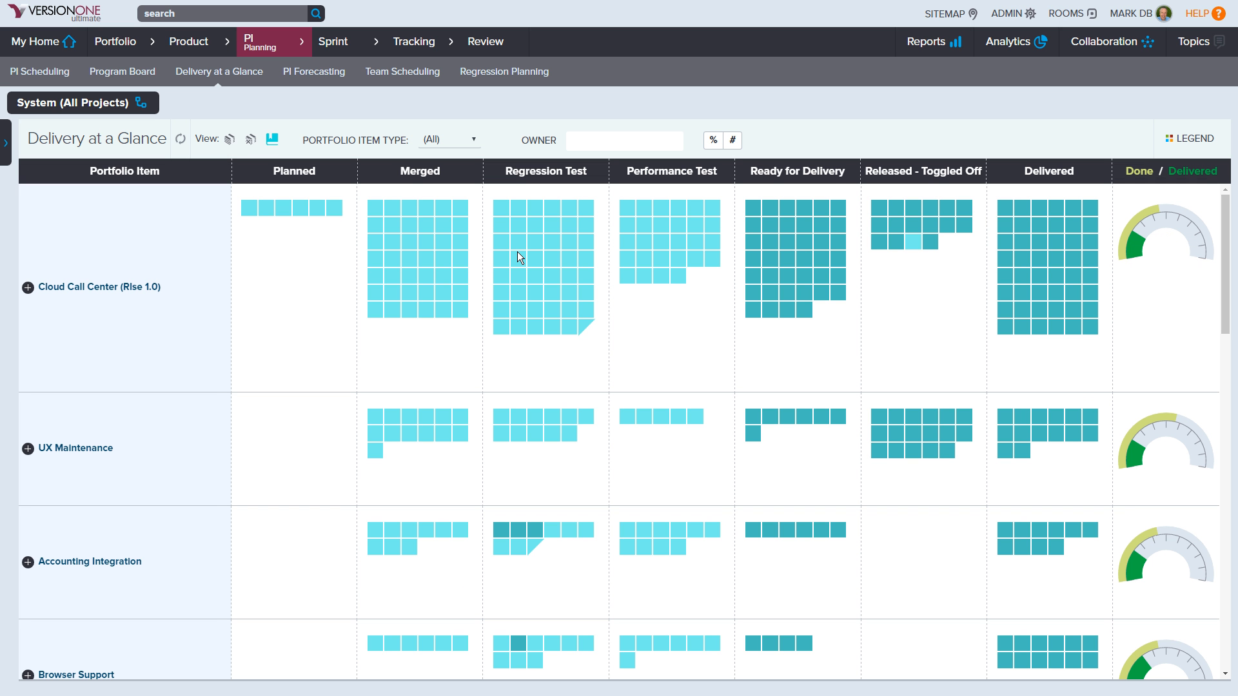
{"action": "left_click", "coordinate": [25, 292]}
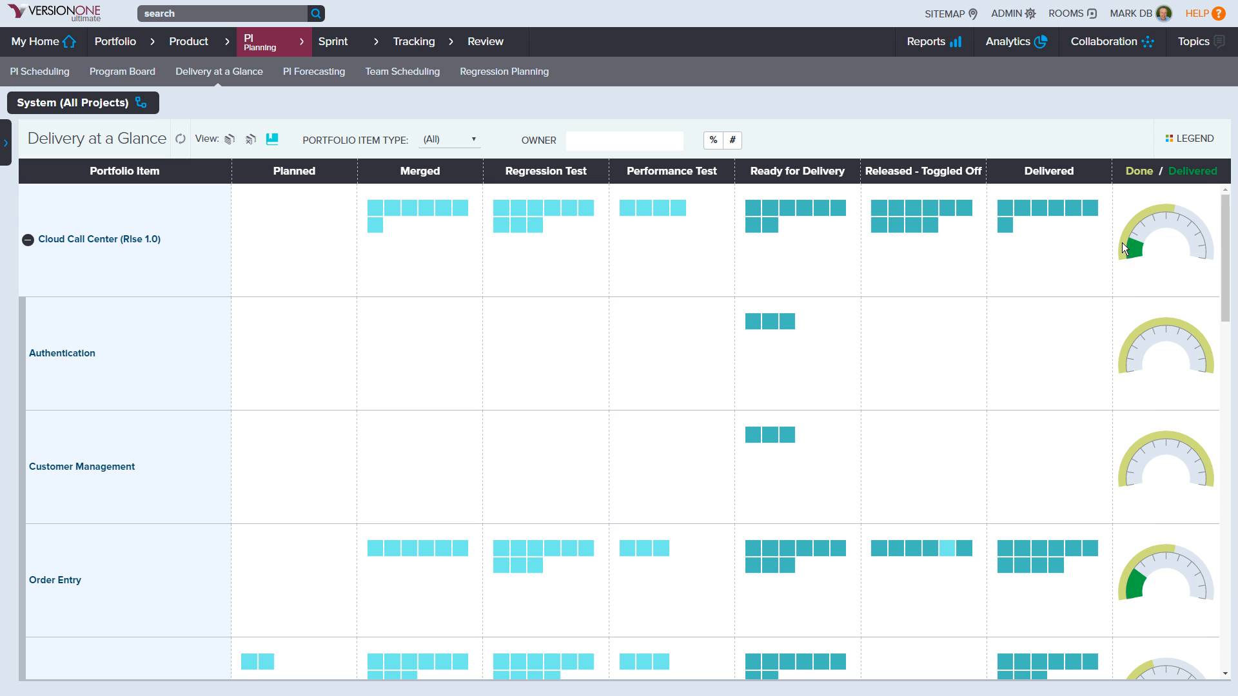
{"action": "scroll", "coordinate": [922, 461], "scroll_direction": "down", "scroll_amount": 3}
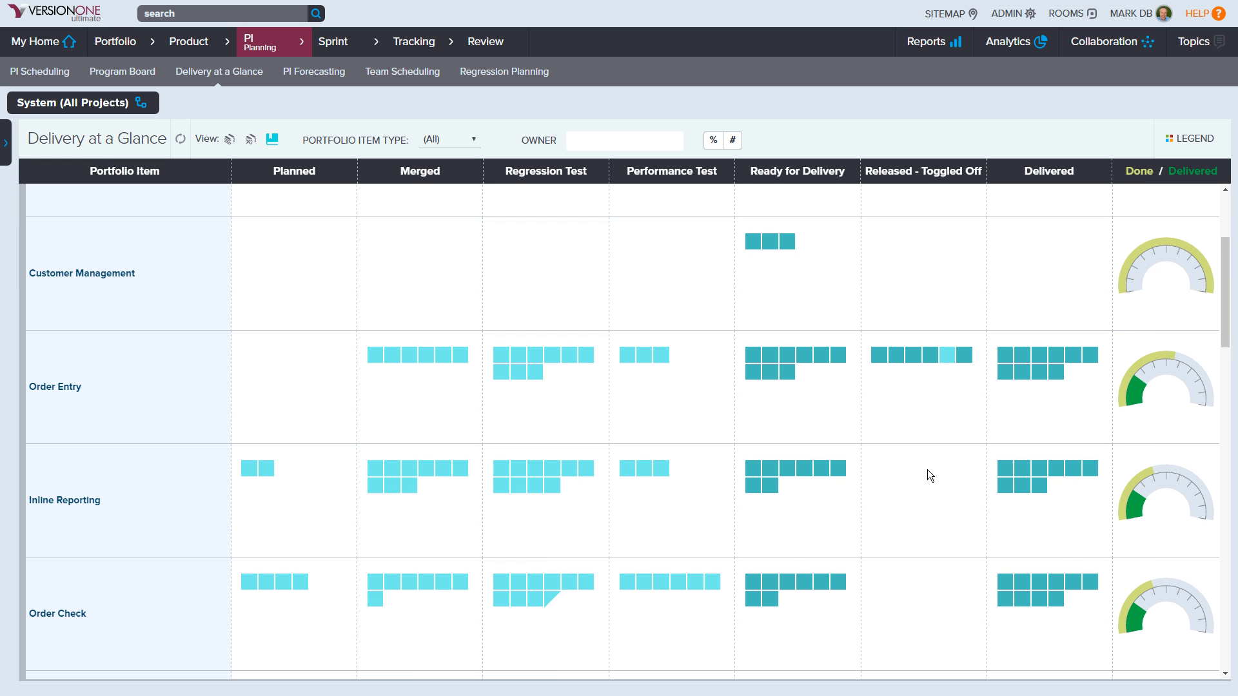
{"action": "scroll", "coordinate": [926, 469], "scroll_direction": "up", "scroll_amount": 3}
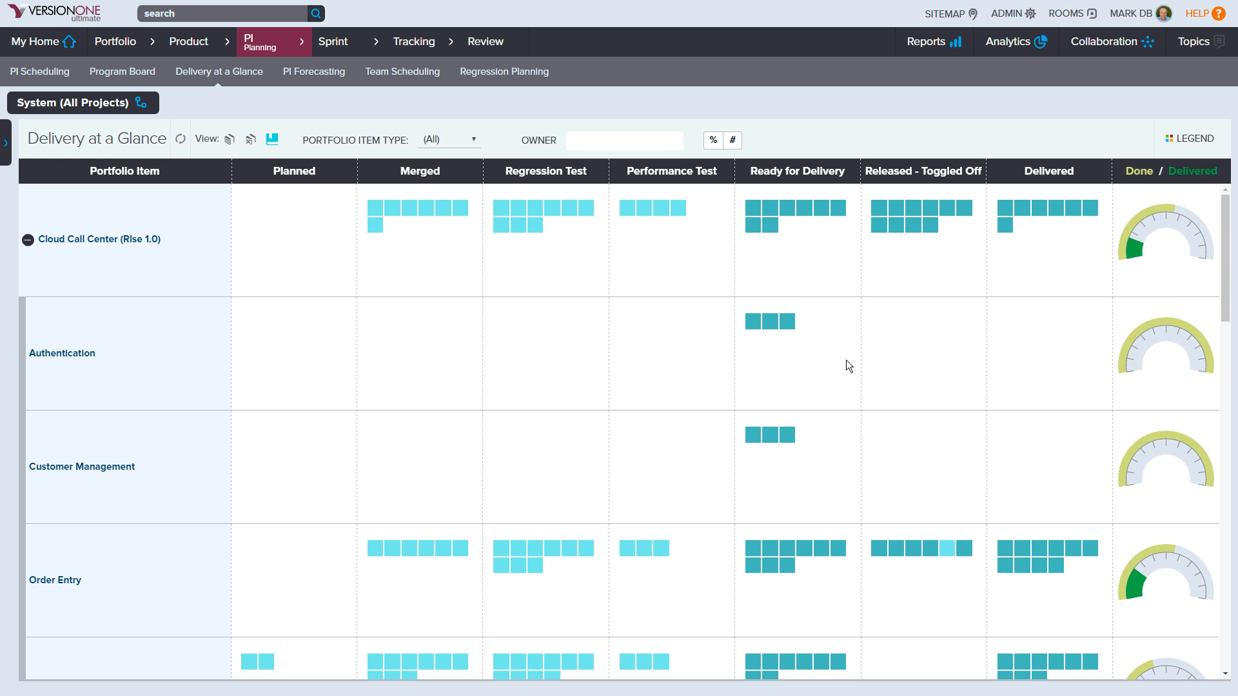
{"action": "left_click", "coordinate": [716, 141]}
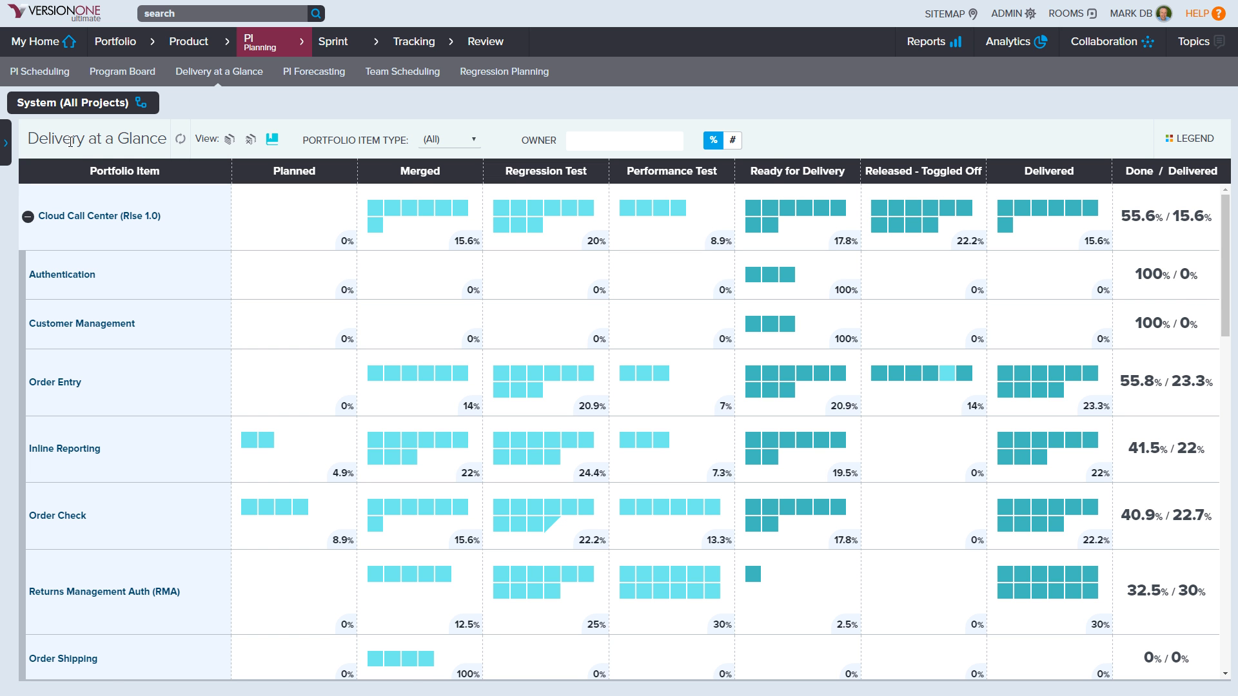
Open the Current Revision link of the Cloud Call Center (Rlse 1.0) epic and list the revision's changes instead of its work items
{"action": "left_click", "coordinate": [125, 214]}
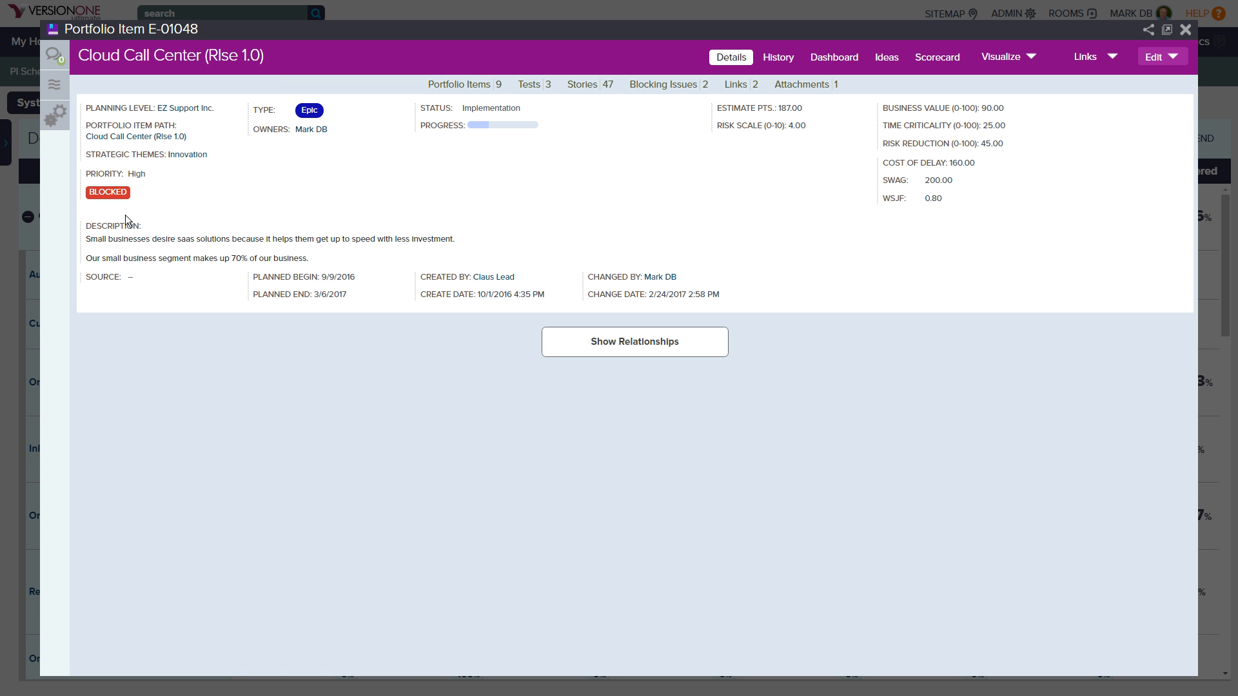
{"action": "left_click", "coordinate": [1097, 60]}
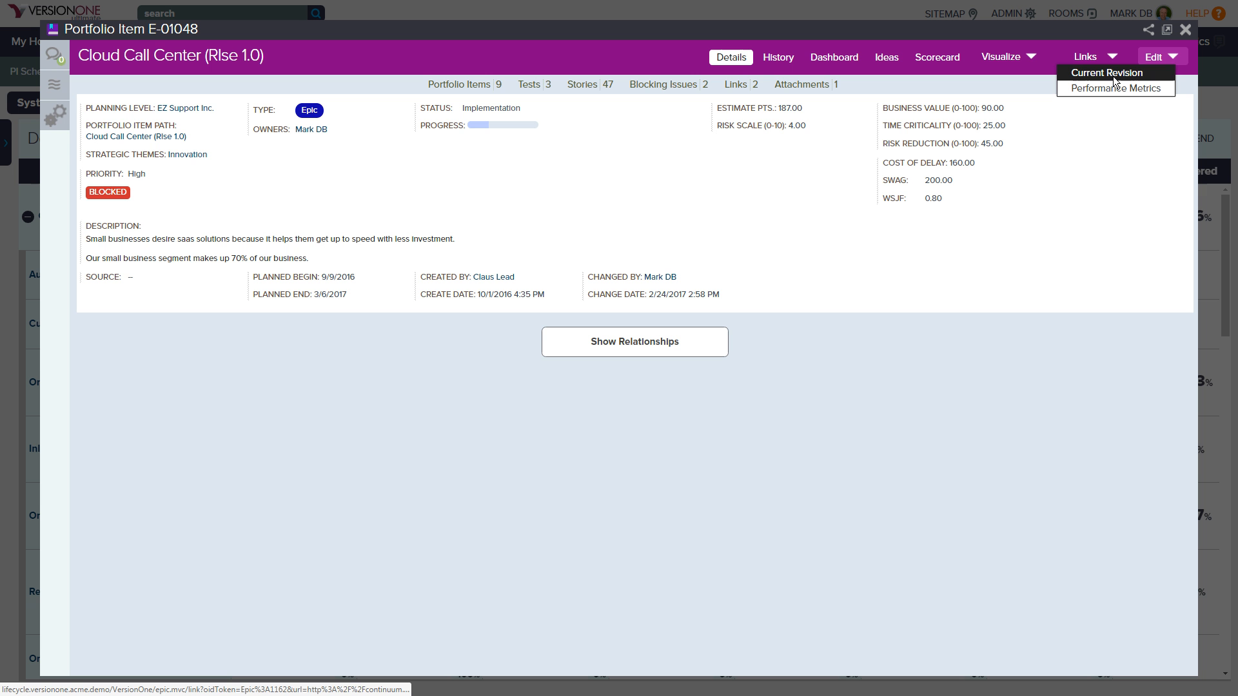
{"action": "left_click", "coordinate": [1113, 74]}
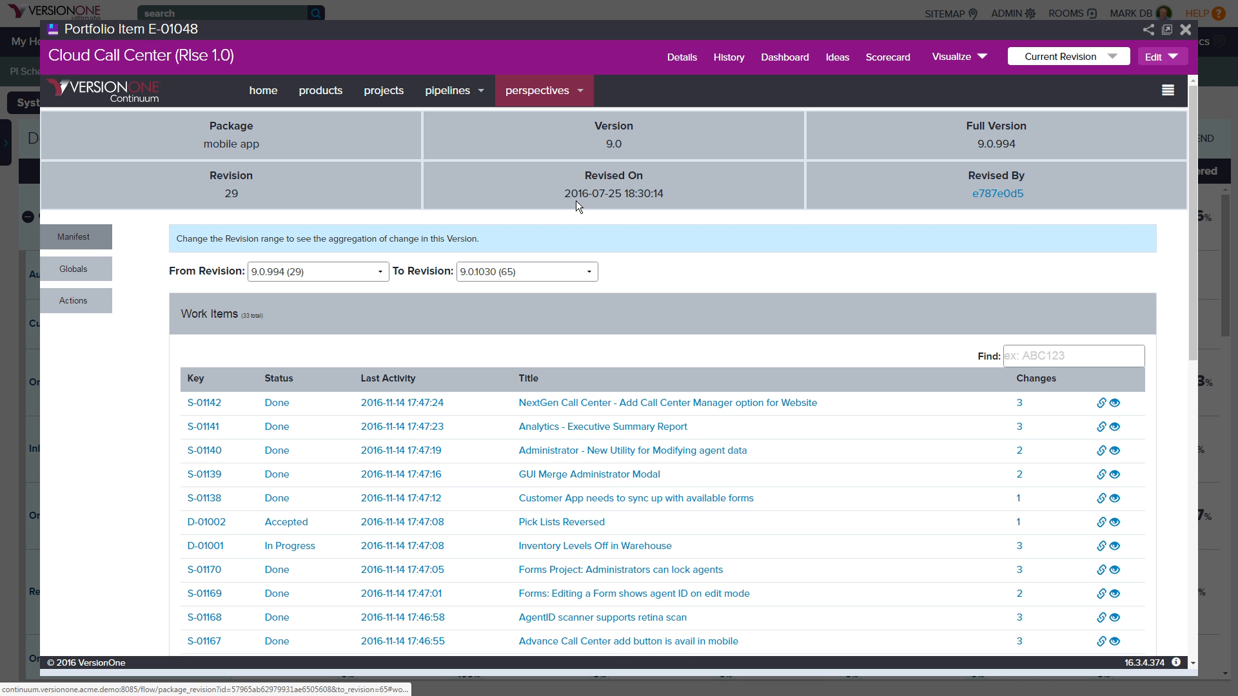
{"action": "left_click", "coordinate": [545, 307]}
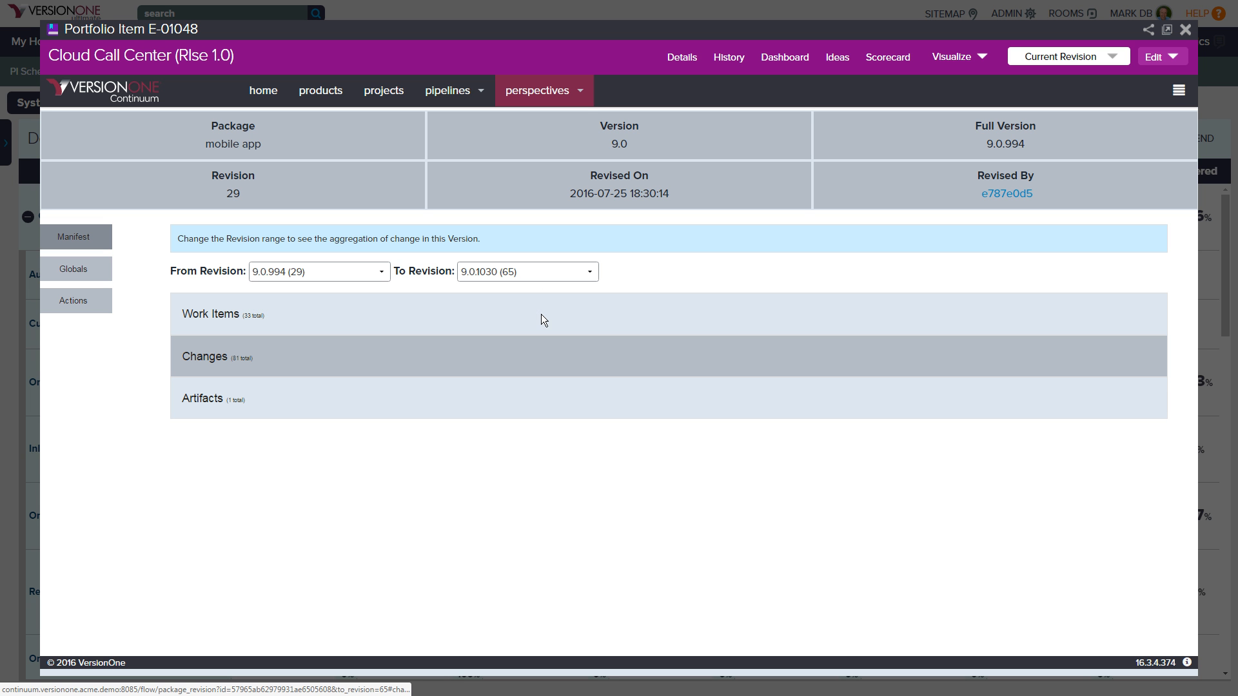
{"action": "left_click", "coordinate": [546, 364]}
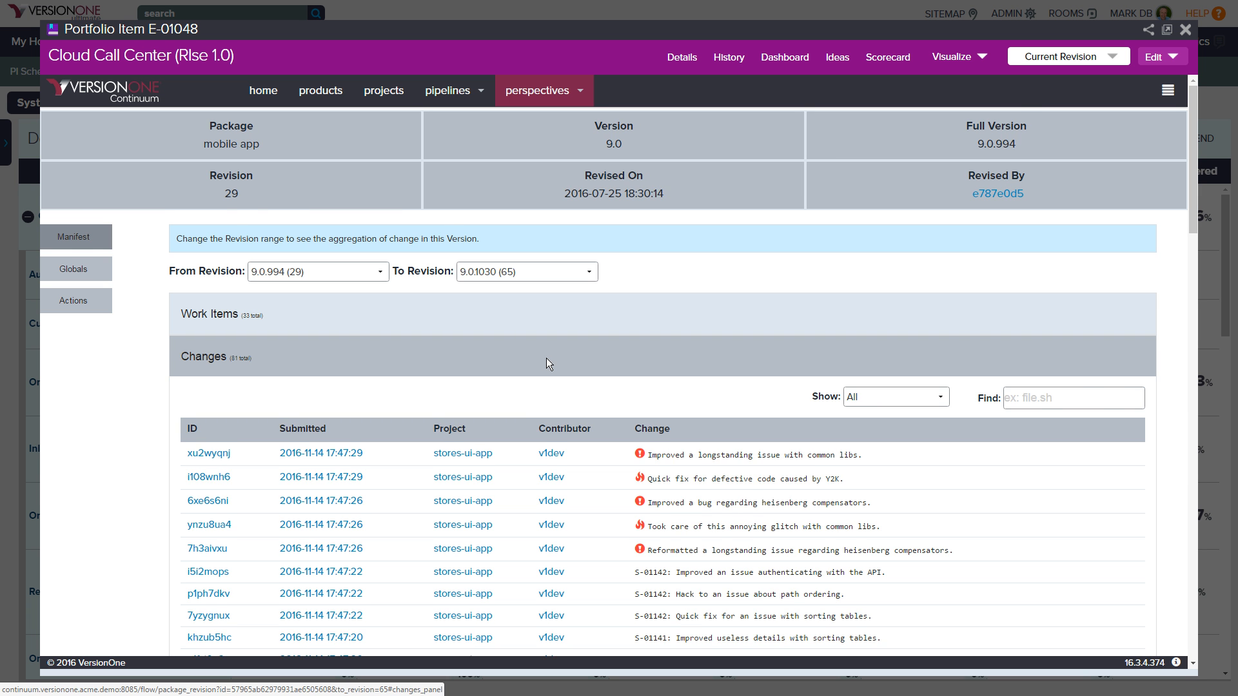
Open the change "Quick fix for defective code caused by Y2K." and examine the risk factors of its source files
{"action": "scroll", "coordinate": [546, 361], "scroll_direction": "down", "scroll_amount": 1}
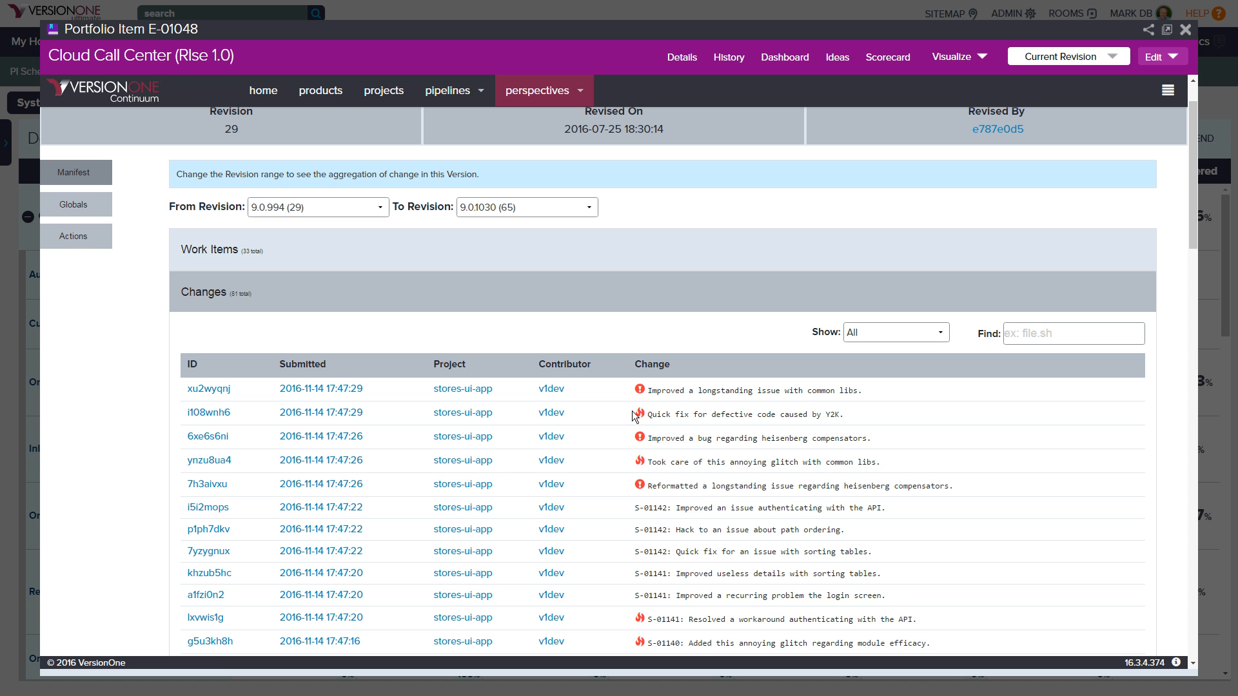
{"action": "mouse_move", "coordinate": [647, 419]}
{"action": "left_click", "coordinate": [647, 416]}
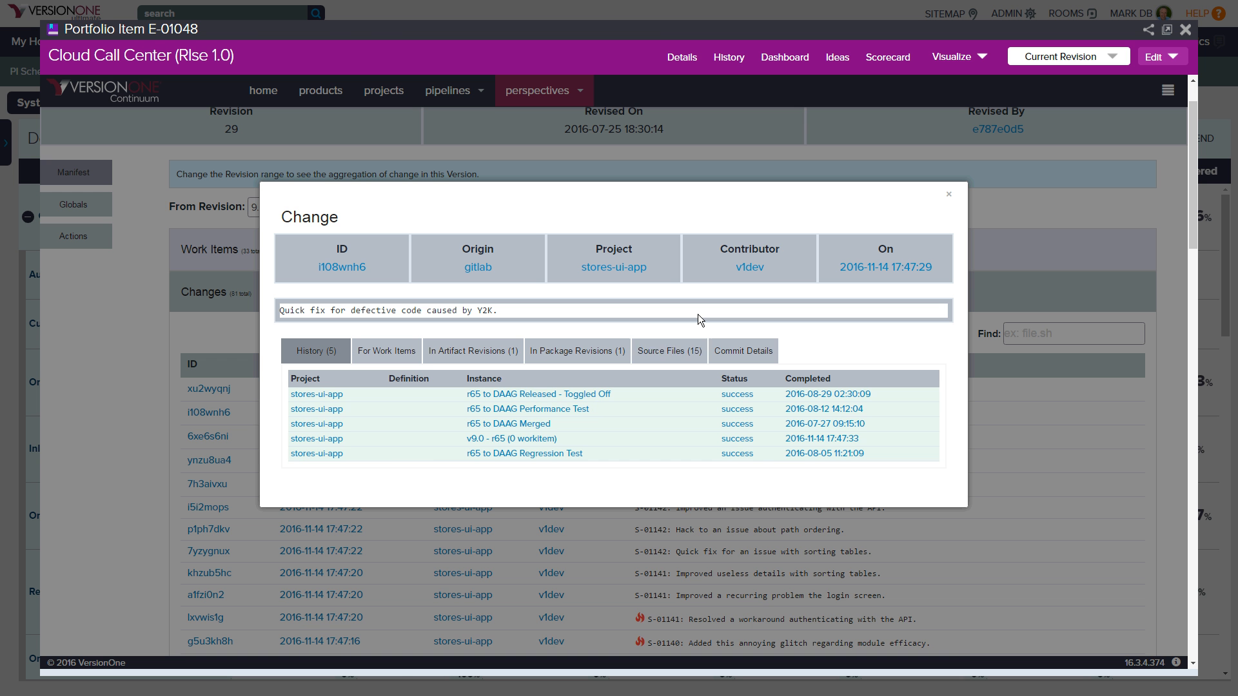
{"action": "left_click", "coordinate": [668, 351]}
{"action": "scroll", "coordinate": [670, 354], "scroll_direction": "down", "scroll_amount": 1}
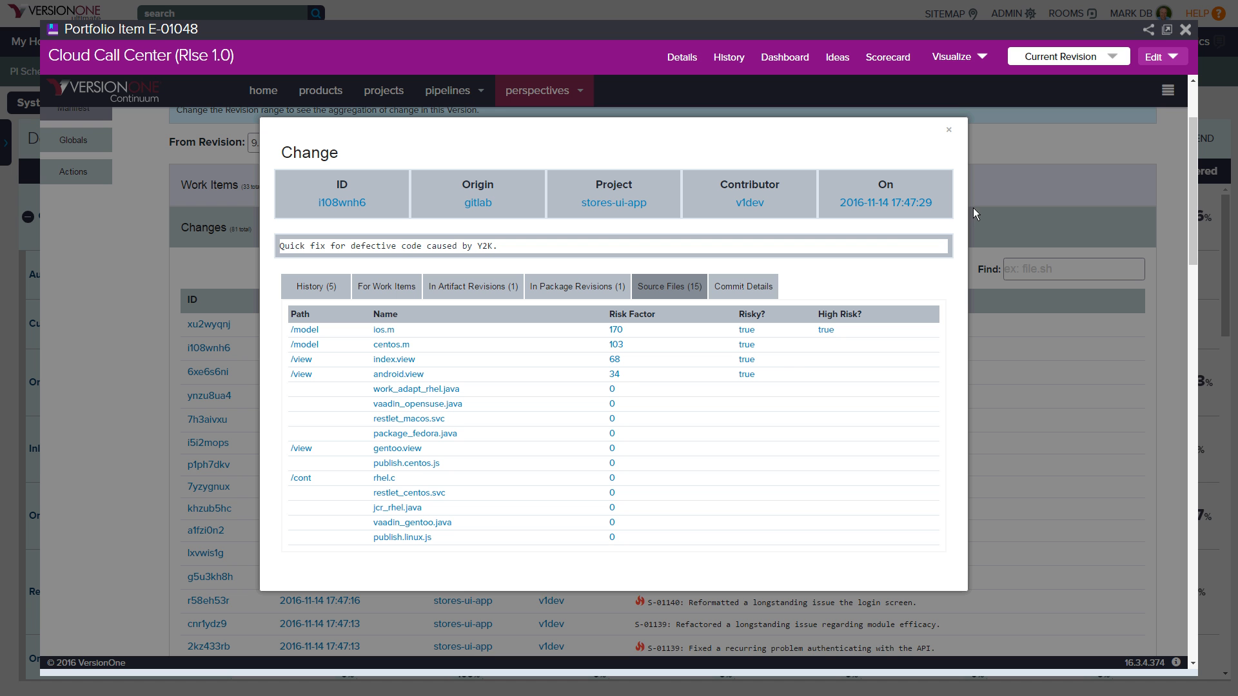
Leave the change details and list, and switch the Cloud Call Center (Rlse 1.0) epic from Current Revision to Performance Metrics
{"action": "left_click", "coordinate": [949, 131]}
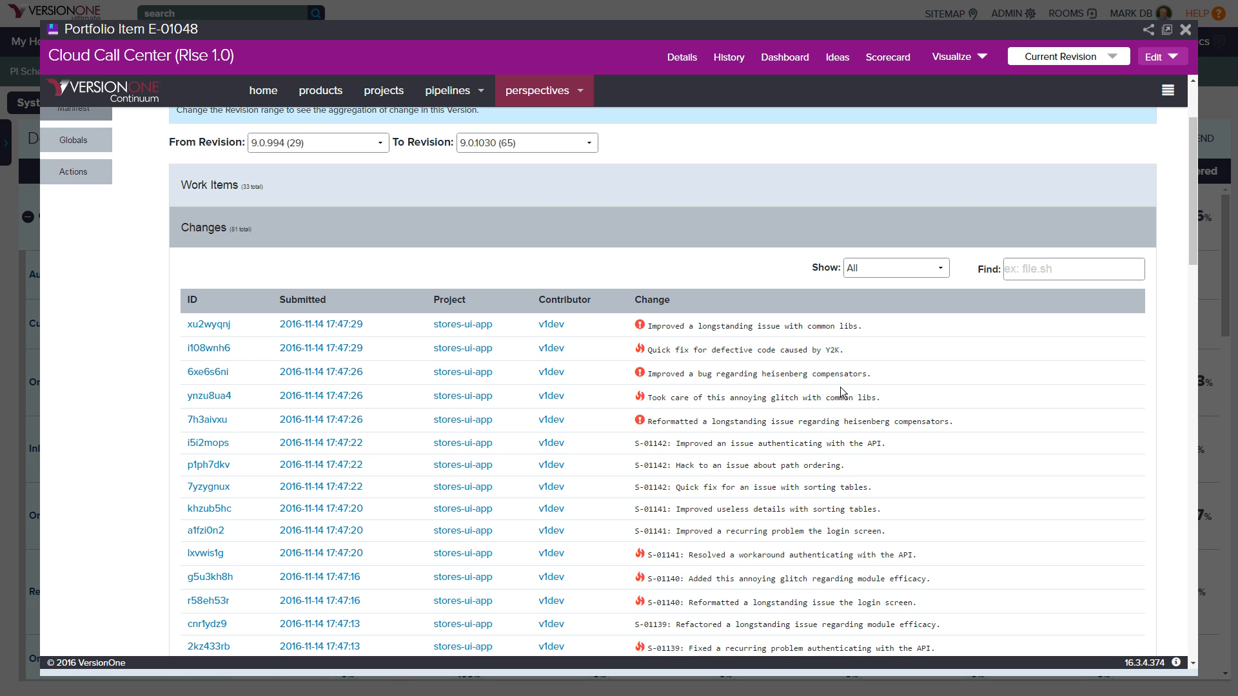
{"action": "left_click", "coordinate": [659, 231]}
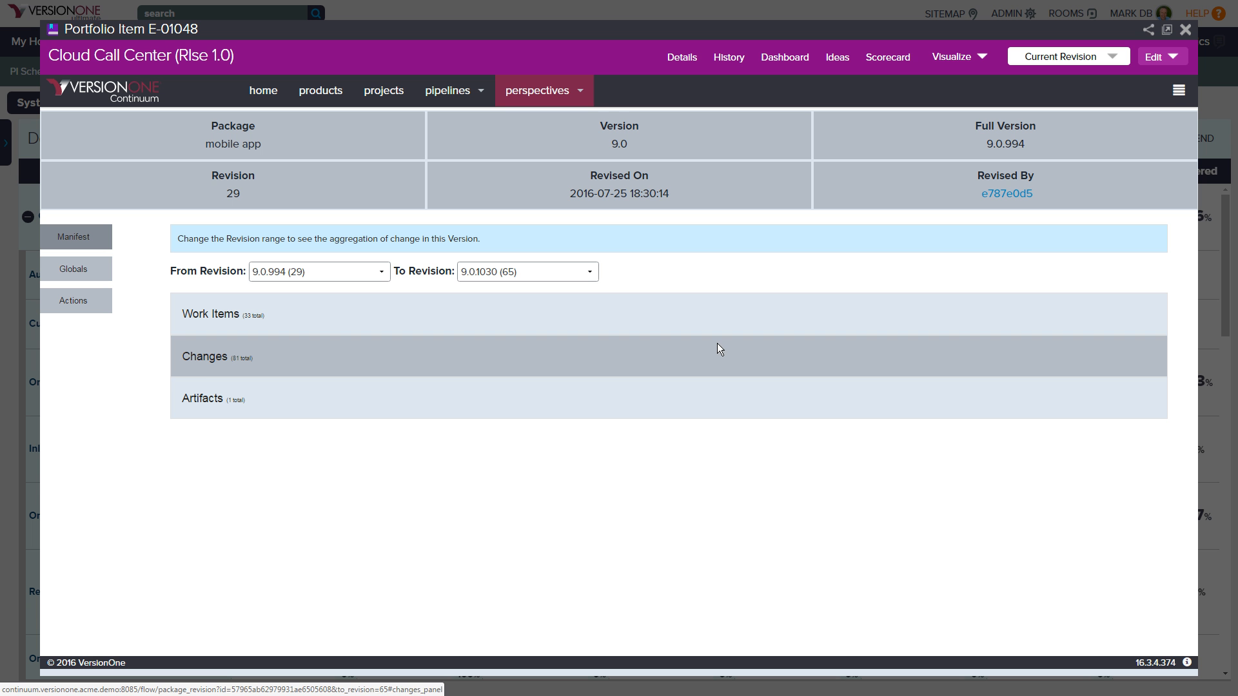
{"action": "left_click", "coordinate": [1105, 57]}
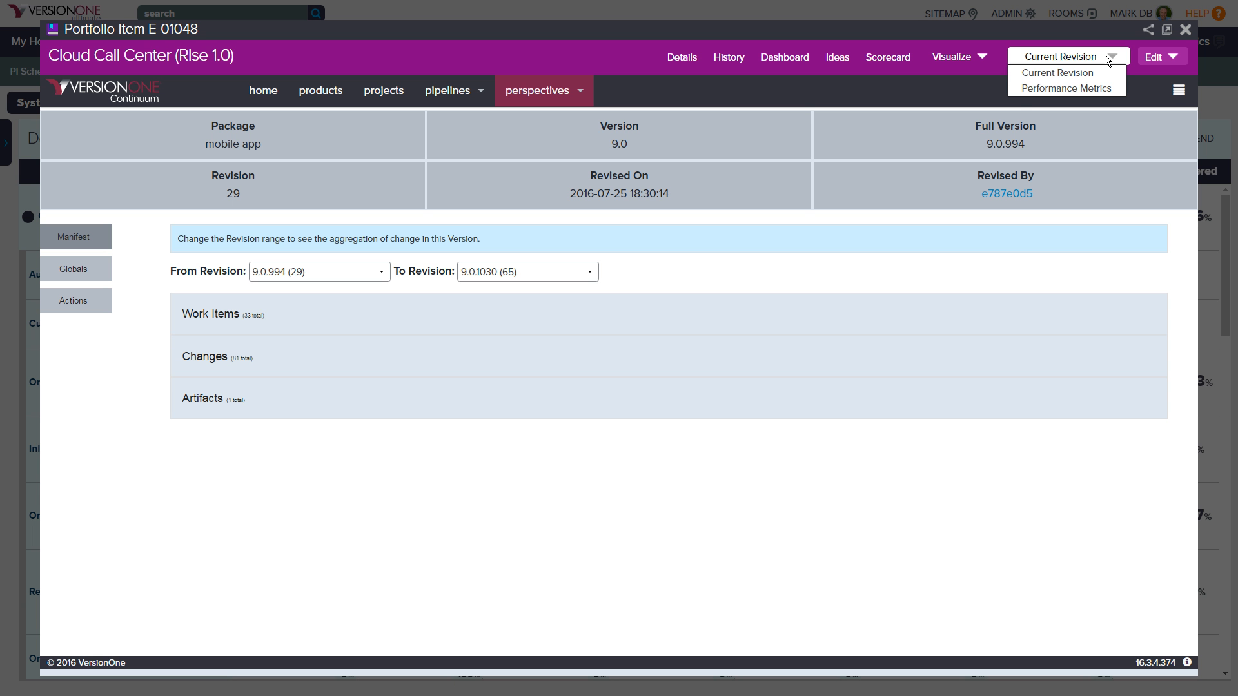
{"action": "left_click", "coordinate": [1071, 88]}
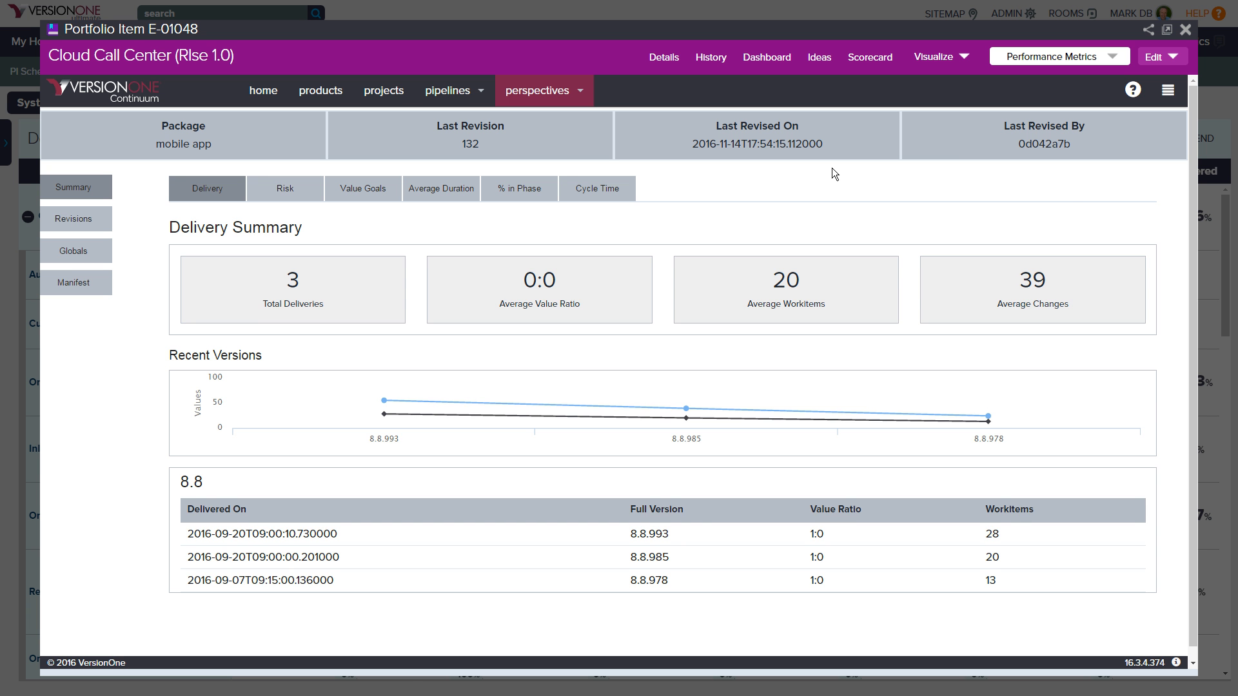
Review the mobile app package's risk summary and average workitem duration in phase, and close the epic
{"action": "left_click", "coordinate": [289, 189]}
{"action": "scroll", "coordinate": [331, 207], "scroll_direction": "down", "scroll_amount": 2}
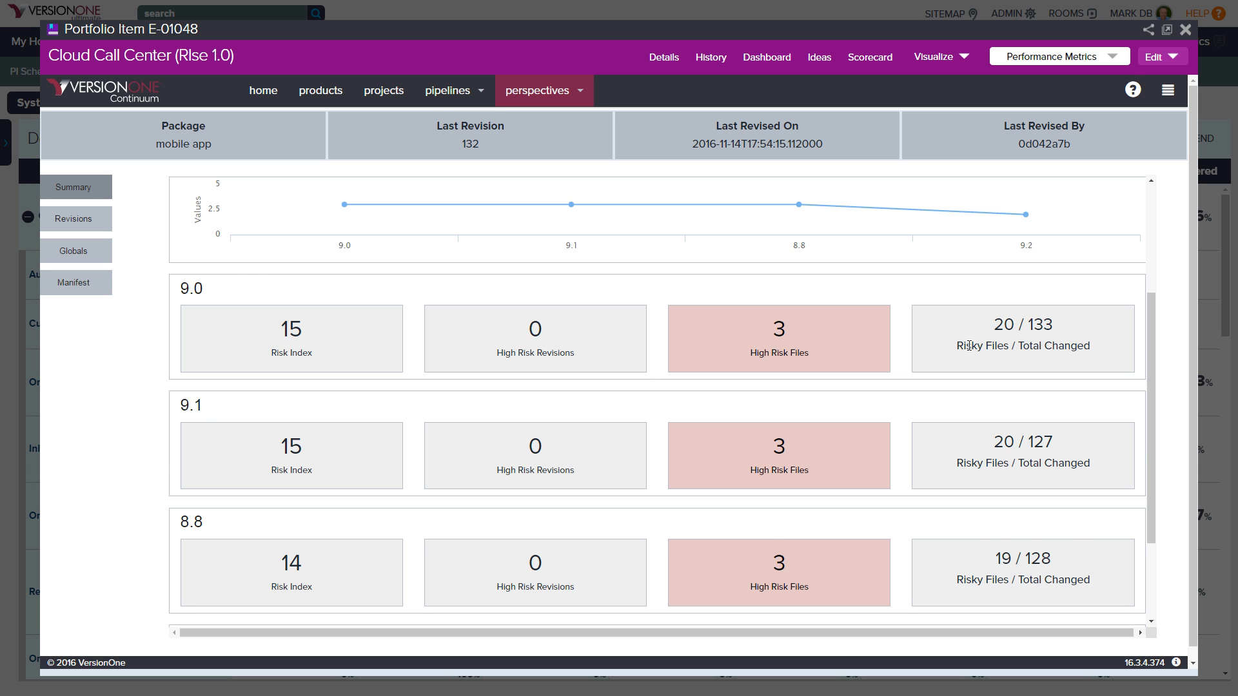
{"action": "scroll", "coordinate": [969, 346], "scroll_direction": "up", "scroll_amount": 3}
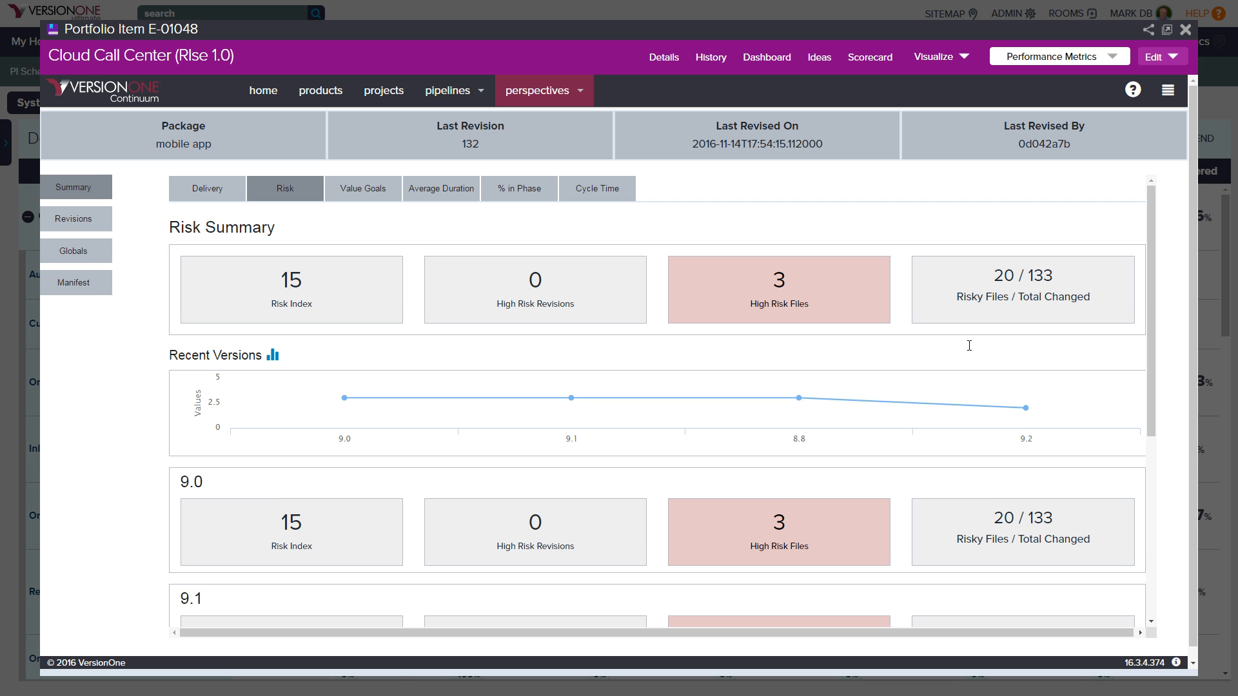
{"action": "left_click", "coordinate": [436, 191]}
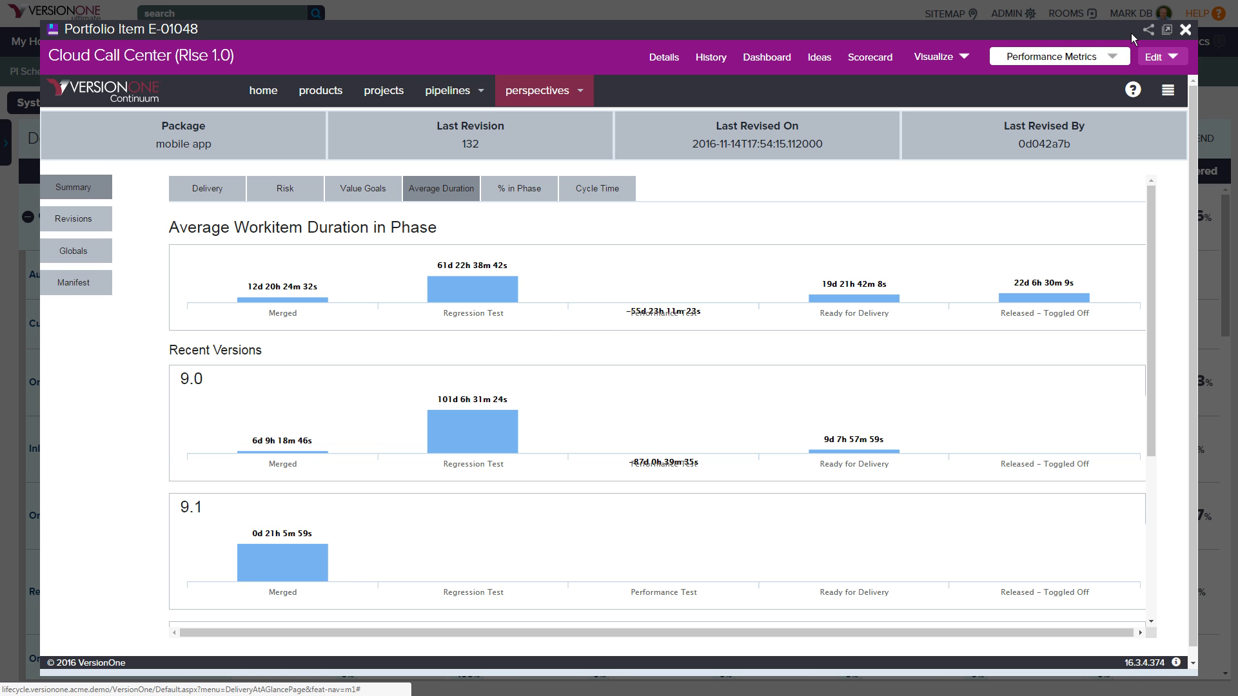
{"action": "left_click", "coordinate": [1185, 29]}
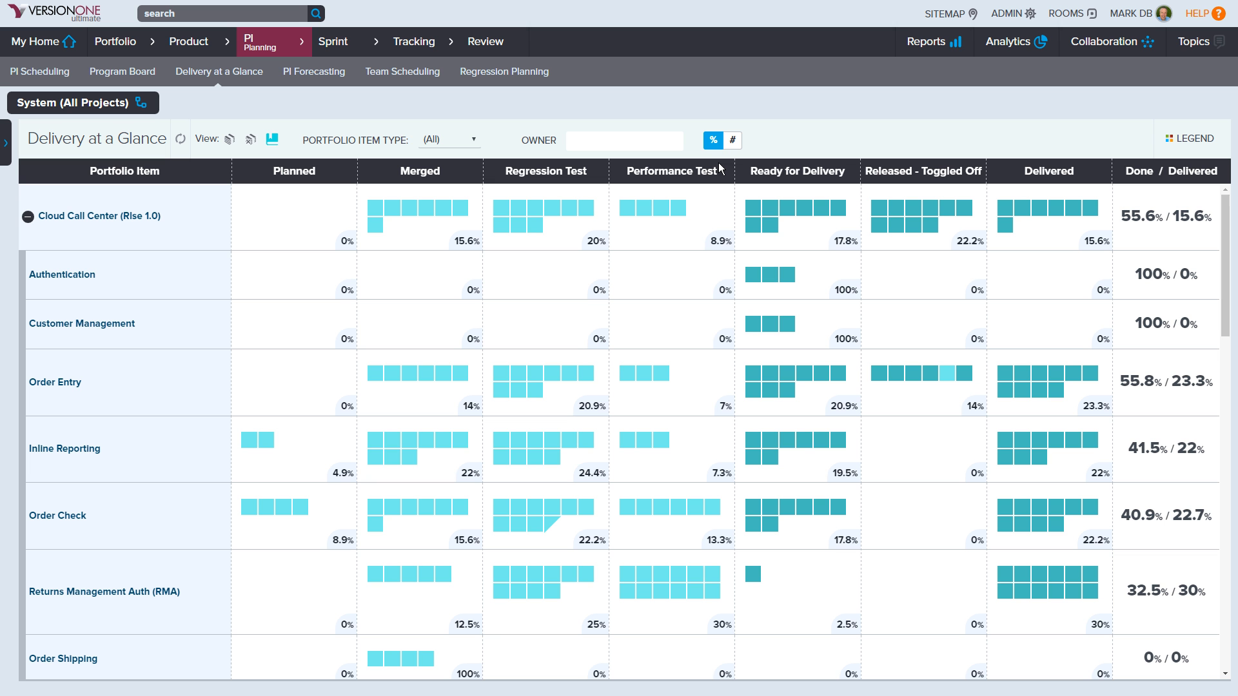
Show Delivery at a Glance by package and open the Call Center - Portfolio Planning Room
{"action": "left_click", "coordinate": [227, 141]}
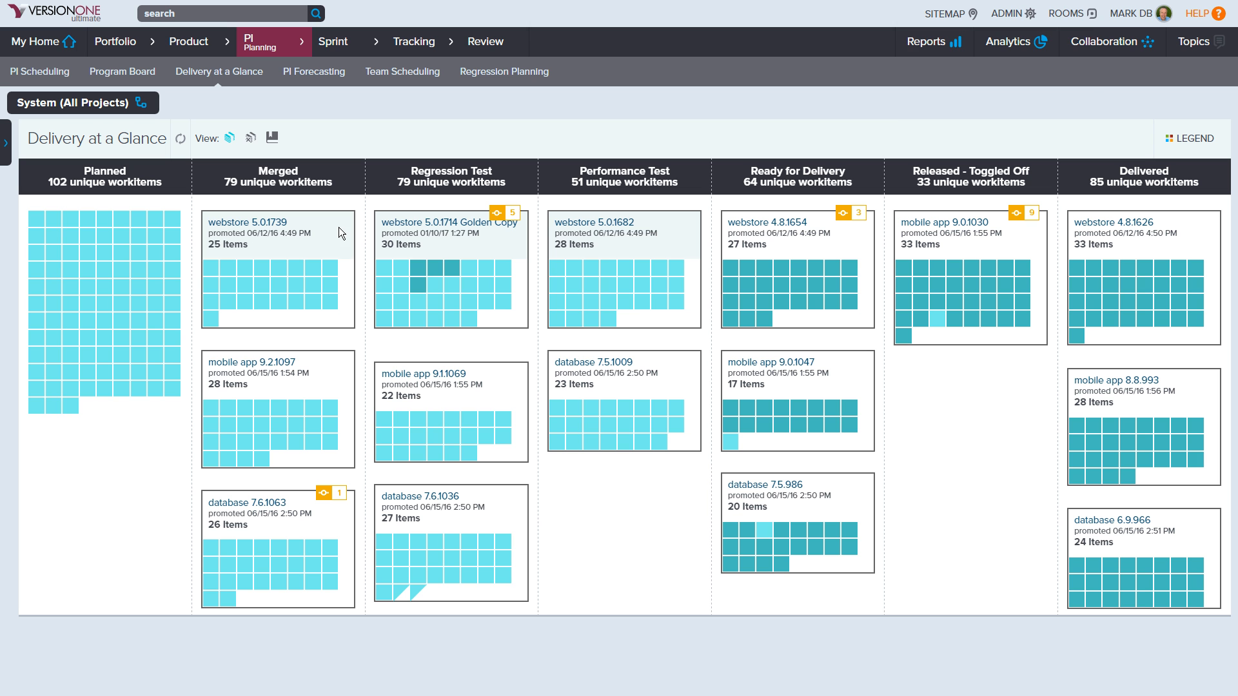
{"action": "left_click", "coordinate": [1065, 13]}
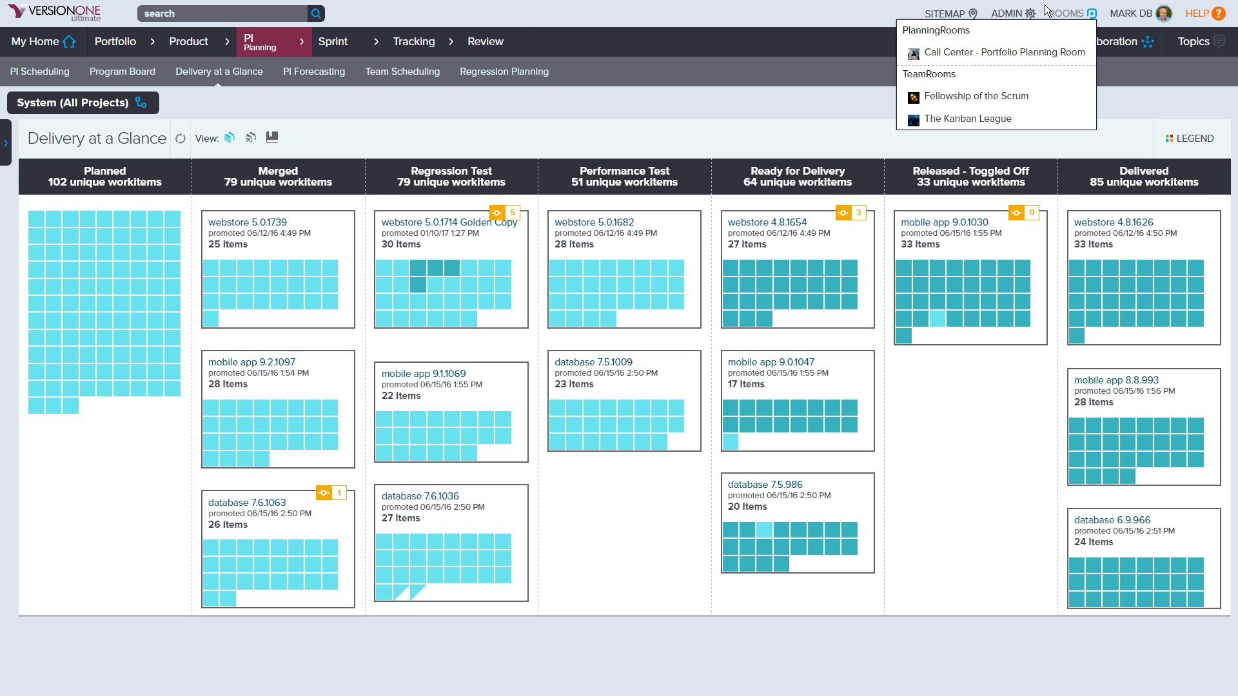
{"action": "left_click", "coordinate": [1045, 54]}
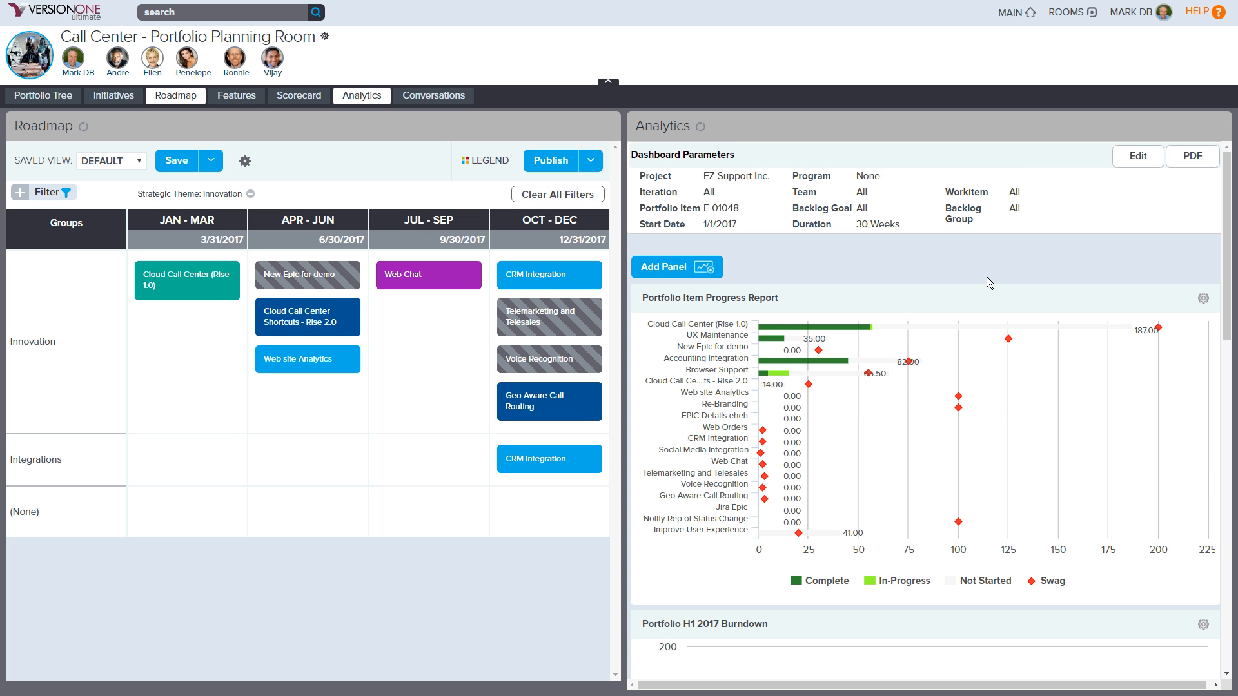
Examine the Portfolio Item Progress Report, Portfolio H1 2017 Burndown and Feature Completion charts in the room's analytics
{"action": "scroll", "coordinate": [986, 276], "scroll_direction": "down", "scroll_amount": 2}
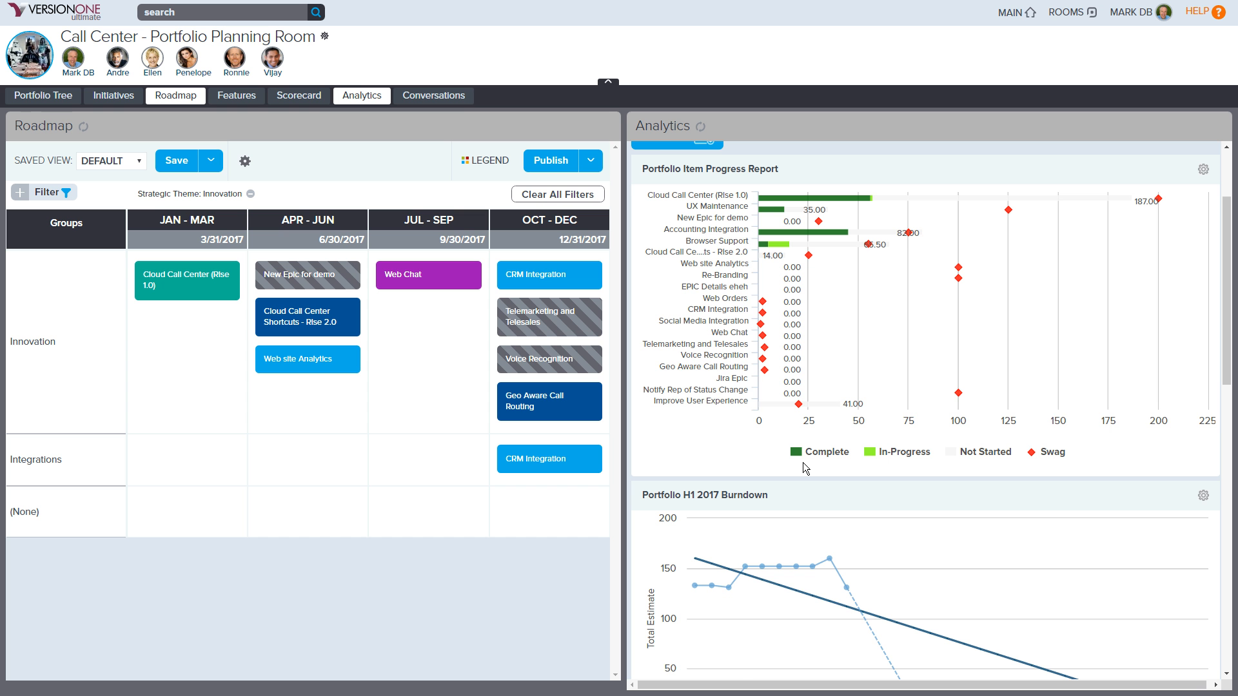
{"action": "scroll", "coordinate": [803, 463], "scroll_direction": "down", "scroll_amount": 3}
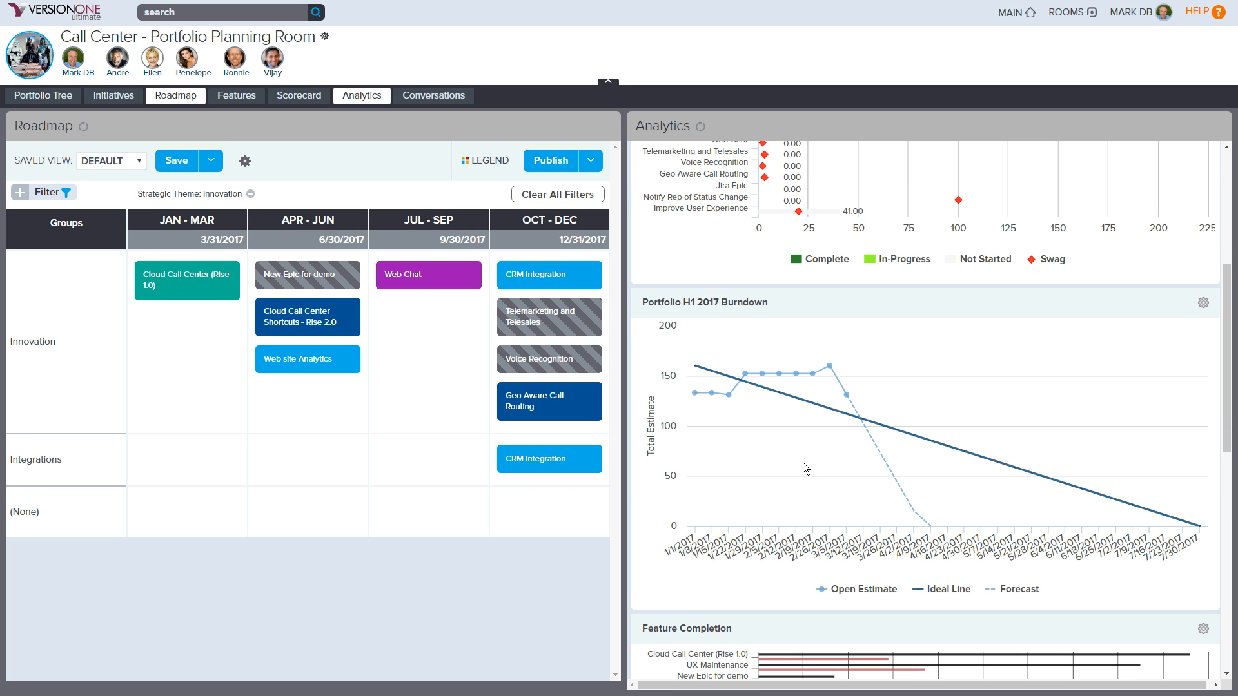
{"action": "scroll", "coordinate": [802, 461], "scroll_direction": "down", "scroll_amount": 1}
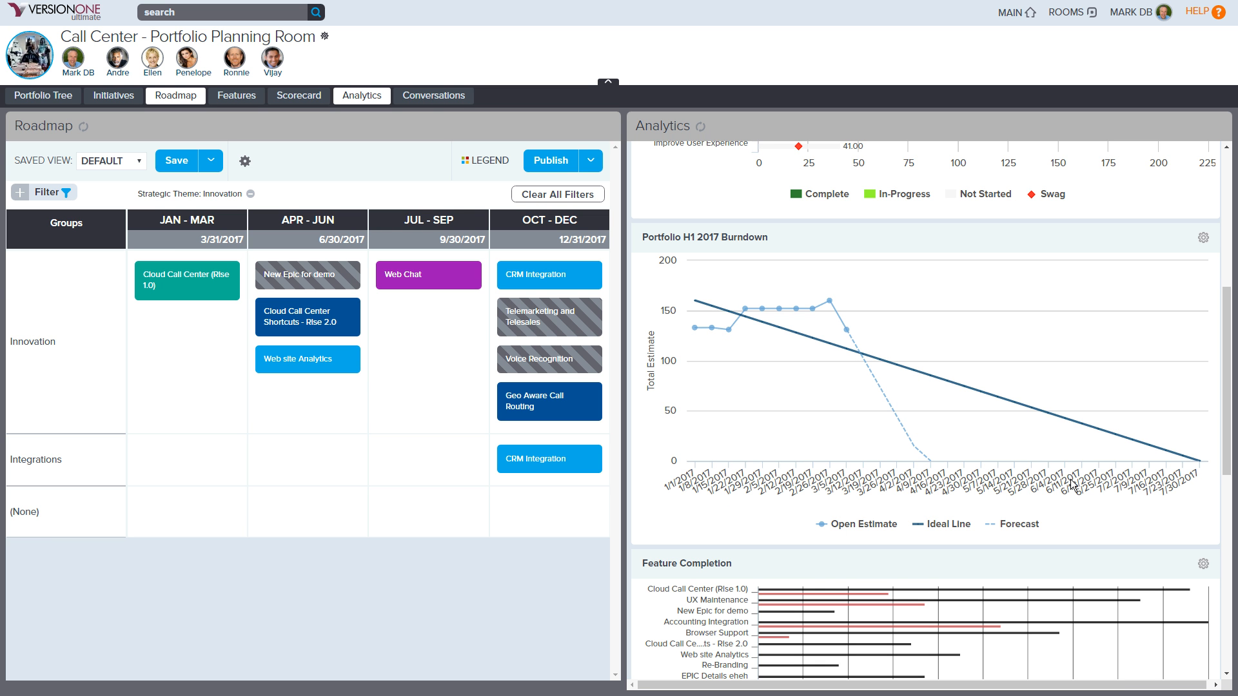
{"action": "scroll", "coordinate": [1070, 481], "scroll_direction": "down", "scroll_amount": 6}
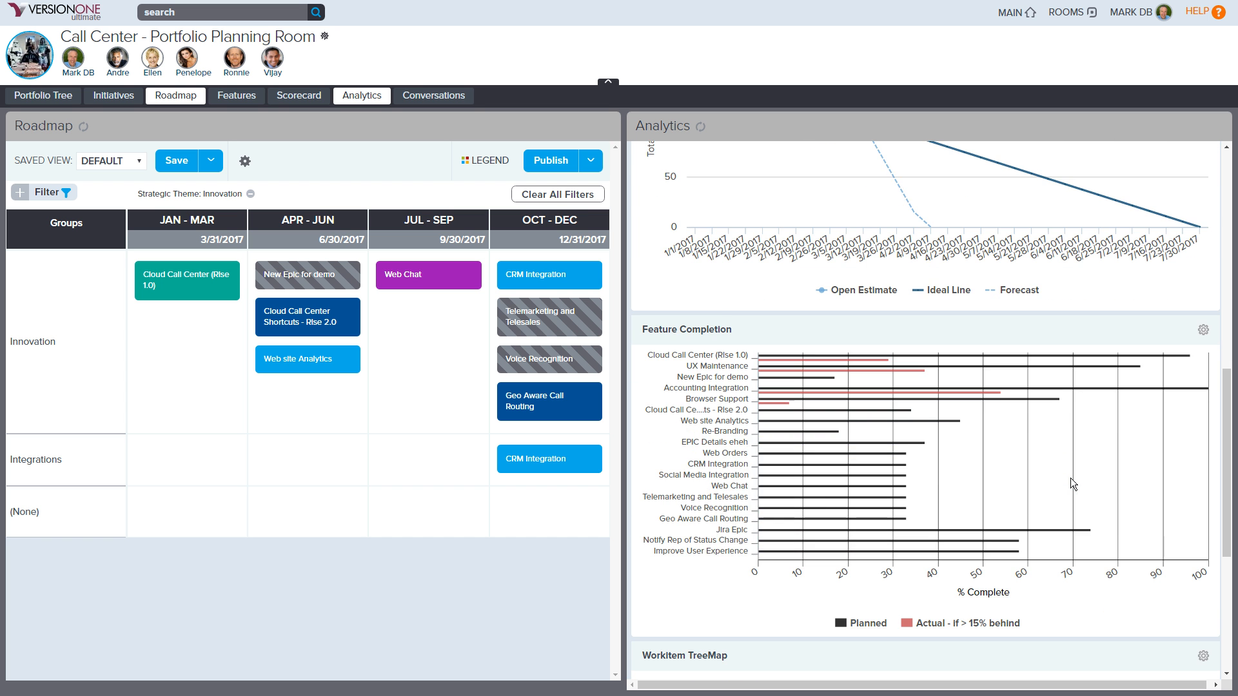
Hide the Planned series in the Feature Completion chart and view the Workitem TreeMap
{"action": "scroll", "coordinate": [1070, 478], "scroll_direction": "up", "scroll_amount": 1}
{"action": "left_click", "coordinate": [868, 472]}
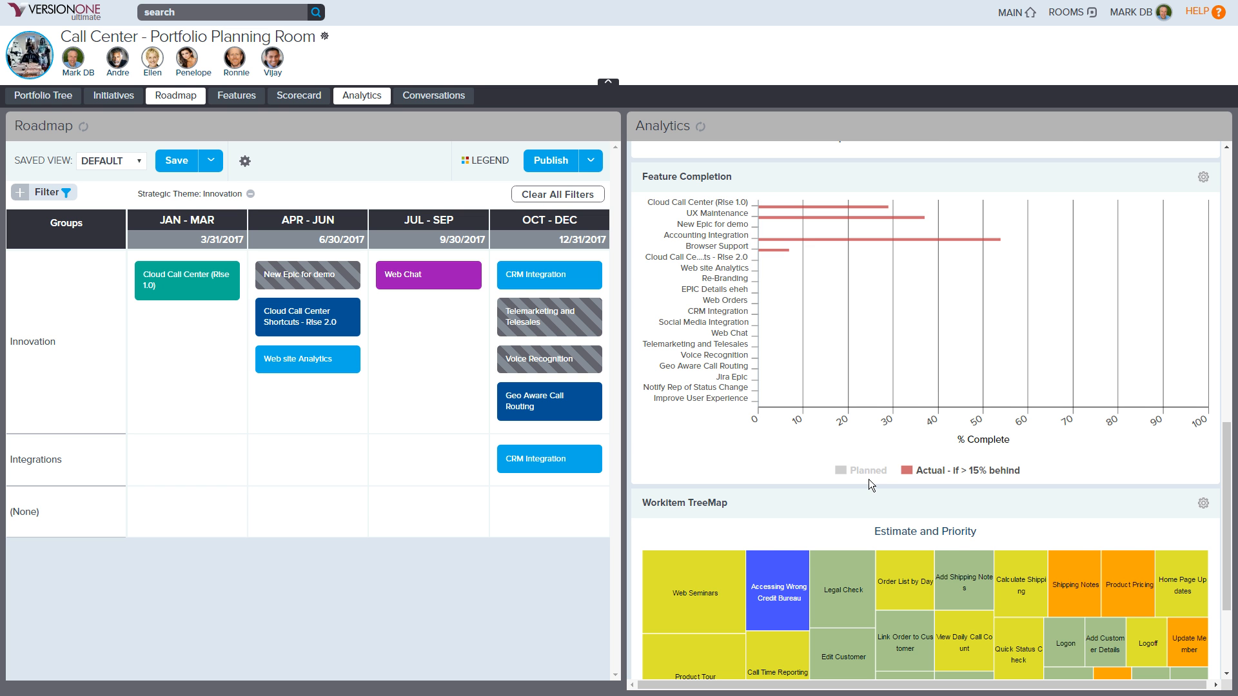
{"action": "scroll", "coordinate": [869, 479], "scroll_direction": "down", "scroll_amount": 3}
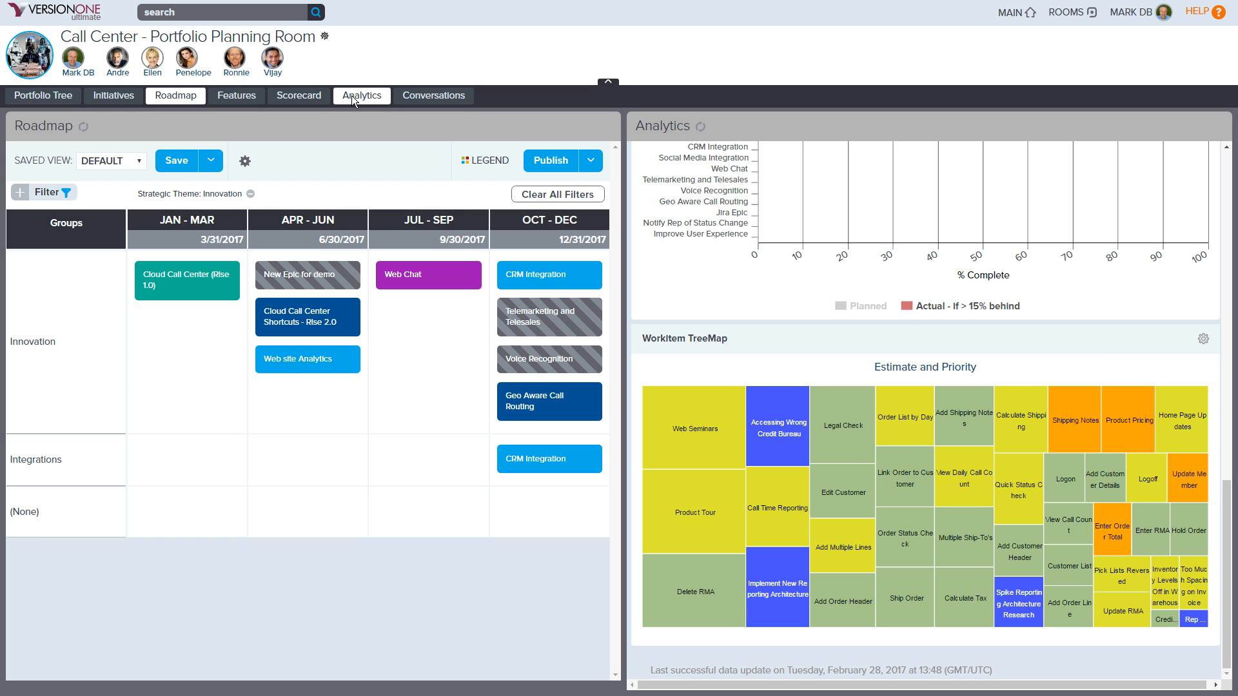
Open the planning room's scorecard and display its Portfolio Item Cumulative Flow chart
{"action": "left_click", "coordinate": [299, 96]}
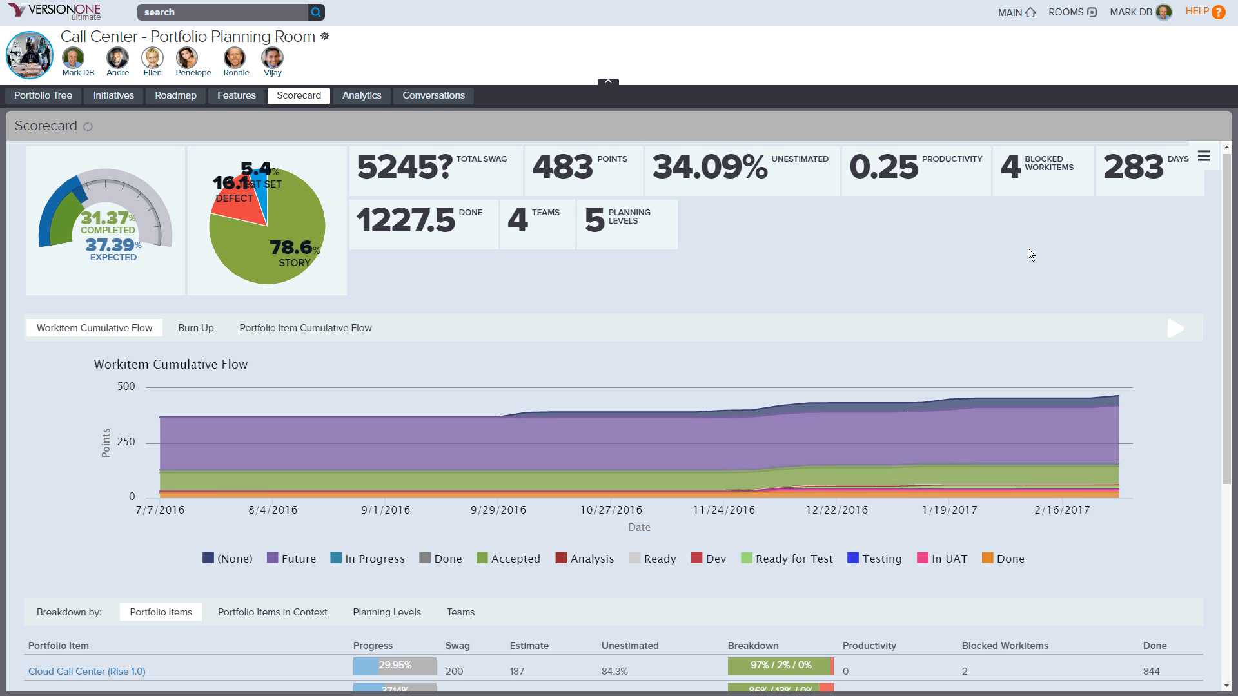
{"action": "scroll", "coordinate": [1030, 258], "scroll_direction": "down", "scroll_amount": 2}
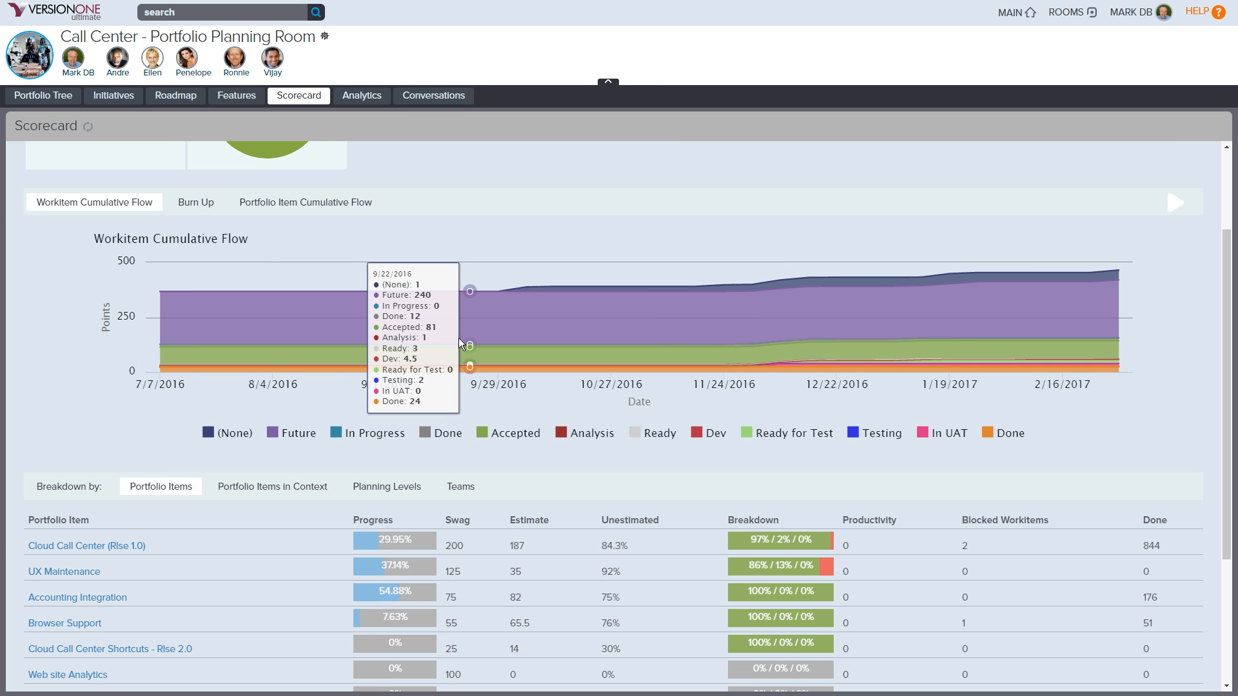
{"action": "left_click", "coordinate": [352, 210]}
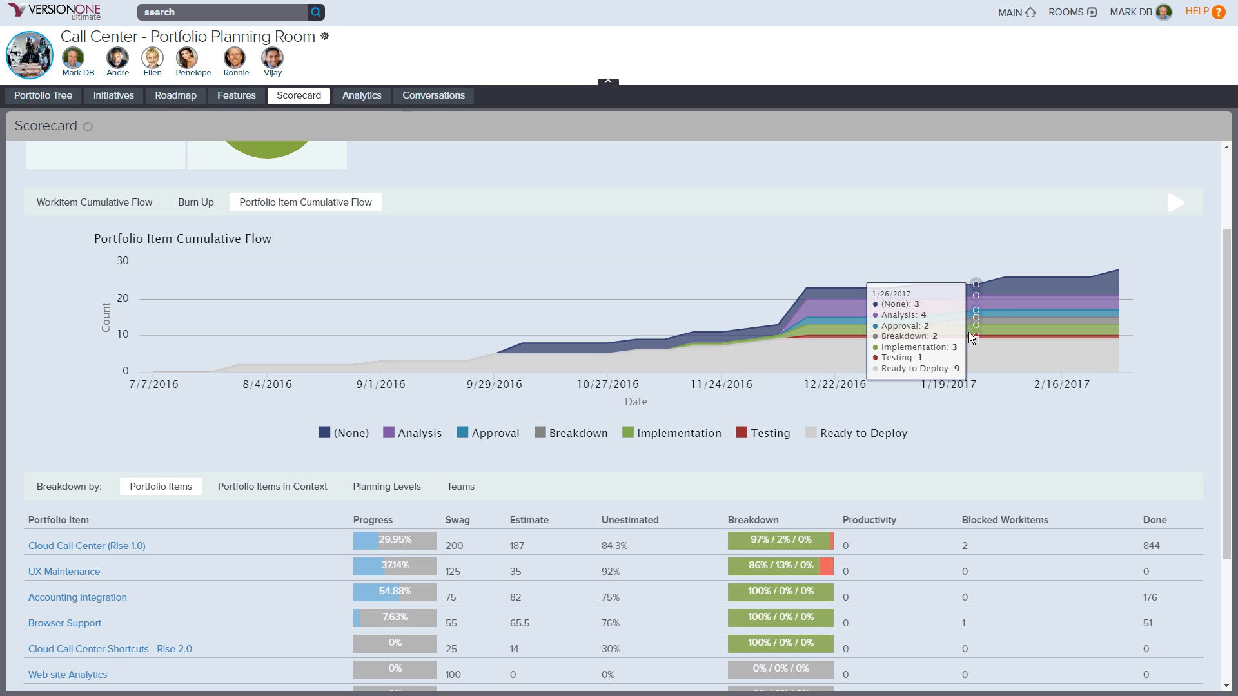
{"action": "scroll", "coordinate": [648, 430], "scroll_direction": "down", "scroll_amount": 2}
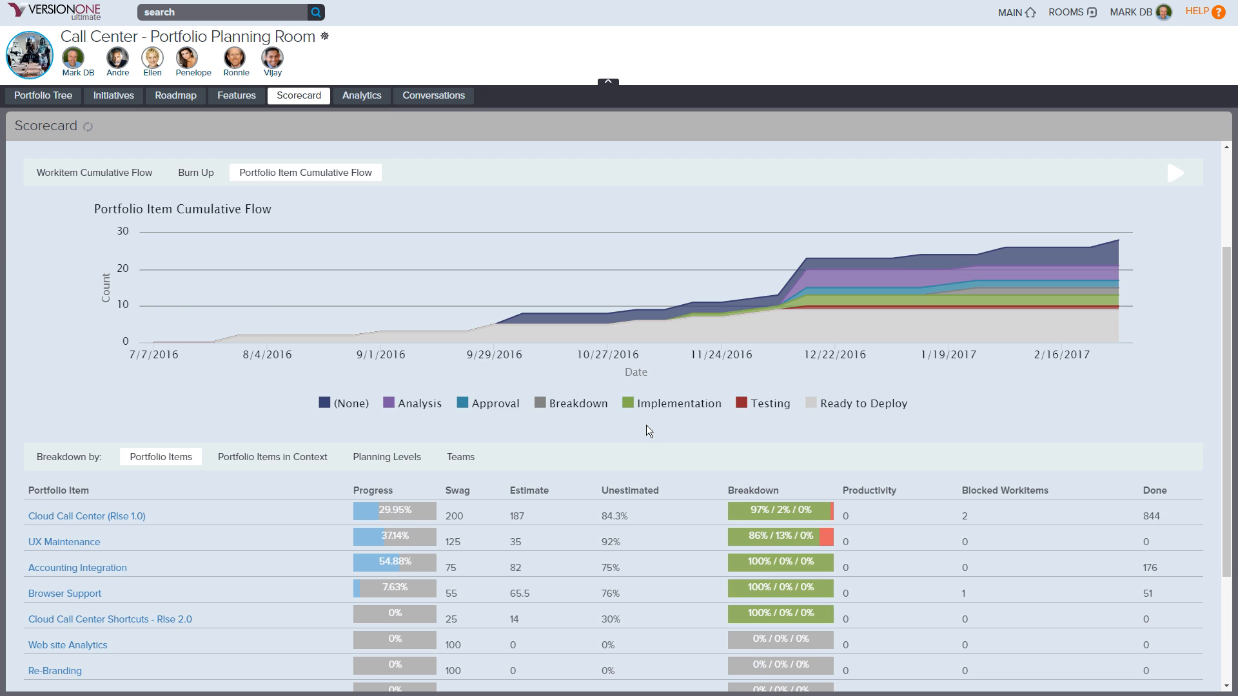
Break the scorecard down by planning levels and review the progress of each level
{"action": "scroll", "coordinate": [646, 425], "scroll_direction": "up", "scroll_amount": 1}
{"action": "left_click", "coordinate": [389, 423]}
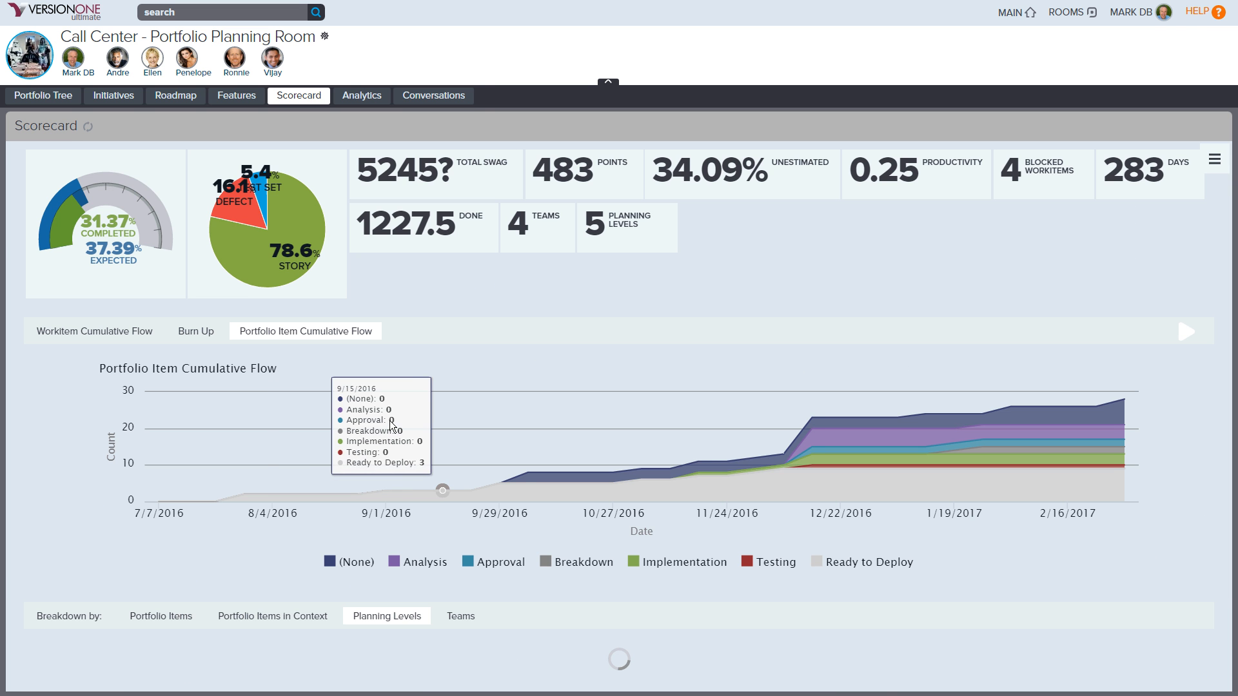
{"action": "scroll", "coordinate": [461, 433], "scroll_direction": "down", "scroll_amount": 2}
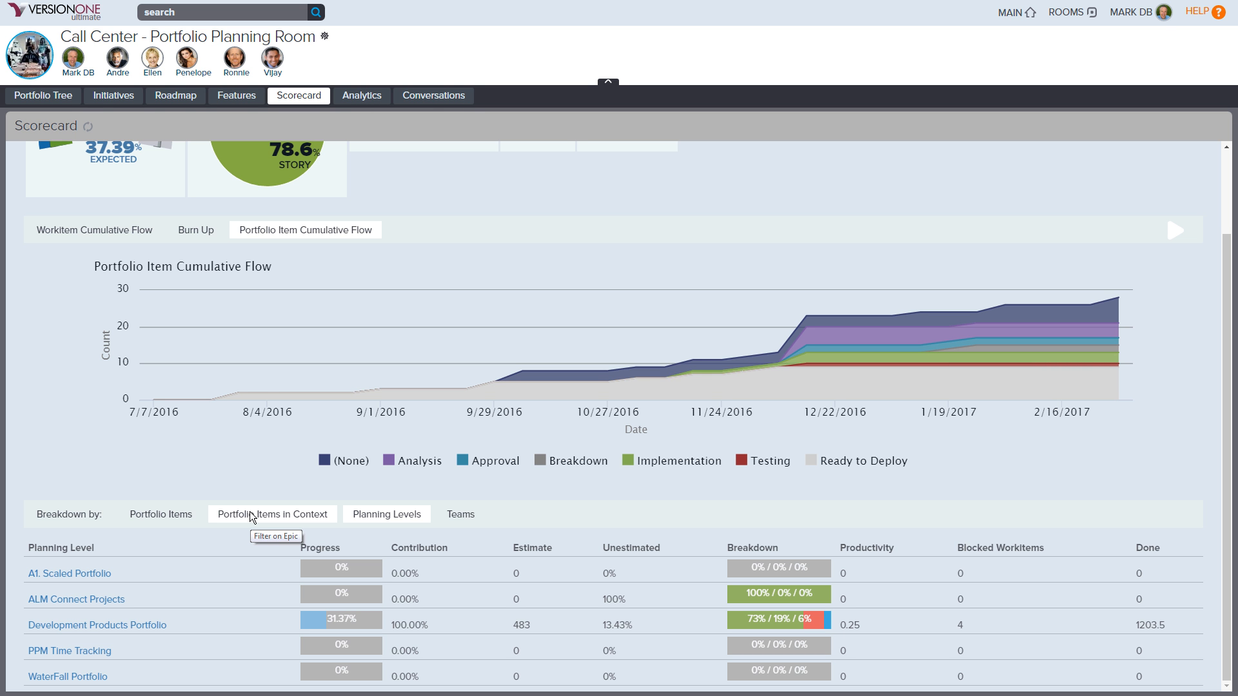
Leave the planning room for the home page and open PI Scheduling
{"action": "left_click", "coordinate": [77, 13]}
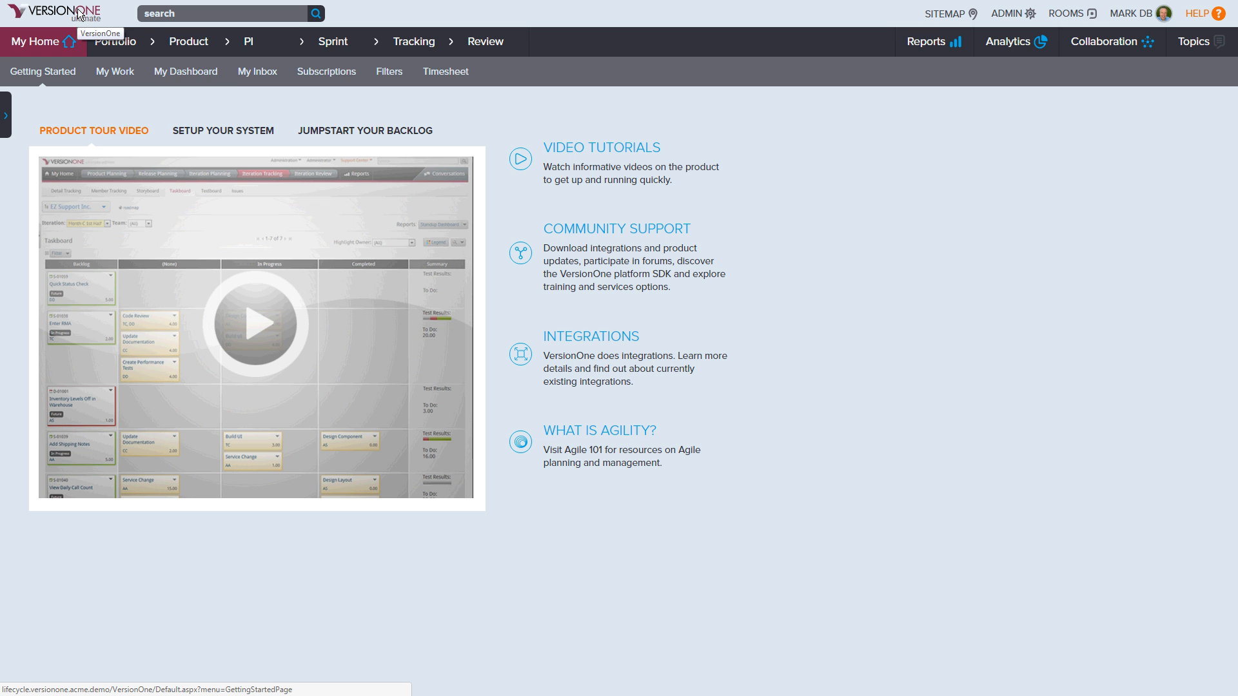
{"action": "mouse_move", "coordinate": [107, 46]}
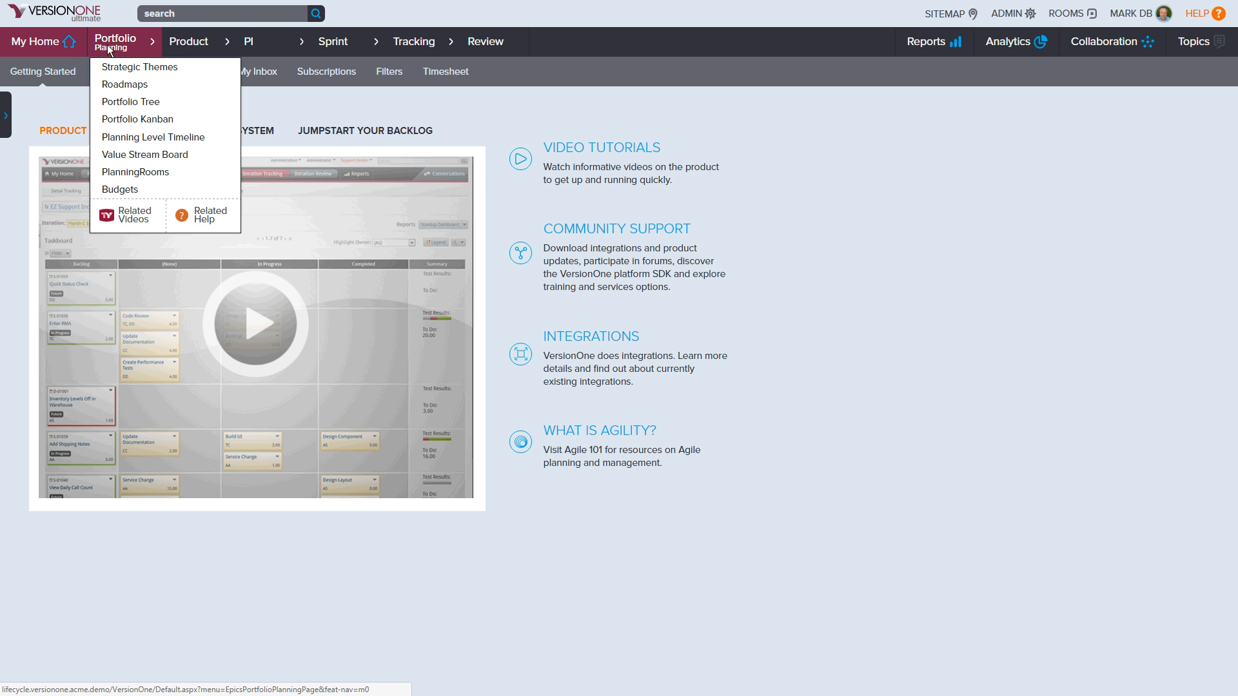
{"action": "mouse_move", "coordinate": [195, 48]}
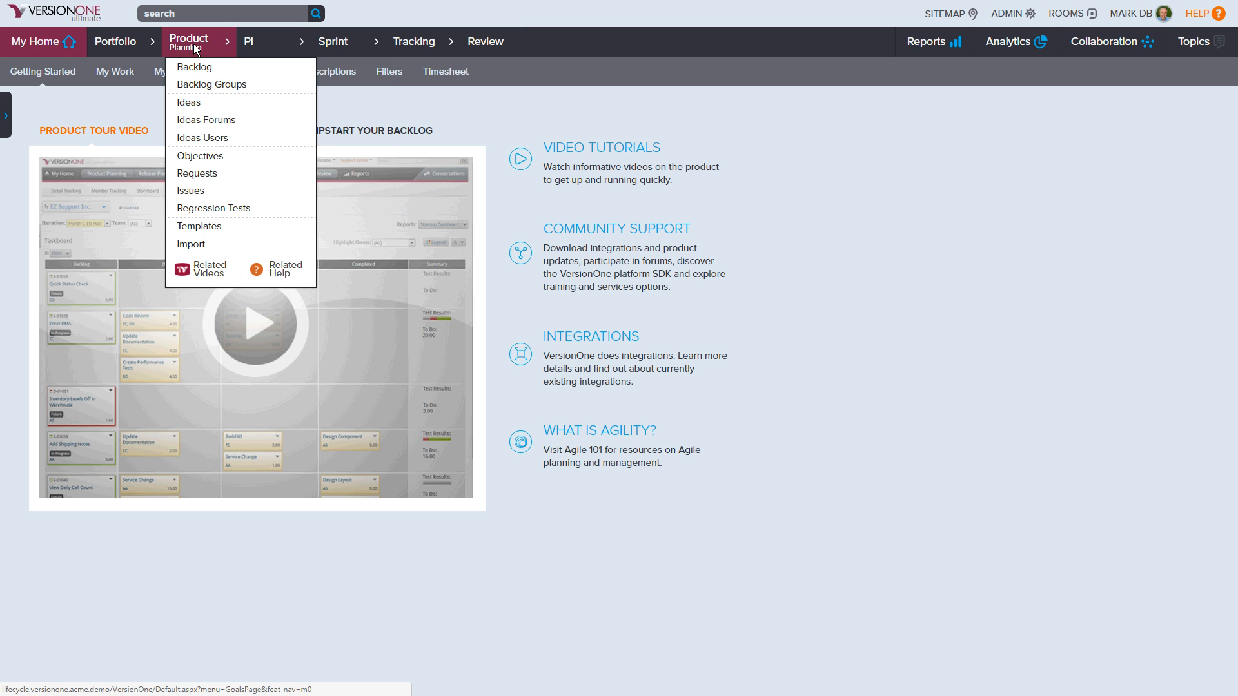
{"action": "mouse_move", "coordinate": [252, 49]}
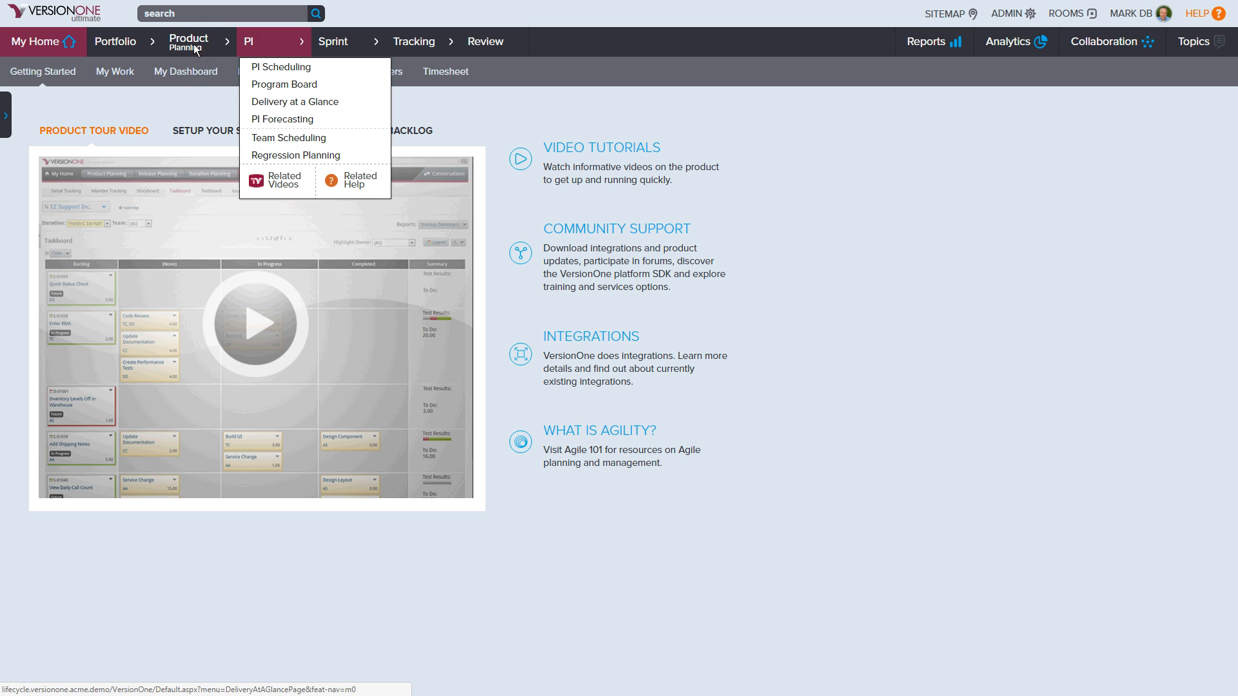
{"action": "left_click", "coordinate": [261, 68]}
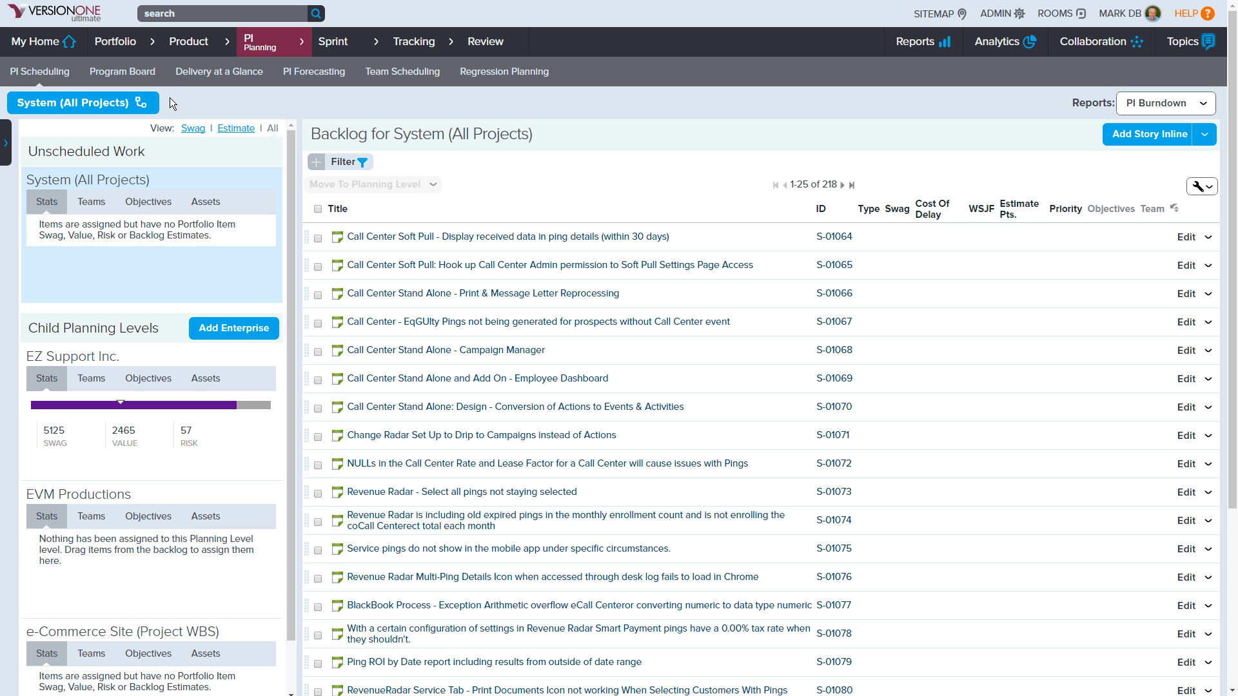
Set the planning level to Call Center ART, found in EZ Support Inc. under Development Products Portfolio
{"action": "left_click", "coordinate": [161, 102]}
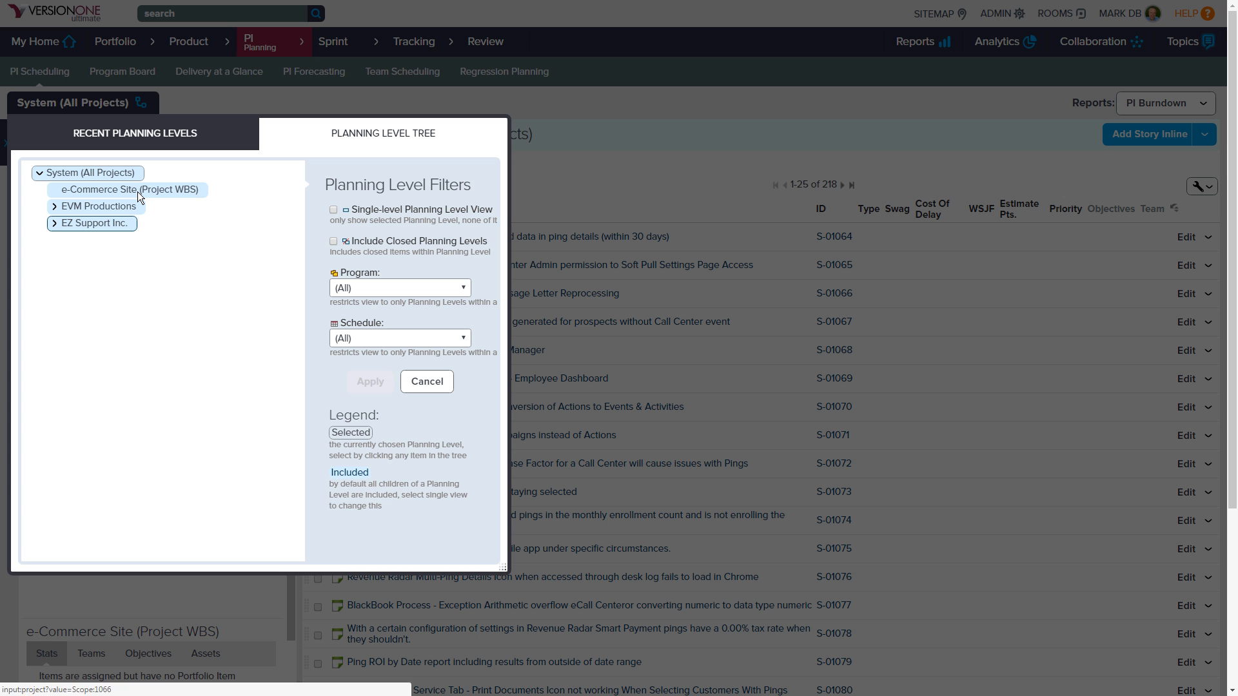
{"action": "left_click", "coordinate": [54, 223]}
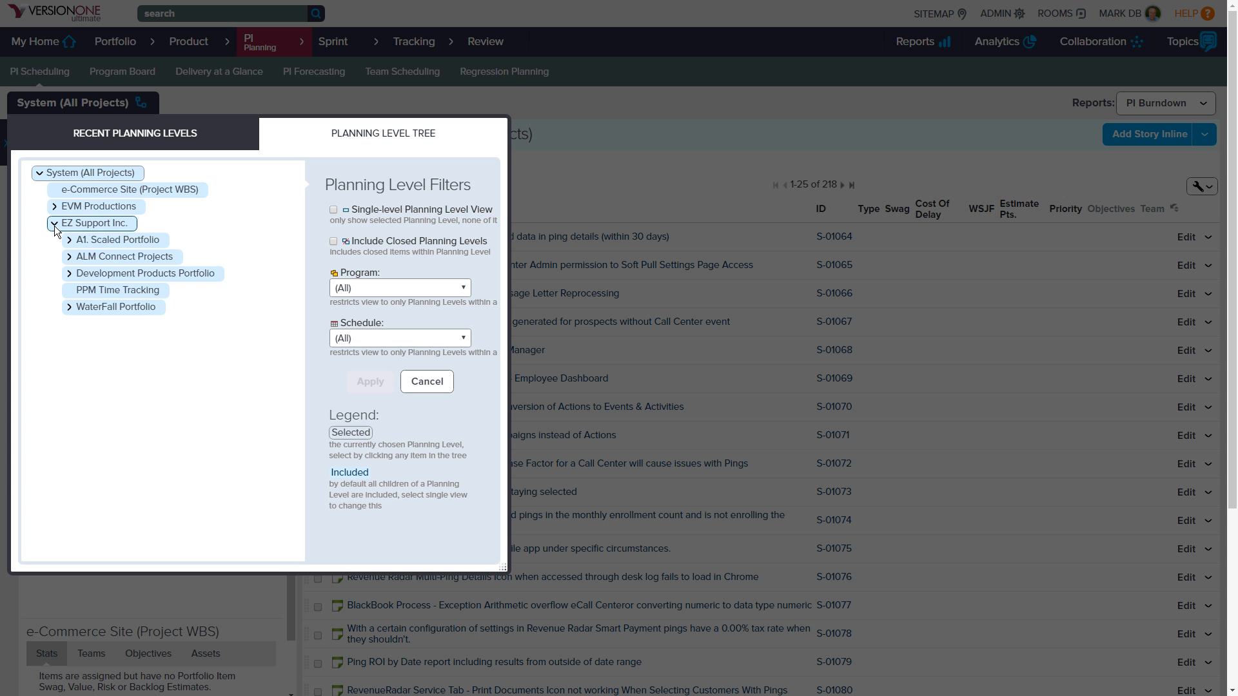
{"action": "left_click", "coordinate": [69, 274]}
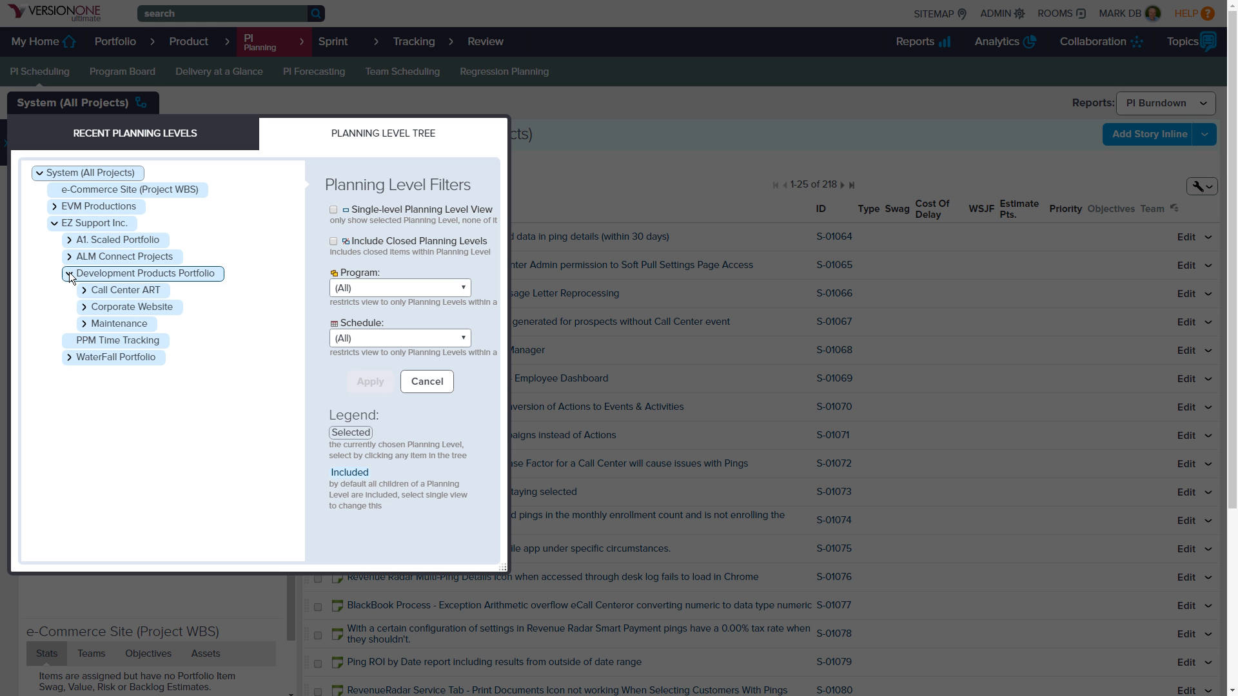
{"action": "left_click", "coordinate": [111, 297]}
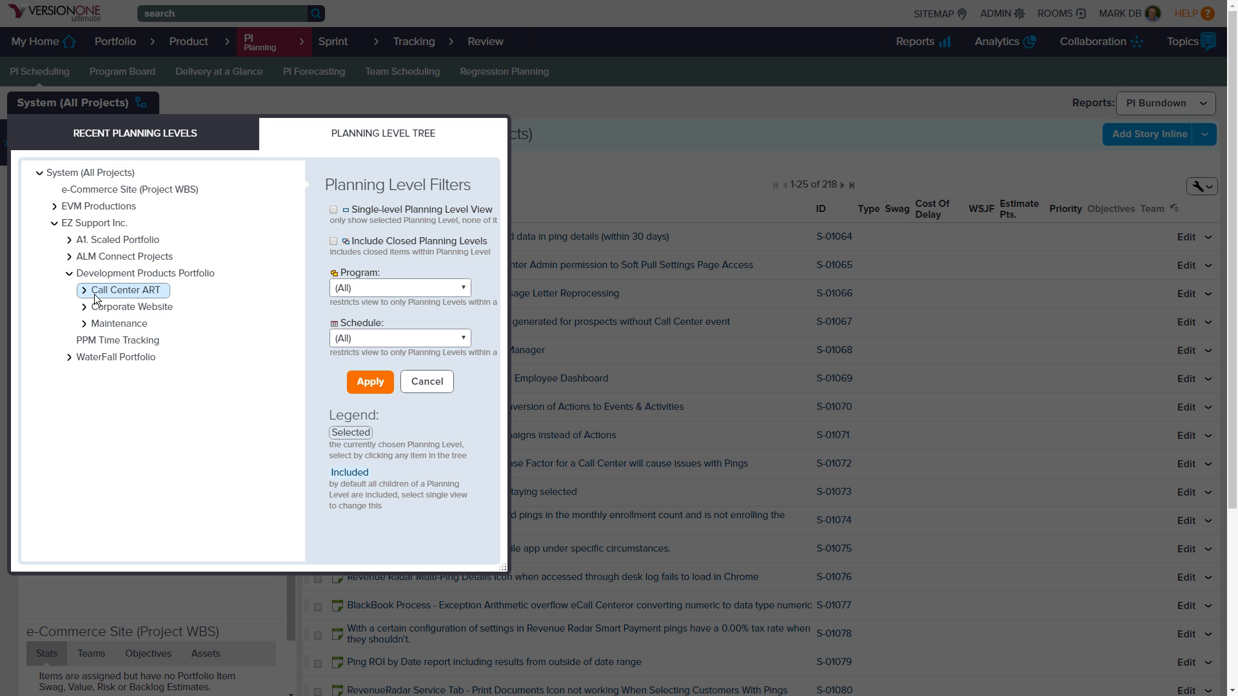
{"action": "left_click", "coordinate": [85, 291]}
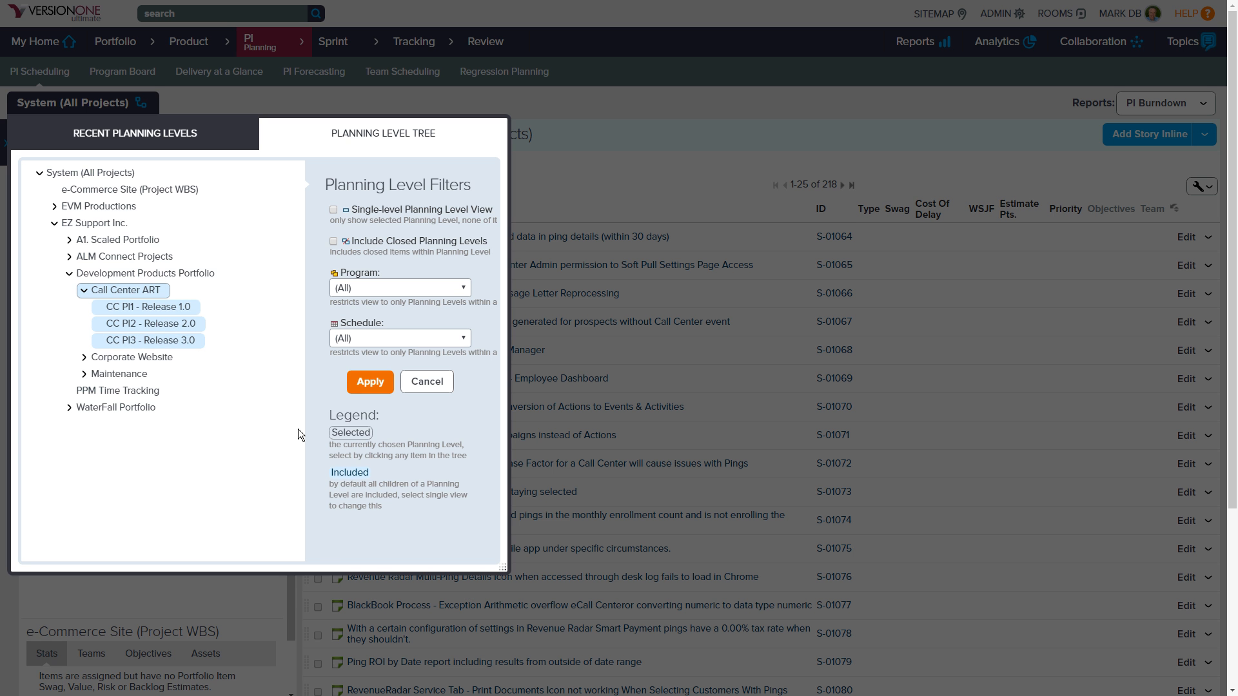
{"action": "left_click", "coordinate": [377, 381]}
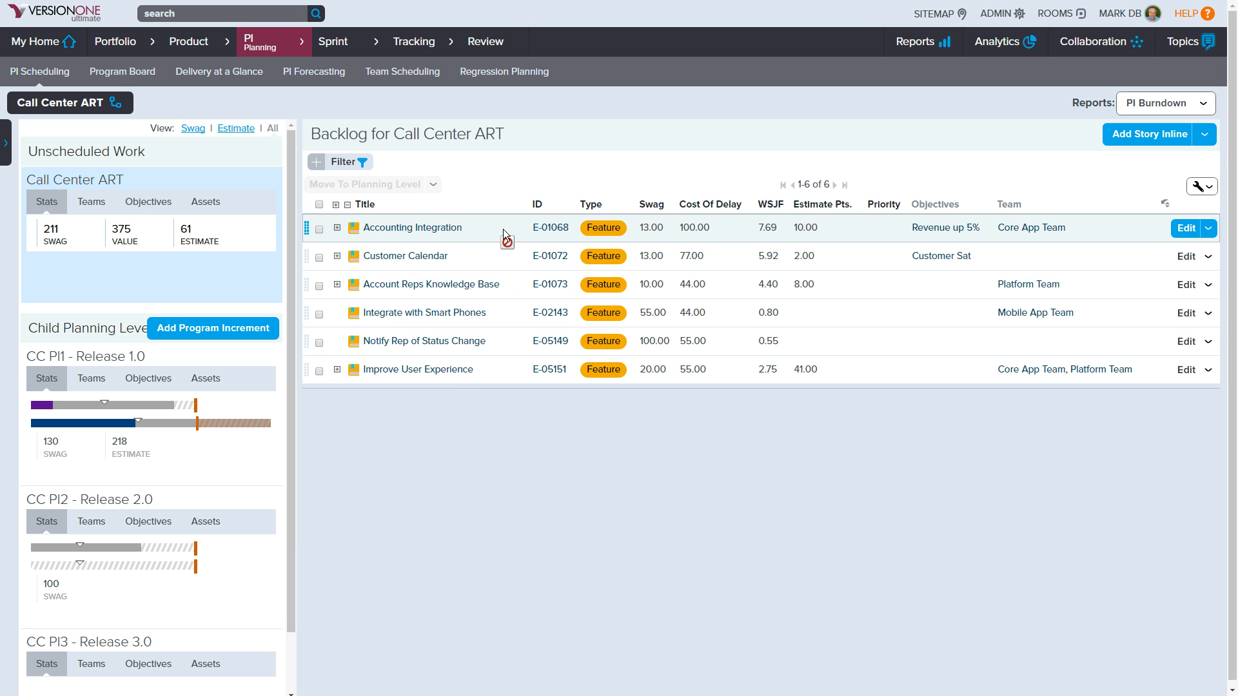
Assign the Accounting Integration feature from the Call Center ART backlog to CC PI1 - Release 1.0
{"action": "left_click_drag", "start_coordinate": [503, 230], "coordinate": [183, 351]}
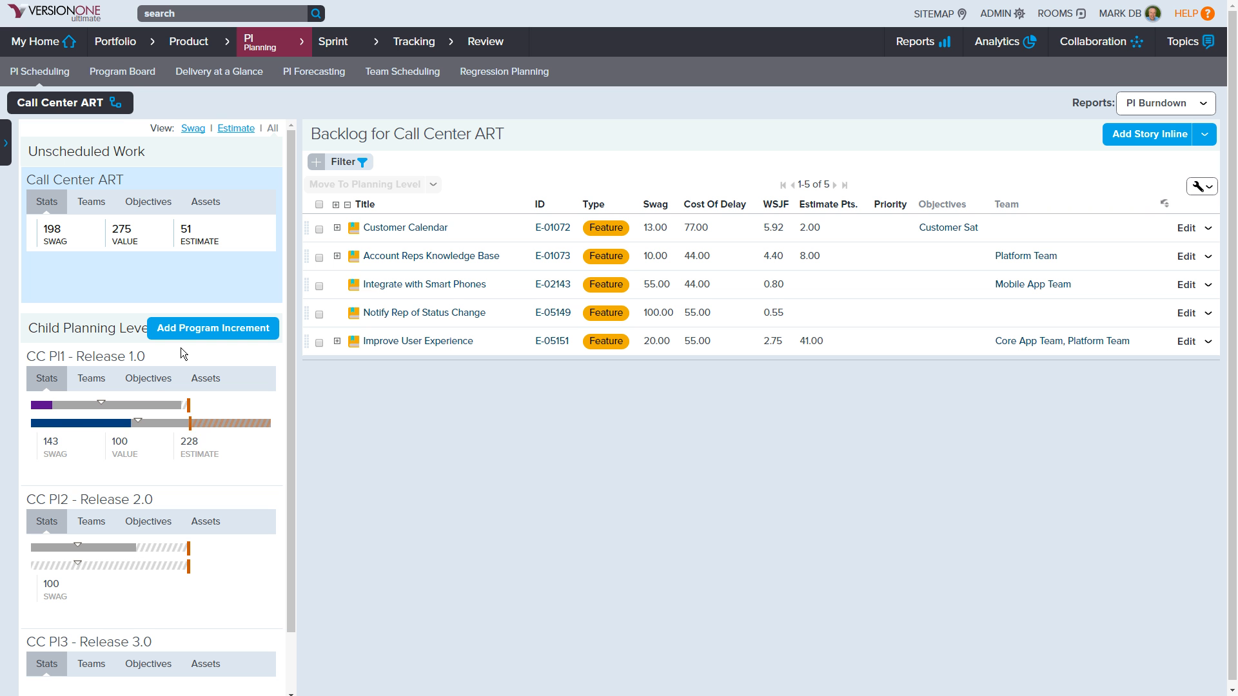
Show the objectives of Call Center ART and of CC PI1 - Release 1.0, and view the release's team objectives for Core App Team
{"action": "mouse_move", "coordinate": [159, 403]}
{"action": "left_click", "coordinate": [149, 204]}
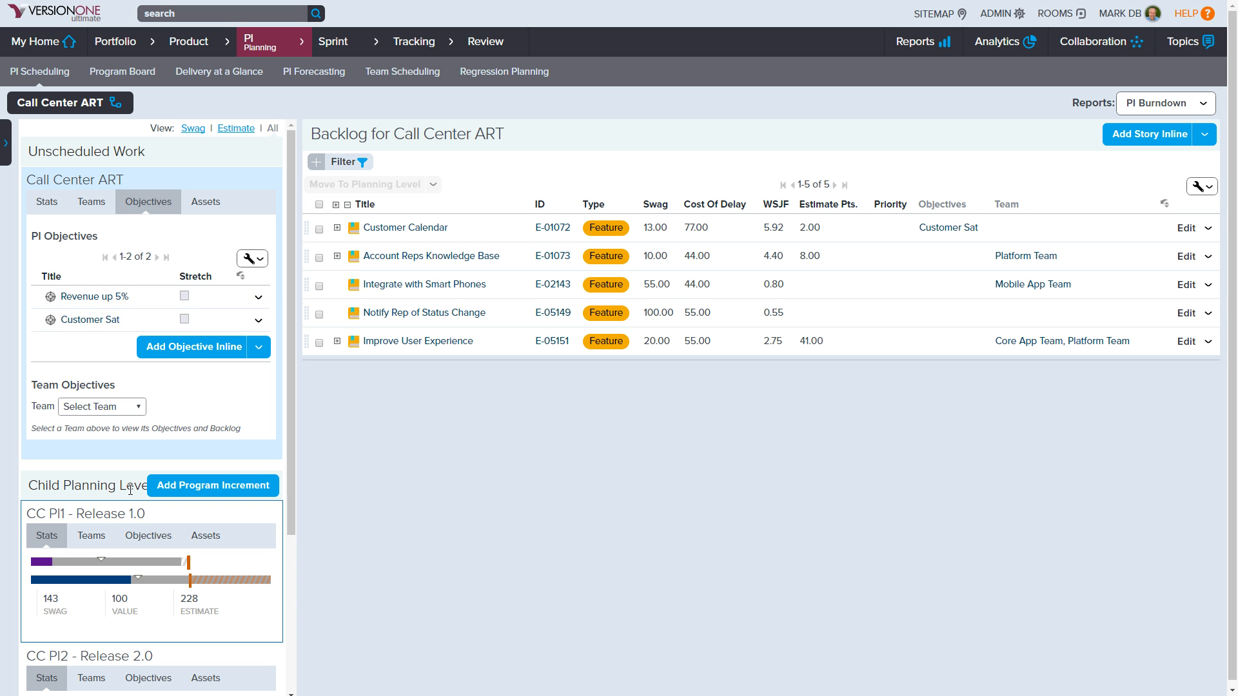
{"action": "left_click", "coordinate": [148, 504]}
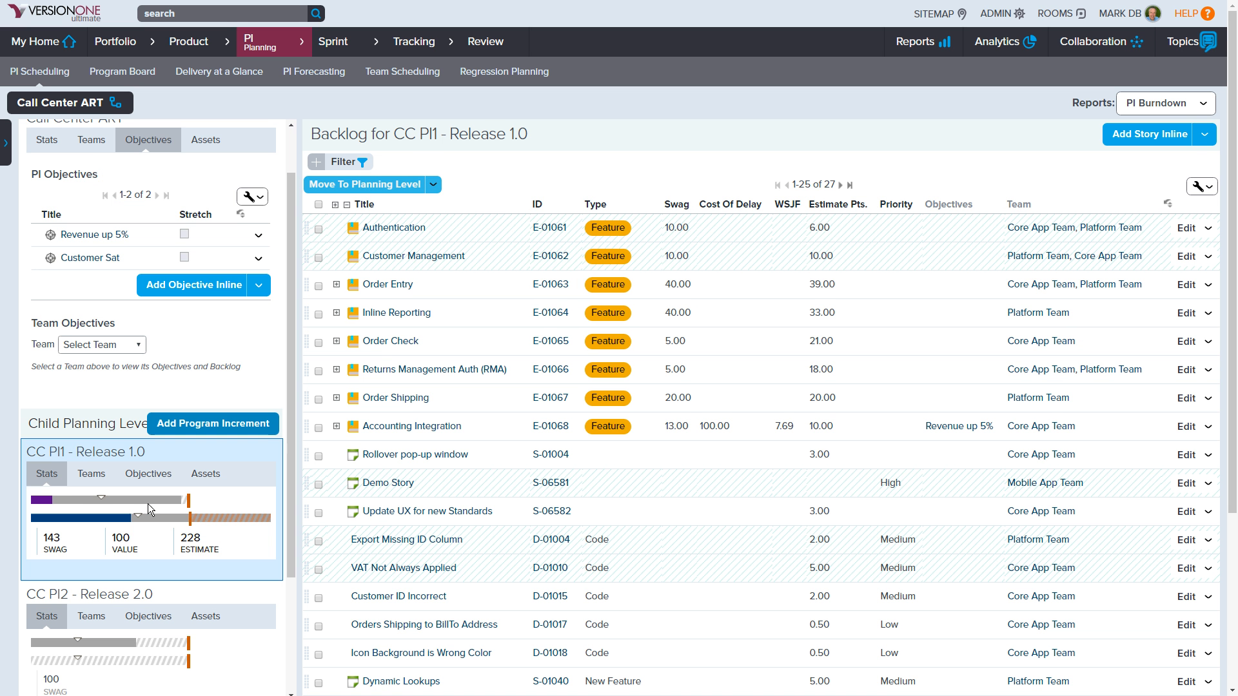
{"action": "left_click", "coordinate": [148, 473]}
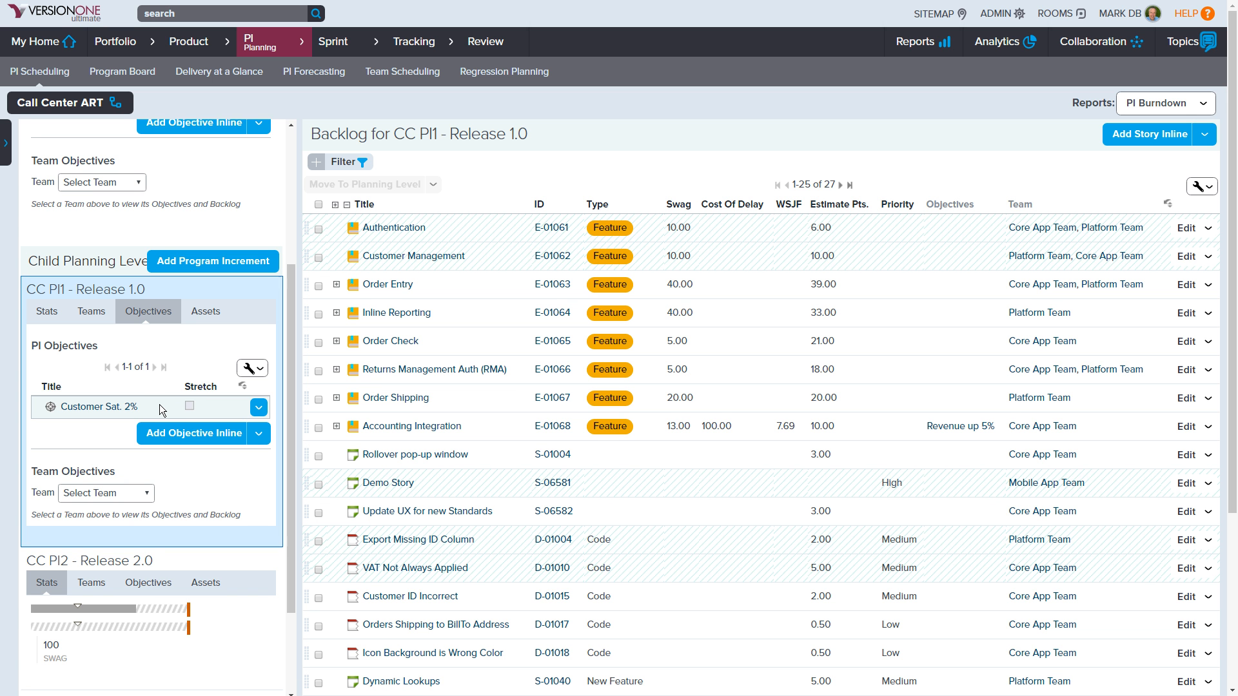
{"action": "left_click", "coordinate": [110, 493]}
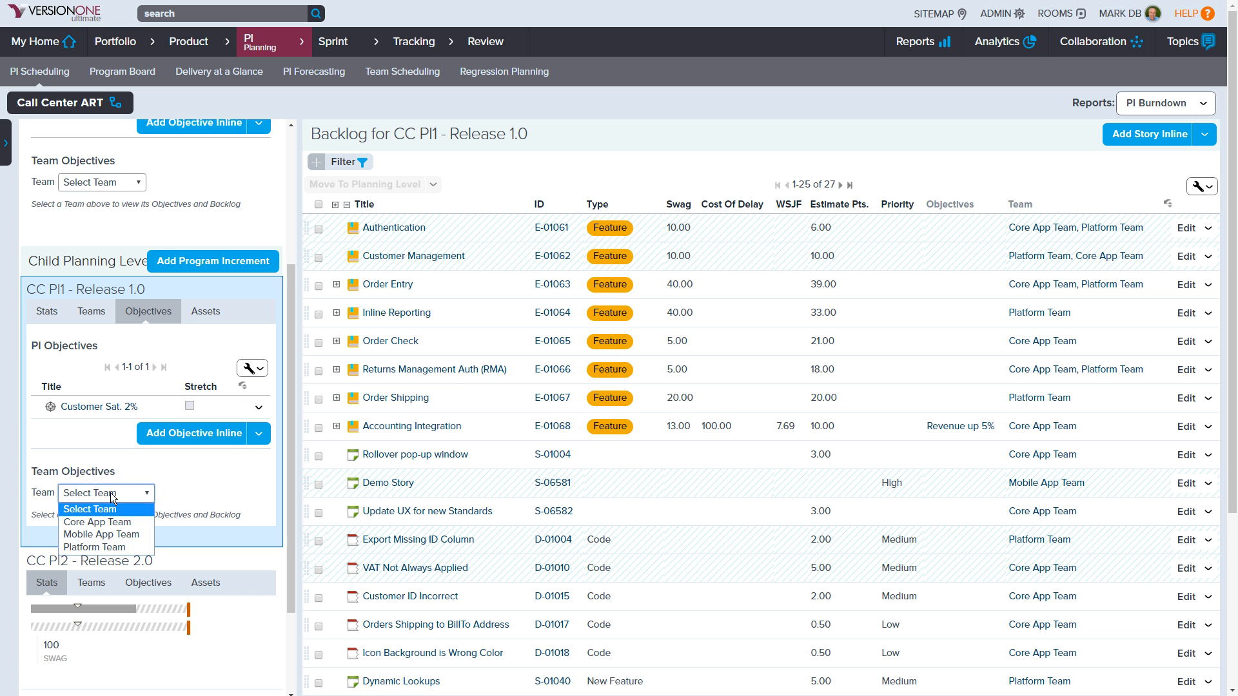
{"action": "left_click", "coordinate": [113, 523]}
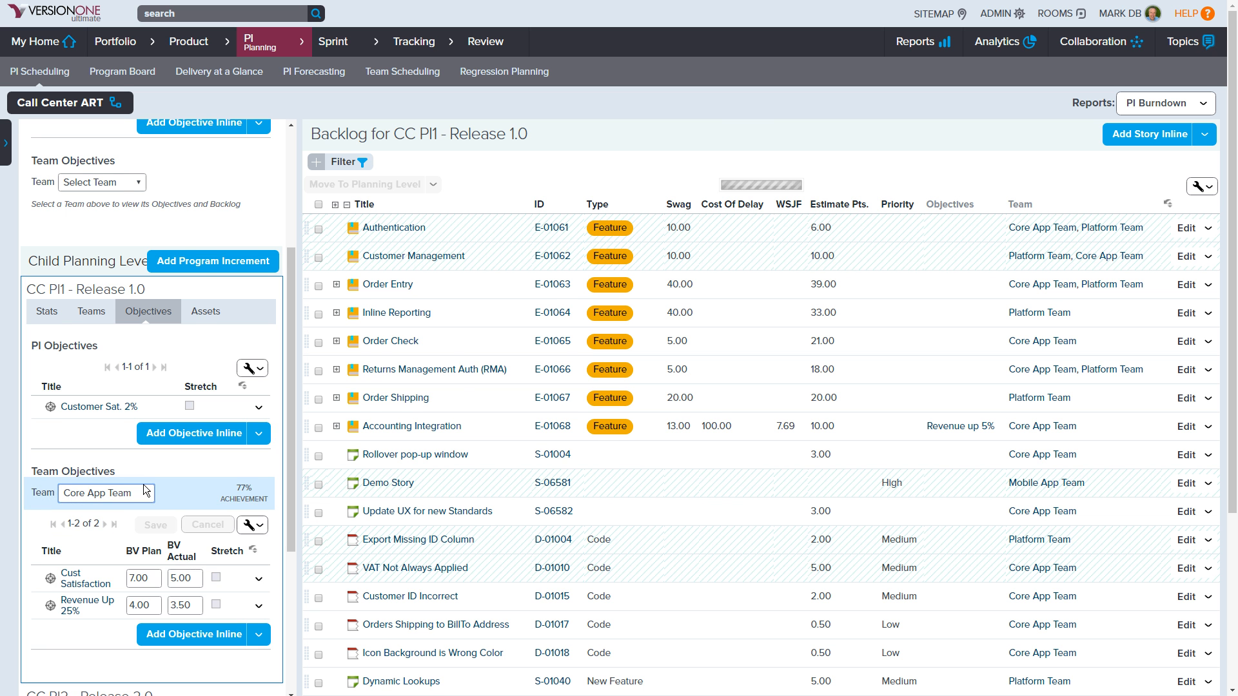
{"action": "scroll", "coordinate": [149, 483], "scroll_direction": "down", "scroll_amount": 3}
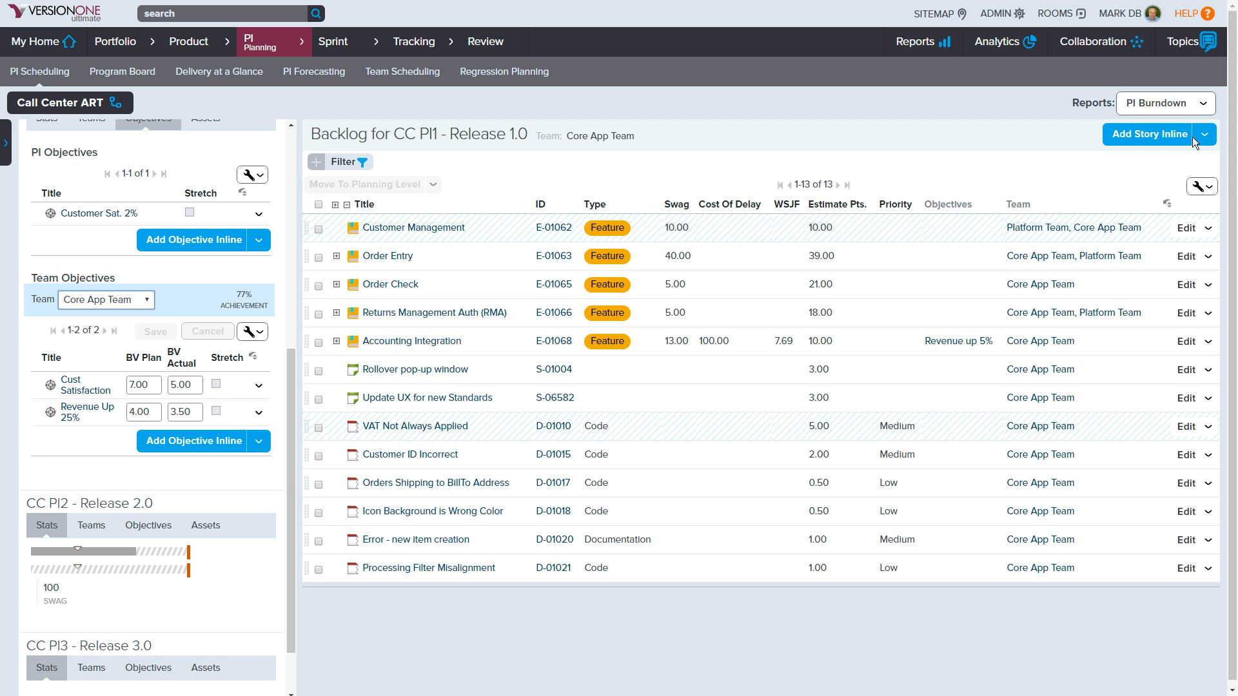
Run the Program Predictability report and hide the Core App Team, Mobile App Team and Platform Team lines to isolate the overall average
{"action": "left_click", "coordinate": [1202, 103]}
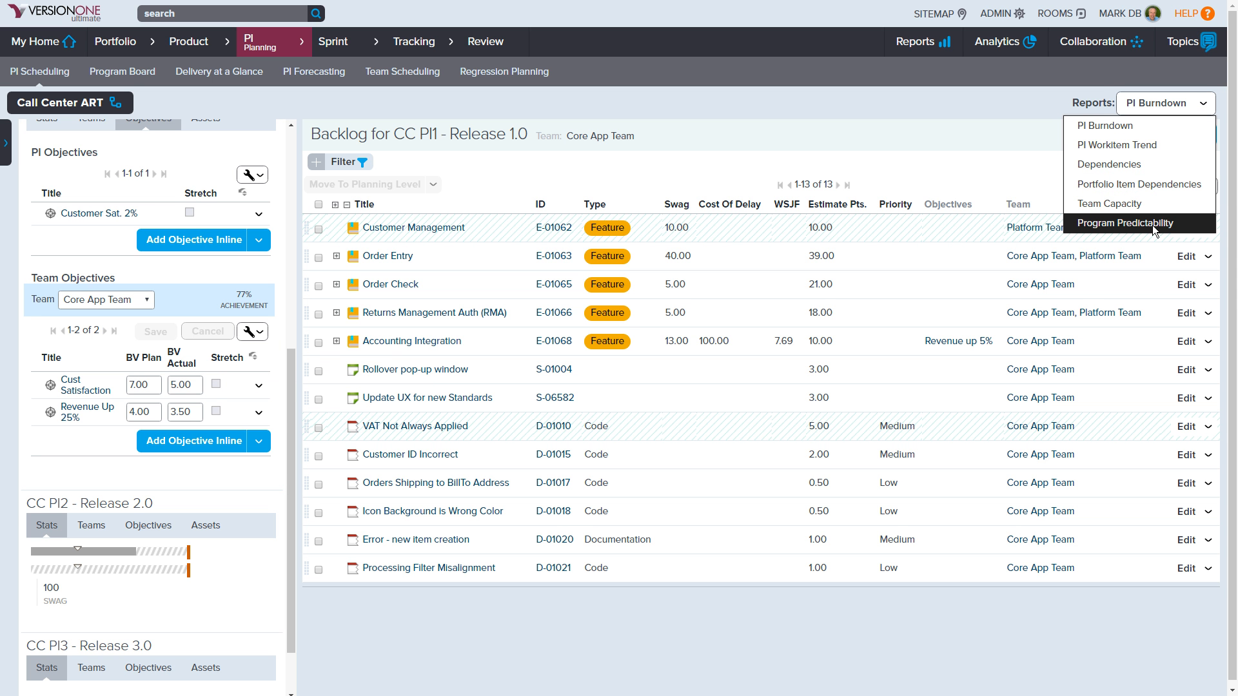
{"action": "left_click", "coordinate": [1152, 225]}
{"action": "left_click", "coordinate": [807, 101]}
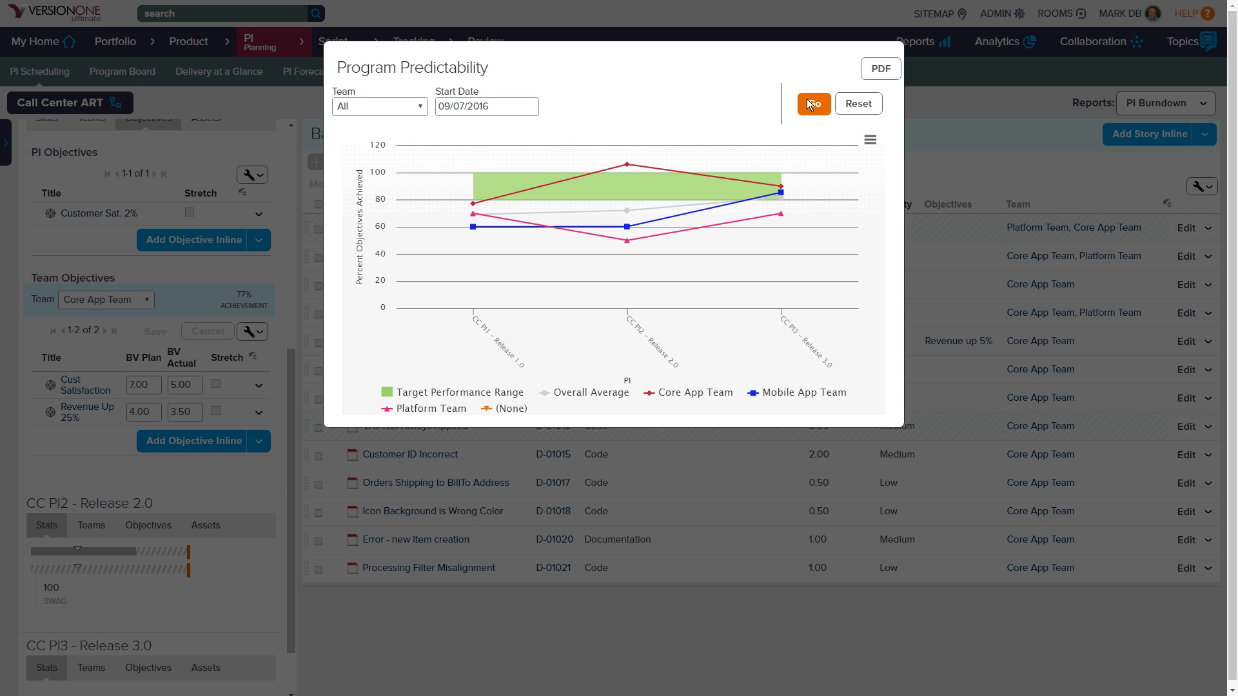
{"action": "left_click", "coordinate": [664, 392]}
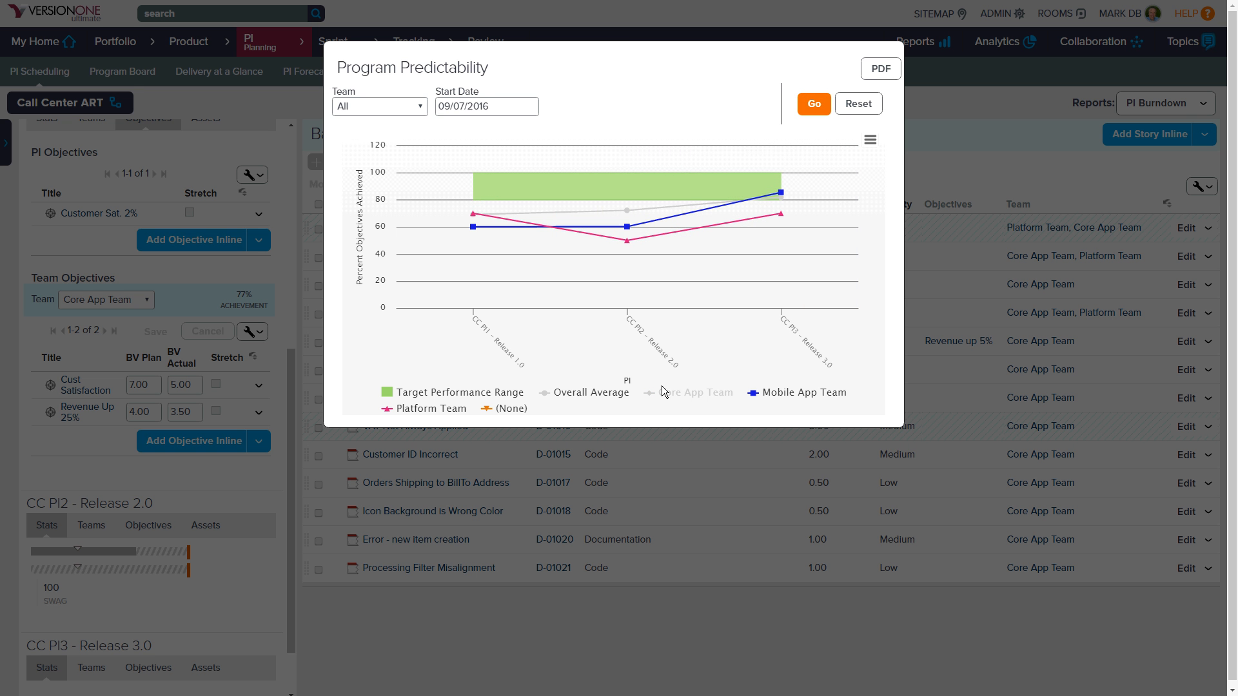
{"action": "left_click", "coordinate": [788, 391]}
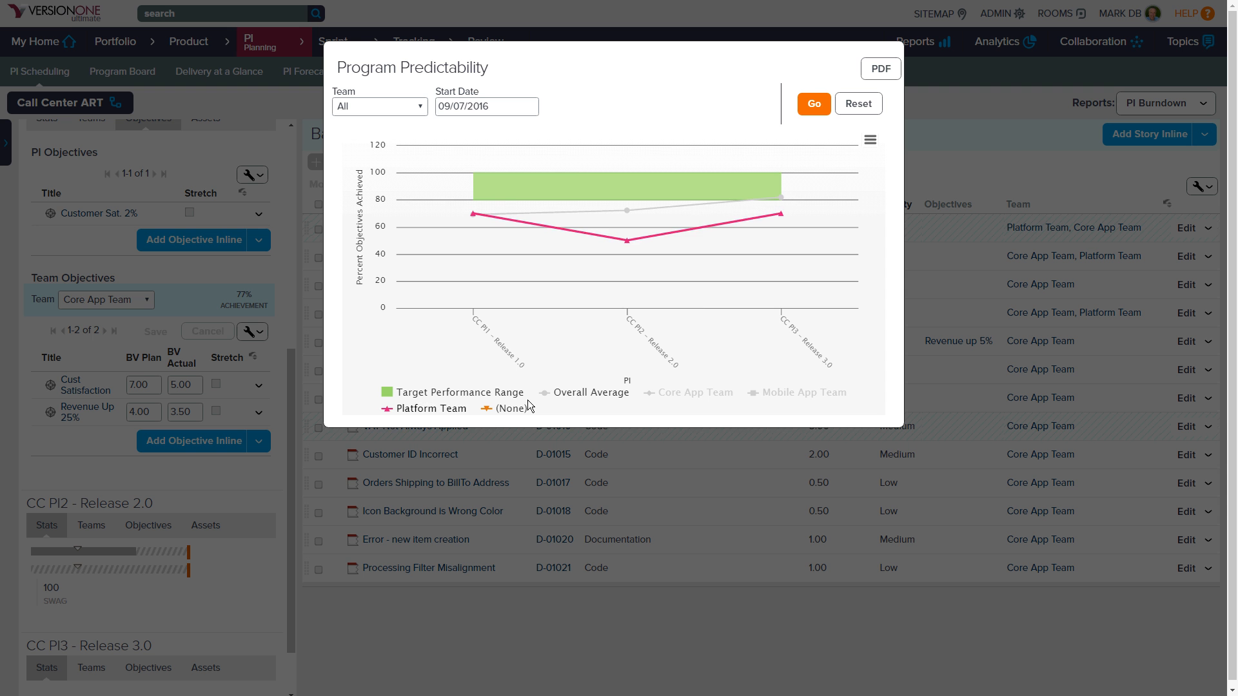
{"action": "left_click", "coordinate": [443, 406]}
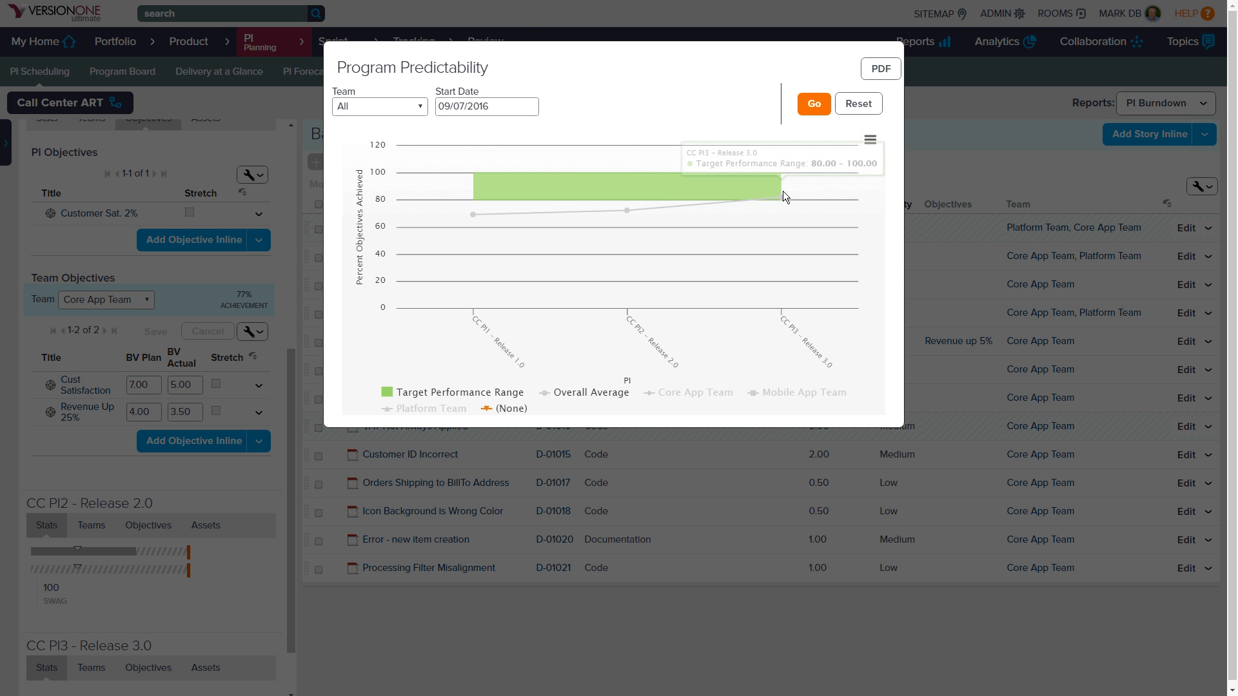
Restore the Core App Team, Mobile App Team and Platform Team lines on the predictability chart, and close the report
{"action": "left_click", "coordinate": [681, 394]}
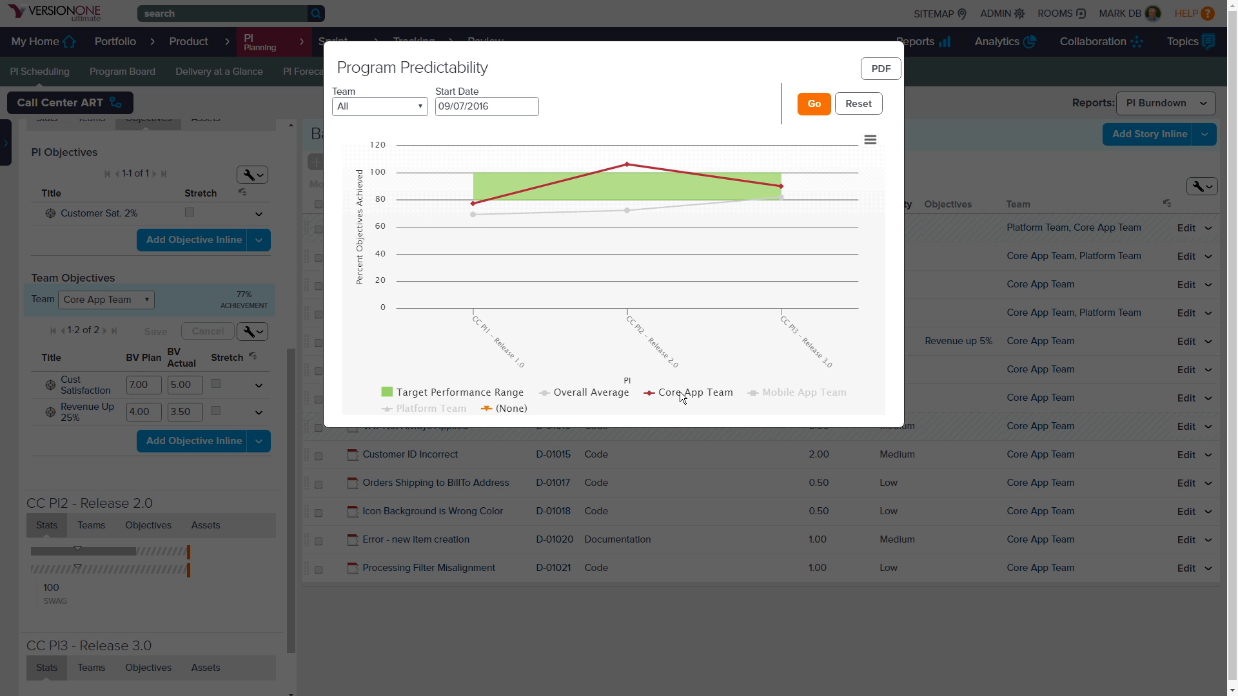
{"action": "left_click", "coordinate": [799, 393]}
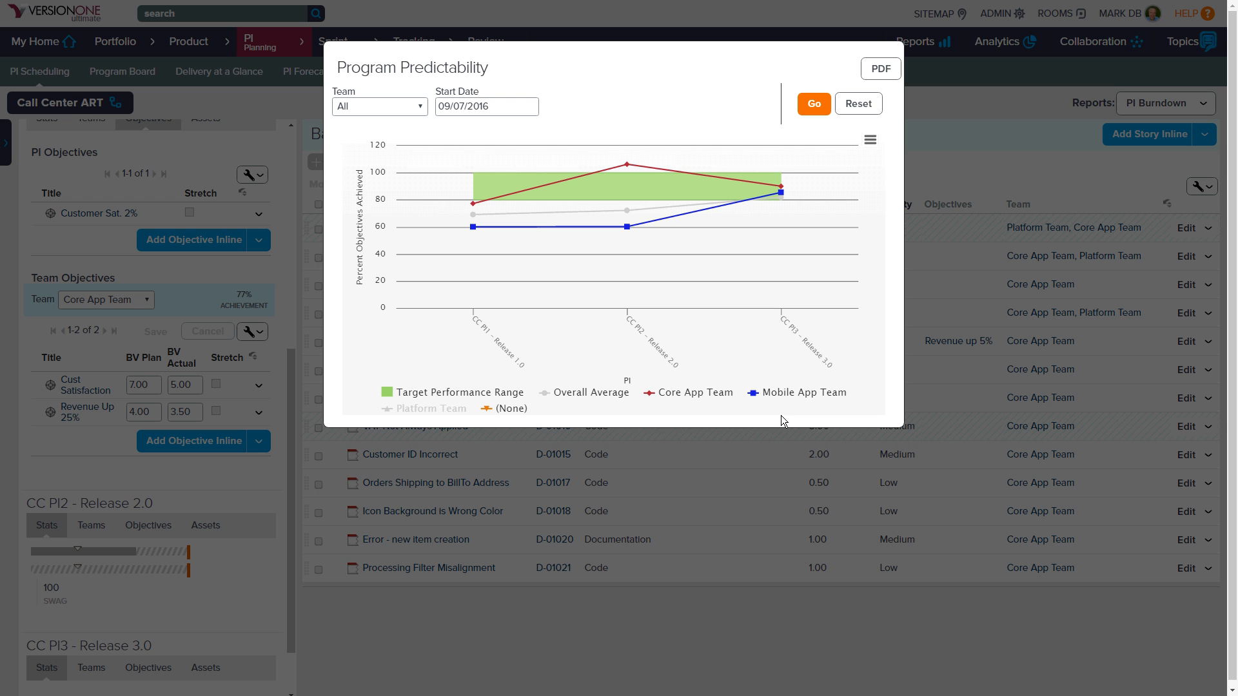
{"action": "left_click", "coordinate": [451, 412]}
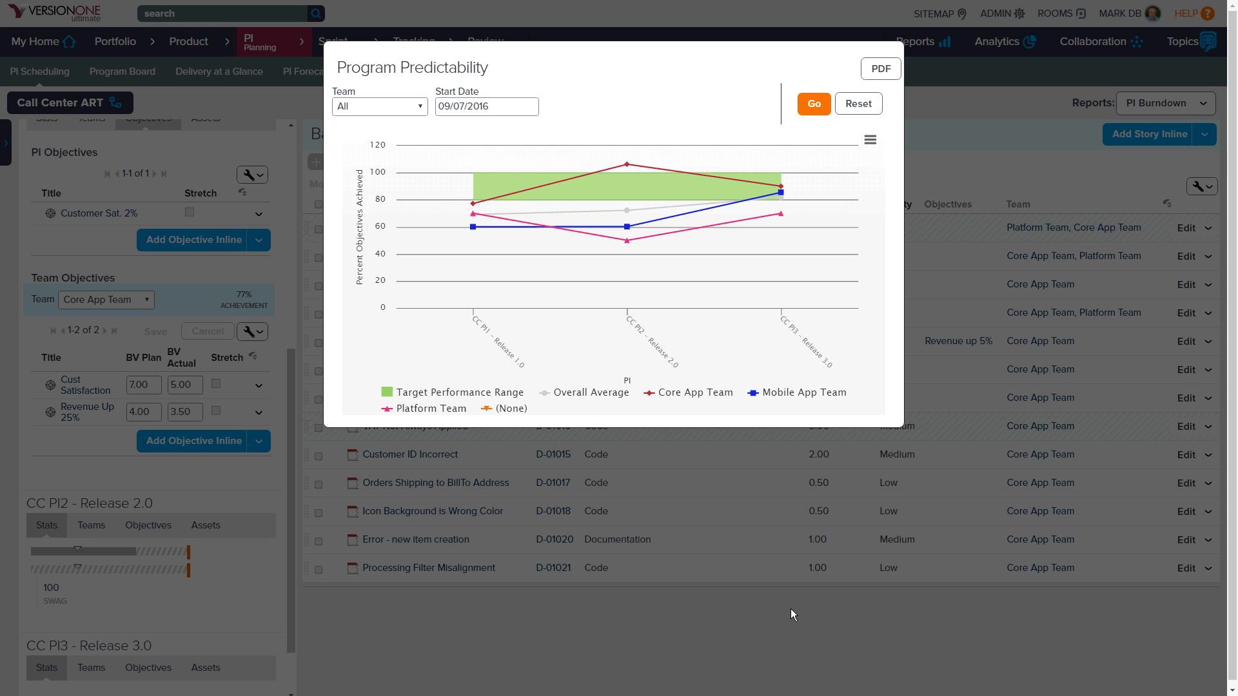
{"action": "left_click", "coordinate": [914, 102]}
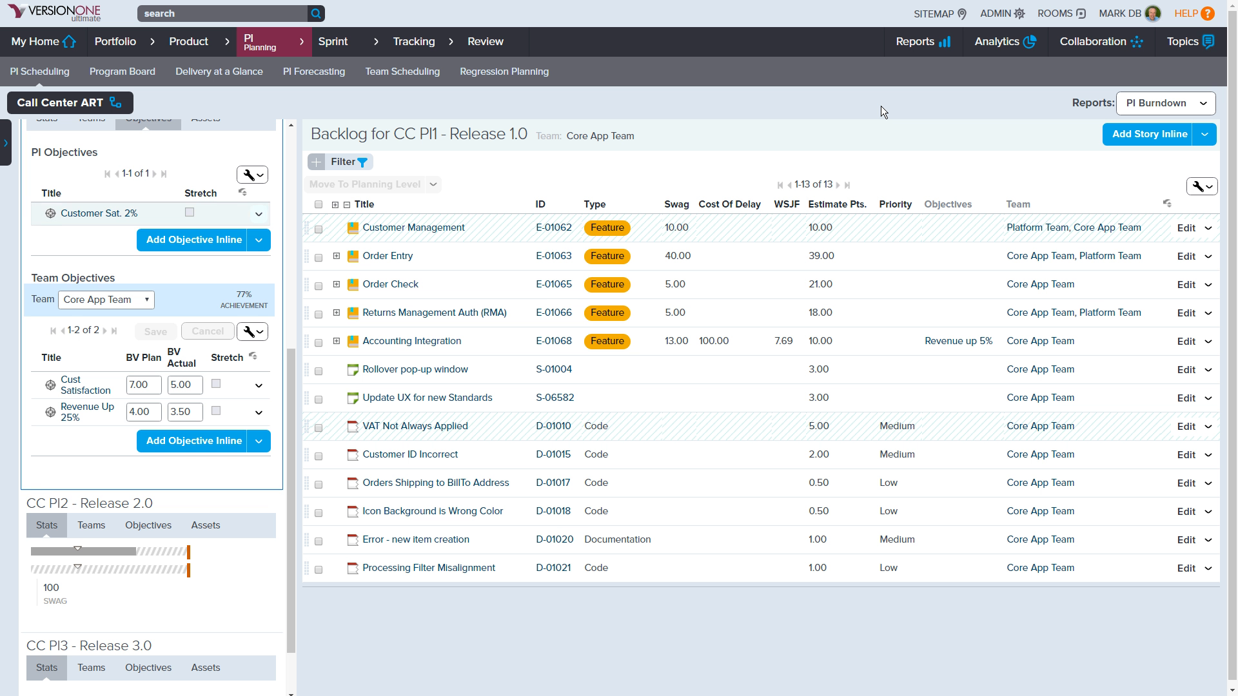
In the Call Center ART backlog, expand the Customer Calendar feature and inspect the downstream dependencies of its Customer Calendar story
{"action": "scroll", "coordinate": [265, 202], "scroll_direction": "up", "scroll_amount": 2}
{"action": "scroll", "coordinate": [265, 202], "scroll_direction": "up", "scroll_amount": 4}
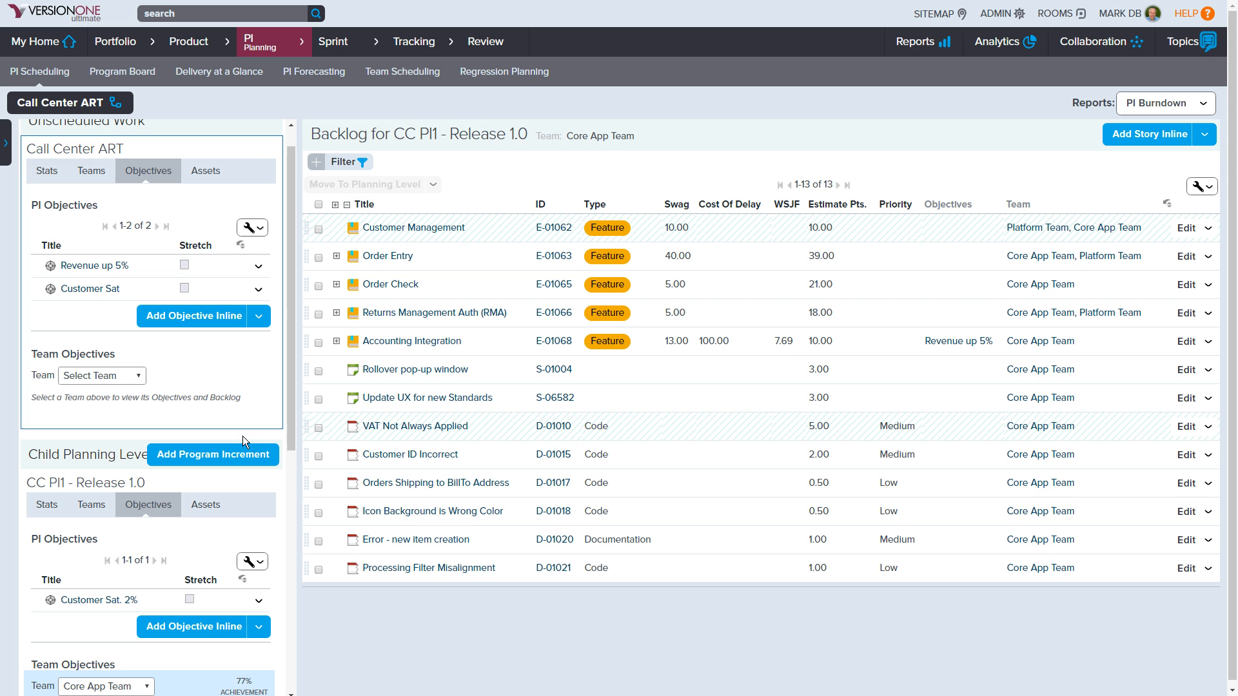
{"action": "left_click", "coordinate": [253, 153]}
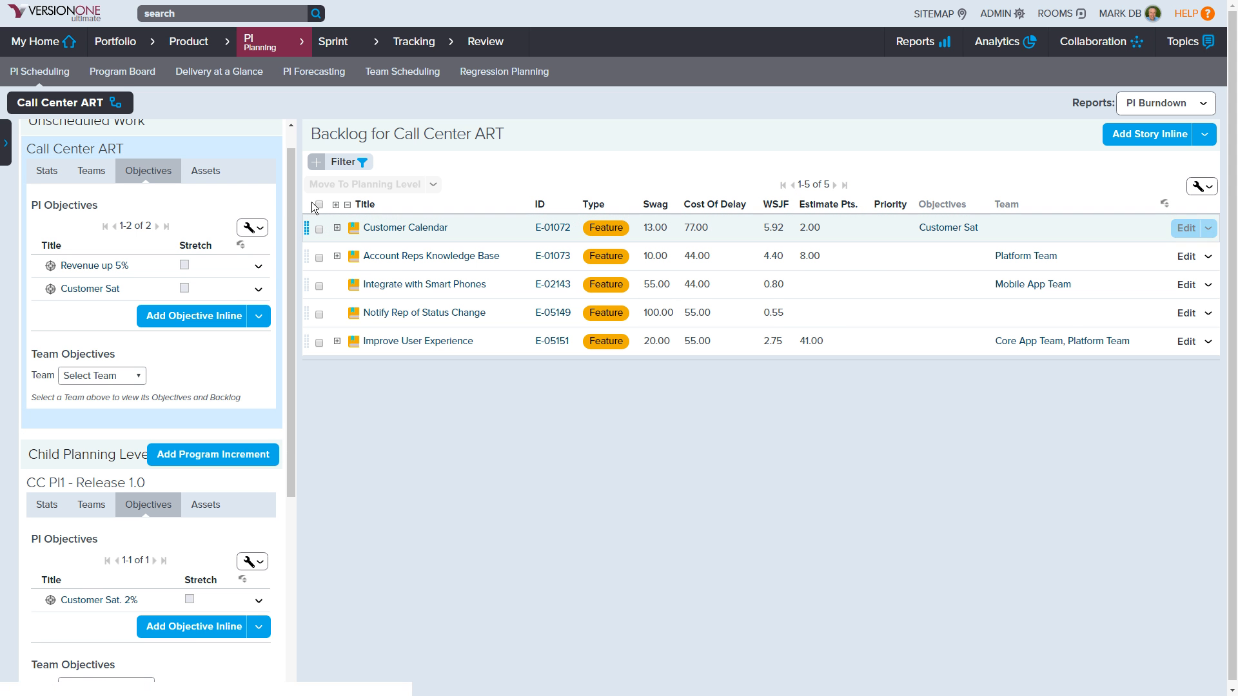
{"action": "left_click", "coordinate": [336, 228]}
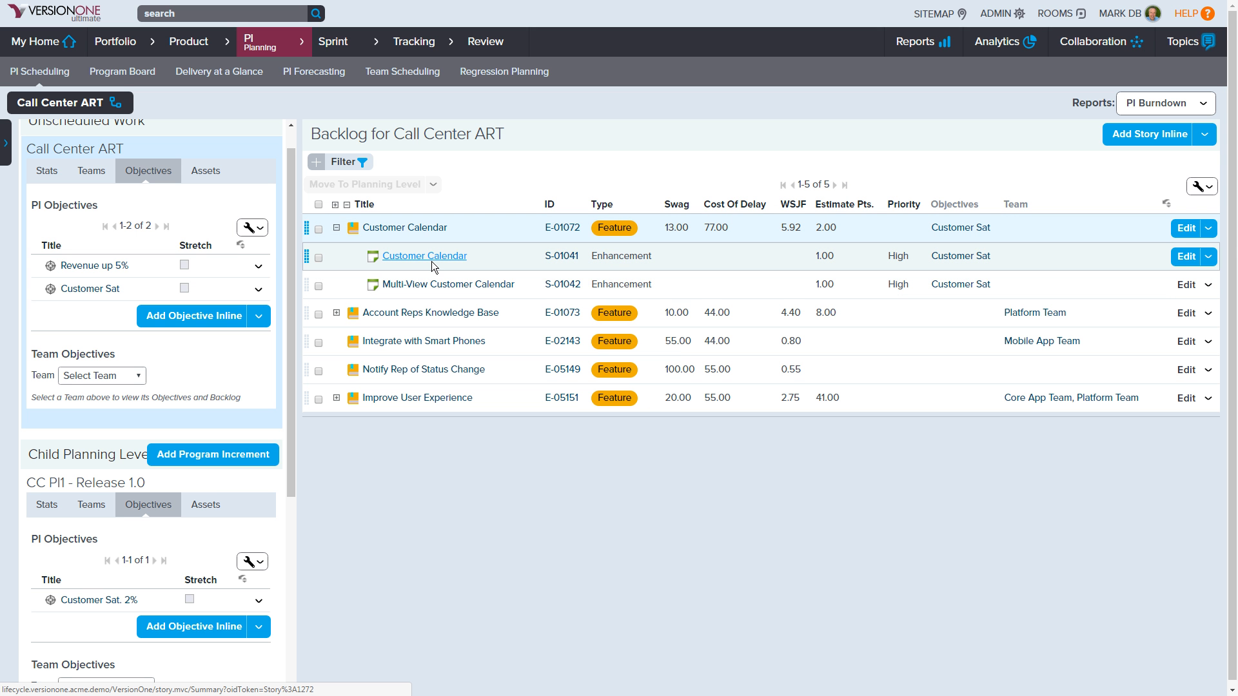
{"action": "left_click", "coordinate": [433, 257]}
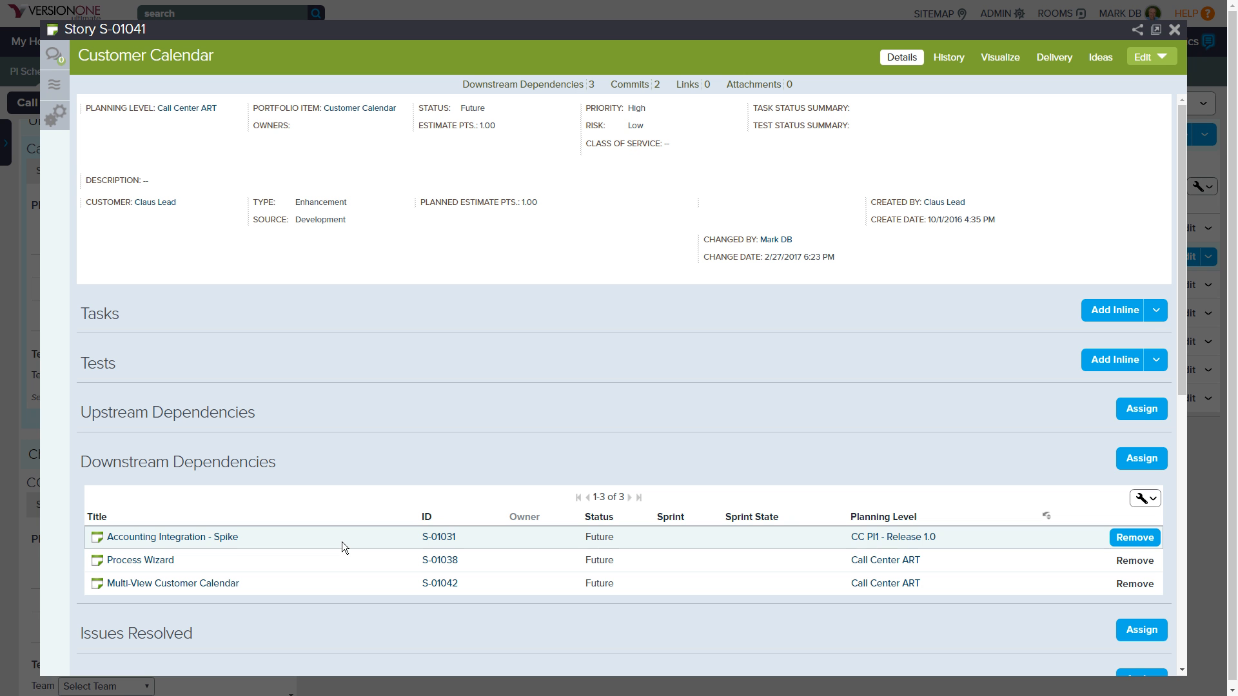
{"action": "left_click", "coordinate": [1175, 29]}
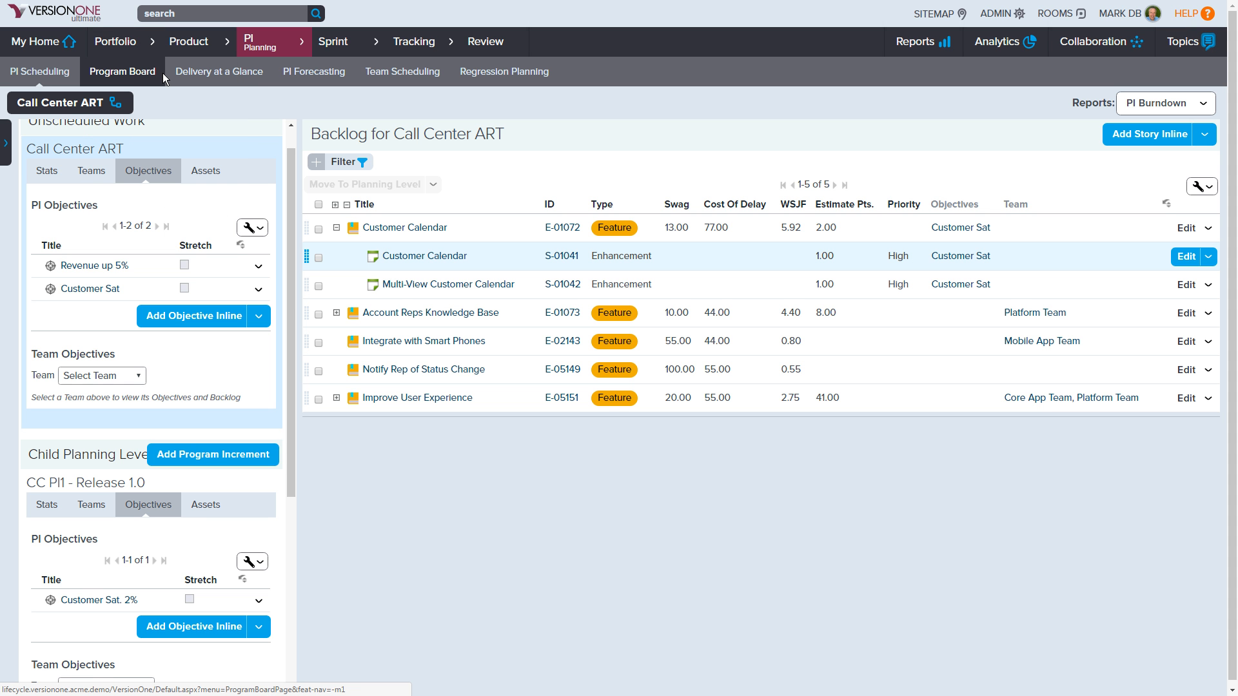
Open the Program Board and examine the dependencies between stories and features across teams and sprints
{"action": "left_click", "coordinate": [129, 76]}
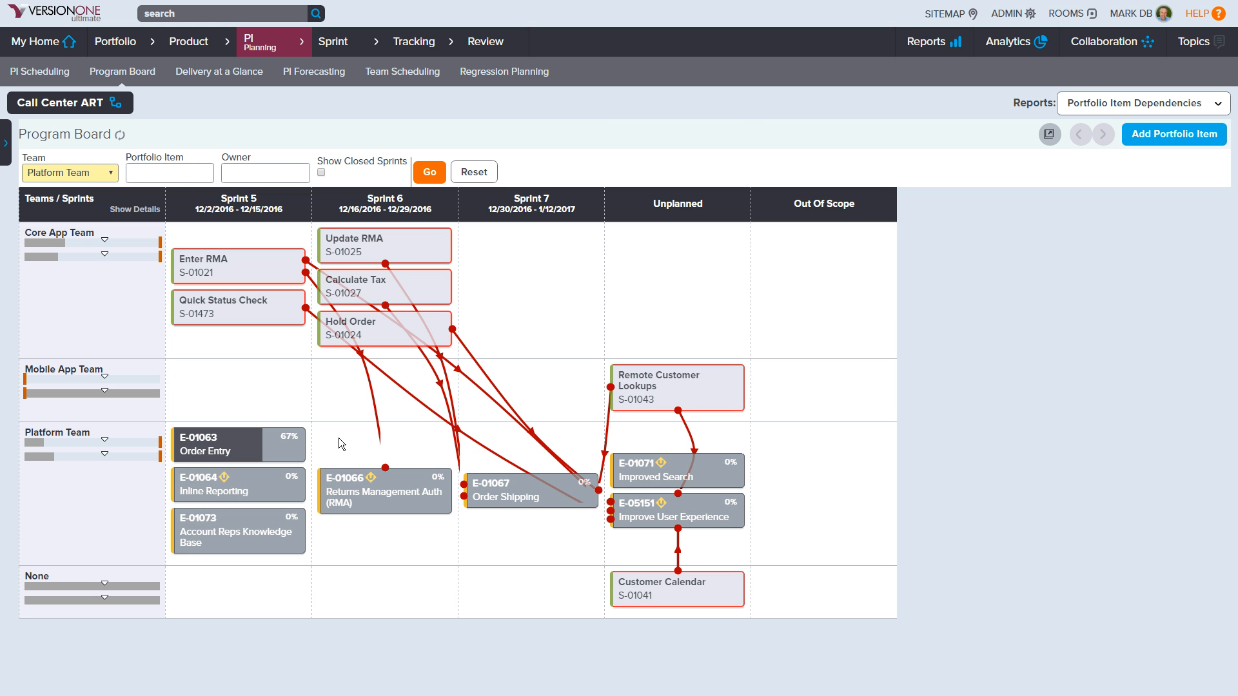
{"action": "key", "text": "ctrl+minus"}
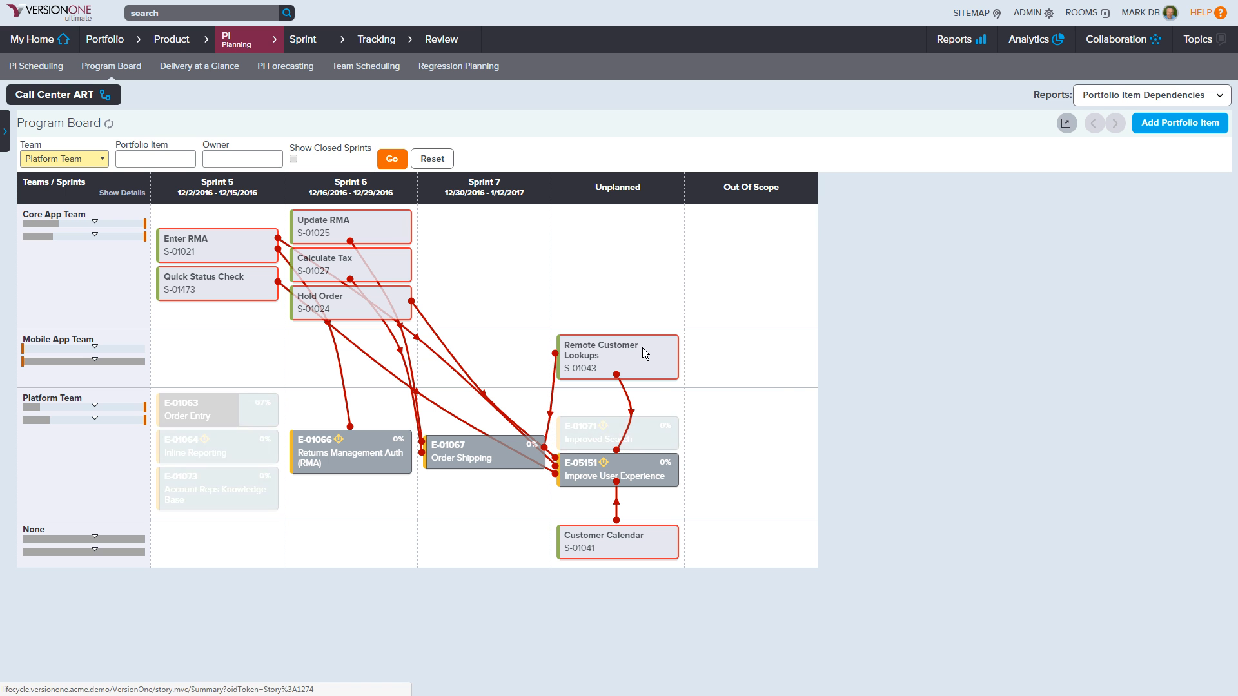
{"action": "mouse_move", "coordinate": [642, 349]}
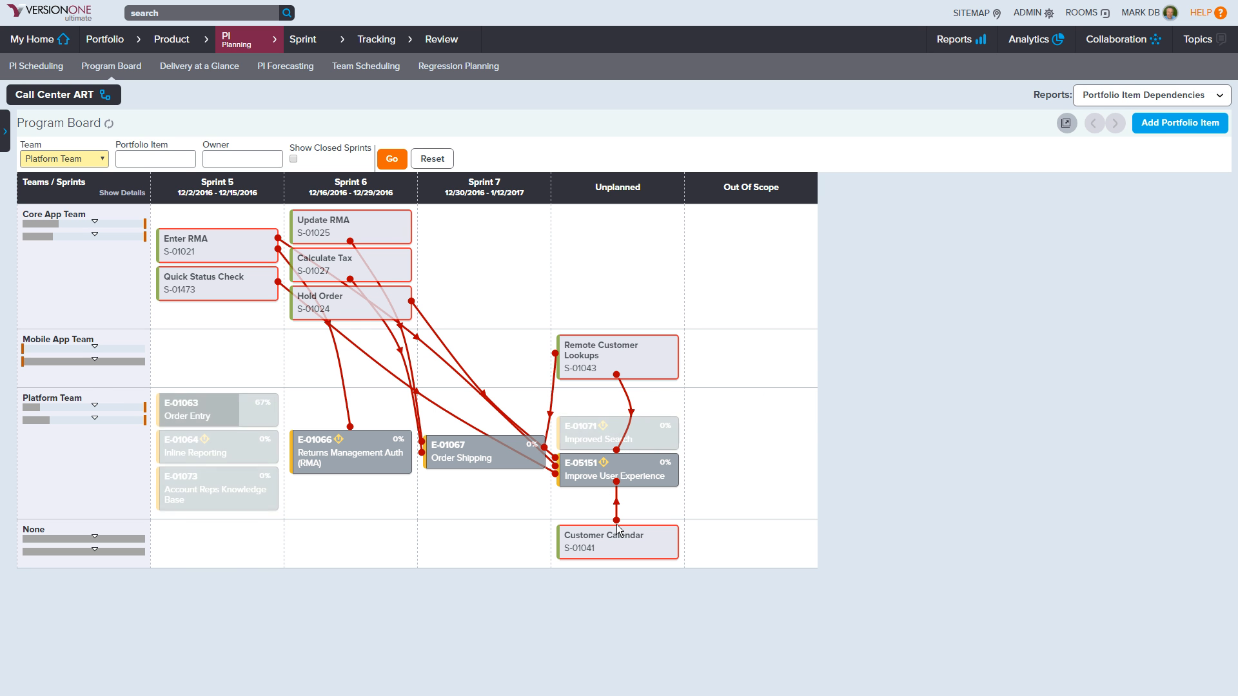
{"action": "mouse_move", "coordinate": [613, 532]}
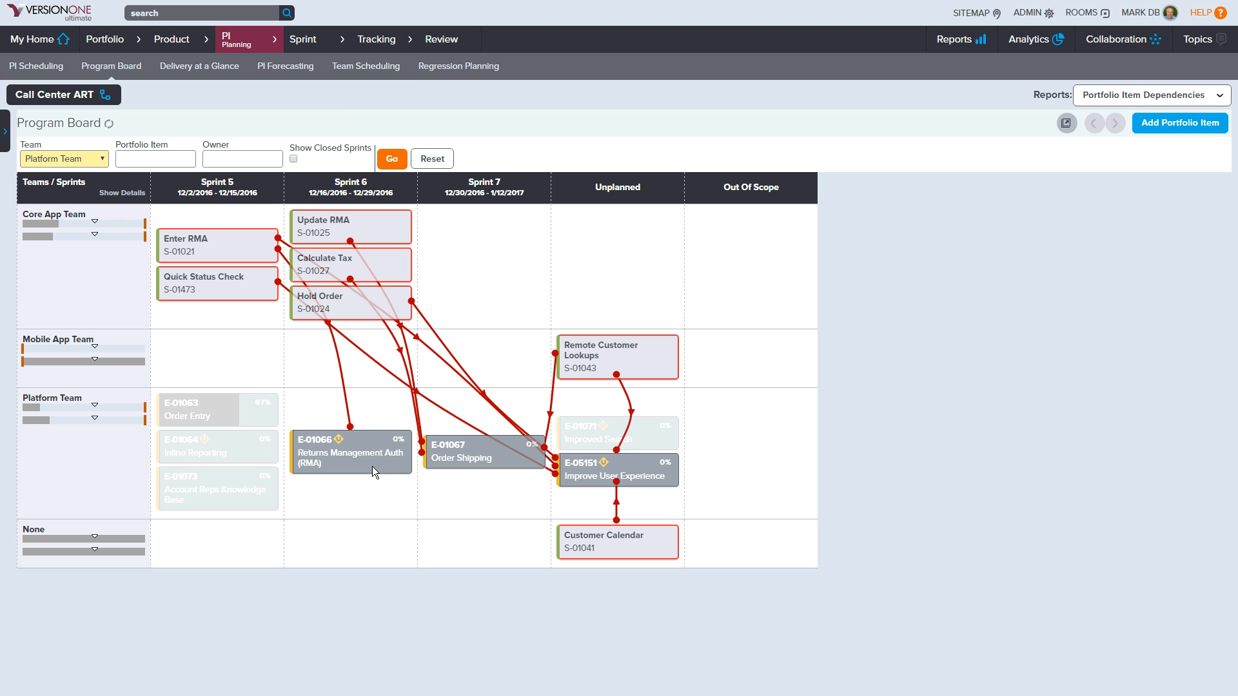
{"action": "mouse_move", "coordinate": [303, 39]}
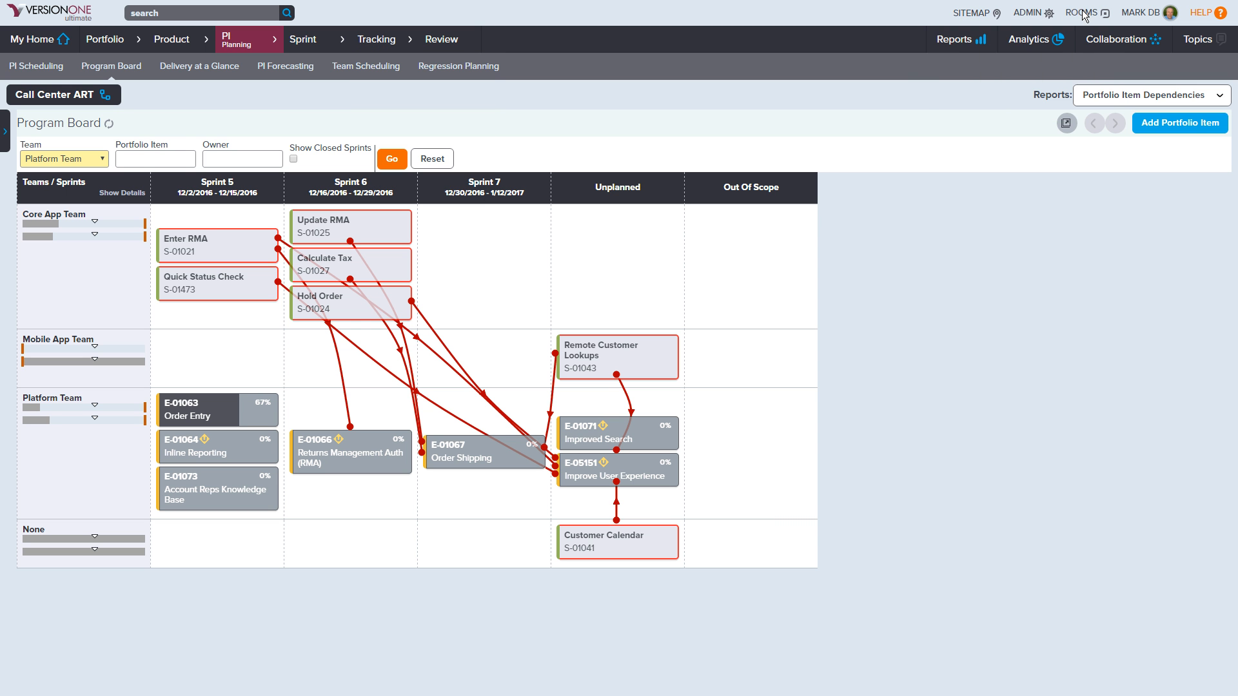
Open the Fellowship of the Scrum team room and filter its taskboard to the signed-in member's own work
{"action": "mouse_move", "coordinate": [1083, 14]}
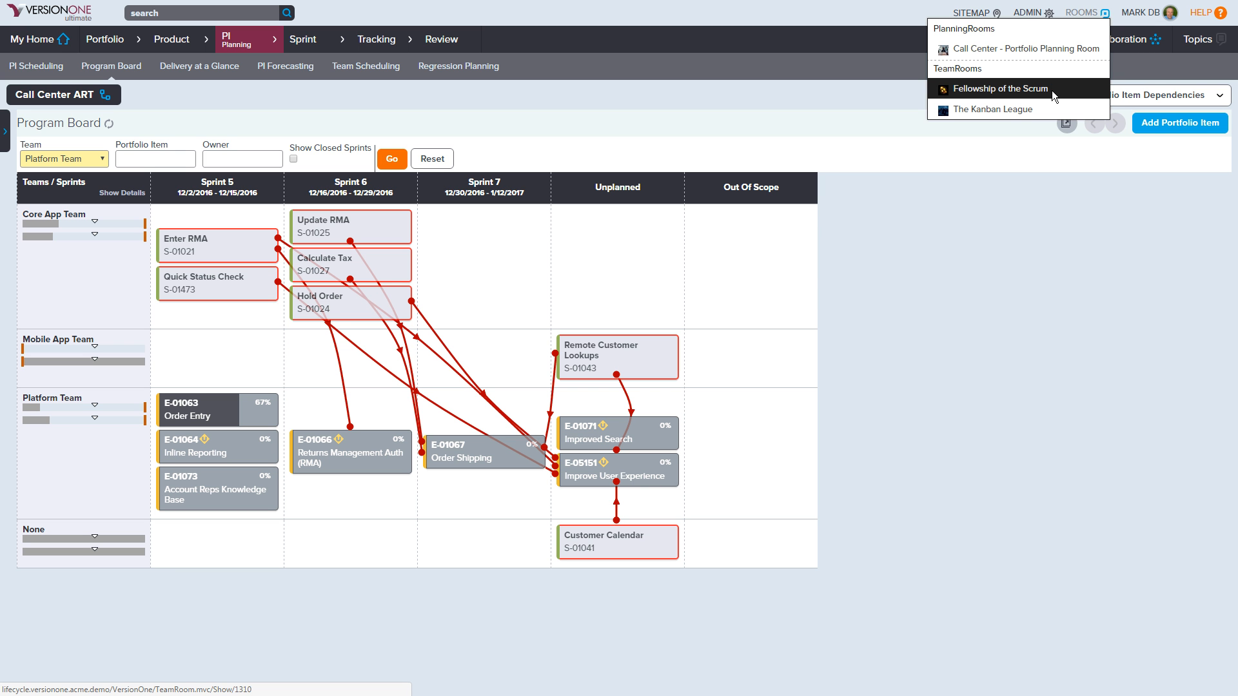
{"action": "left_click", "coordinate": [1012, 85]}
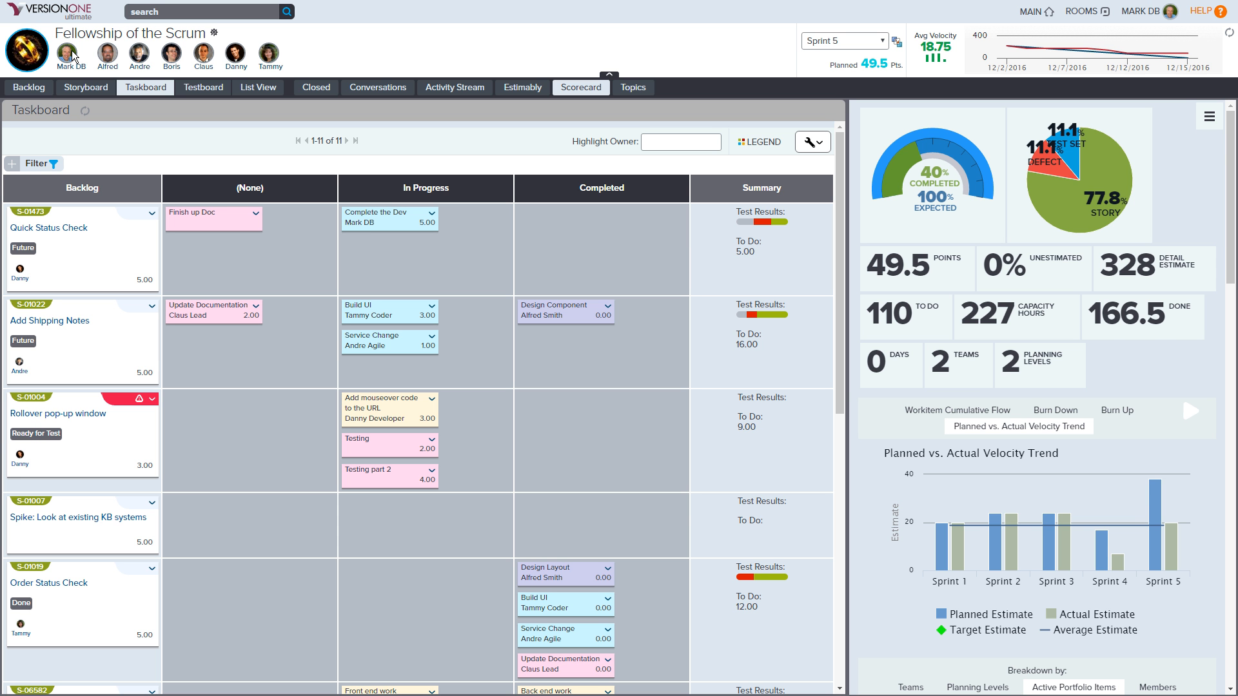
{"action": "key", "text": "ctrl+plus"}
{"action": "key", "text": "ctrl+plus"}
{"action": "key", "text": "ctrl+plus"}
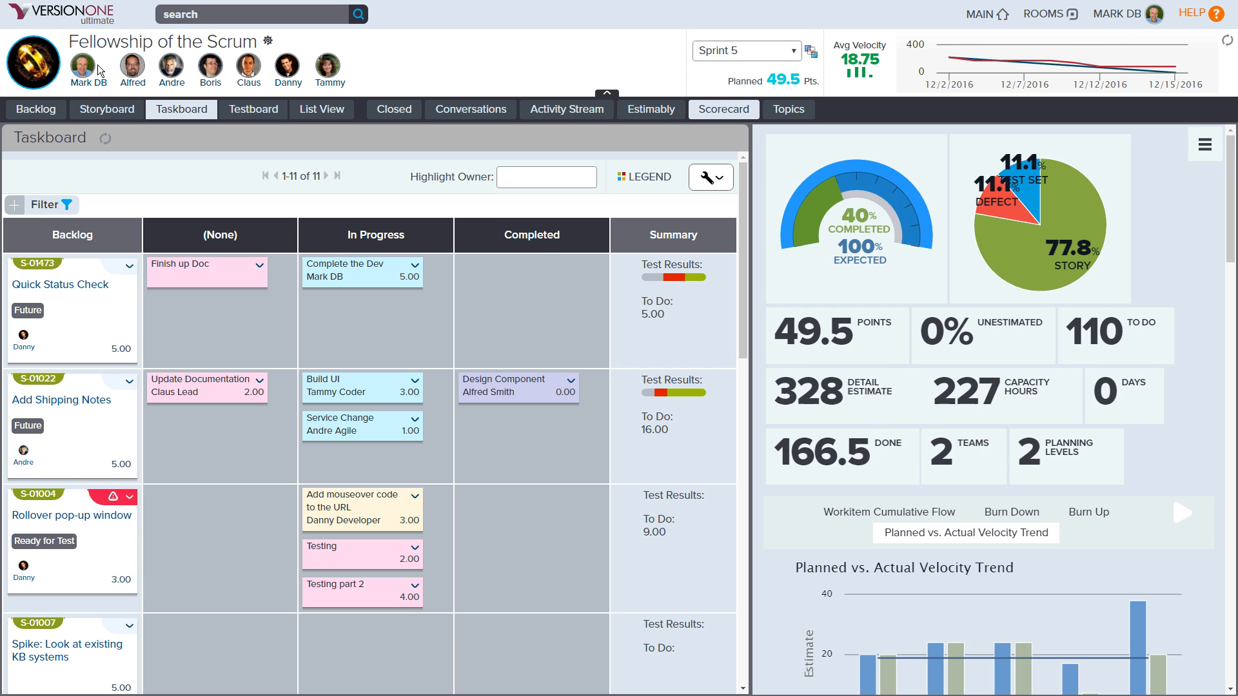
{"action": "left_click", "coordinate": [83, 67]}
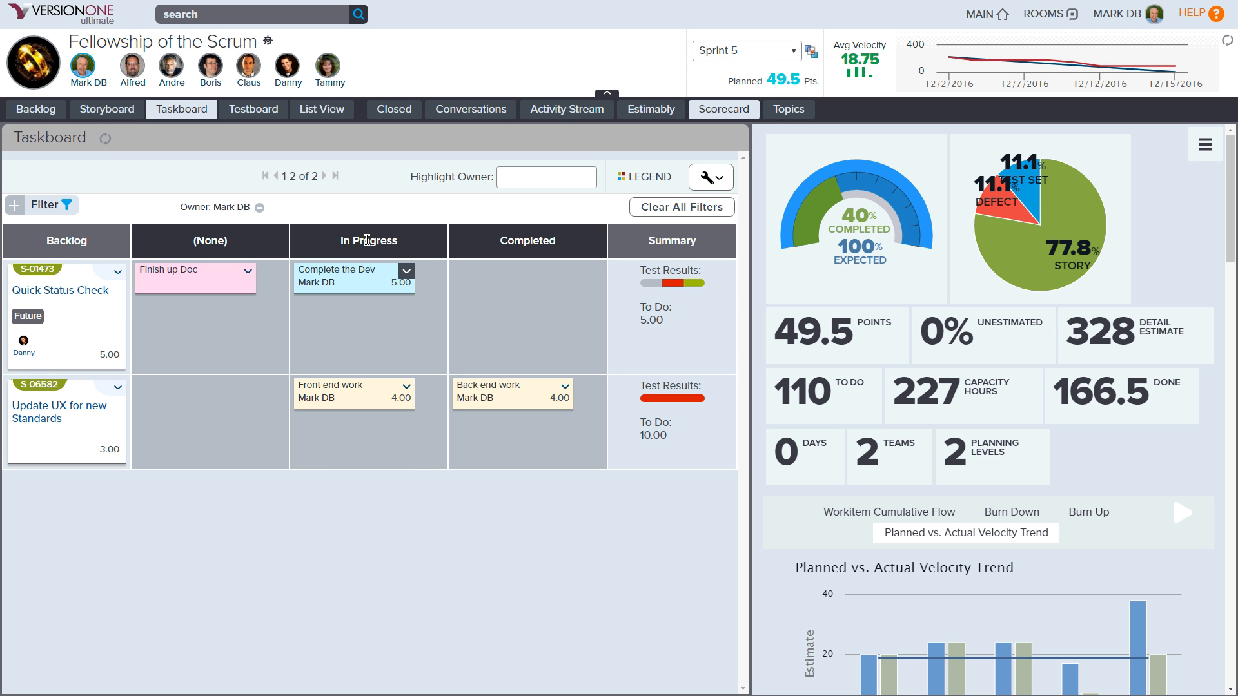
Track the Complete the Dev task with 4 effort hours and 1 to-do hour, and move it to Completed
{"action": "left_click", "coordinate": [405, 269]}
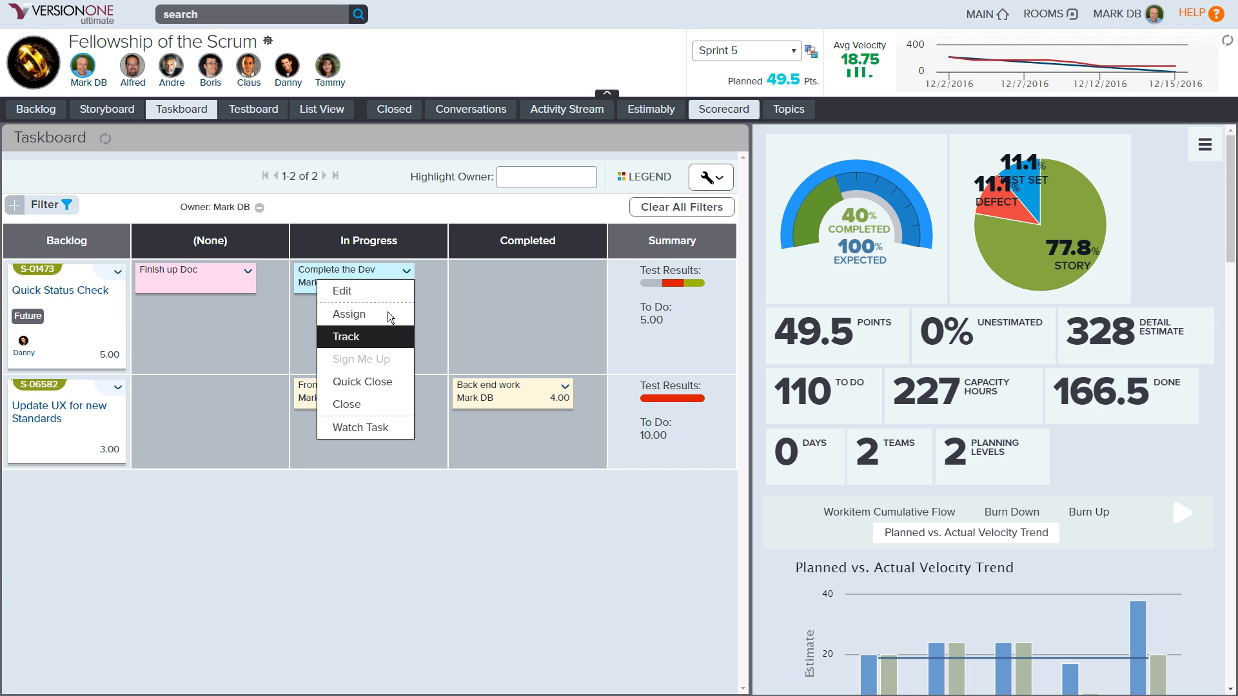
{"action": "left_click", "coordinate": [368, 334]}
{"action": "type", "text": "4"}
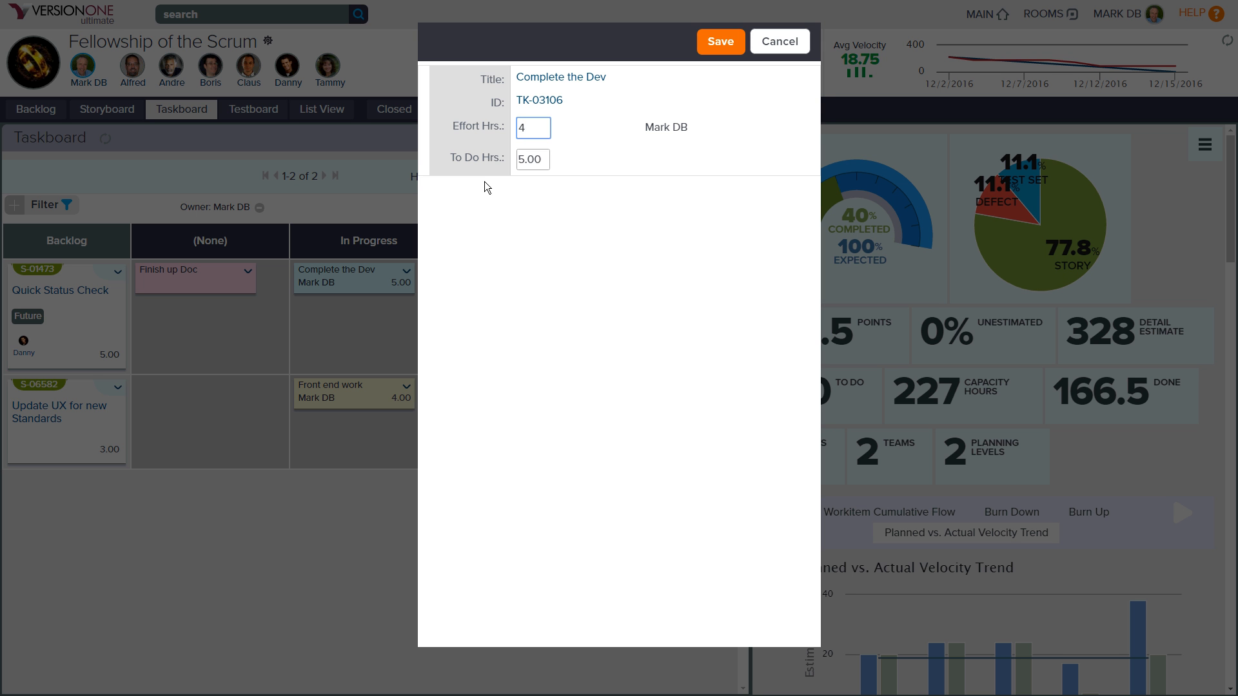
{"action": "left_click", "coordinate": [485, 181]}
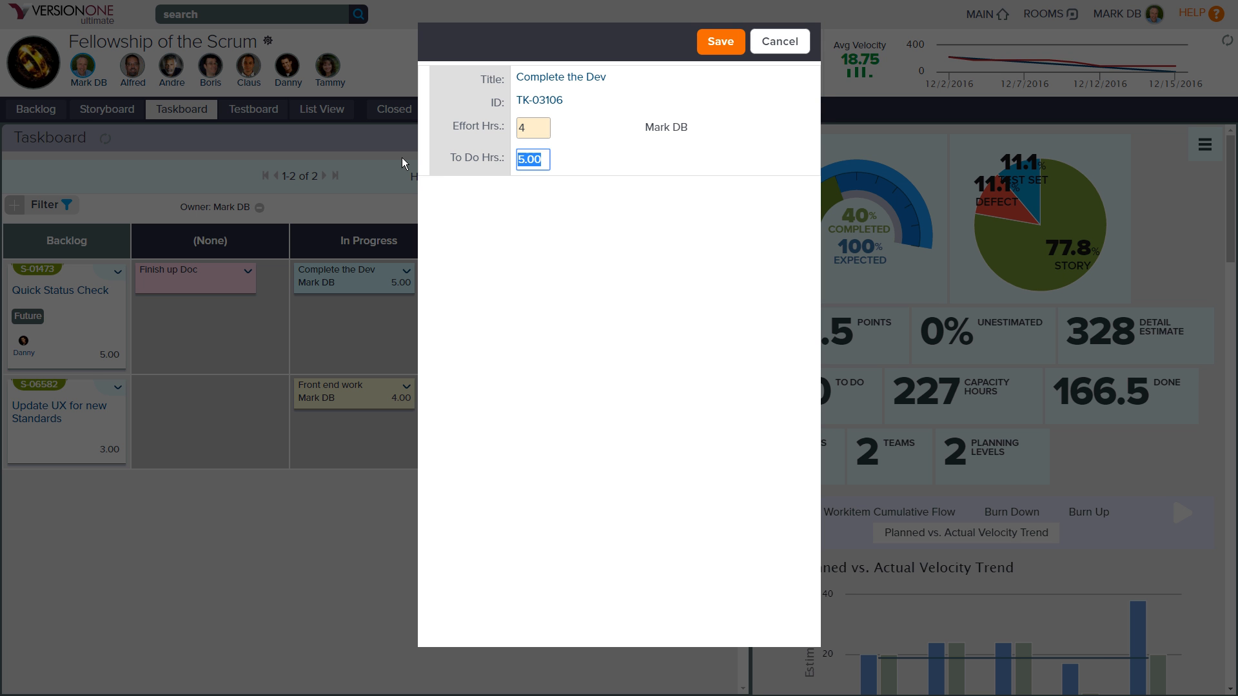
{"action": "type", "text": "1"}
{"action": "left_click", "coordinate": [725, 38]}
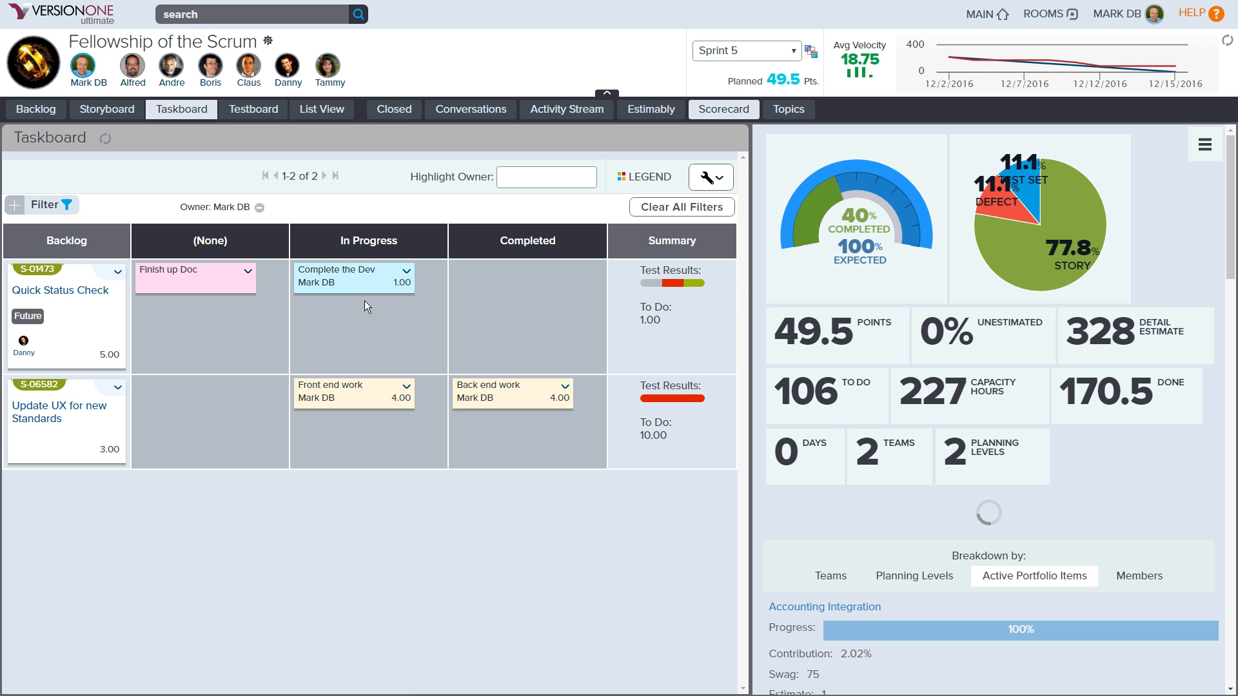
{"action": "left_click_drag", "start_coordinate": [369, 281], "coordinate": [461, 277]}
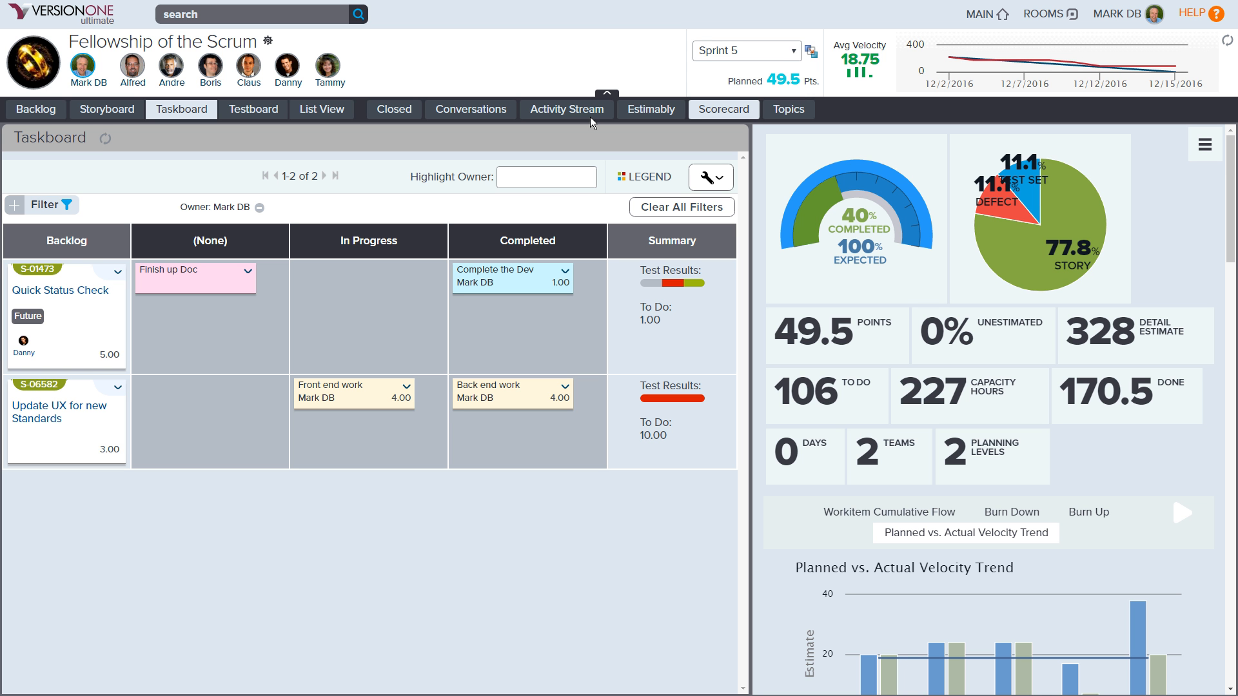
Show the team's Testboard without the owner filter and review the blocking issues of the Rollover pop-up window story
{"action": "left_click", "coordinate": [792, 51]}
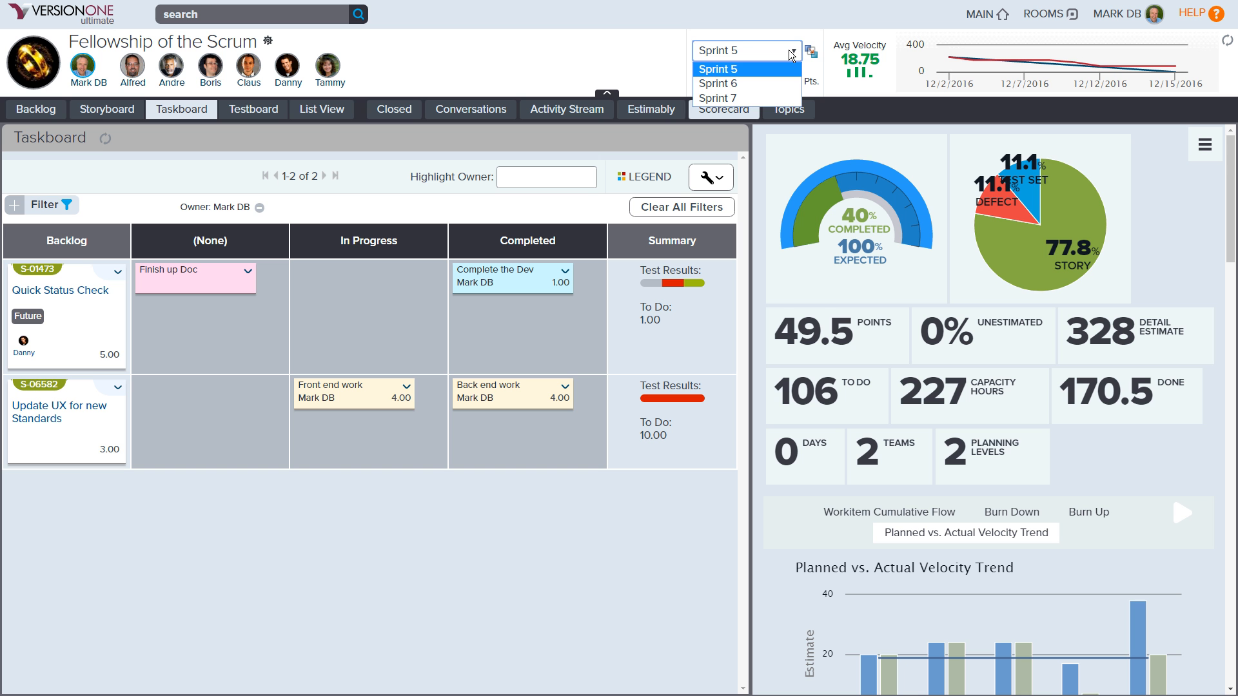
{"action": "left_click", "coordinate": [790, 52]}
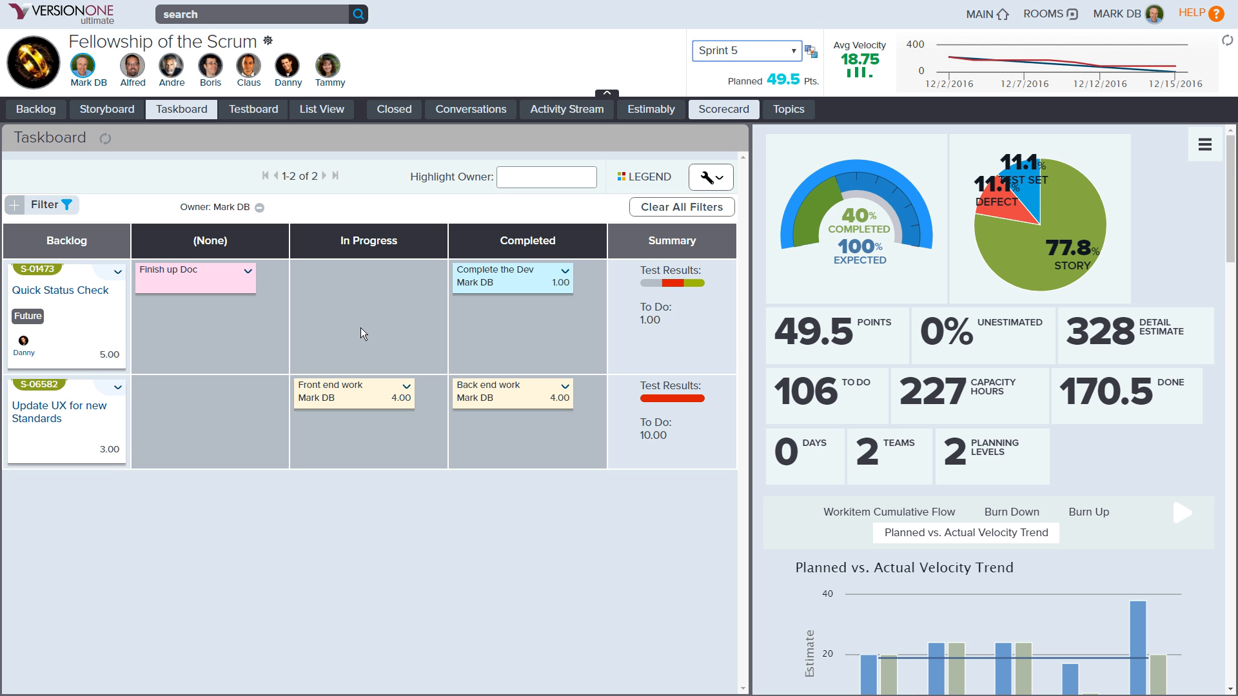
{"action": "left_click", "coordinate": [258, 110]}
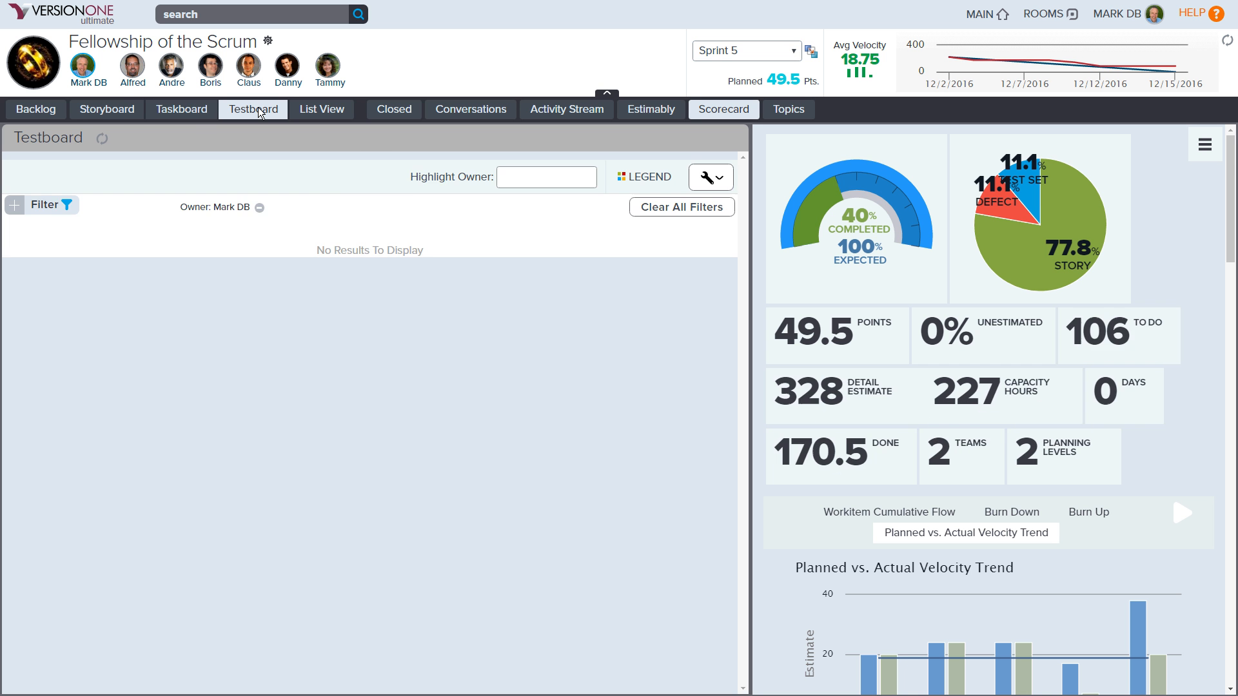
{"action": "left_click", "coordinate": [40, 67]}
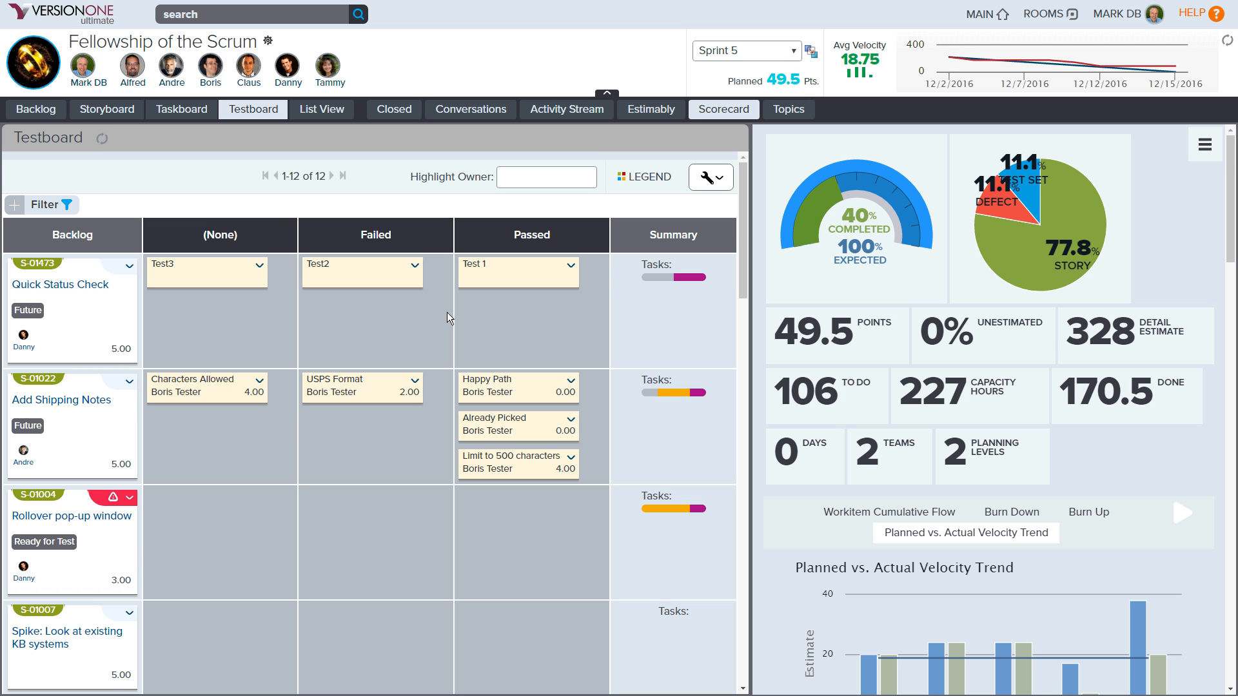
{"action": "left_click", "coordinate": [115, 499]}
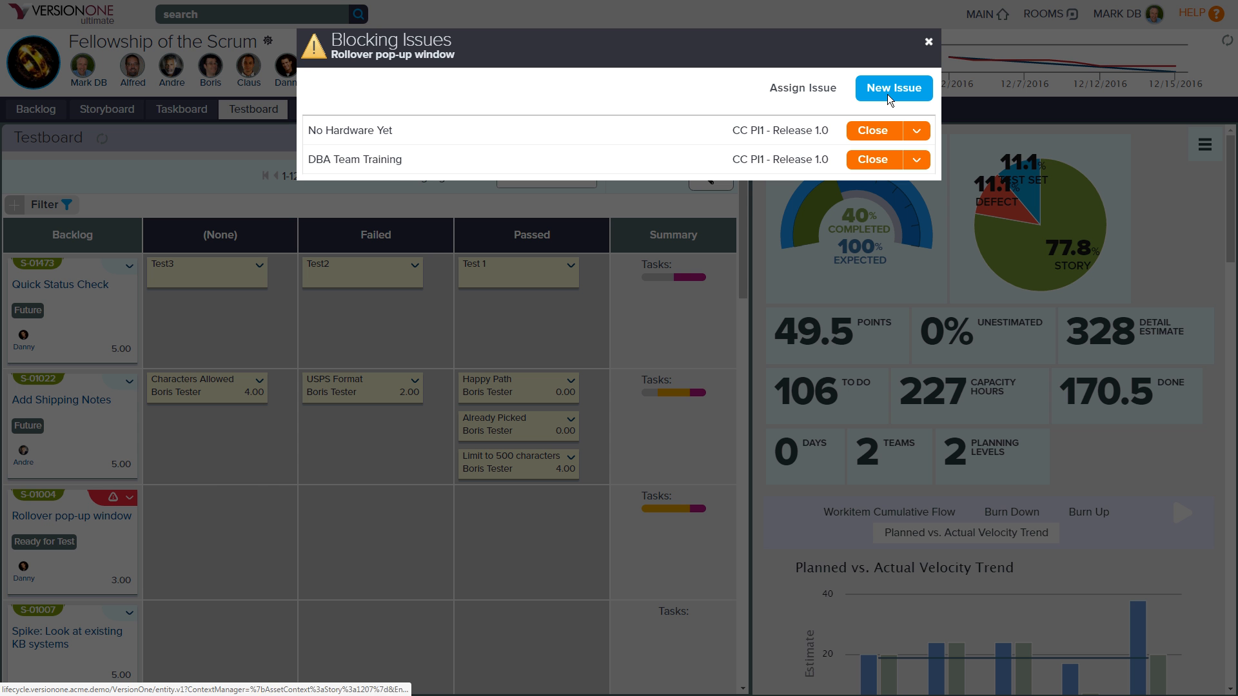
{"action": "left_click", "coordinate": [929, 43]}
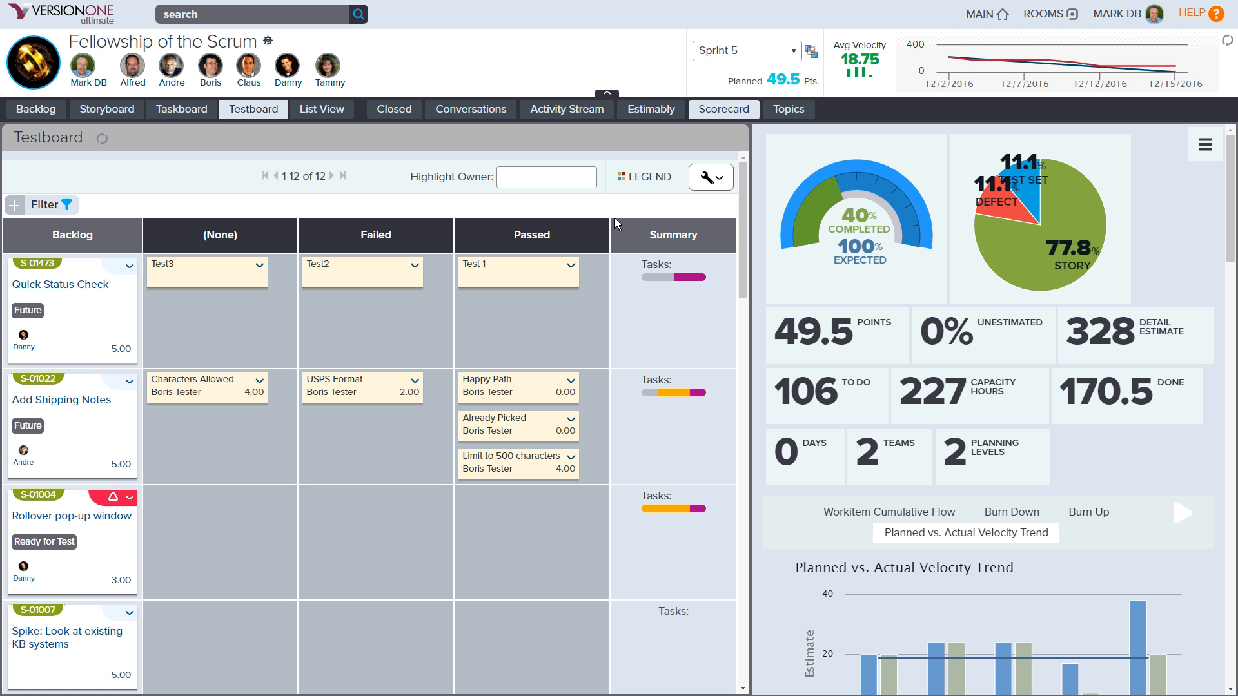
Open The Kanban League team room and check the column and cycle ages of Send external message and Status Hover for linked defects
{"action": "left_click", "coordinate": [1050, 14]}
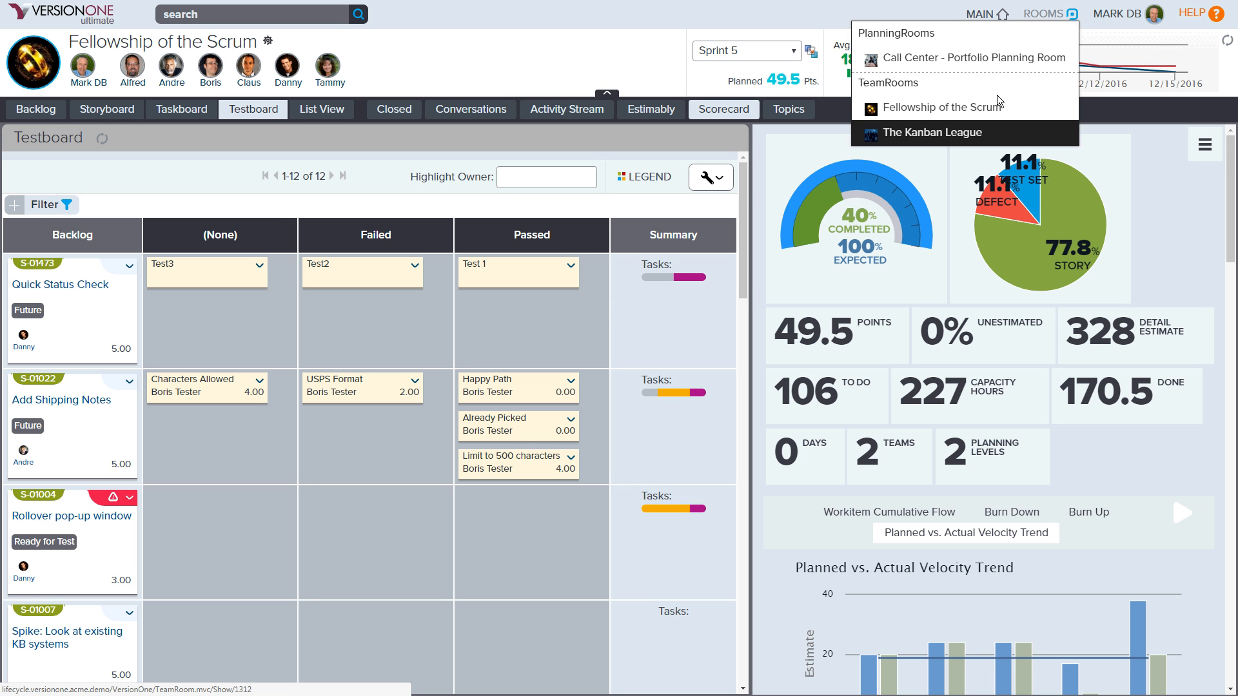
{"action": "left_click", "coordinate": [958, 133]}
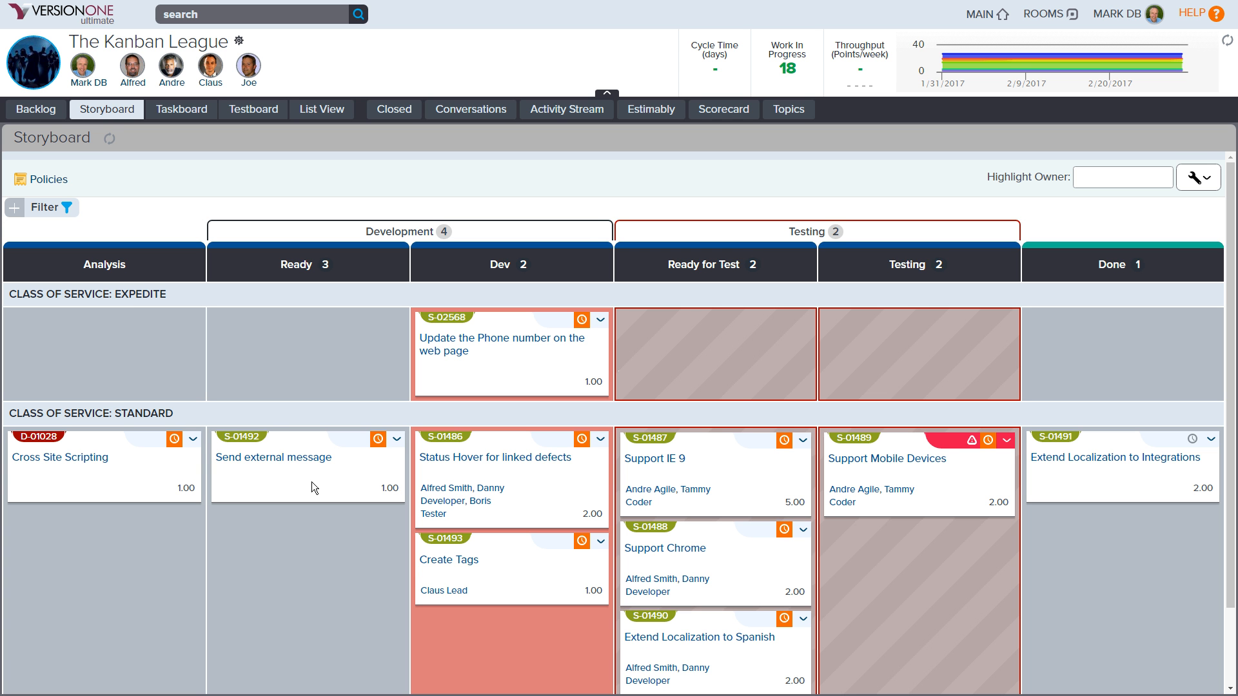
{"action": "mouse_move", "coordinate": [378, 441]}
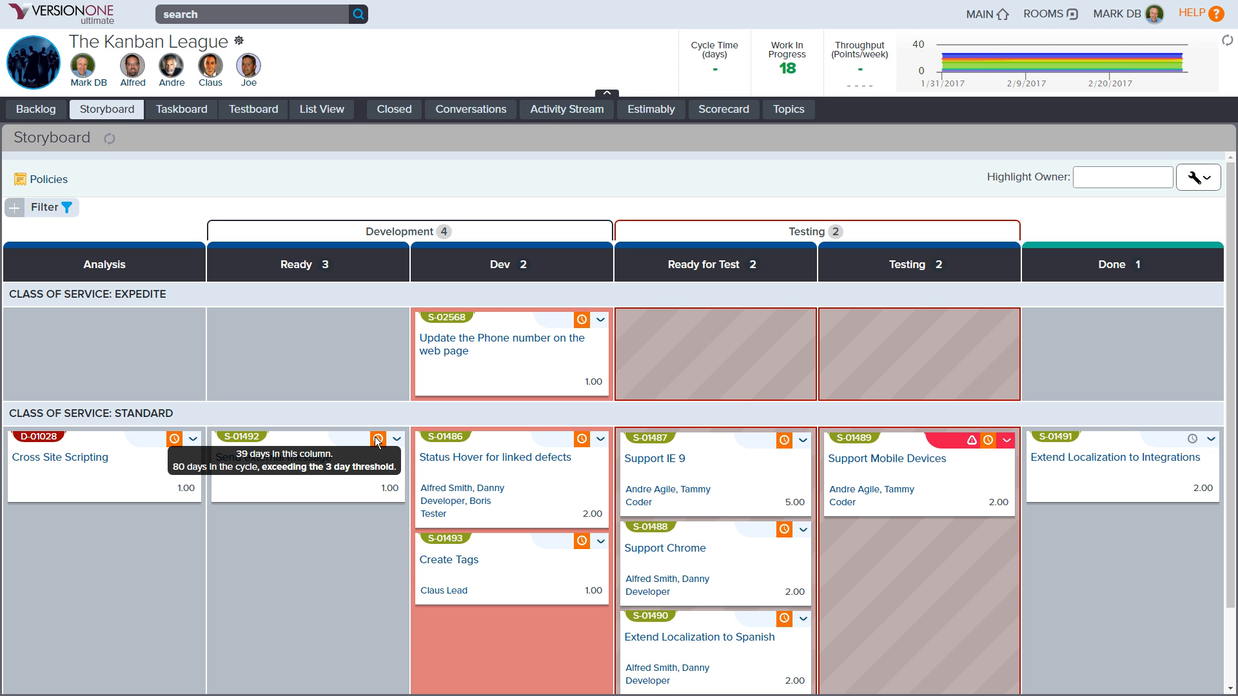
{"action": "mouse_move", "coordinate": [582, 440]}
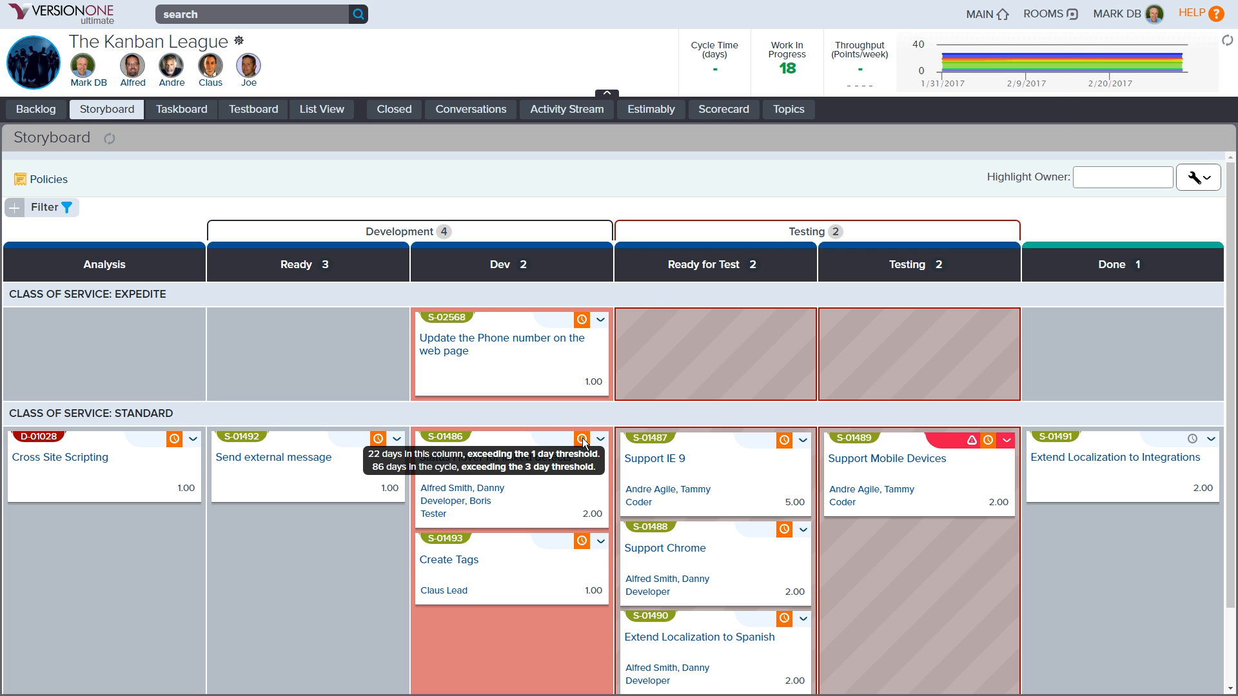
{"action": "mouse_move", "coordinate": [1085, 61]}
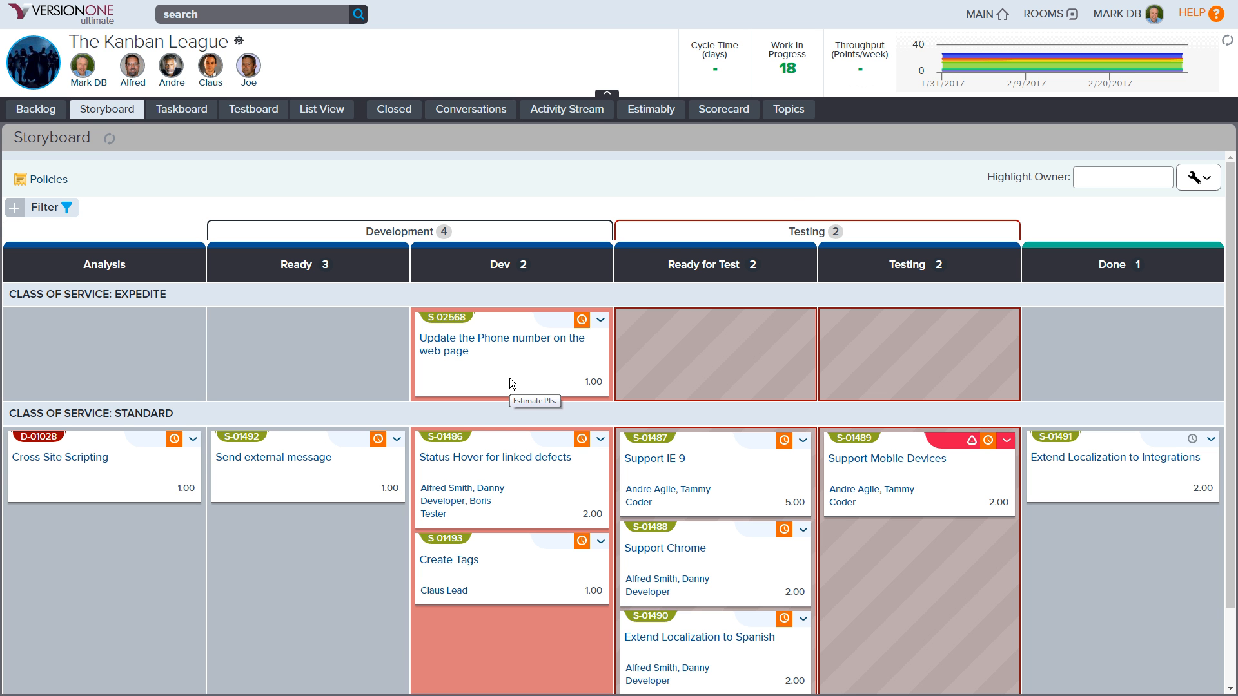
Pull the Tag Cloud story from the team backlog into the storyboard's Analysis column, Standard class of service, and hide the backlog
{"action": "left_click", "coordinate": [25, 110]}
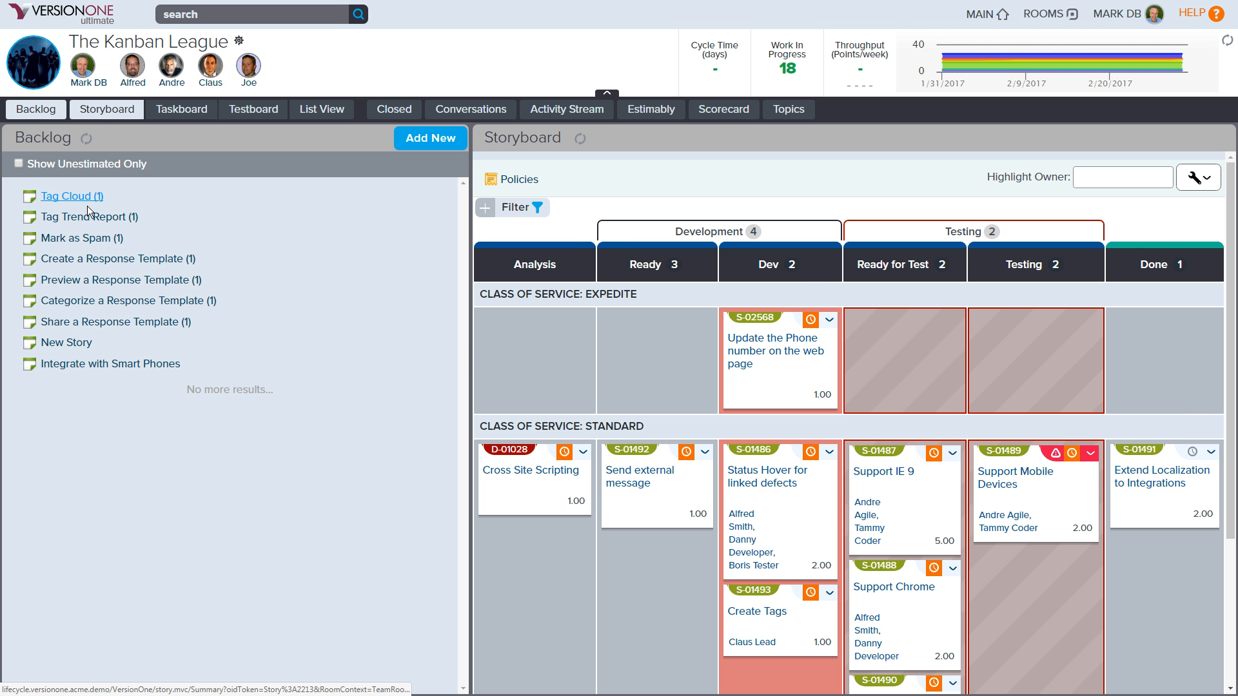
{"action": "left_click_drag", "start_coordinate": [87, 200], "coordinate": [512, 355]}
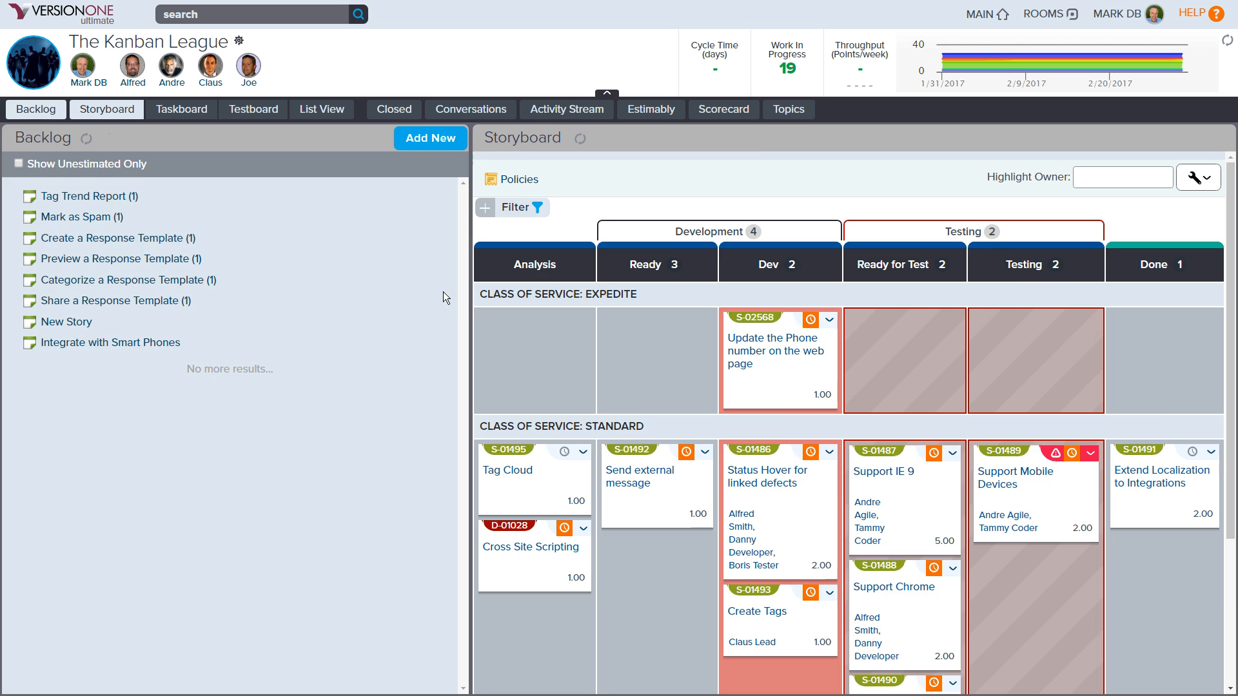
{"action": "left_click", "coordinate": [36, 110]}
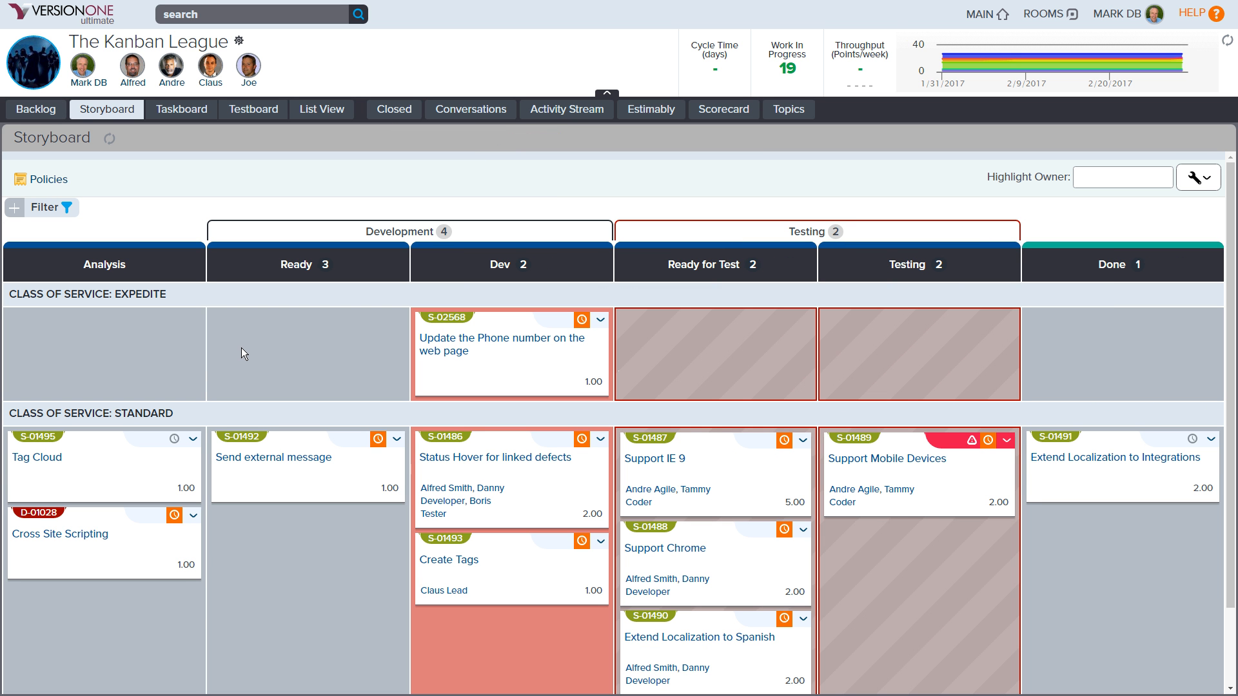
Show the team room's pinned topics and read About the Sample Content
{"action": "left_click", "coordinate": [795, 112]}
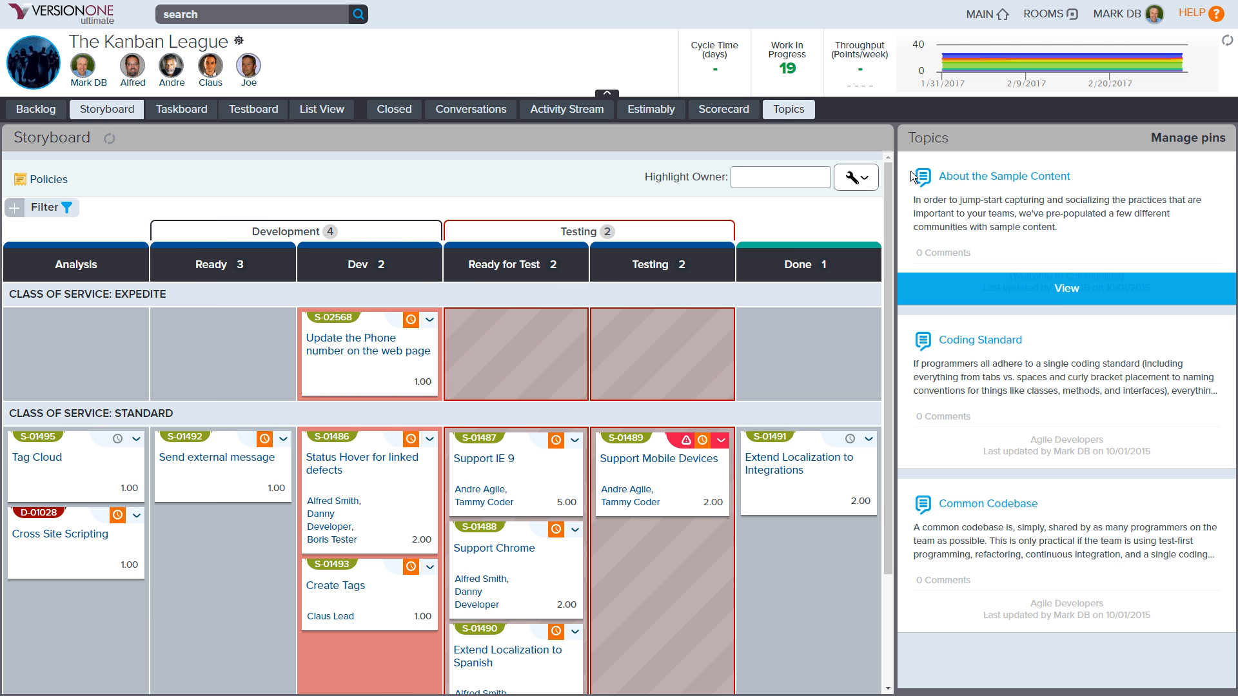
{"action": "left_click", "coordinate": [1065, 288]}
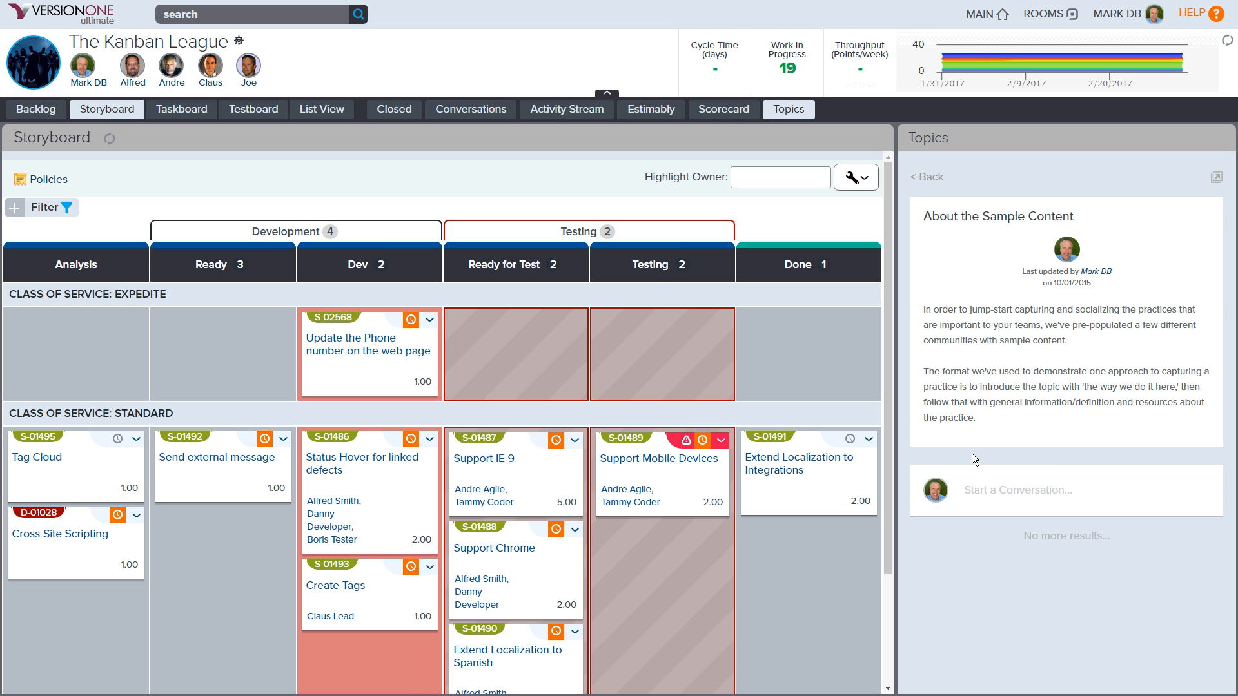
Return to the home page, open the Scorecard report for Call Center ART, and examine its burn-up chart and planning level breakdown
{"action": "left_click", "coordinate": [57, 15]}
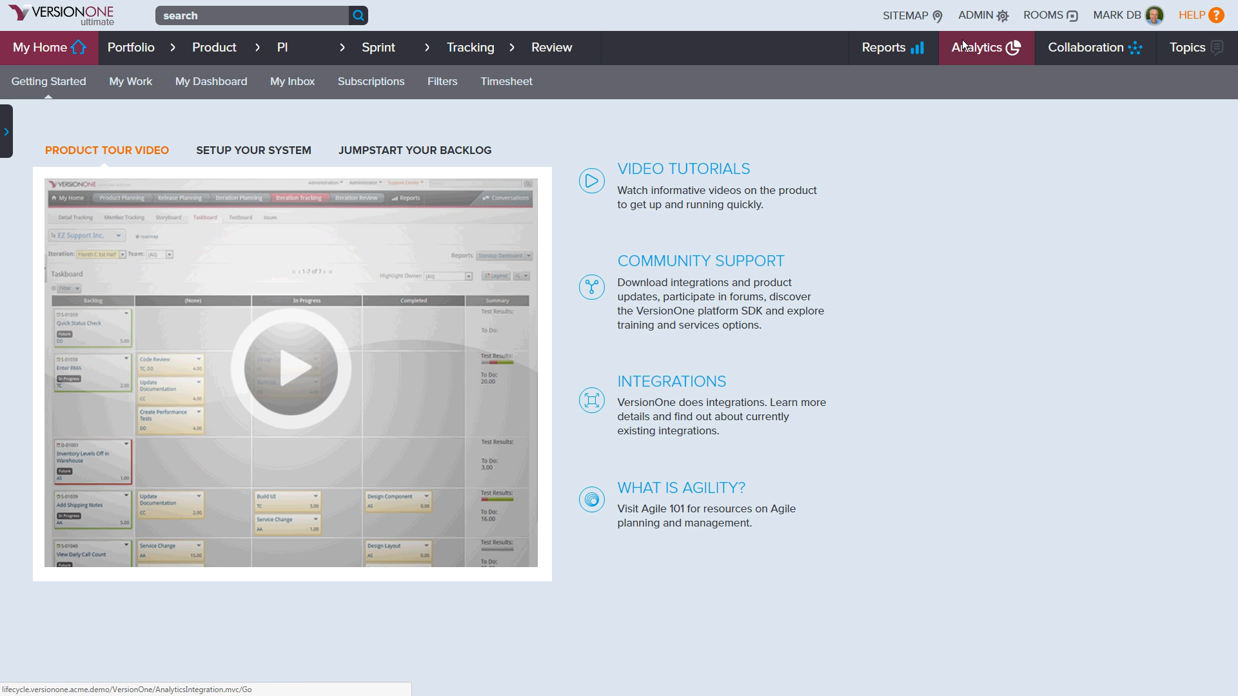
{"action": "mouse_move", "coordinate": [1049, 15]}
{"action": "mouse_move", "coordinate": [930, 45]}
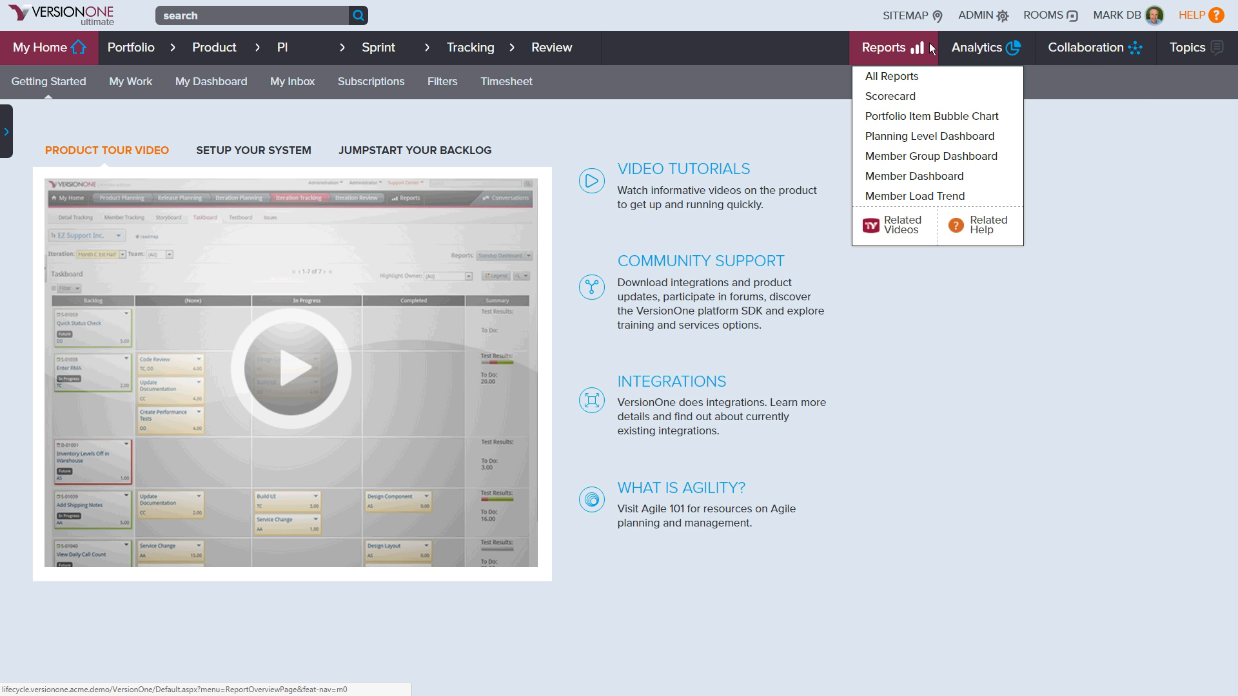
{"action": "left_click", "coordinate": [875, 99]}
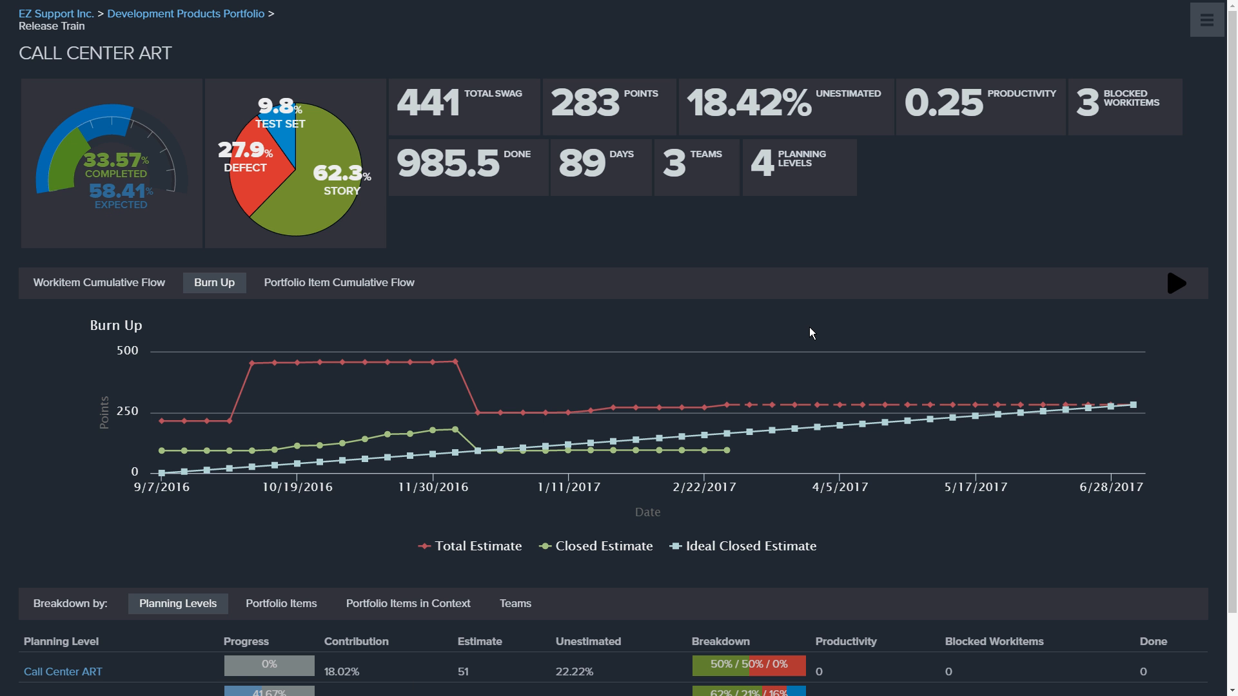
{"action": "scroll", "coordinate": [810, 326], "scroll_direction": "down", "scroll_amount": 2}
{"action": "scroll", "coordinate": [295, 296], "scroll_direction": "down", "scroll_amount": 2}
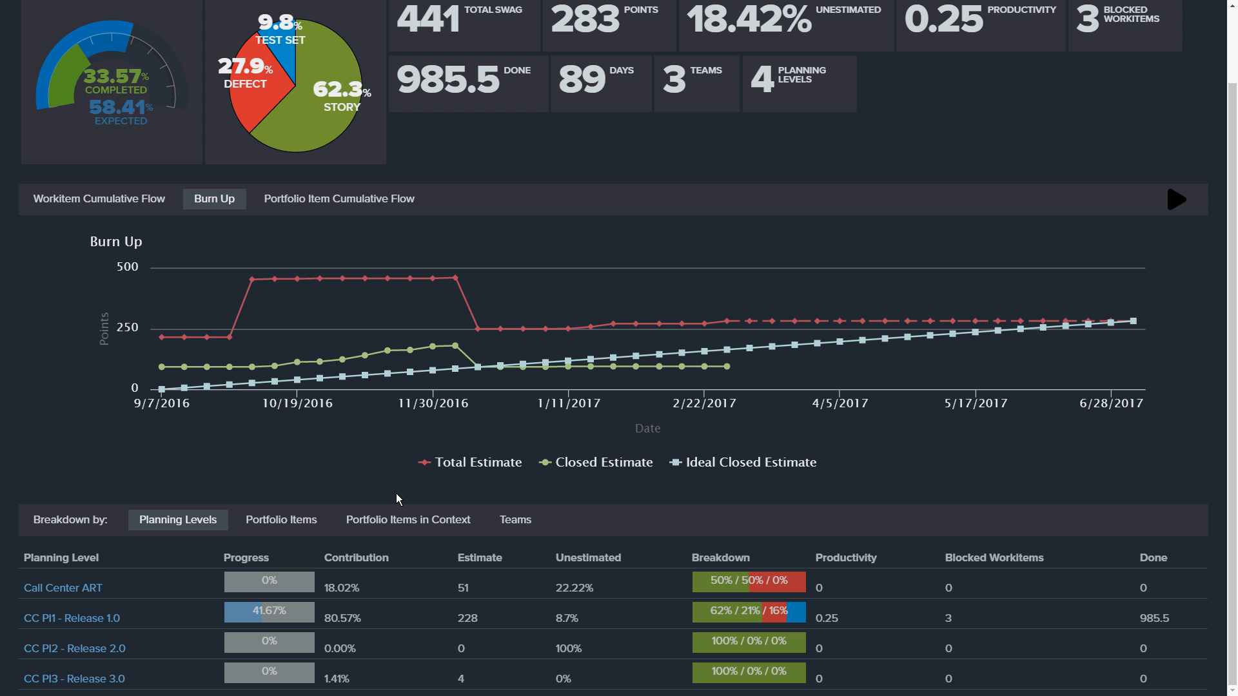
{"action": "scroll", "coordinate": [396, 495], "scroll_direction": "up", "scroll_amount": 2}
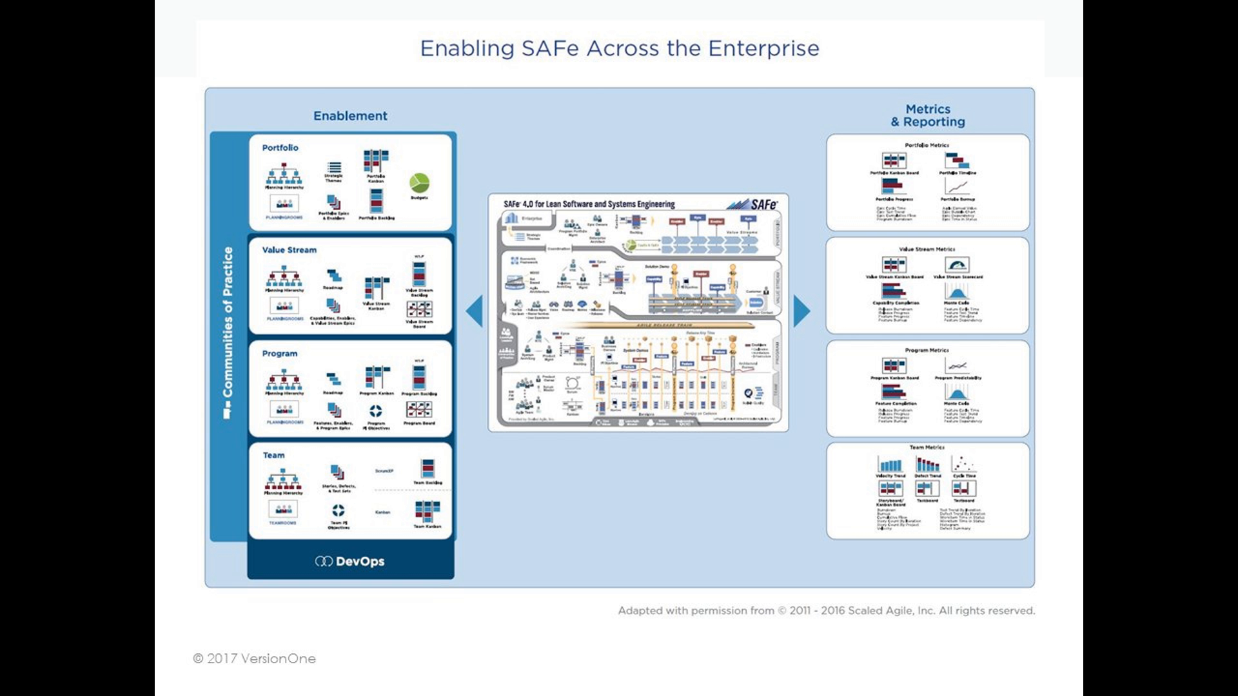
{"action": "key", "text": "Right"}
{"action": "key", "text": "Right"}
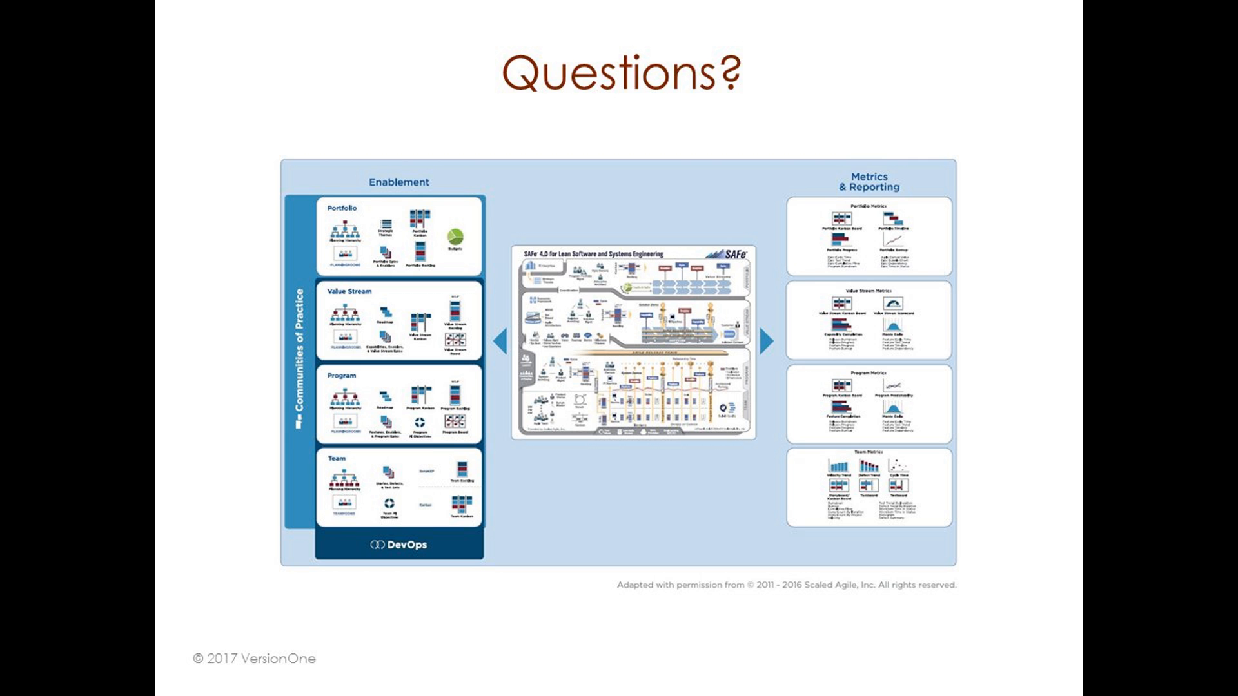